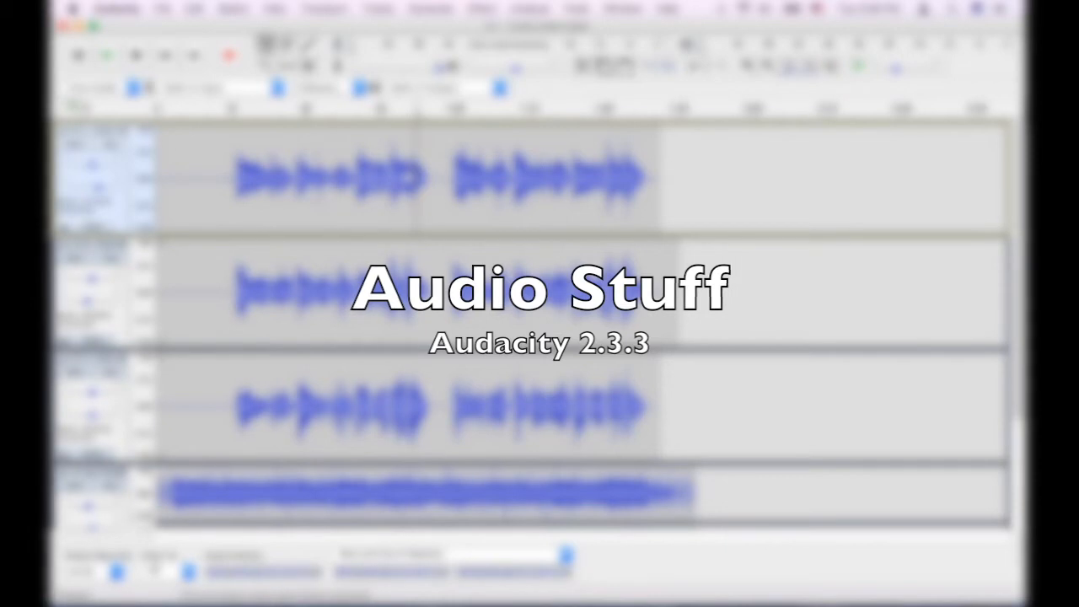
{"action": "left_click_drag", "start_coordinate": [273, 177], "coordinate": [466, 216]}
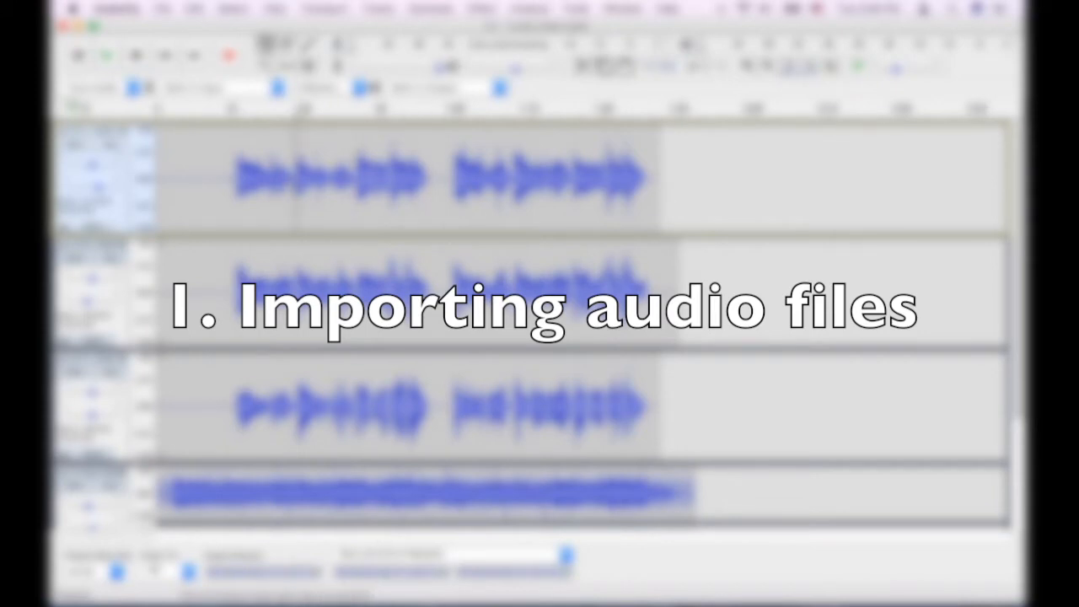
{"action": "left_click", "coordinate": [265, 184]}
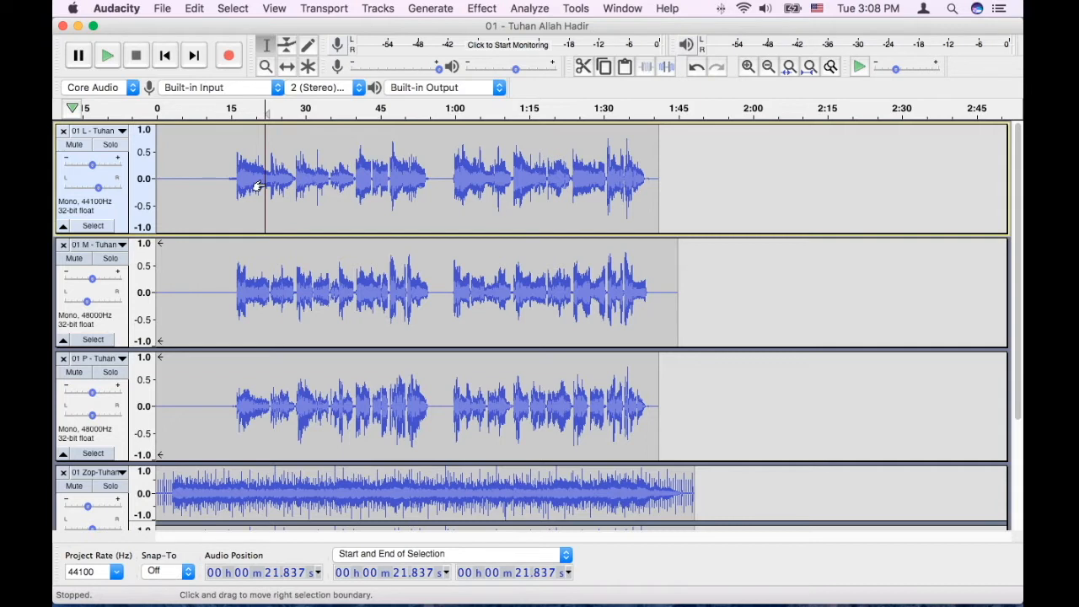
{"action": "left_click", "coordinate": [312, 184]}
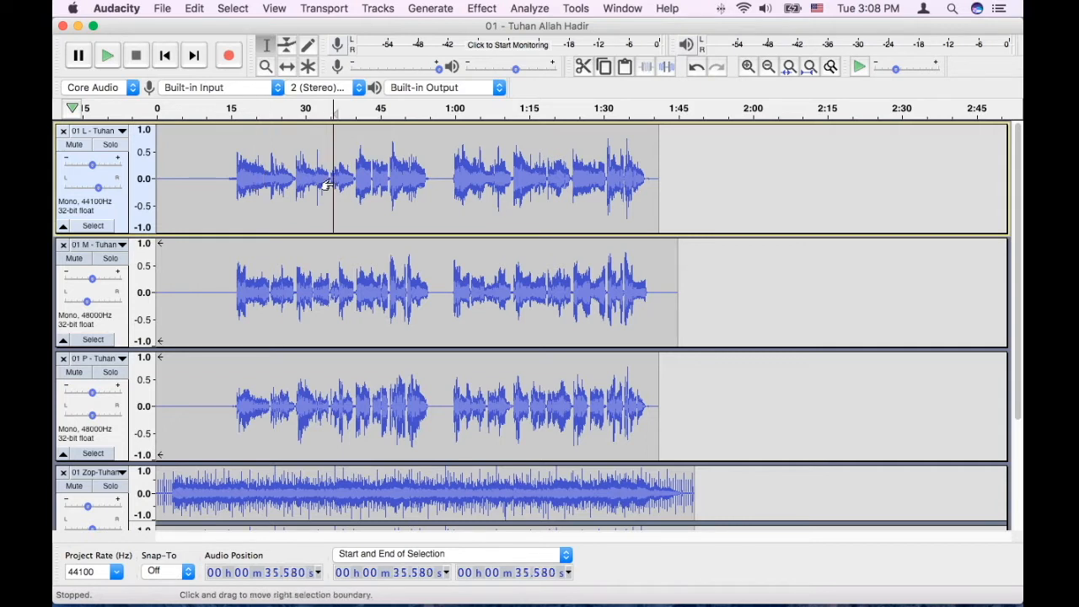
{"action": "left_click", "coordinate": [261, 184]}
{"action": "left_click", "coordinate": [220, 181]}
{"action": "left_click", "coordinate": [242, 278]}
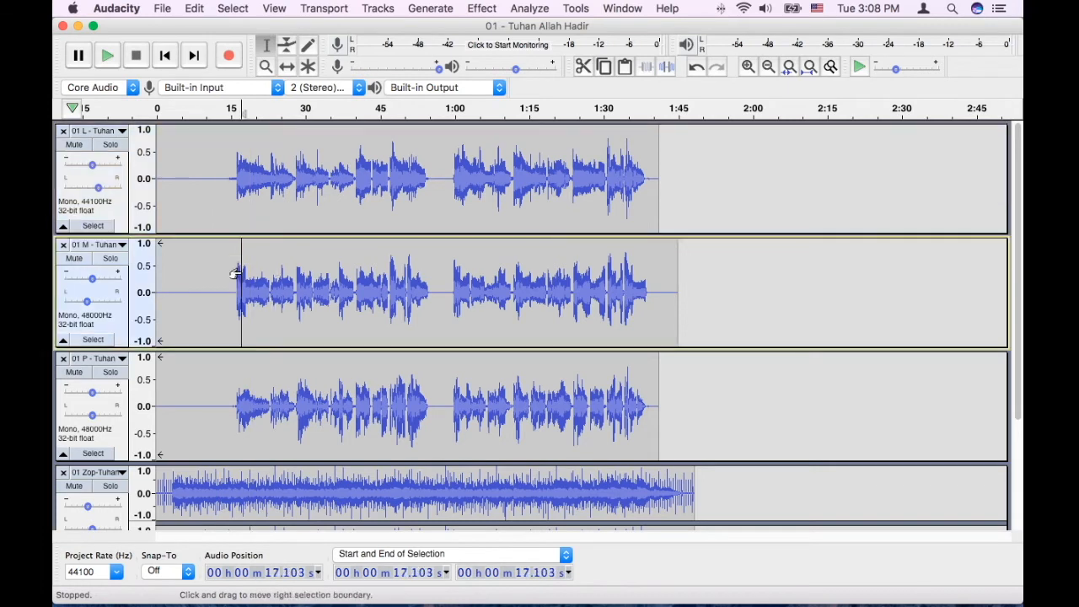
{"action": "left_click", "coordinate": [210, 284]}
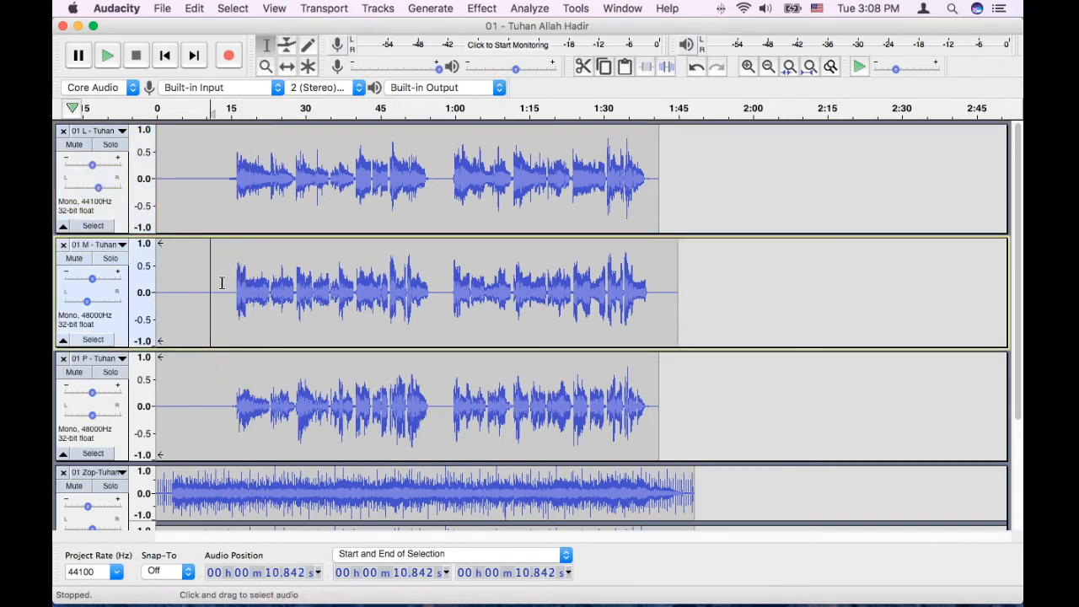
{"action": "left_click", "coordinate": [220, 283]}
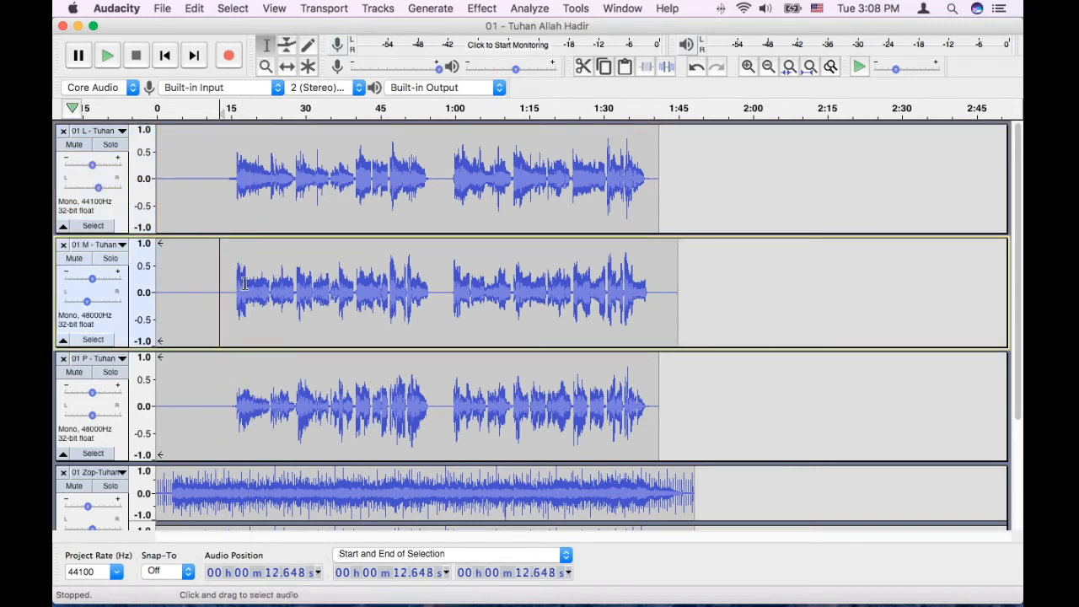
{"action": "left_click", "coordinate": [237, 283]}
{"action": "left_click", "coordinate": [301, 287]}
{"action": "left_click", "coordinate": [329, 197]}
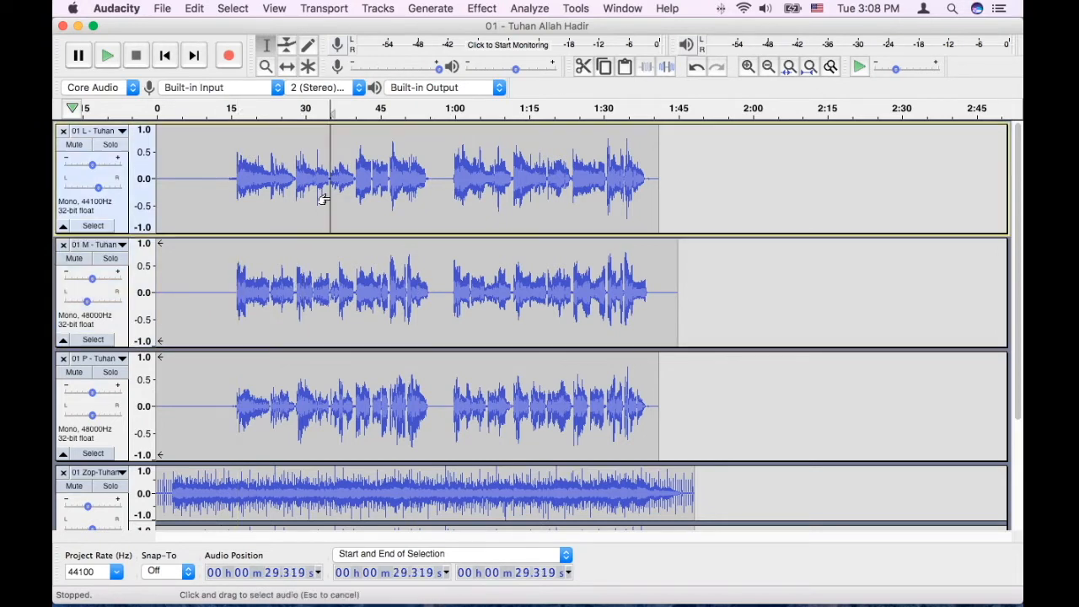
{"action": "left_click", "coordinate": [270, 186]}
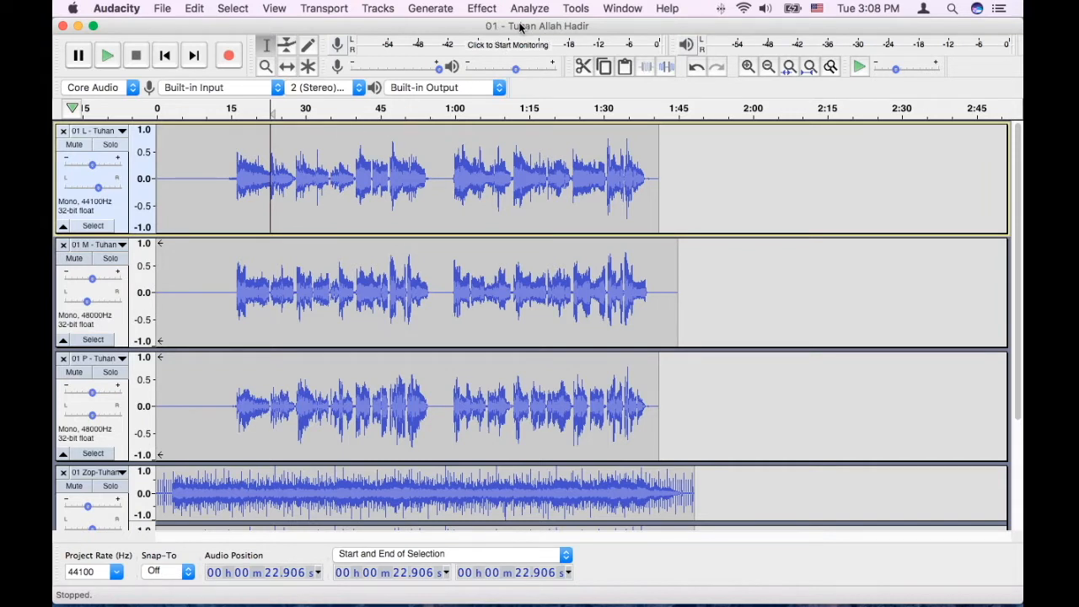
{"action": "left_click", "coordinate": [361, 179]}
{"action": "left_click", "coordinate": [297, 172]}
{"action": "left_click", "coordinate": [346, 174]}
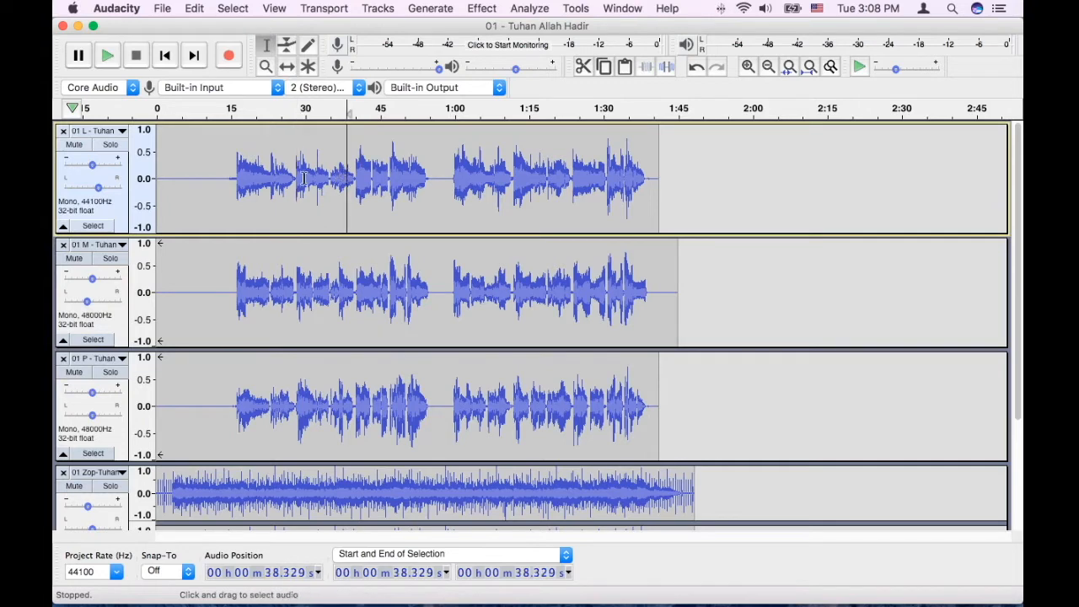
{"action": "left_click", "coordinate": [303, 179]}
Switch to Finder and select the four "Tuhan Allah Hadir" audio files in the 01 Raw folder of 02 Audio.
{"action": "key", "text": "super+Tab"}
{"action": "key", "text": "super+Tab"}
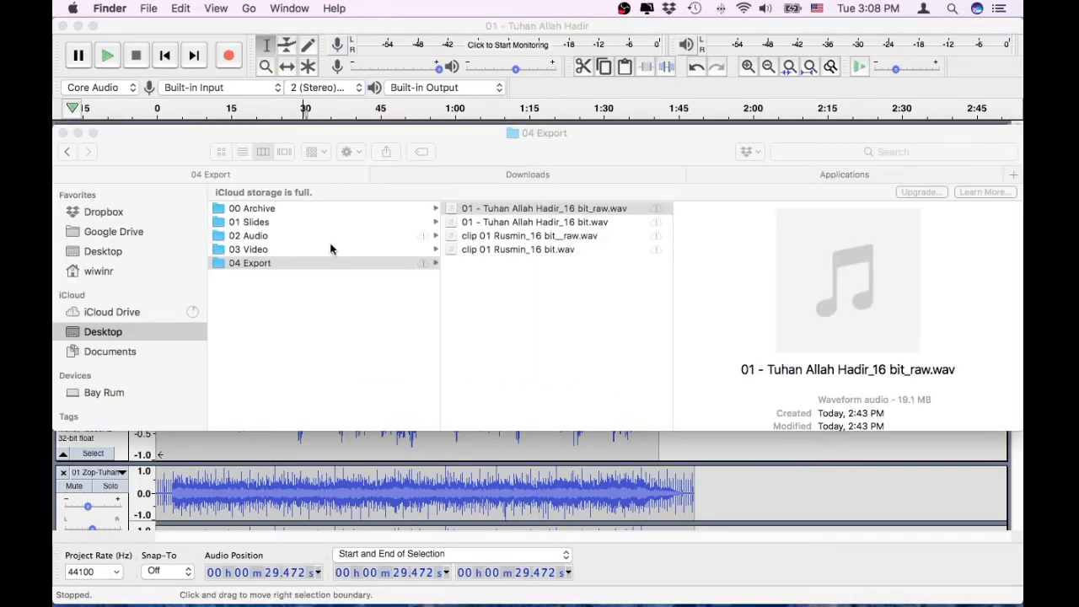
{"action": "left_click", "coordinate": [271, 237]}
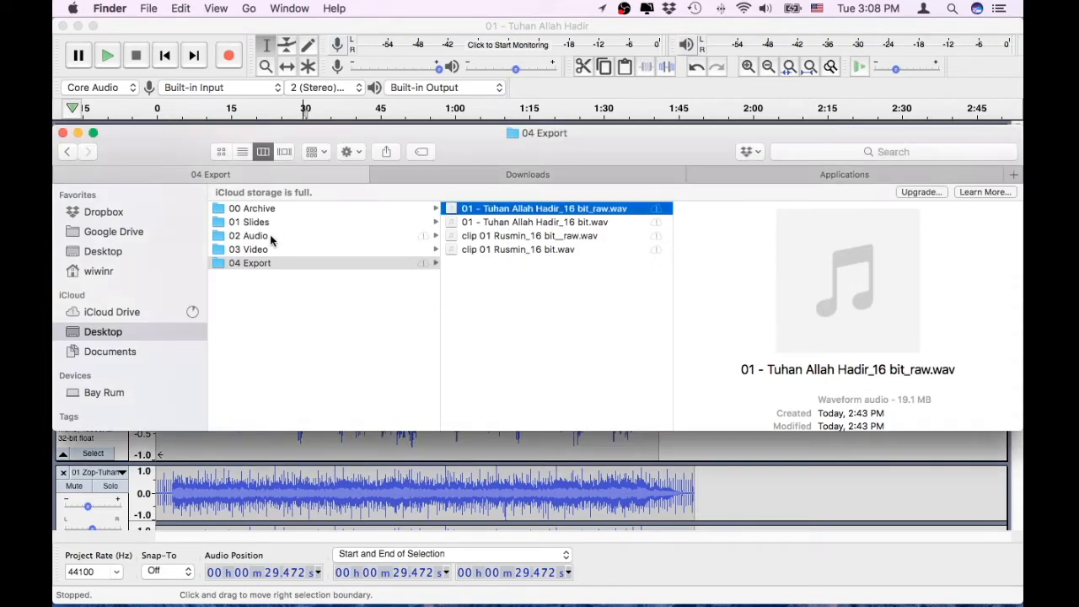
{"action": "left_click", "coordinate": [271, 237]}
{"action": "left_click", "coordinate": [489, 224]}
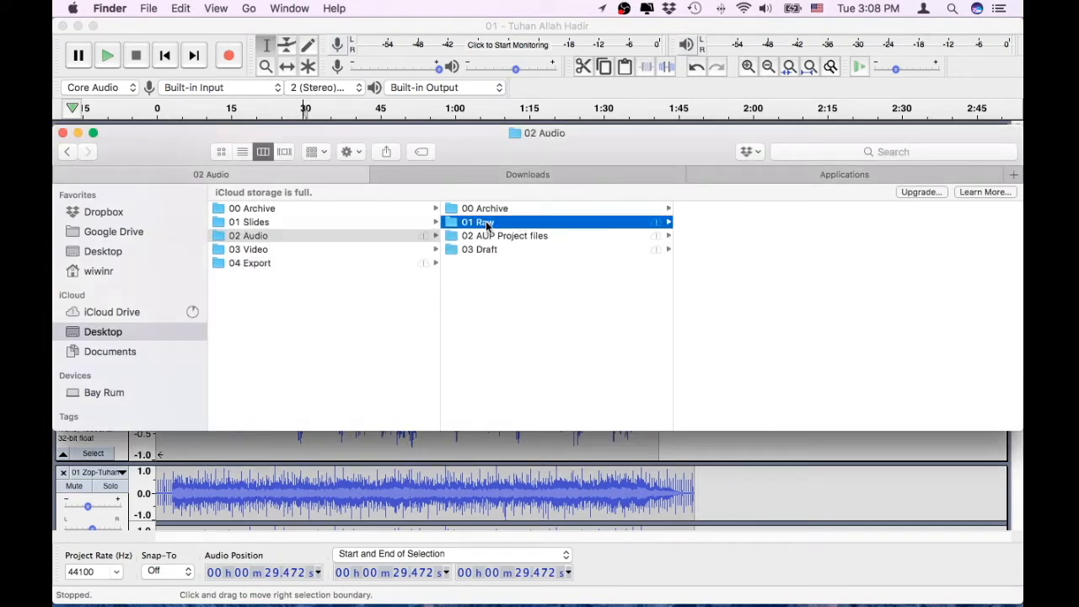
{"action": "left_click", "coordinate": [759, 209]}
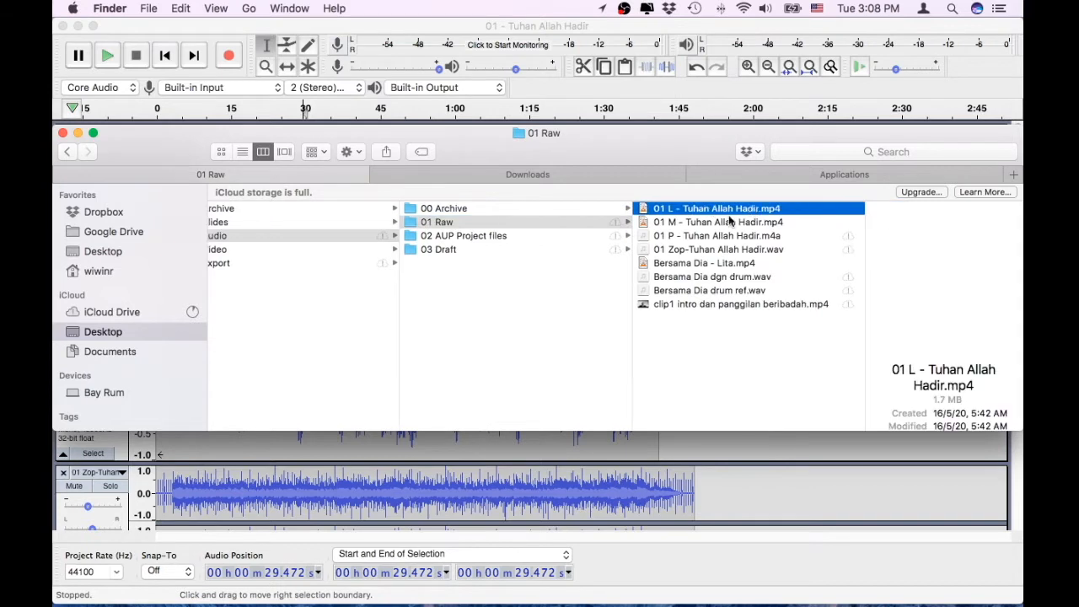
{"action": "left_click", "coordinate": [680, 236], "text": "shift"}
{"action": "left_click", "coordinate": [675, 249], "text": "shift"}
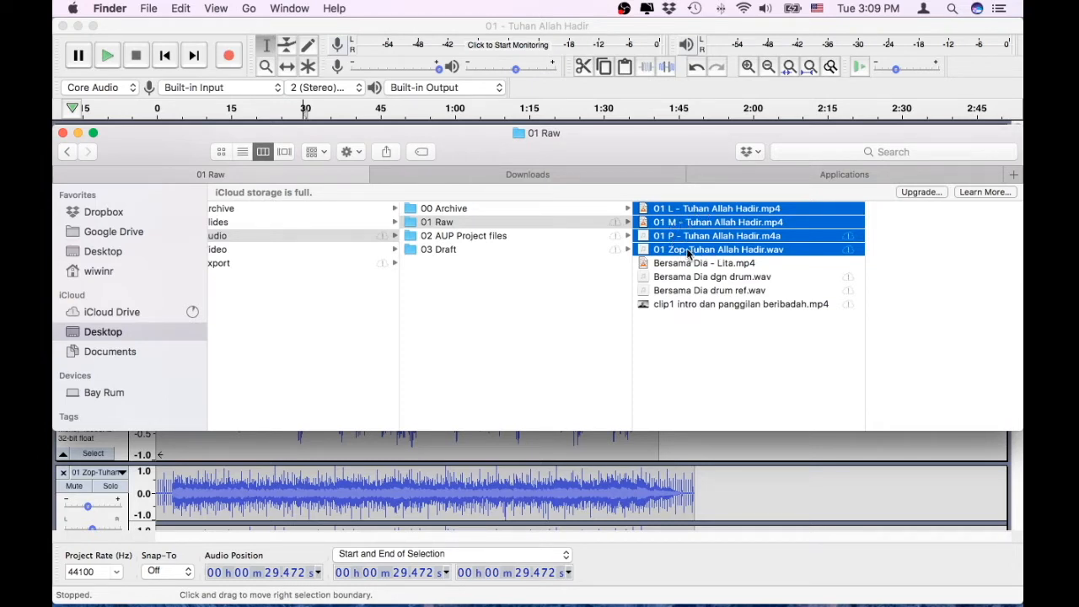
Switch back to Audacity and examine the project's waveforms, from the first track down to the label track.
{"action": "left_click", "coordinate": [586, 29]}
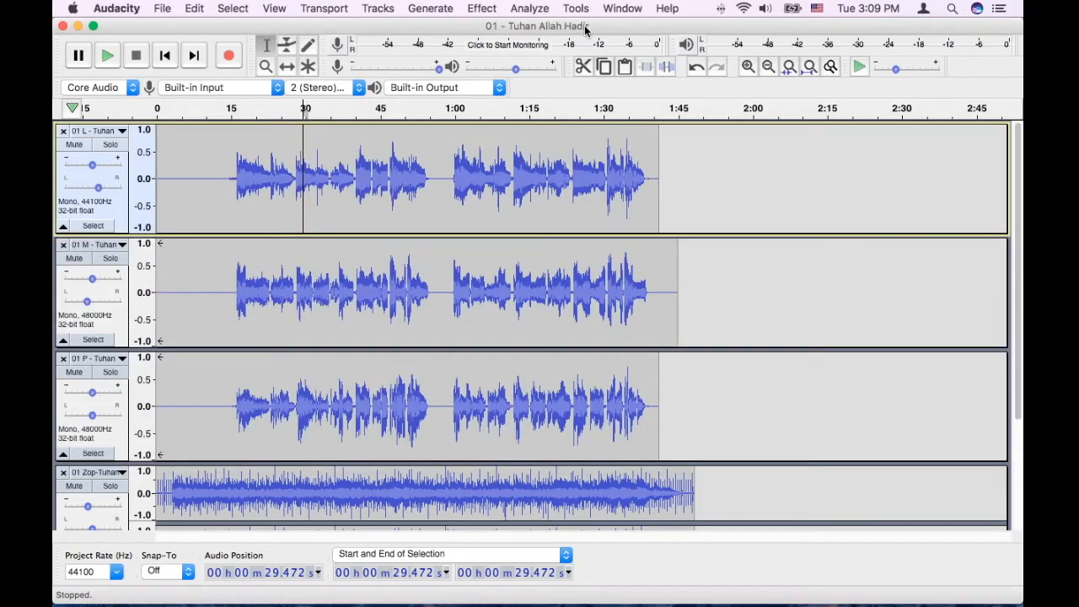
{"action": "left_click", "coordinate": [409, 177]}
{"action": "left_click", "coordinate": [294, 187]}
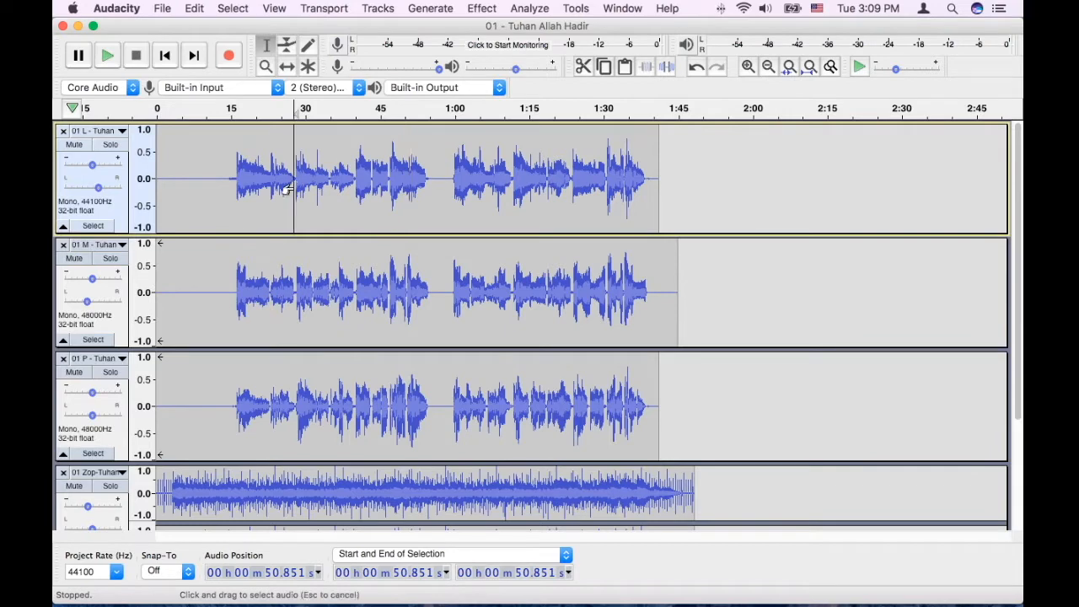
{"action": "left_click", "coordinate": [257, 296]}
{"action": "scroll", "coordinate": [253, 297], "scroll_direction": "down", "scroll_amount": 5}
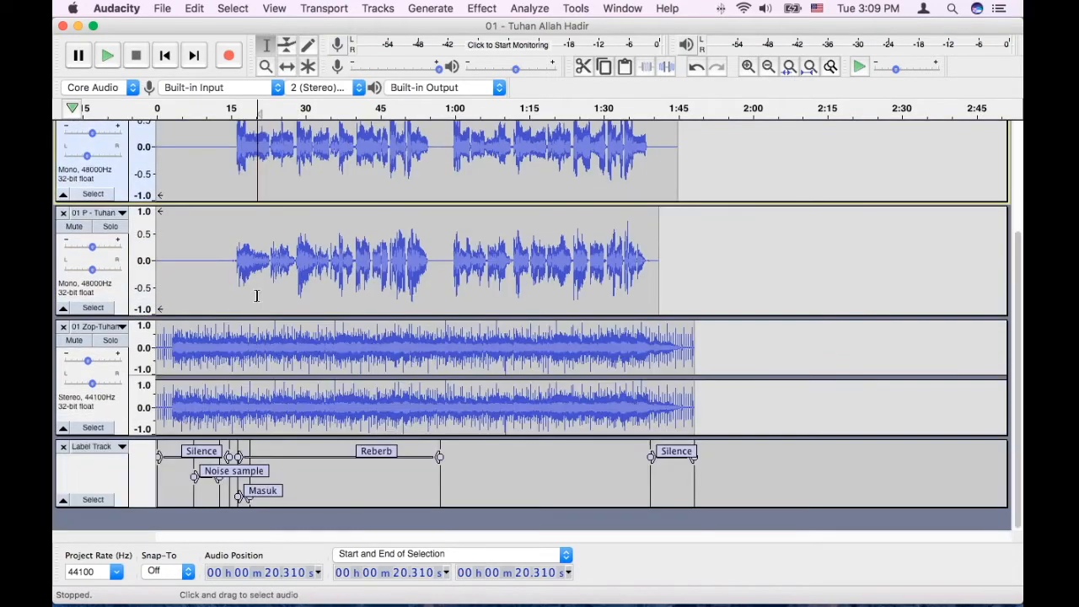
{"action": "scroll", "coordinate": [346, 217], "scroll_direction": "up", "scroll_amount": 5}
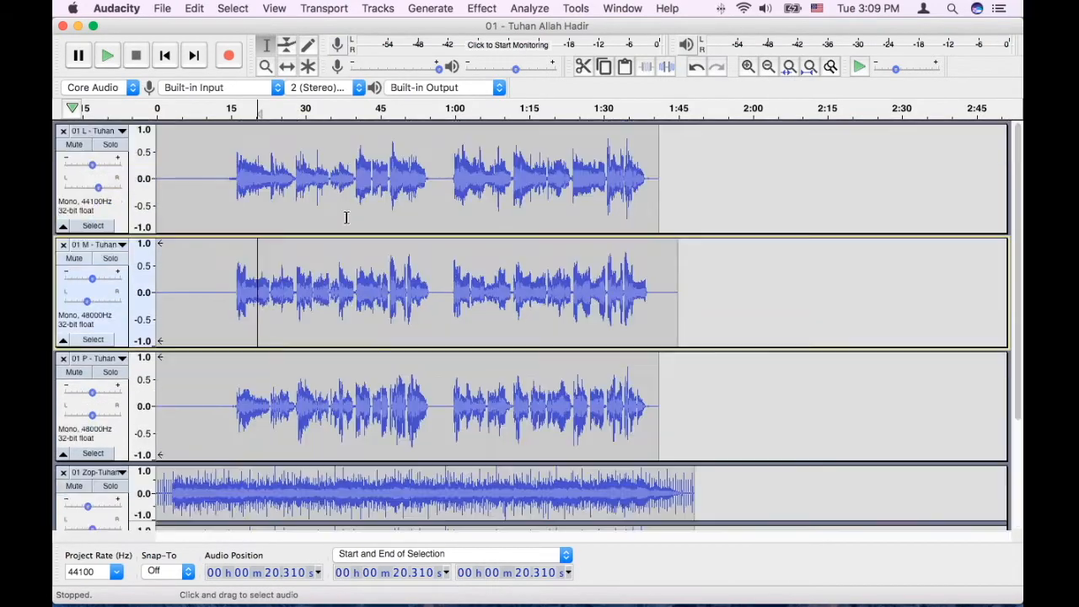
{"action": "left_click", "coordinate": [291, 139]}
{"action": "left_click", "coordinate": [208, 180]}
{"action": "left_click", "coordinate": [264, 188]}
{"action": "left_click", "coordinate": [225, 179]}
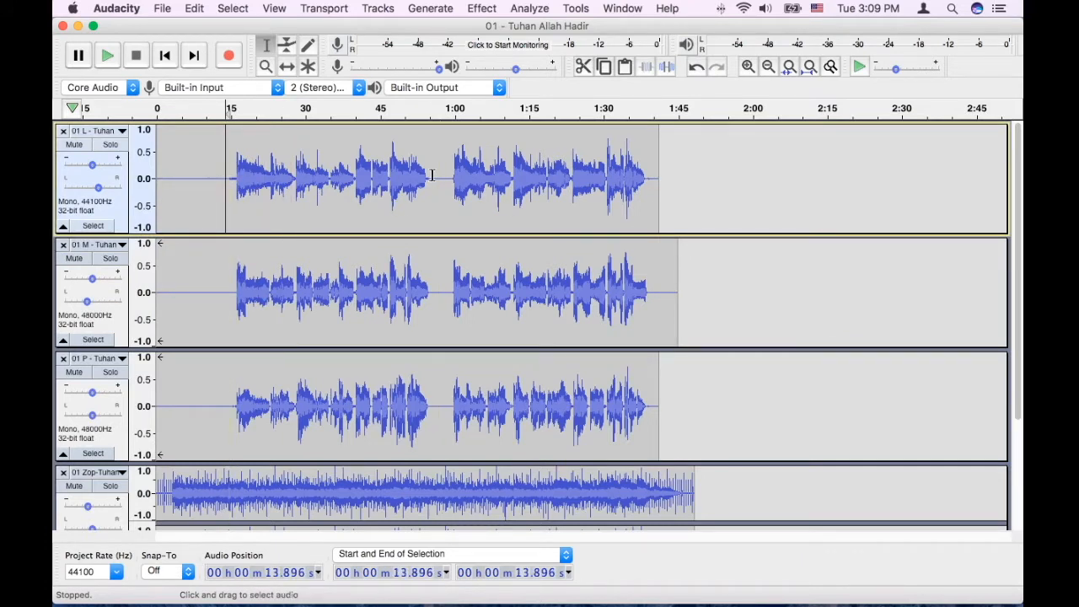
{"action": "left_click", "coordinate": [325, 179]}
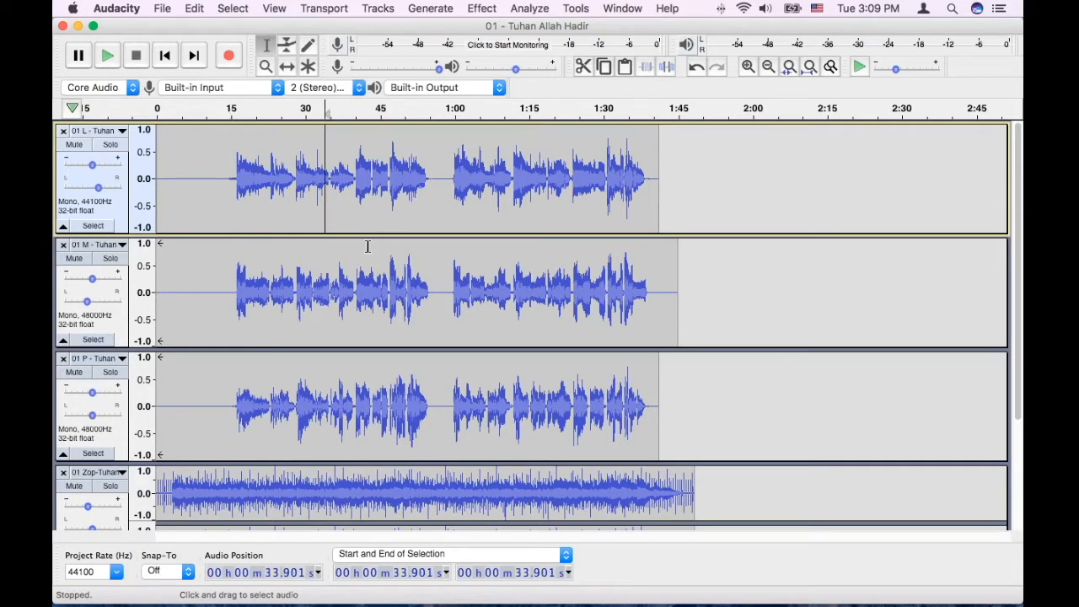
{"action": "scroll", "coordinate": [368, 246], "scroll_direction": "down", "scroll_amount": 4}
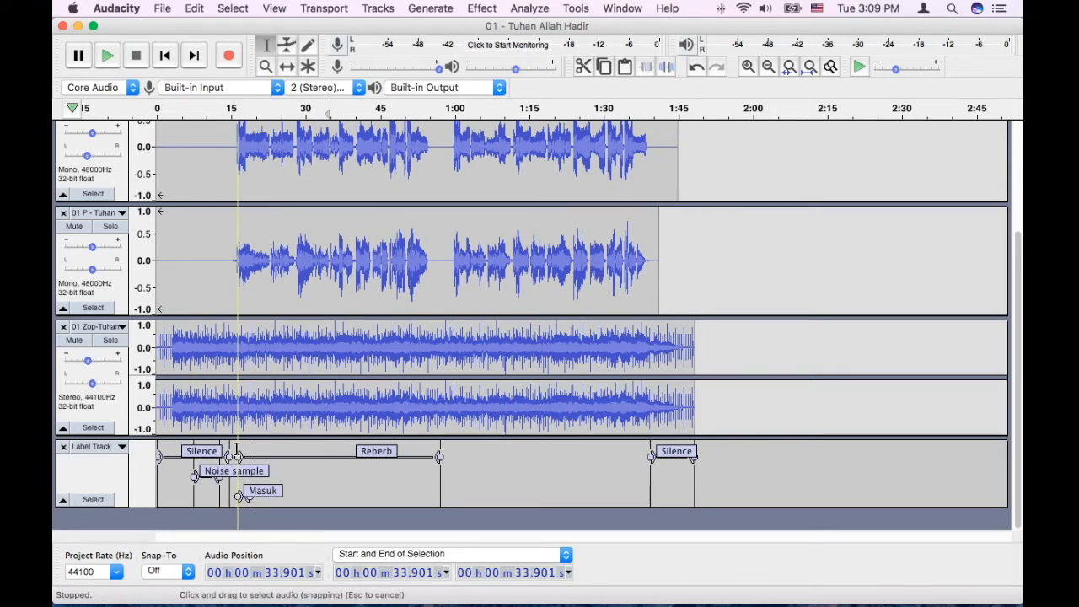
{"action": "scroll", "coordinate": [239, 456], "scroll_direction": "up", "scroll_amount": 4}
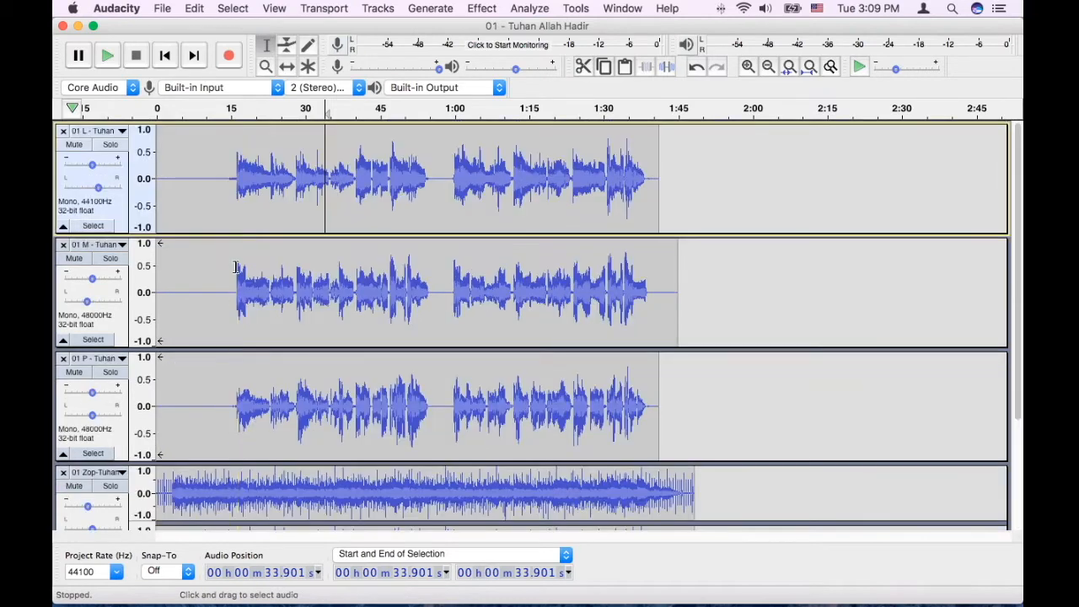
{"action": "left_click", "coordinate": [268, 171]}
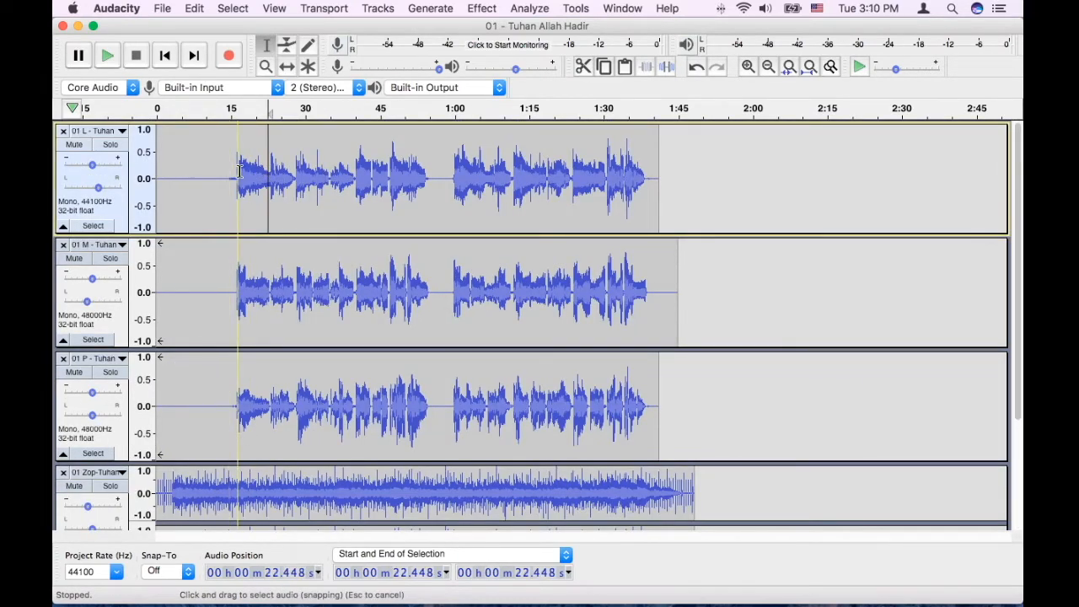
{"action": "left_click", "coordinate": [302, 177]}
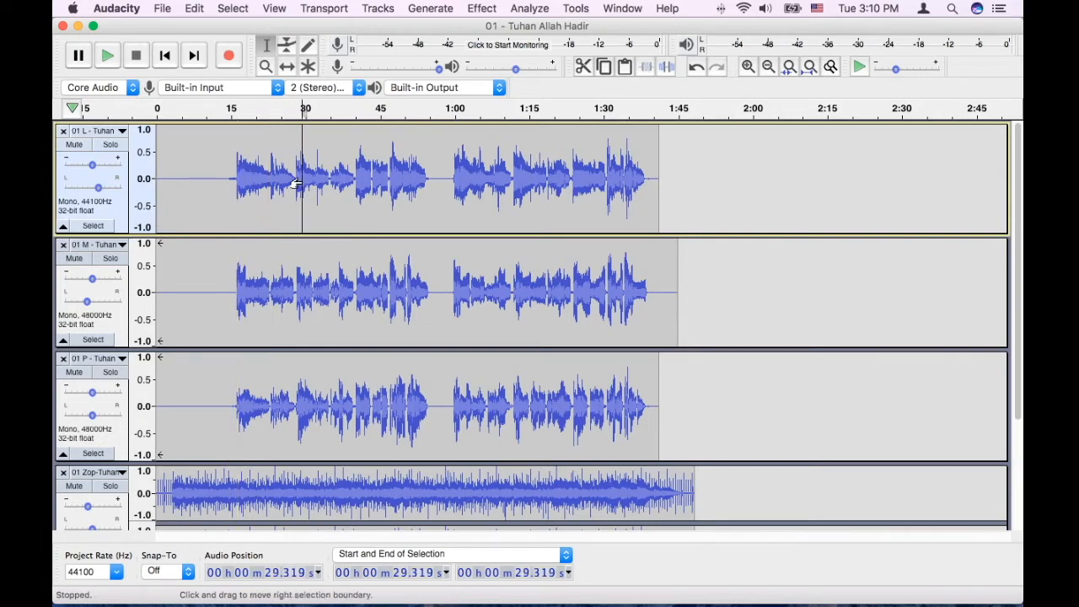
{"action": "double_click", "coordinate": [302, 177]}
{"action": "left_click", "coordinate": [430, 184], "text": "shift"}
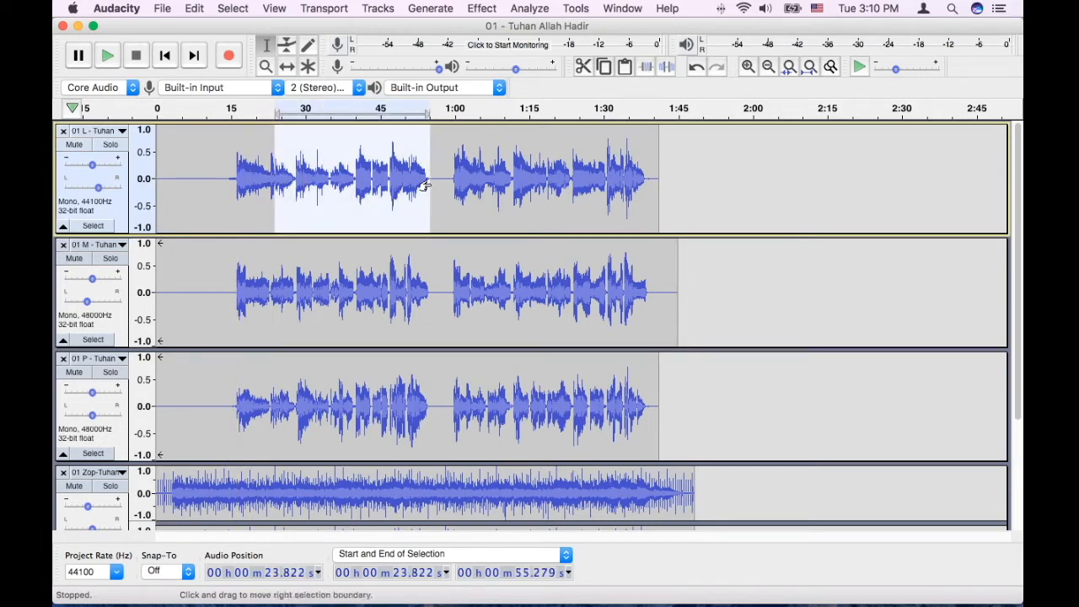
{"action": "left_click", "coordinate": [379, 181]}
{"action": "left_click", "coordinate": [285, 186]}
{"action": "left_click", "coordinate": [259, 186]}
{"action": "left_click", "coordinate": [295, 181]}
{"action": "left_click", "coordinate": [364, 178]}
{"action": "left_click", "coordinate": [319, 176]}
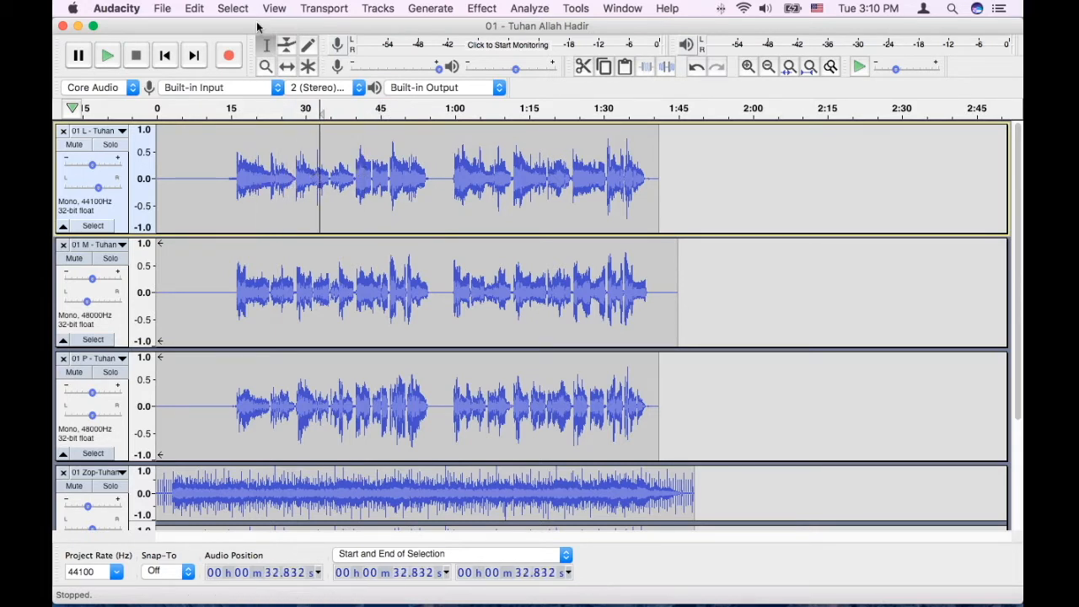
Create a new empty project.
{"action": "left_click", "coordinate": [162, 8]}
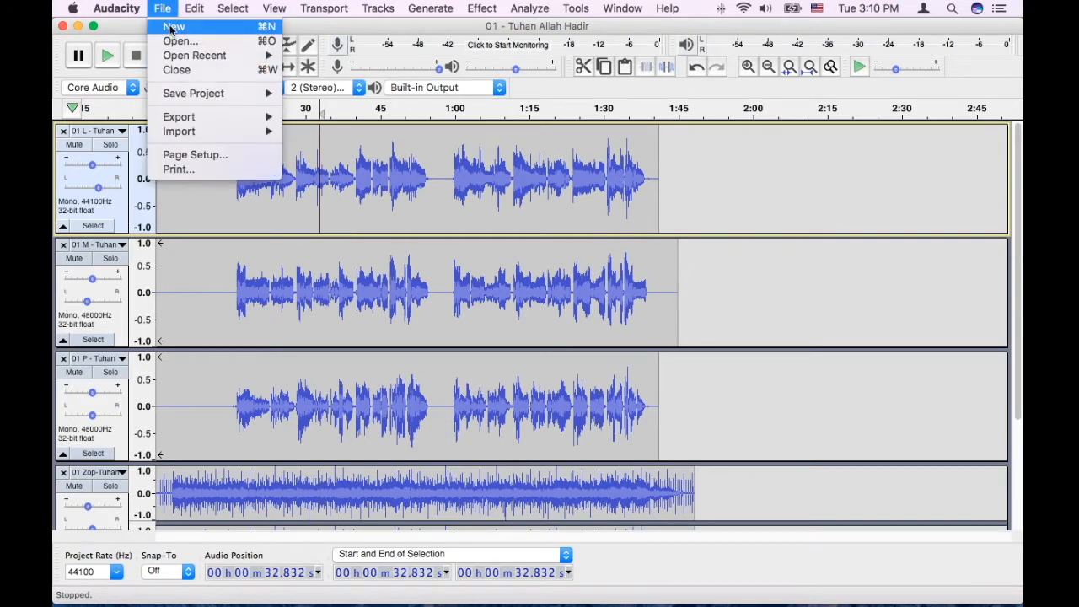
{"action": "left_click", "coordinate": [171, 28]}
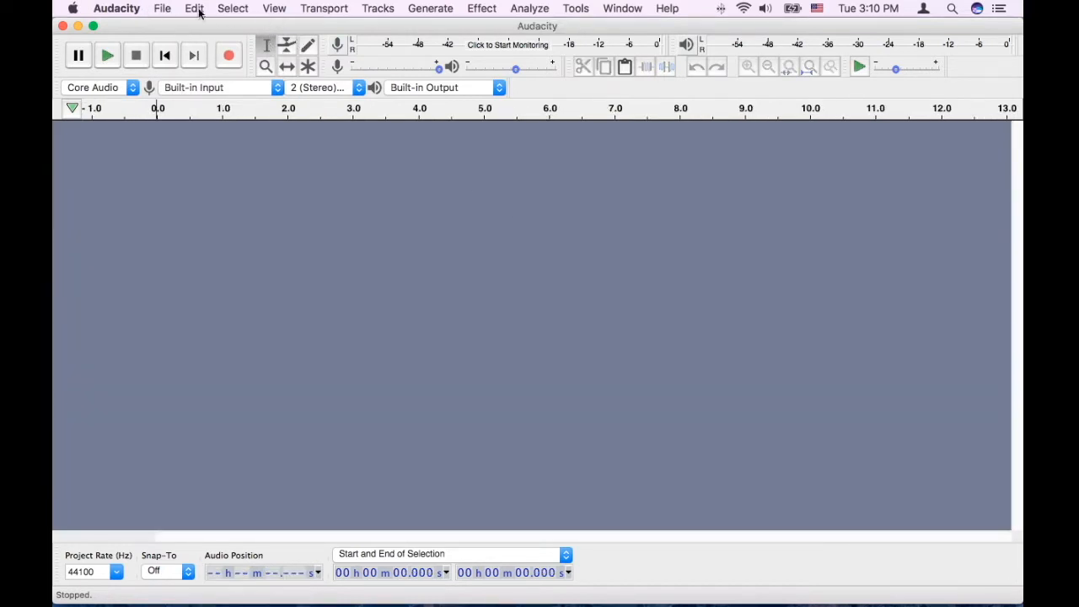
Check the program's version number in its About information and close it.
{"action": "left_click", "coordinate": [110, 8]}
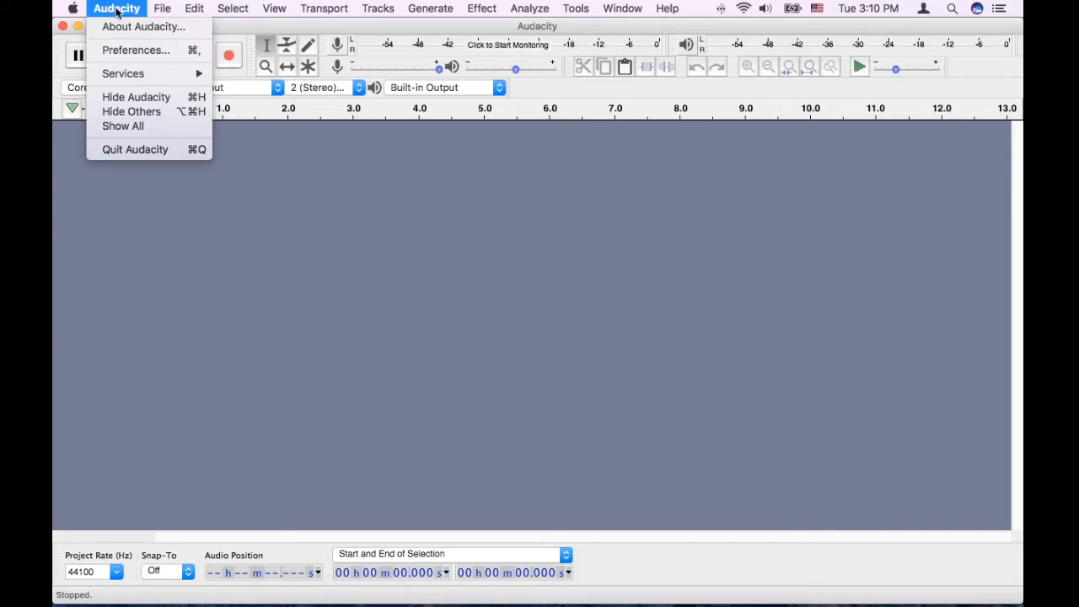
{"action": "left_click", "coordinate": [126, 28]}
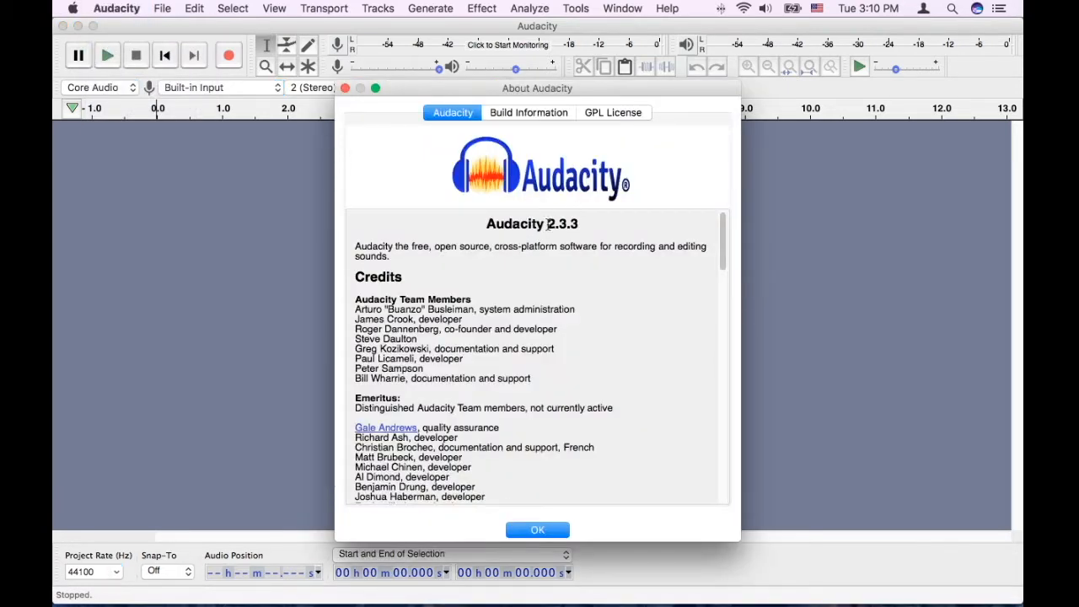
{"action": "left_click_drag", "start_coordinate": [547, 223], "coordinate": [581, 224]}
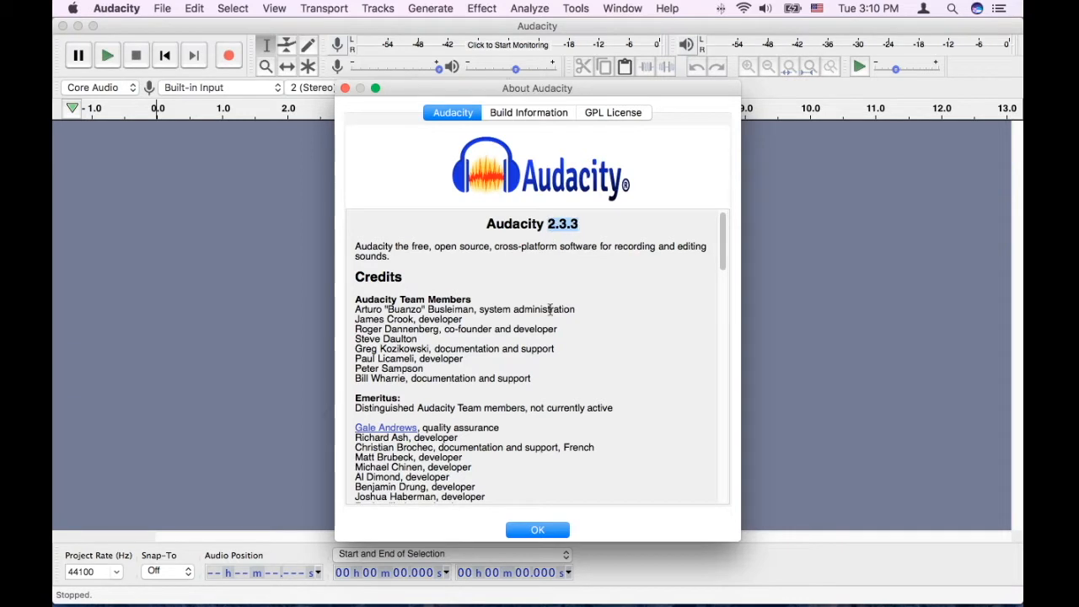
{"action": "left_click", "coordinate": [540, 532]}
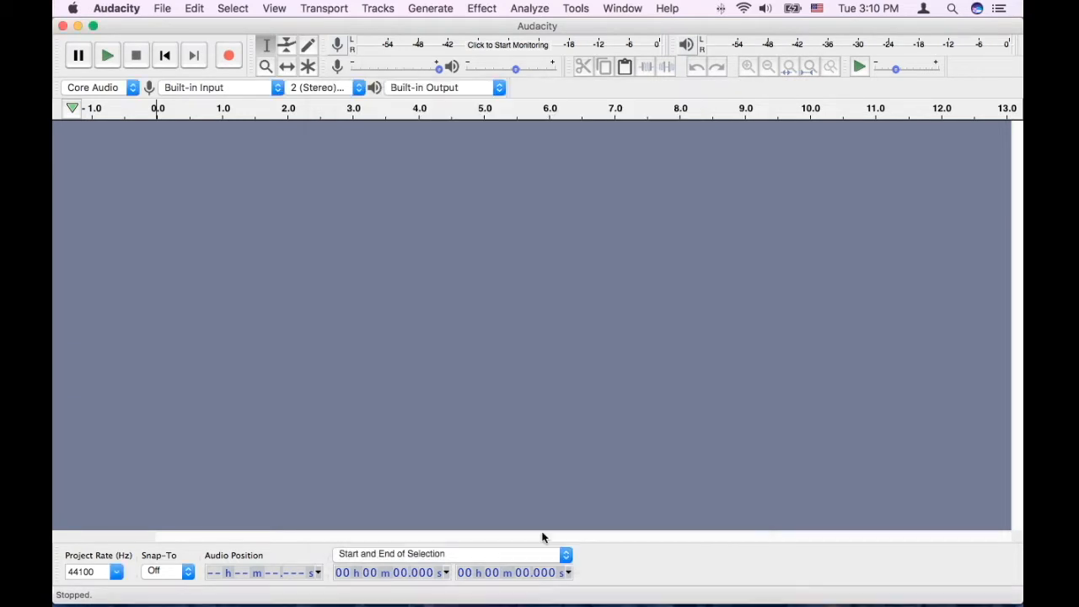
Open the Libraries preferences and request the download of the FFmpeg import/export library.
{"action": "left_click", "coordinate": [128, 7]}
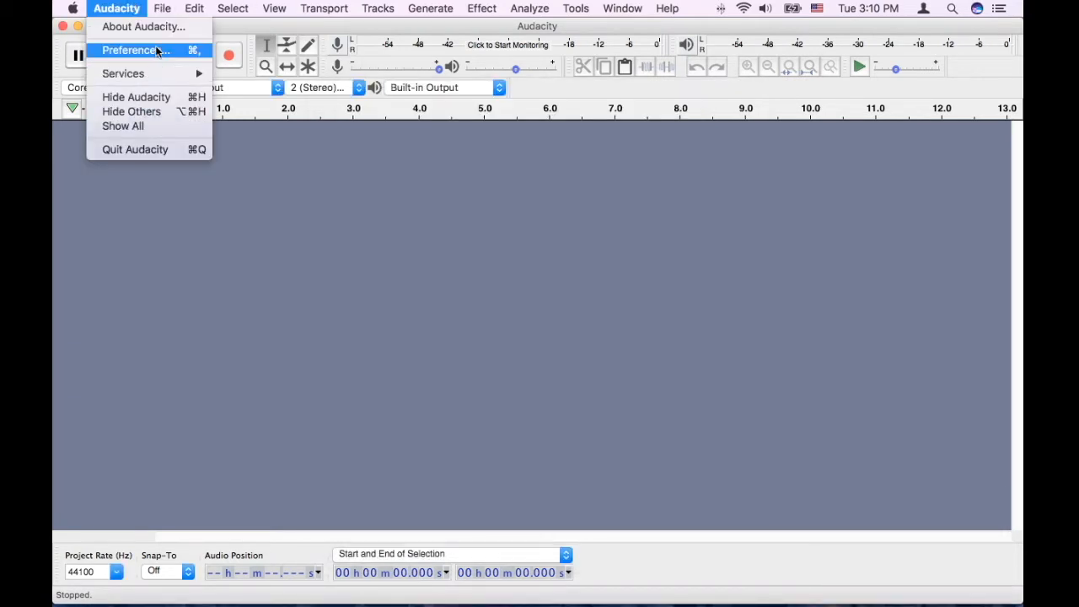
{"action": "left_click", "coordinate": [156, 52]}
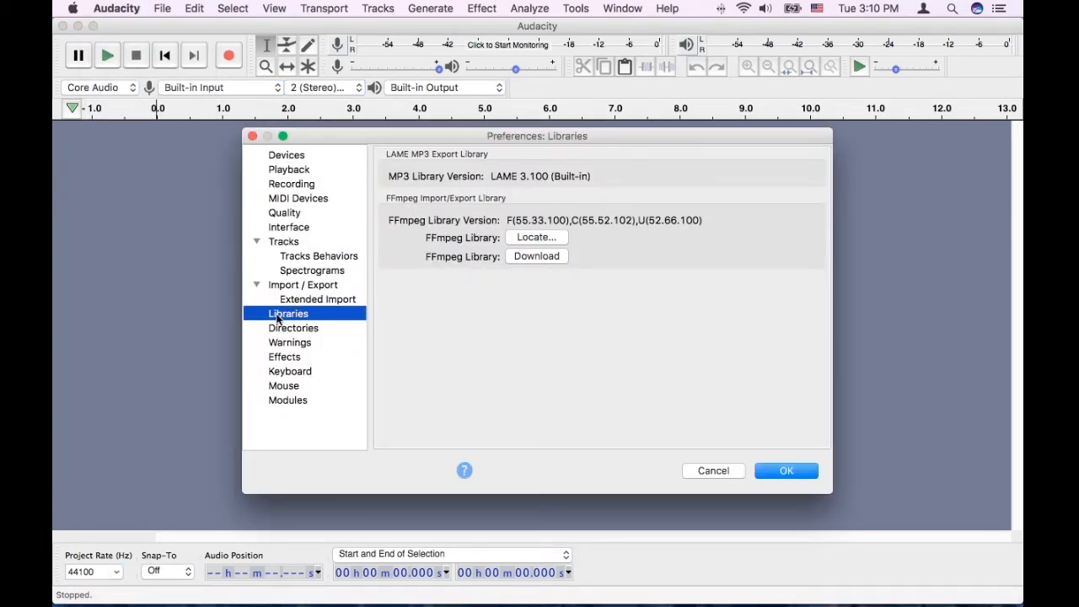
{"action": "left_click", "coordinate": [291, 157]}
{"action": "left_click", "coordinate": [297, 313]}
{"action": "left_click", "coordinate": [537, 258]}
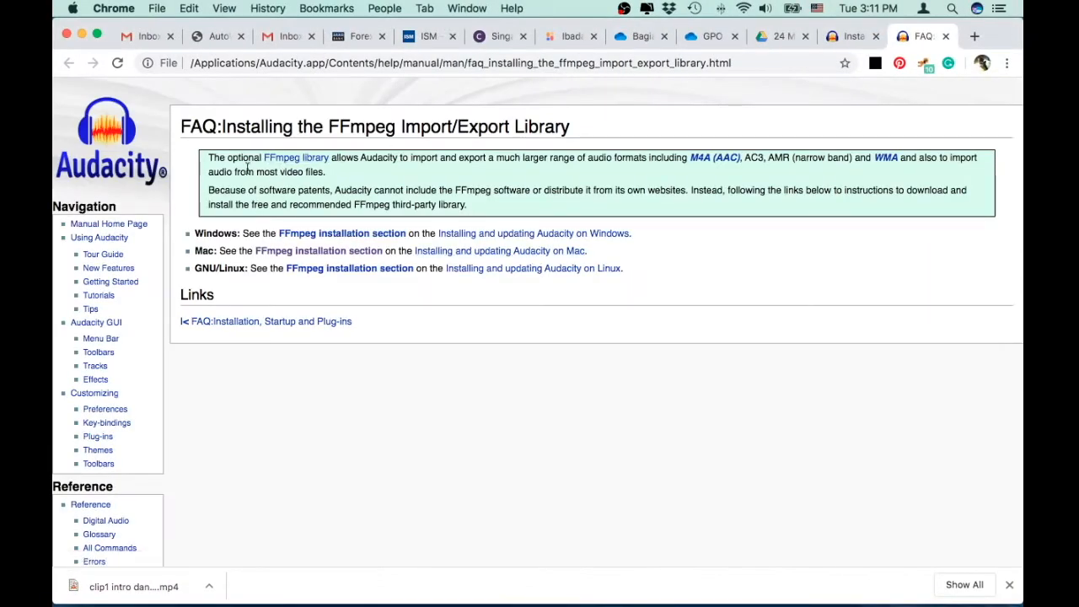
Read the manual's FFmpeg installation instructions for Mac, including the section on locating the FFmpeg library manually.
{"action": "left_click_drag", "start_coordinate": [243, 162], "coordinate": [255, 267]}
{"action": "left_click", "coordinate": [255, 266]}
{"action": "left_click", "coordinate": [850, 37]}
{"action": "left_click_drag", "start_coordinate": [272, 100], "coordinate": [462, 146]}
{"action": "left_click", "coordinate": [313, 138]}
{"action": "left_click", "coordinate": [462, 146]}
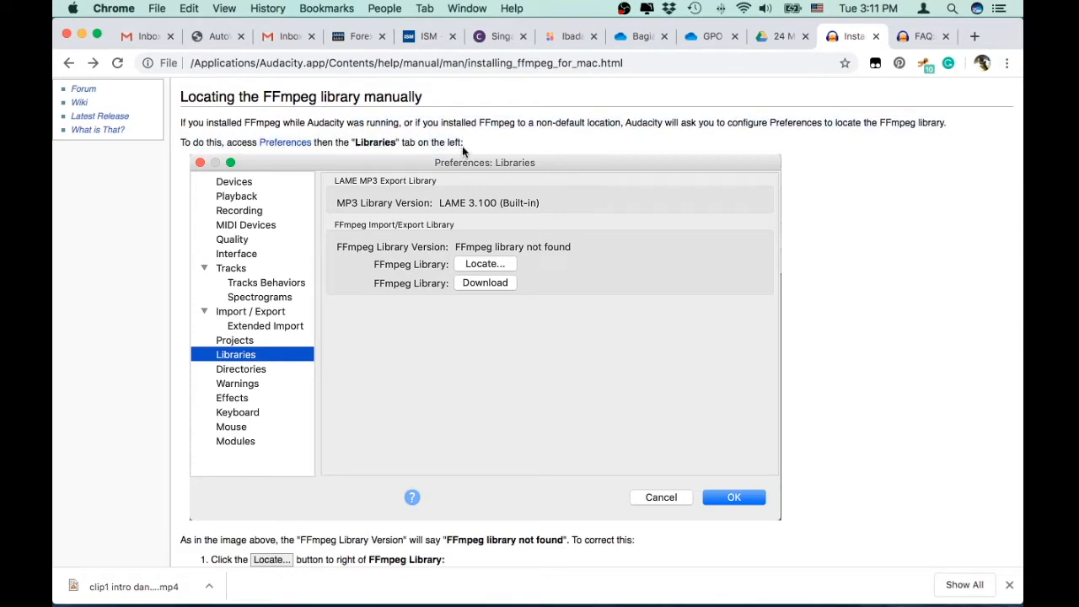
Close the FFmpeg manual pages in the browser, switch back to Audacity and dismiss the Libraries preferences without changes.
{"action": "left_click", "coordinate": [880, 43]}
{"action": "left_click", "coordinate": [879, 42]}
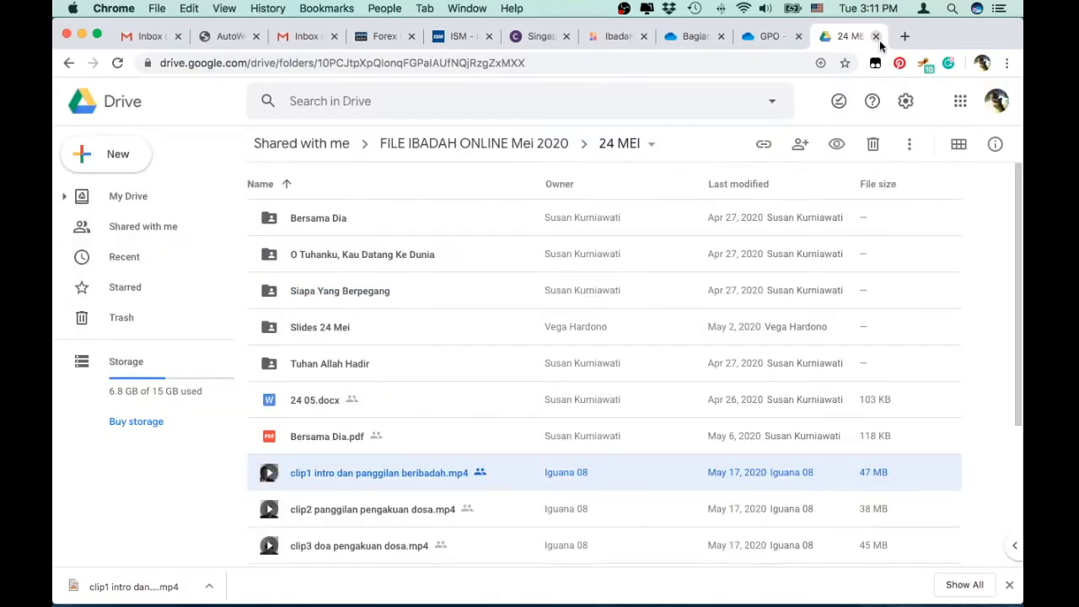
{"action": "key", "text": "super+Tab"}
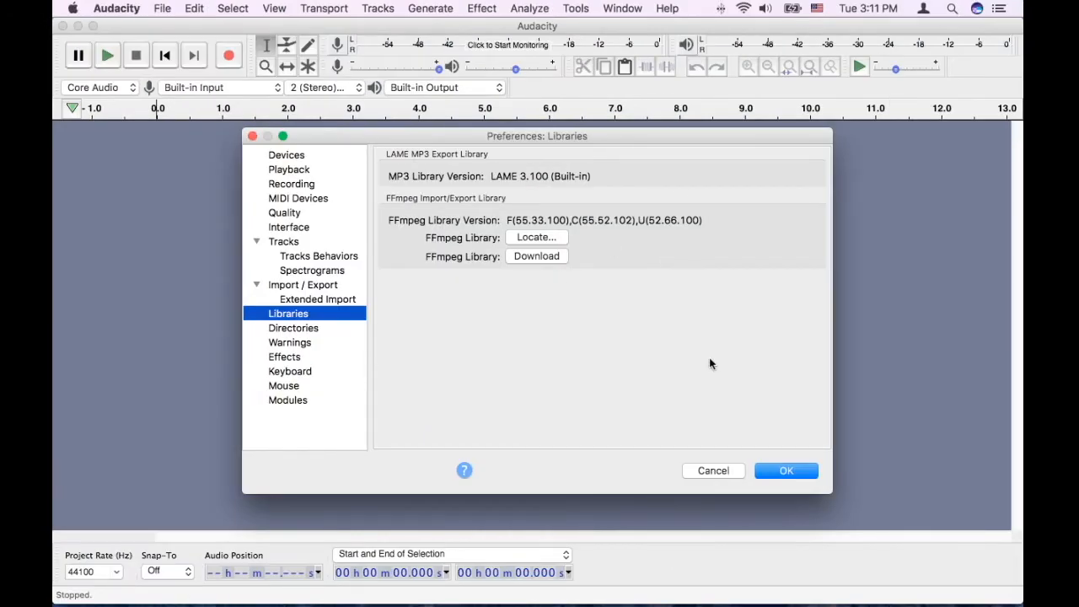
{"action": "left_click", "coordinate": [719, 470]}
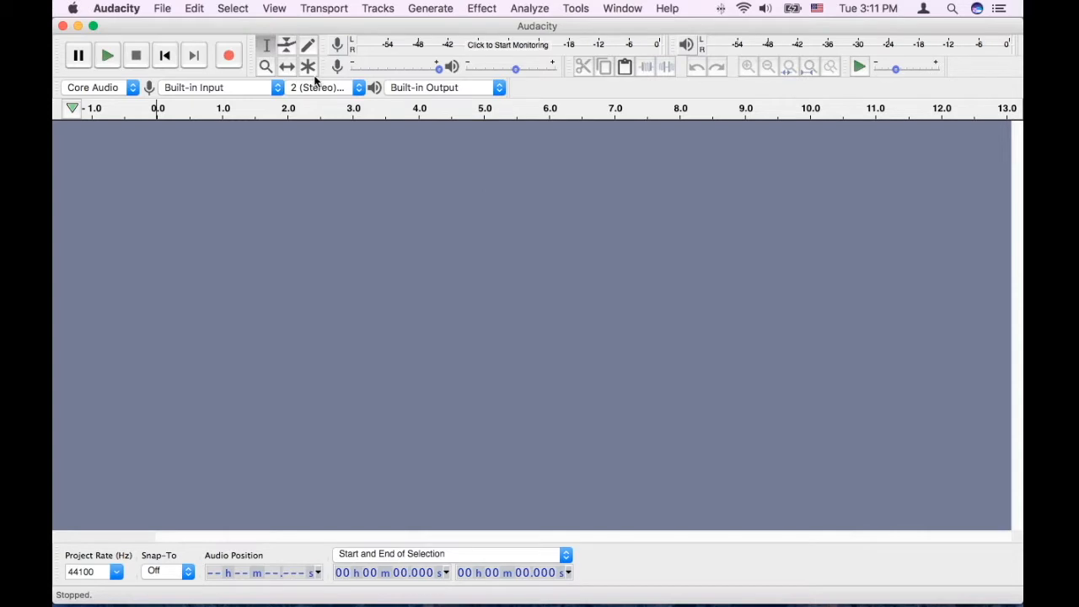
Start an audio import and browse to the 01 Raw folder inside 06 Audacity Tutorial > 02 Audio.
{"action": "left_click", "coordinate": [180, 5]}
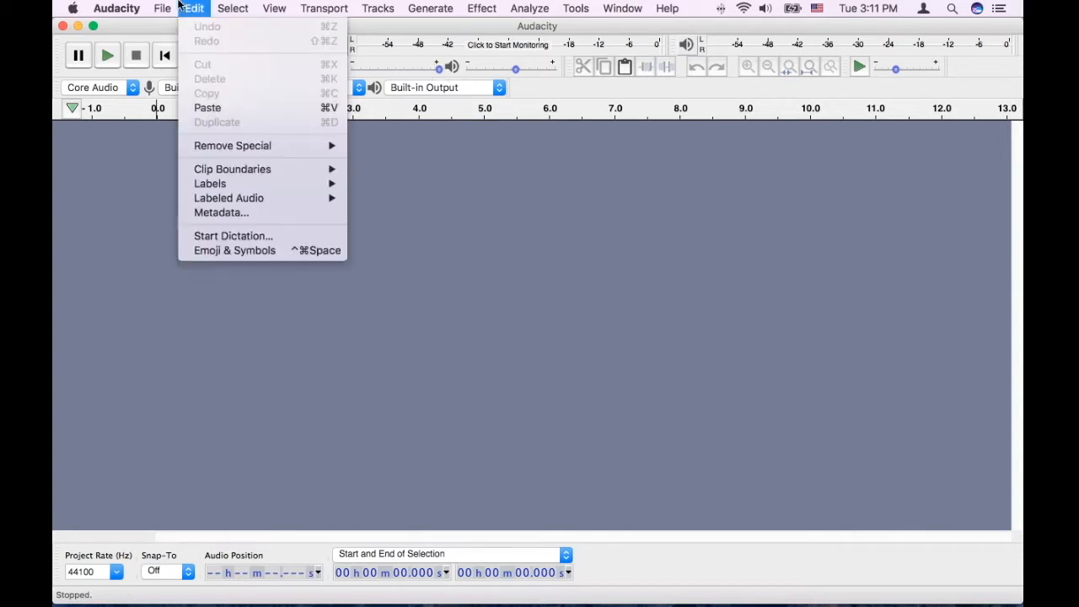
{"action": "mouse_move", "coordinate": [167, 7]}
{"action": "mouse_move", "coordinate": [193, 132]}
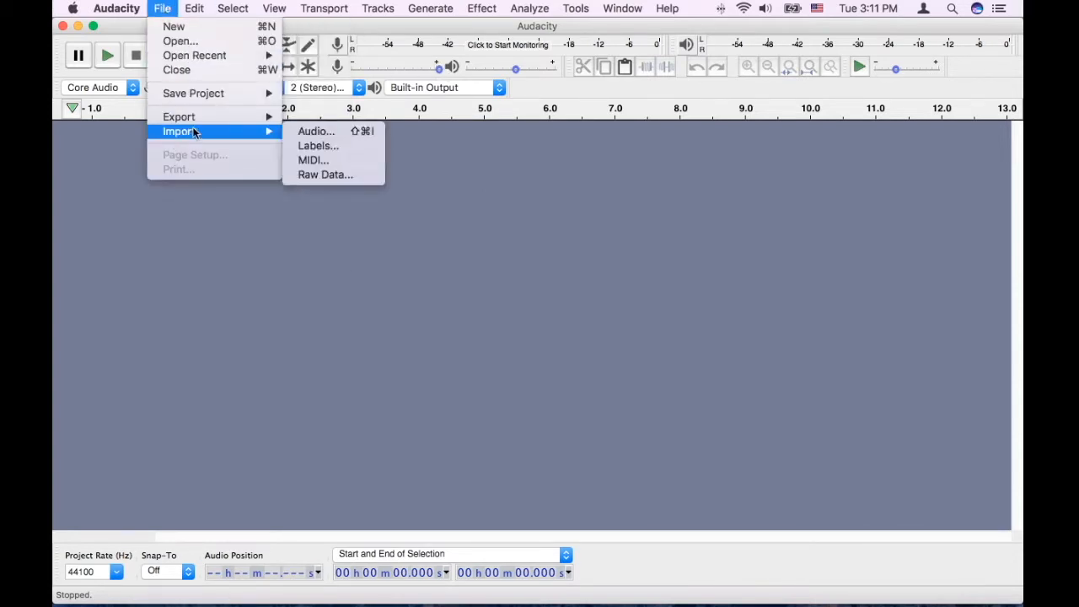
{"action": "left_click", "coordinate": [320, 134]}
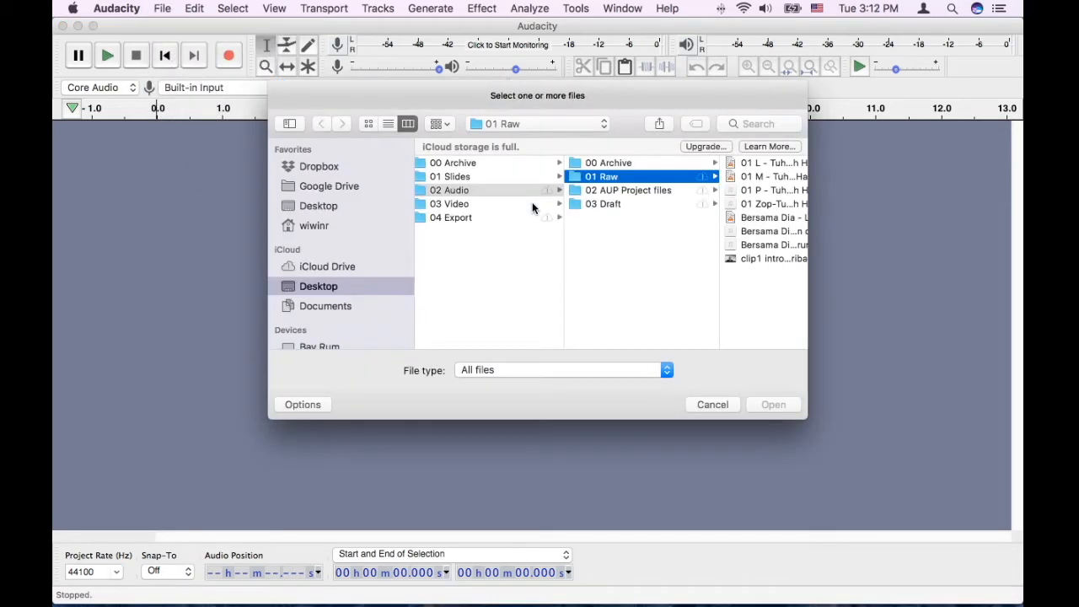
{"action": "scroll", "coordinate": [489, 234], "scroll_direction": "left", "scroll_amount": 5}
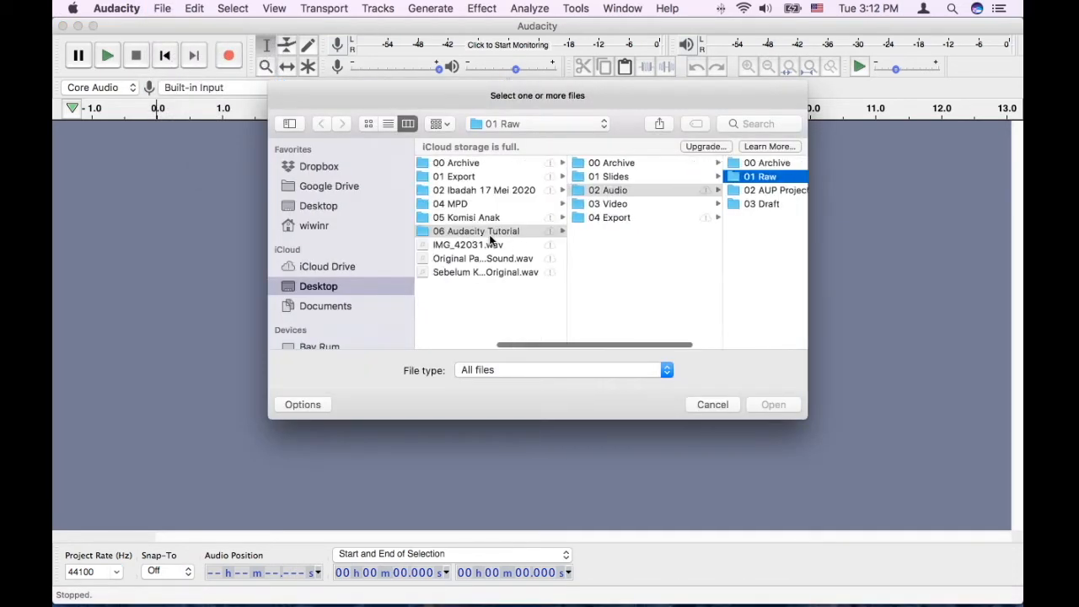
{"action": "scroll", "coordinate": [491, 240], "scroll_direction": "right", "scroll_amount": 1}
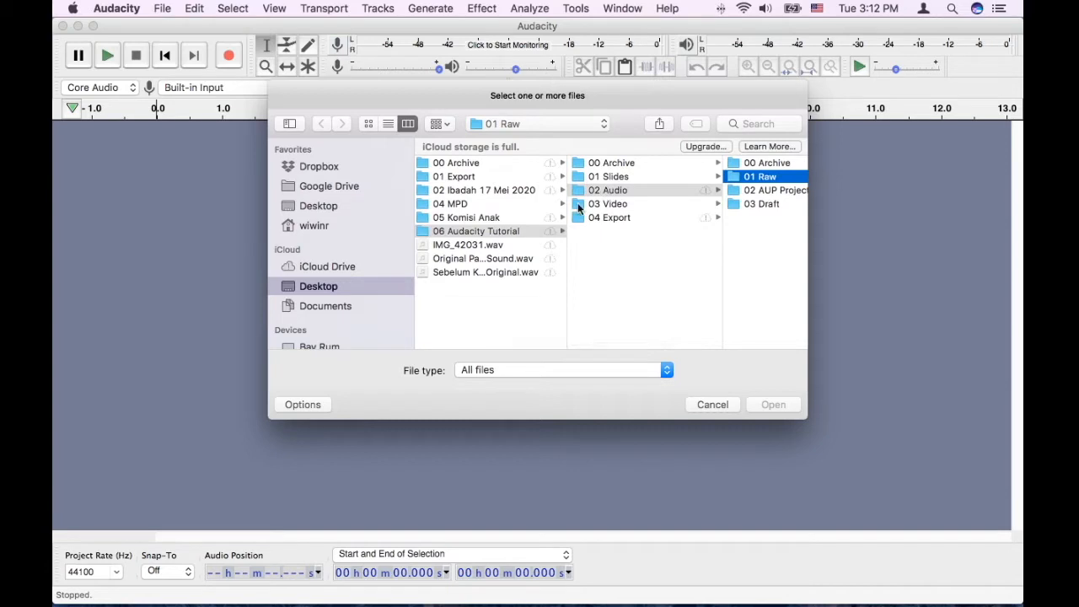
{"action": "left_click", "coordinate": [506, 244]}
{"action": "left_click", "coordinate": [531, 231]}
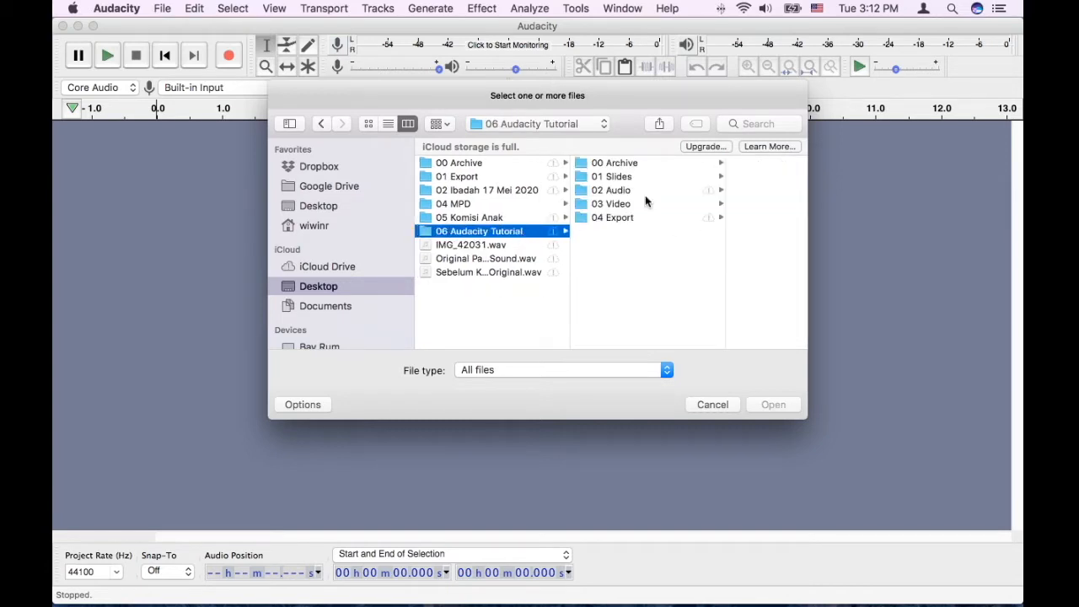
{"action": "left_click", "coordinate": [620, 189]}
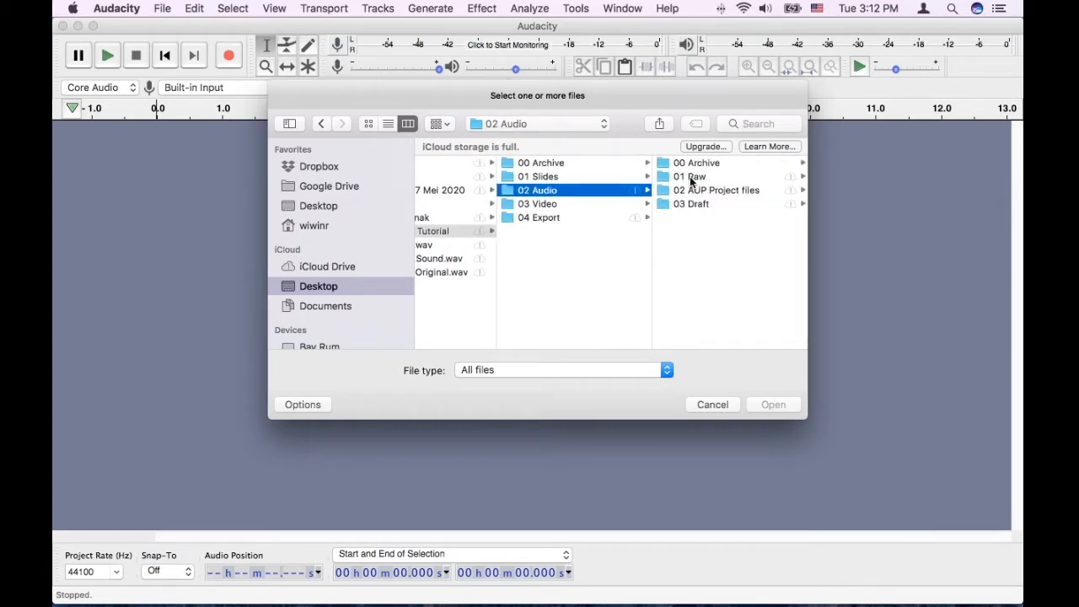
{"action": "left_click", "coordinate": [691, 177]}
Import the four Tuhan Allah Hadir recordings together: 01 L, 01 M, 01 P and 01 Zop.
{"action": "left_click", "coordinate": [711, 165]}
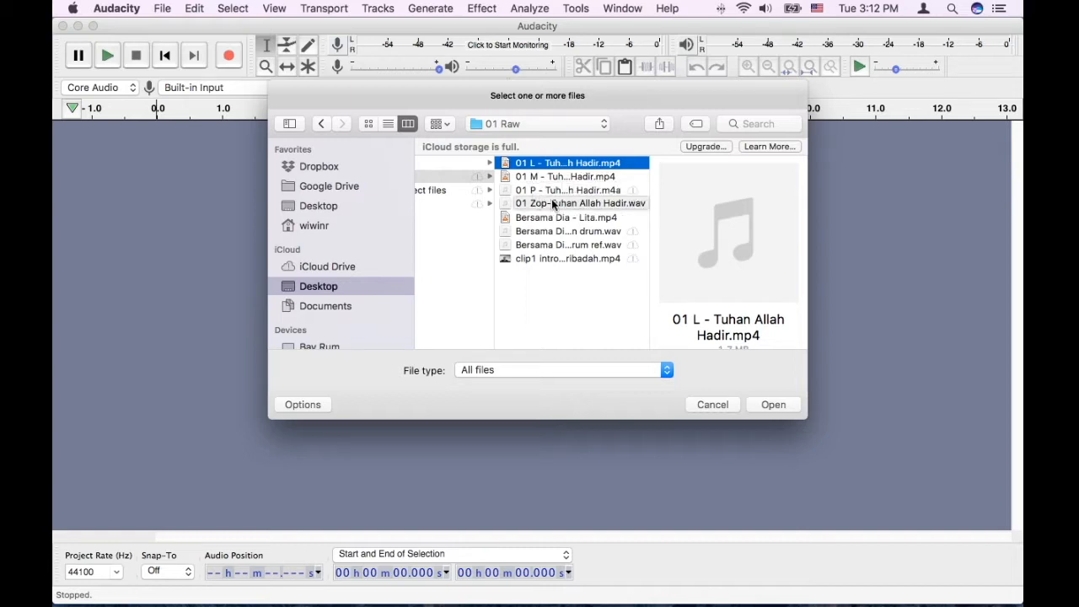
{"action": "left_click", "coordinate": [552, 203], "text": "shift"}
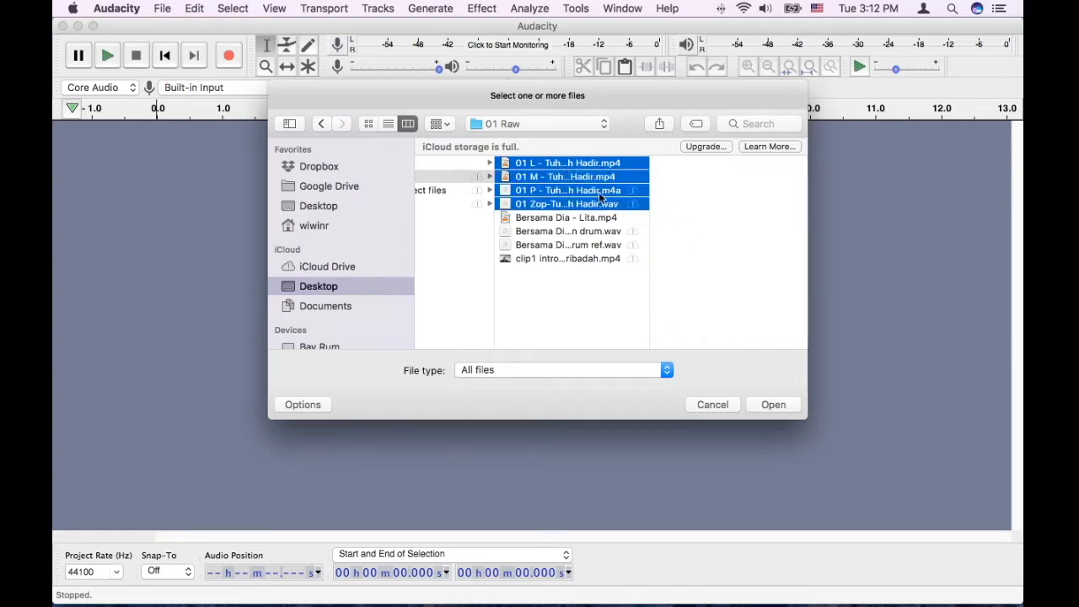
{"action": "left_click", "coordinate": [774, 405]}
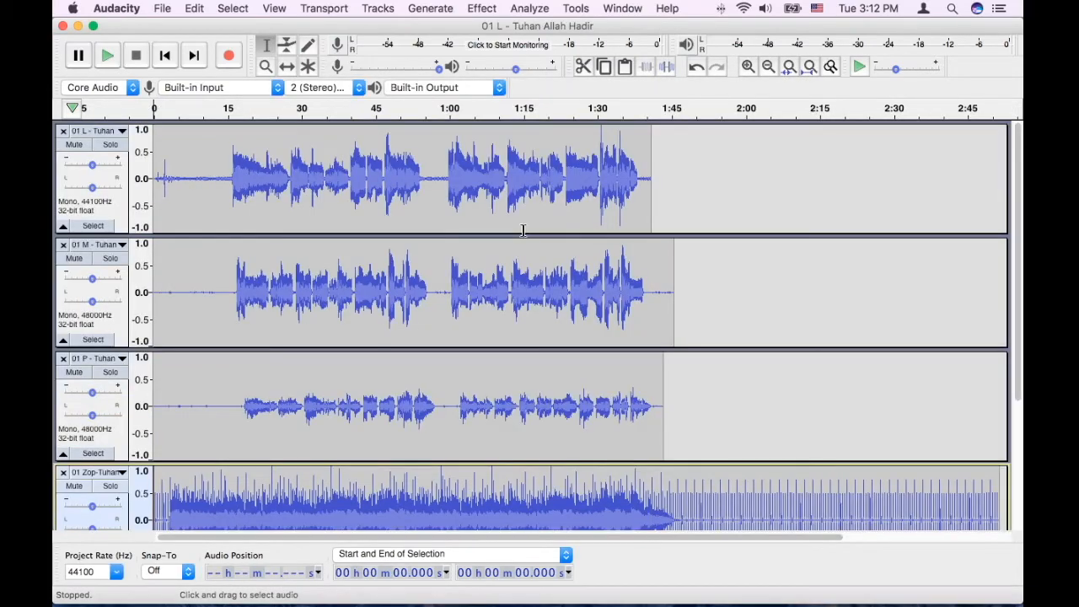
Compare the newly imported tracks with the waveforms in the "01 - Tuhan Allah Hadir" project window, and return to the new project.
{"action": "scroll", "coordinate": [523, 231], "scroll_direction": "down", "scroll_amount": 5}
{"action": "scroll", "coordinate": [523, 230], "scroll_direction": "up", "scroll_amount": 5}
{"action": "left_click", "coordinate": [312, 150]}
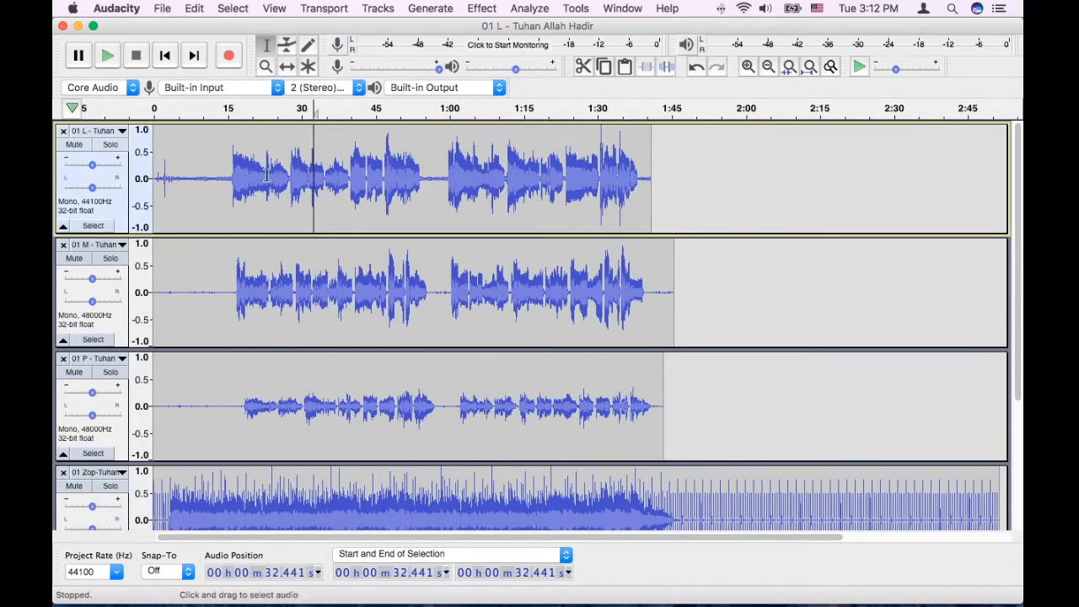
{"action": "left_click", "coordinate": [268, 174]}
{"action": "left_click", "coordinate": [412, 185]}
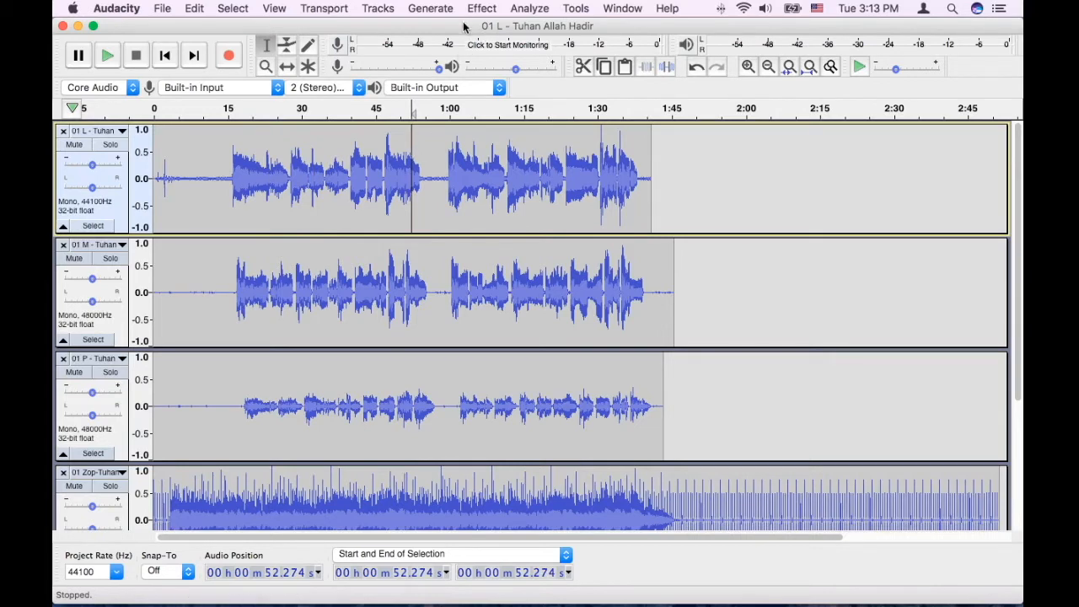
{"action": "left_click_drag", "start_coordinate": [463, 27], "coordinate": [620, 7]}
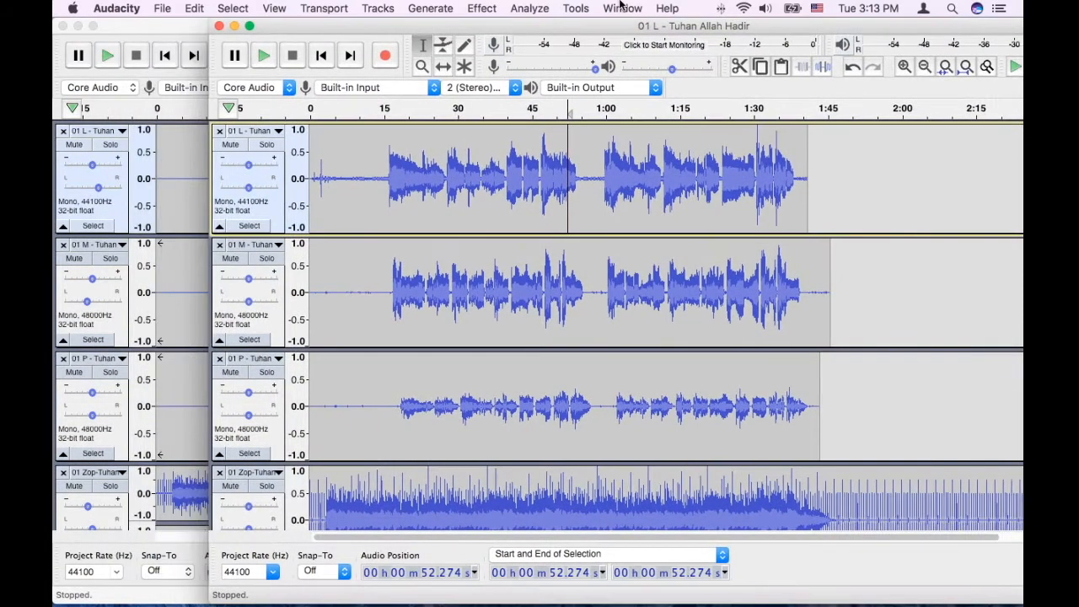
{"action": "left_click", "coordinate": [182, 154]}
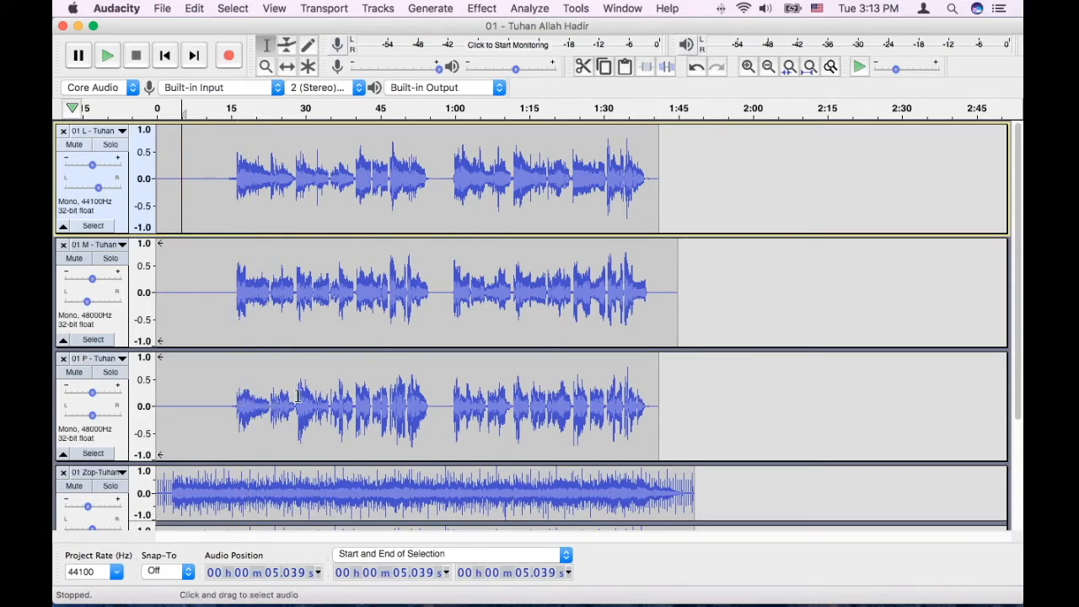
{"action": "mouse_move", "coordinate": [52, 7]}
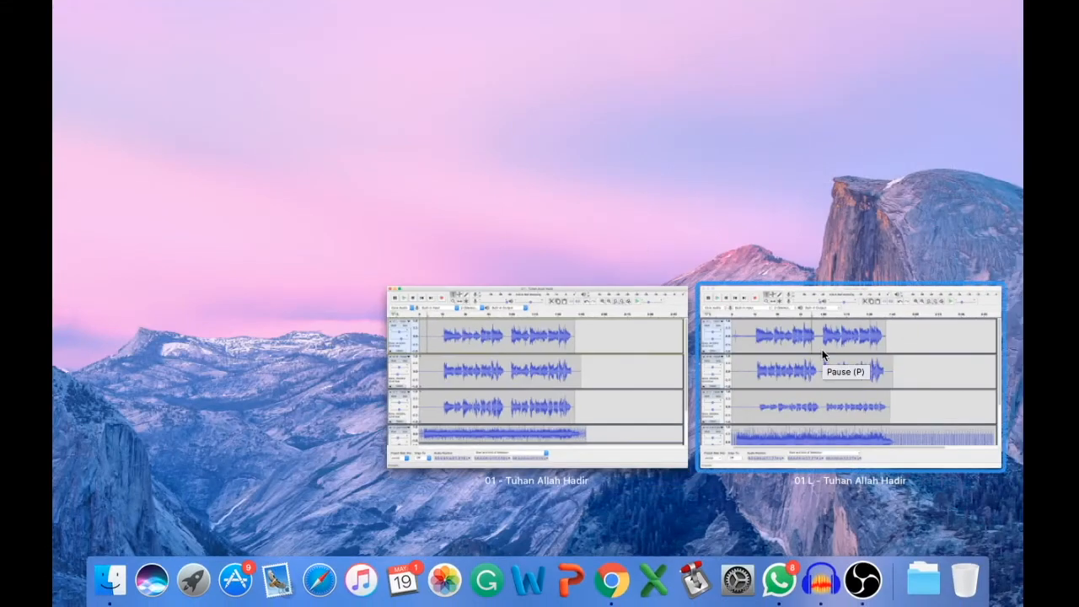
{"action": "left_click", "coordinate": [823, 349]}
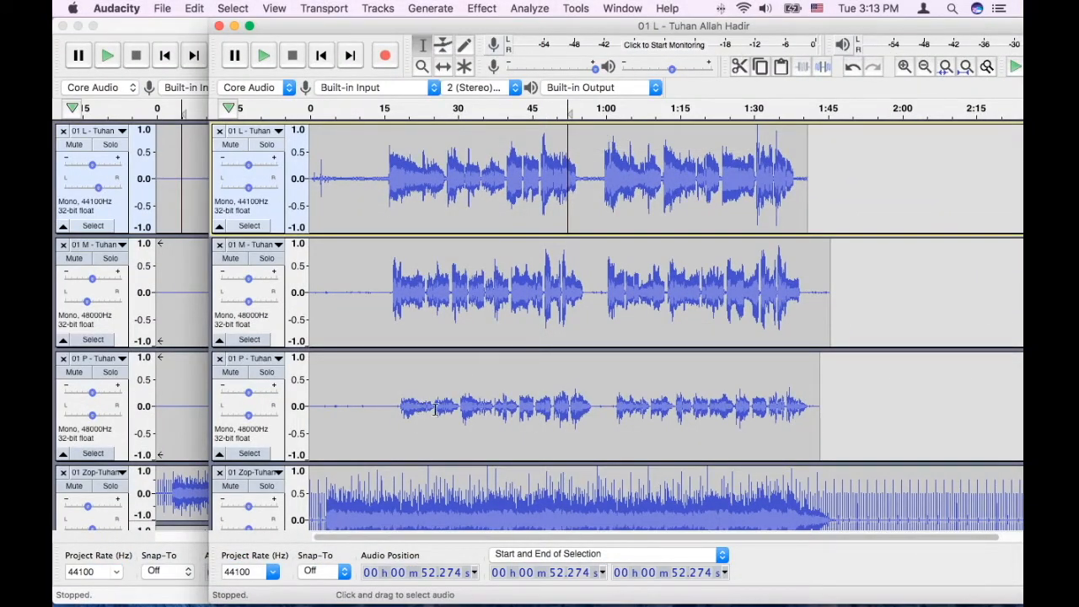
{"action": "left_click", "coordinate": [417, 184]}
{"action": "double_click", "coordinate": [627, 26]}
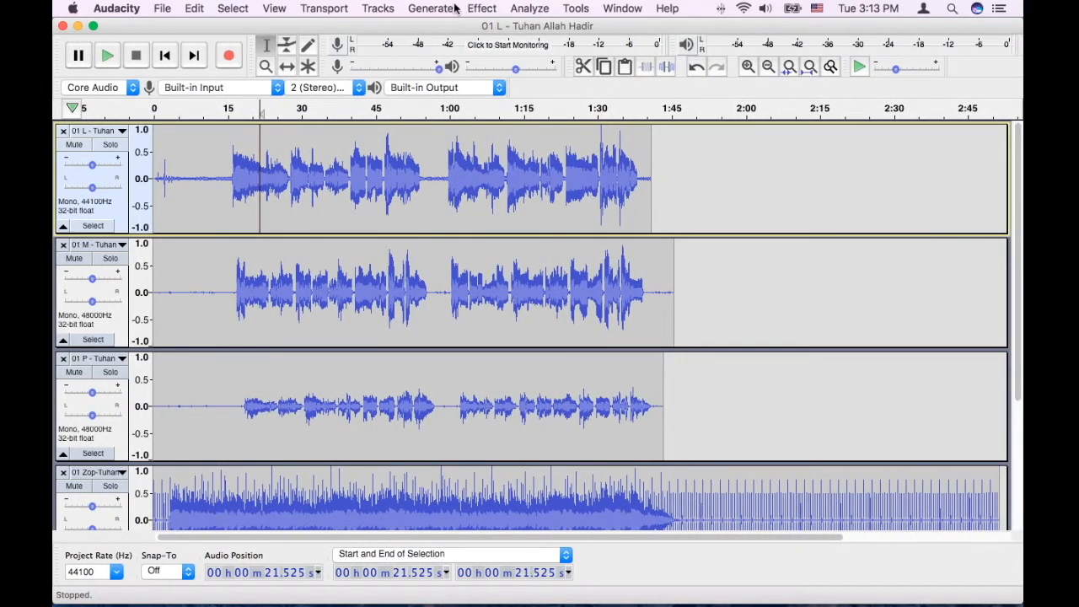
Save the project as "01 L - Tuhan Allah Hadir_tutorial" in the 02 AUP Project files folder.
{"action": "left_click", "coordinate": [162, 8]}
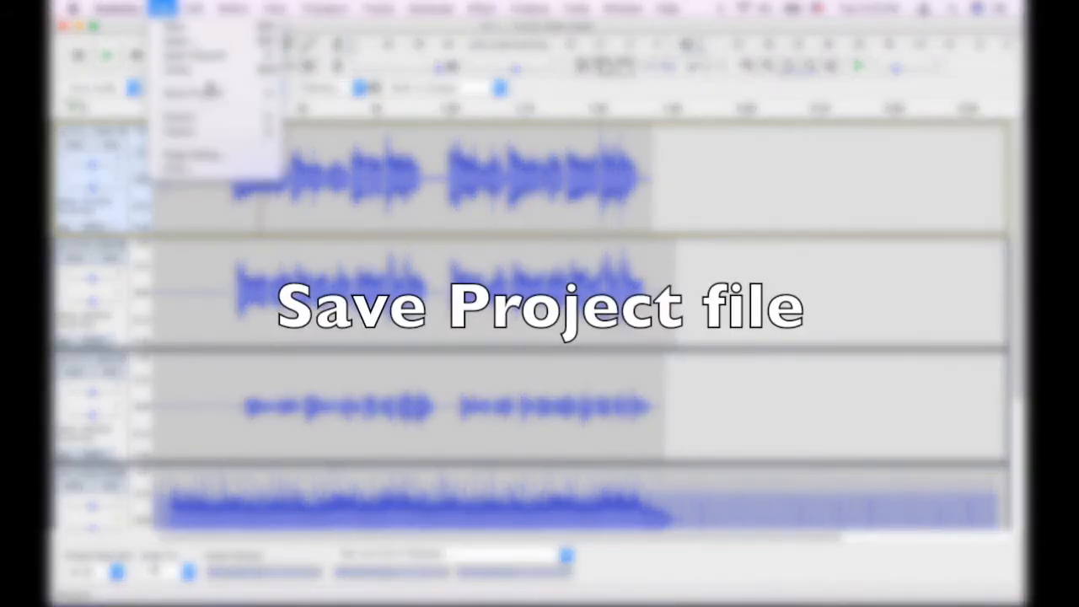
{"action": "mouse_move", "coordinate": [202, 93]}
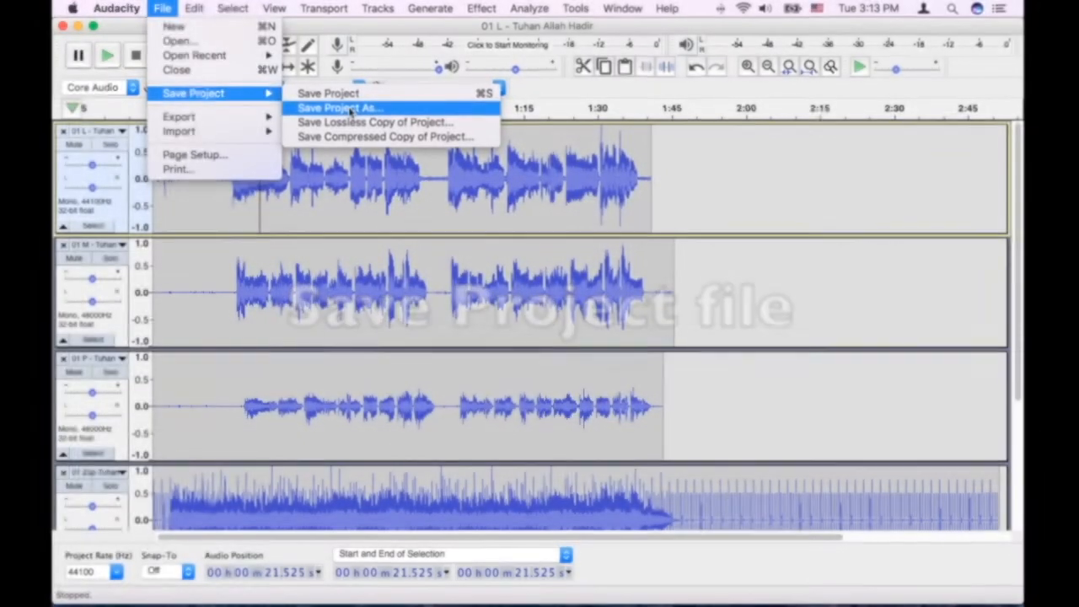
{"action": "left_click", "coordinate": [350, 110]}
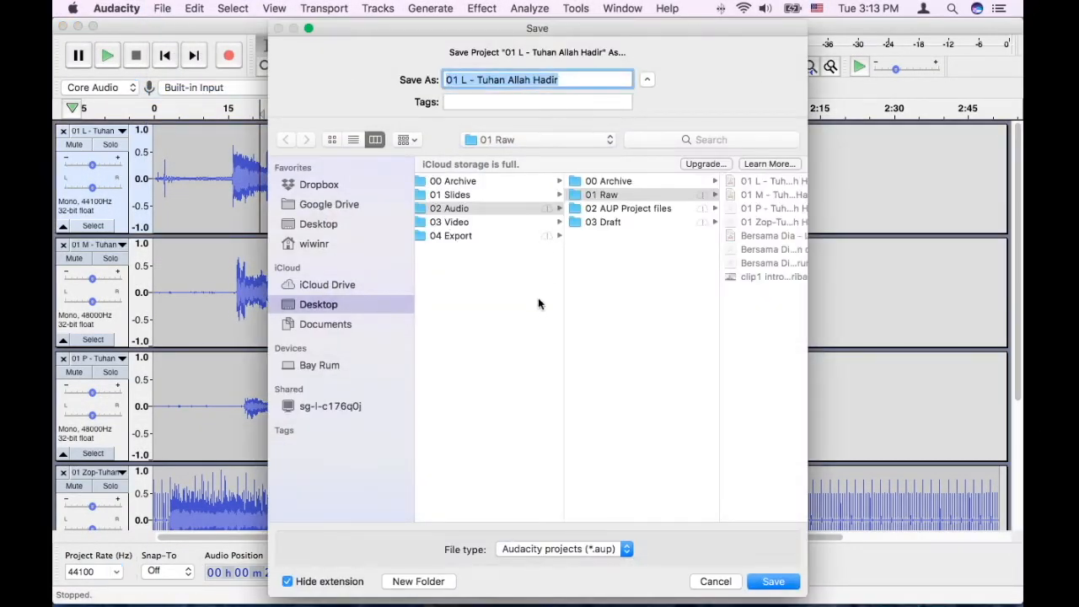
{"action": "left_click", "coordinate": [607, 209]}
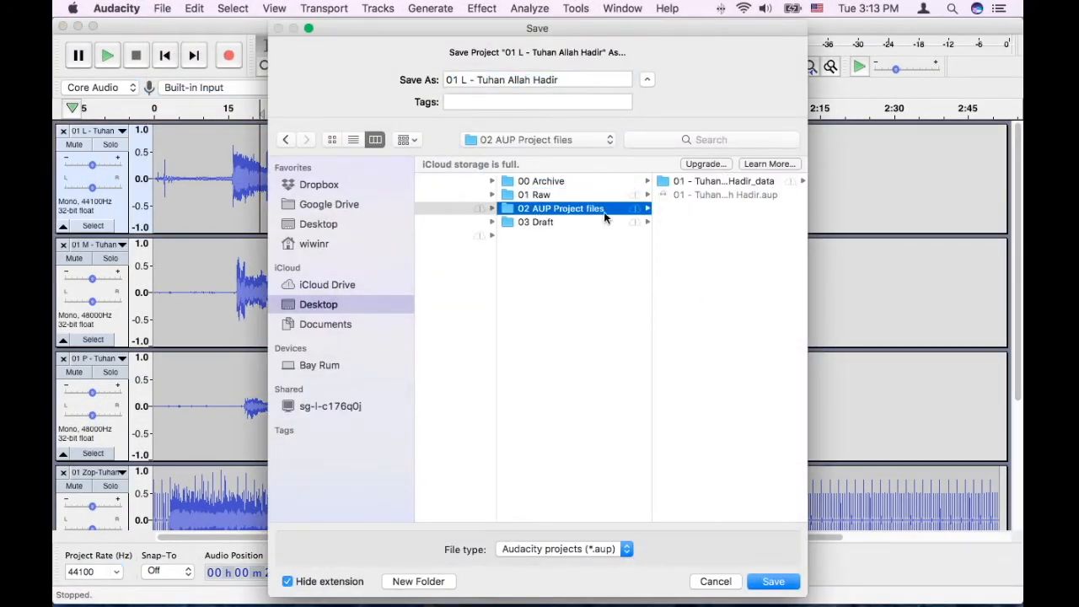
{"action": "left_click", "coordinate": [569, 77]}
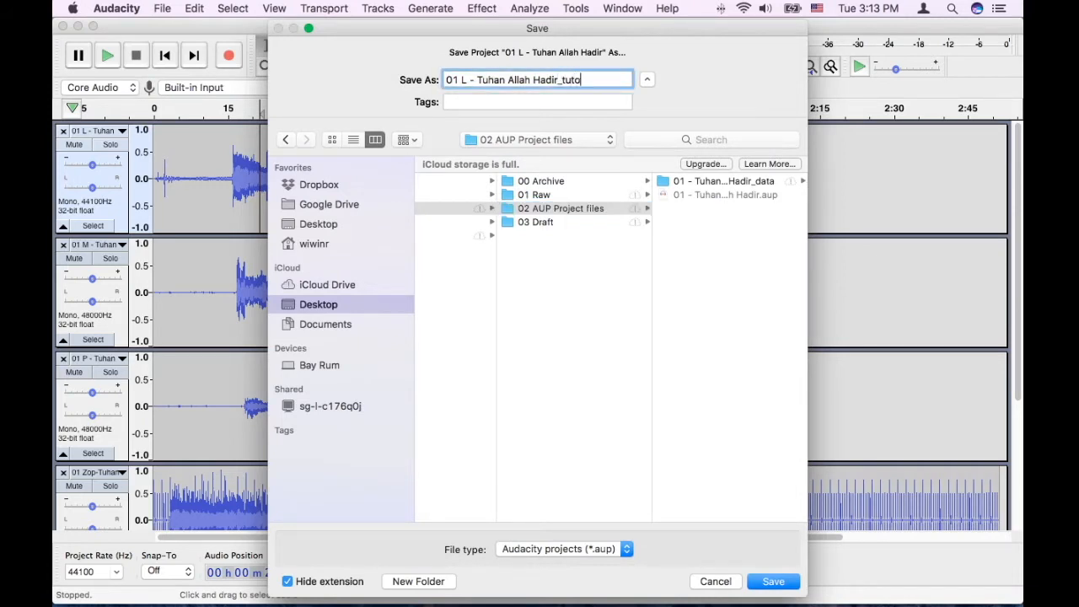
{"action": "key", "text": "Return"}
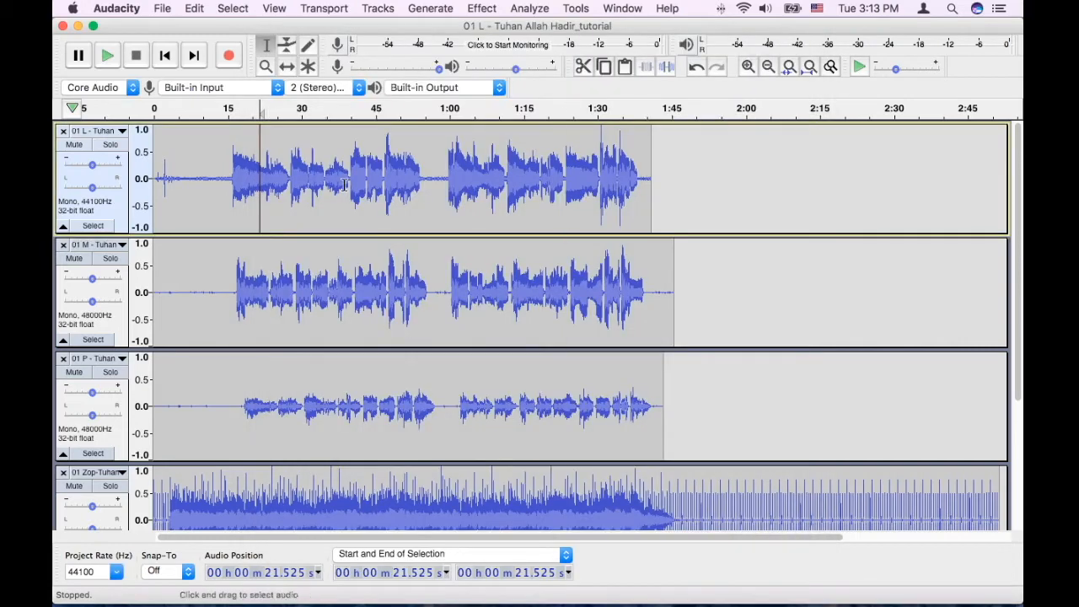
Examine the waveforms of all imported tracks, from the 01 L track down to the stereo 01 Zop track.
{"action": "left_click", "coordinate": [345, 185]}
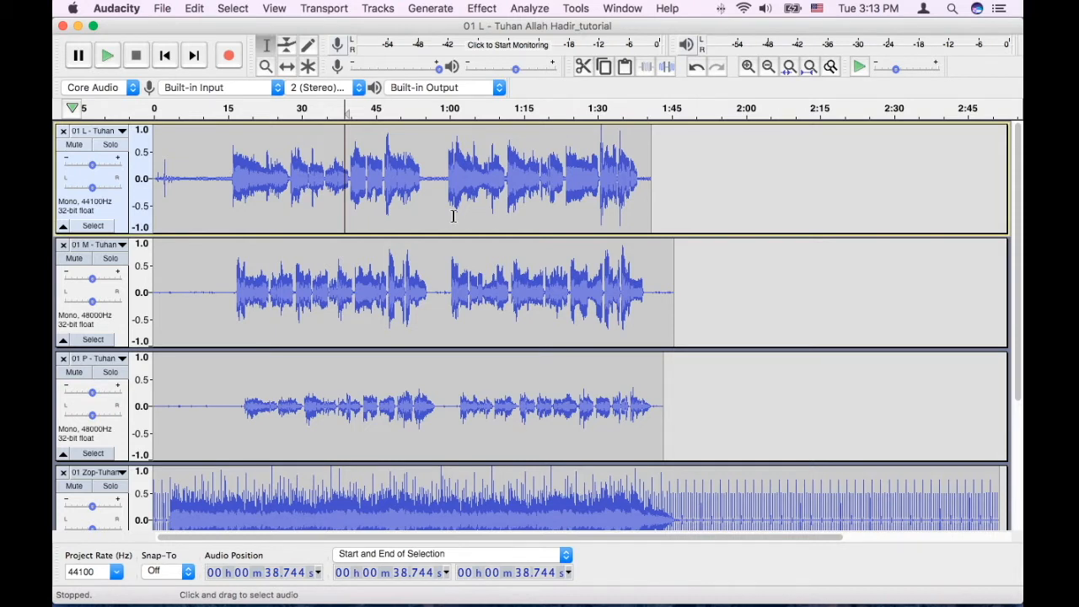
{"action": "left_click", "coordinate": [321, 179]}
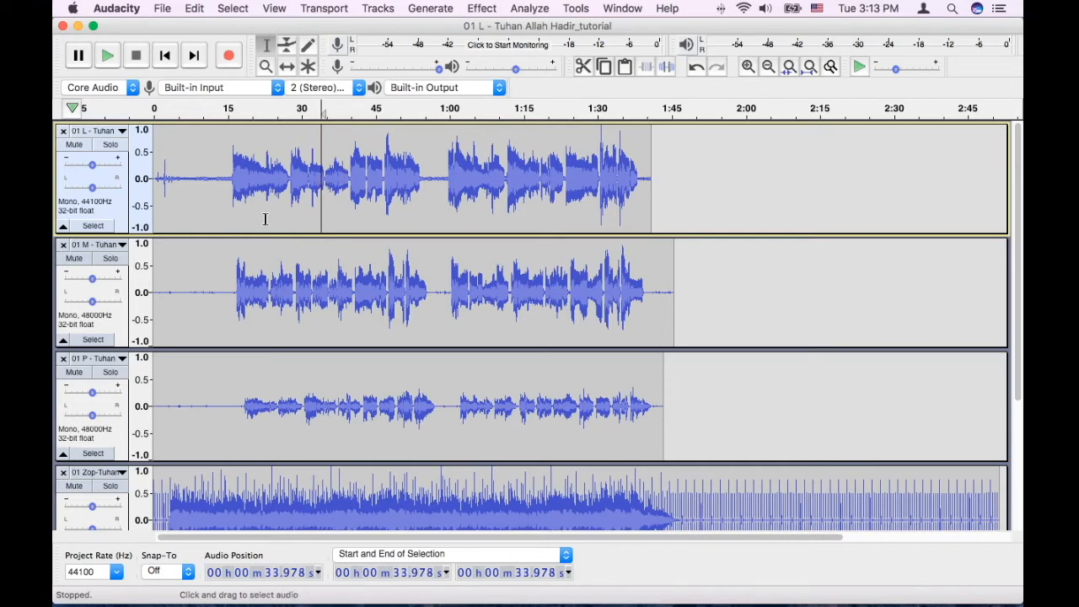
{"action": "scroll", "coordinate": [265, 218], "scroll_direction": "down", "scroll_amount": 5}
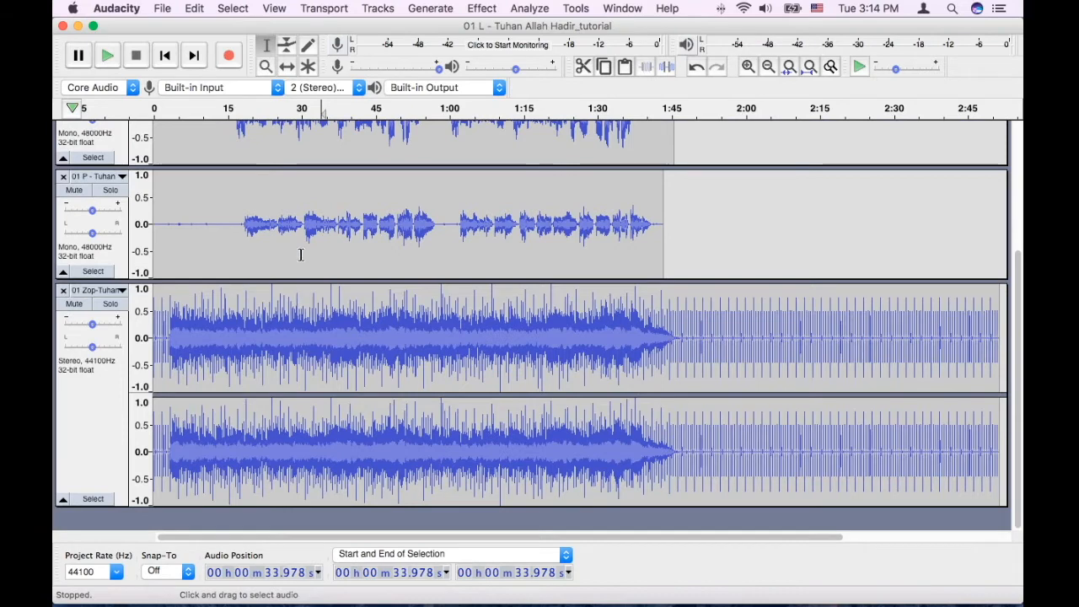
{"action": "scroll", "coordinate": [300, 254], "scroll_direction": "up", "scroll_amount": 5}
{"action": "scroll", "coordinate": [300, 253], "scroll_direction": "down", "scroll_amount": 5}
{"action": "scroll", "coordinate": [301, 248], "scroll_direction": "up", "scroll_amount": 5}
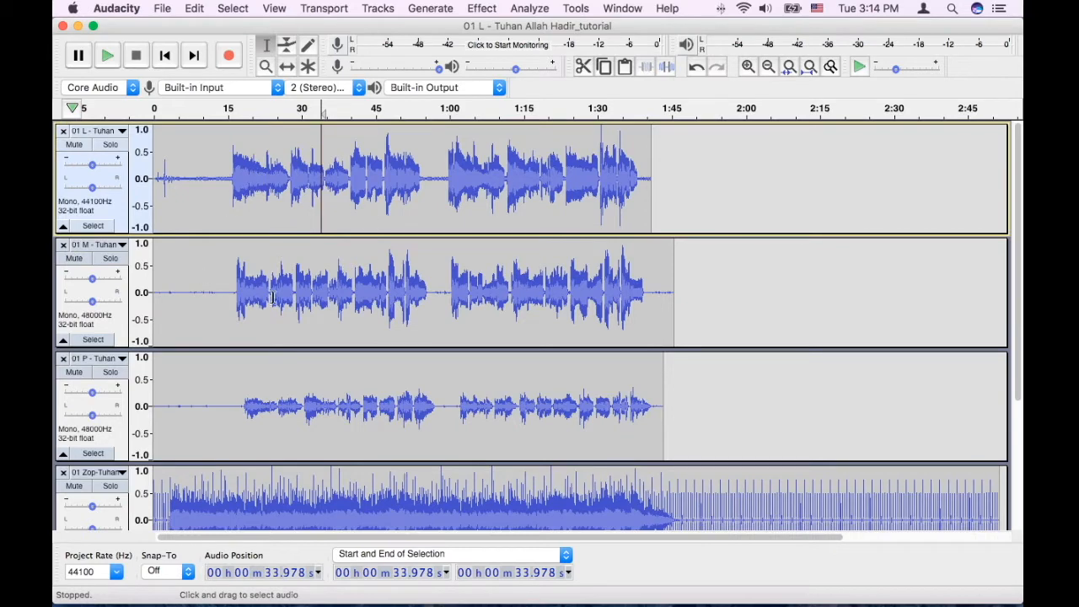
{"action": "scroll", "coordinate": [265, 388], "scroll_direction": "down", "scroll_amount": 5}
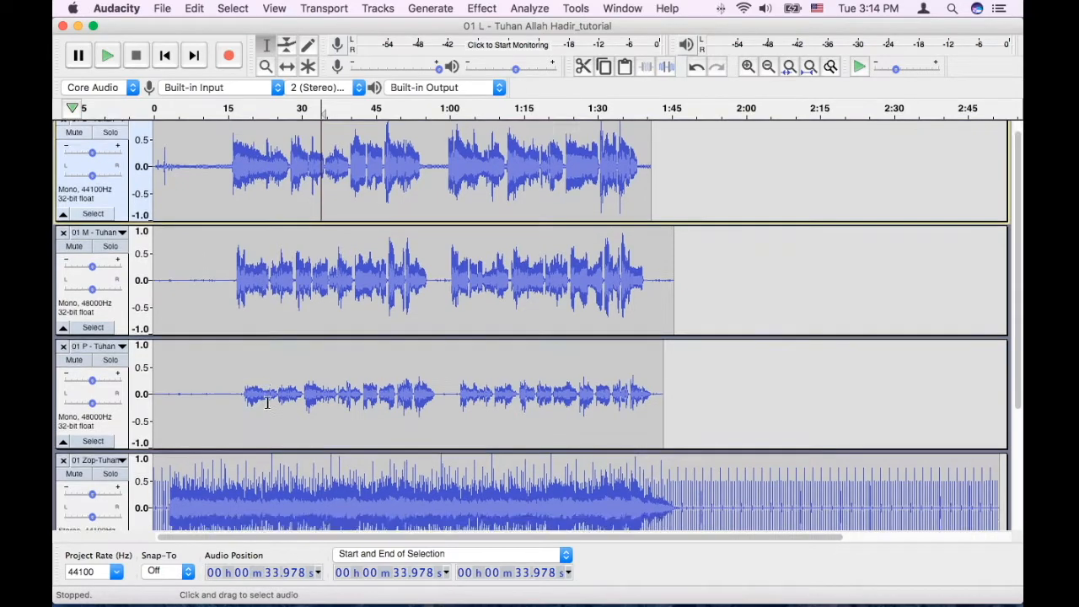
{"action": "scroll", "coordinate": [266, 403], "scroll_direction": "up", "scroll_amount": 5}
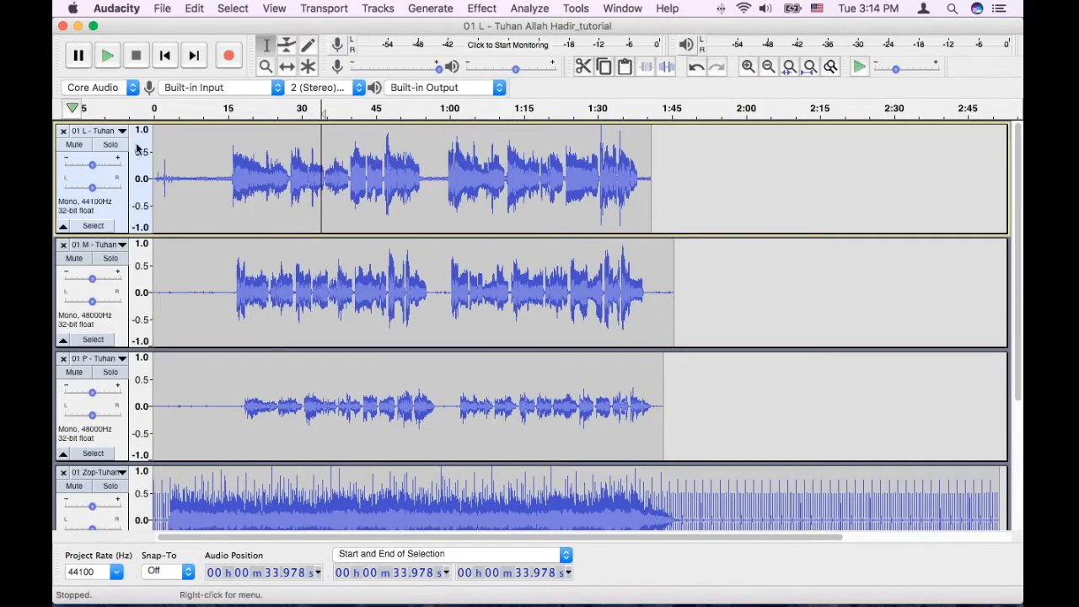
Raise the gain of the 01 L track slightly.
{"action": "left_click", "coordinate": [92, 165]}
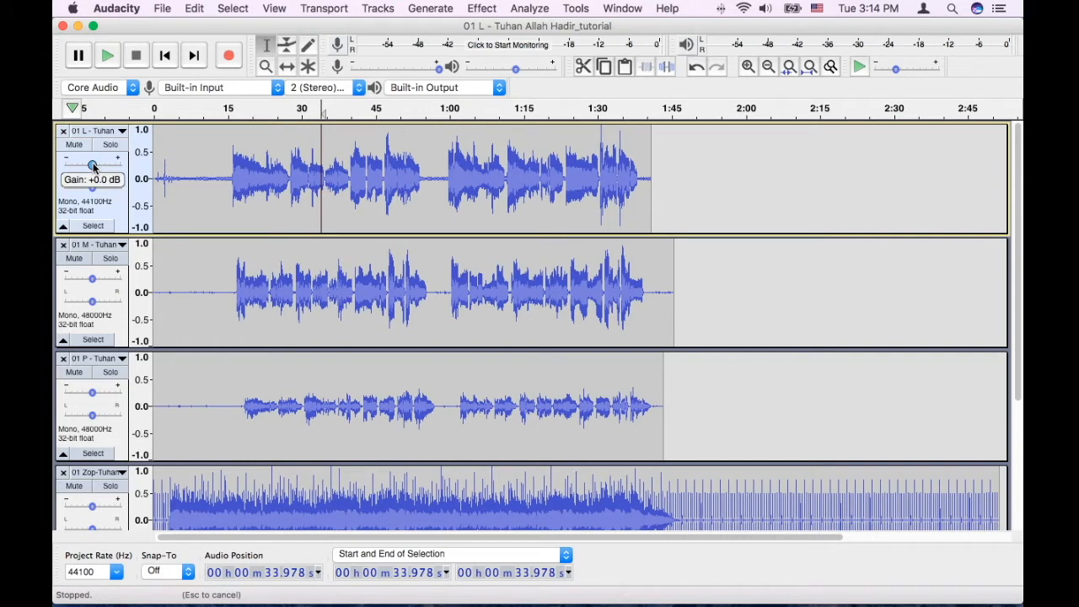
{"action": "mouse_move", "coordinate": [93, 166]}
{"action": "left_mouse_down"}
{"action": "mouse_move", "coordinate": [82, 167]}
{"action": "mouse_move", "coordinate": [103, 165]}
{"action": "left_mouse_up"}
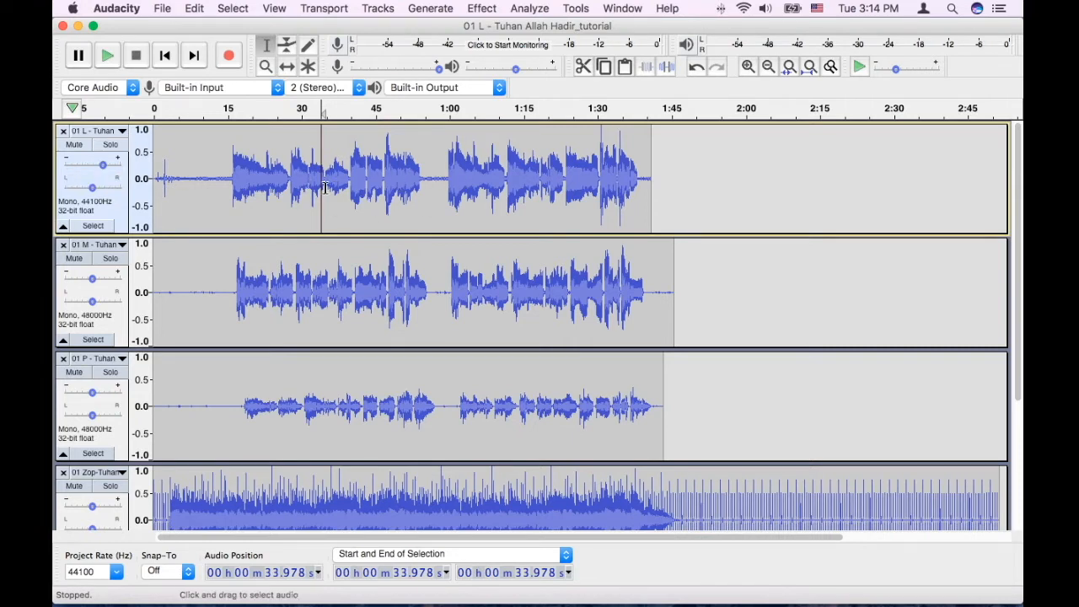
Reset the gain of the 01 L track to 0 dB.
{"action": "left_click_drag", "start_coordinate": [100, 166], "coordinate": [83, 166]}
{"action": "double_click", "coordinate": [85, 166]}
{"action": "key", "text": "BackSpace"}
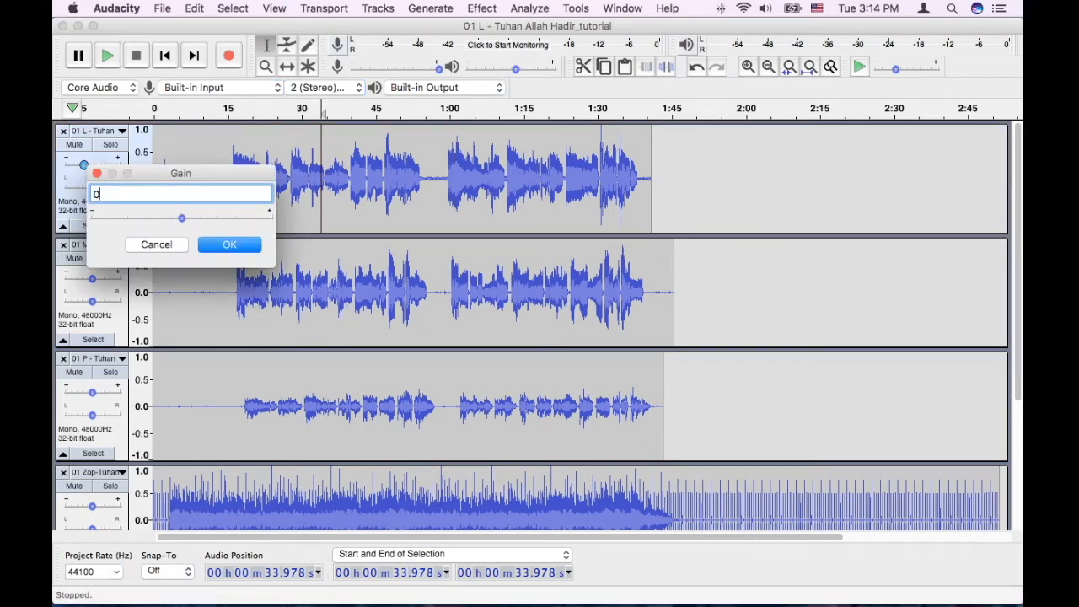
{"action": "key", "text": "Return"}
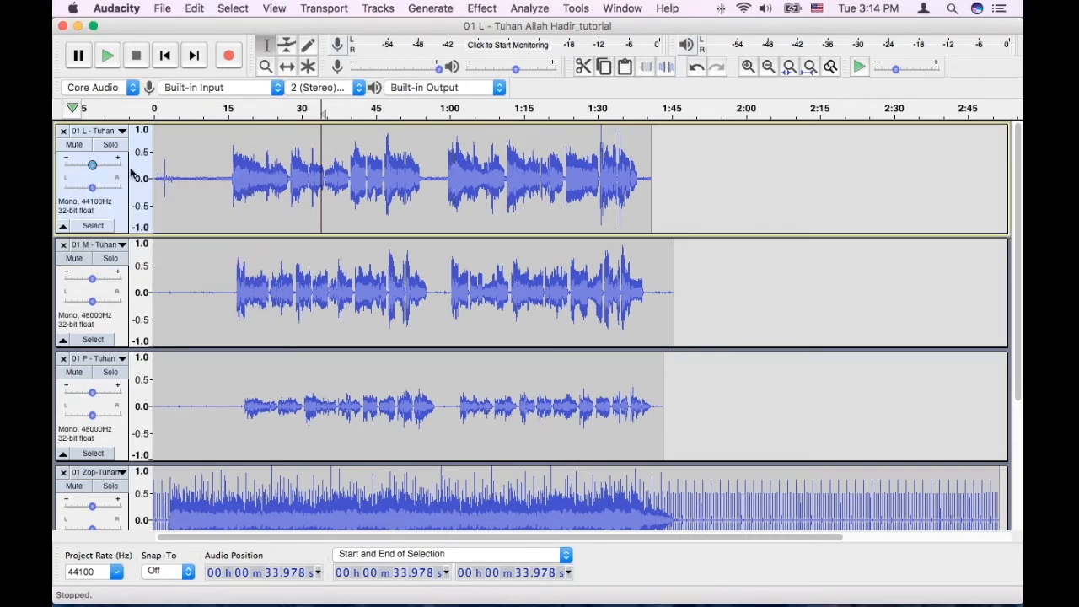
{"action": "left_click", "coordinate": [302, 173]}
{"action": "left_click", "coordinate": [361, 187]}
{"action": "left_click", "coordinate": [252, 181]}
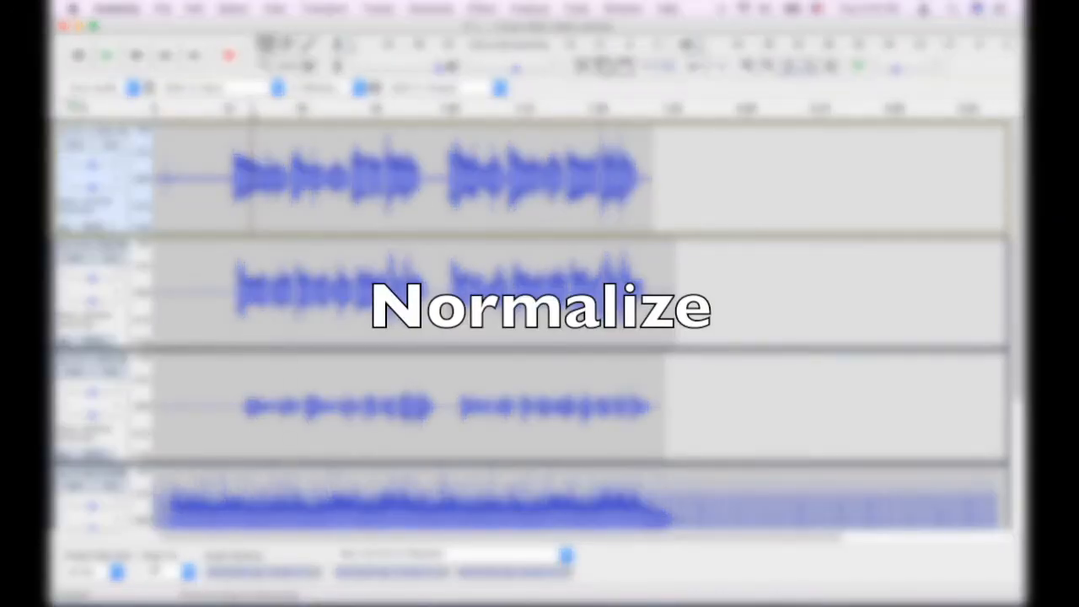
Select the 01 L, 01 M, 01 P and stereo 01 Zop tracks together by adding one track at a time.
{"action": "left_click", "coordinate": [93, 226]}
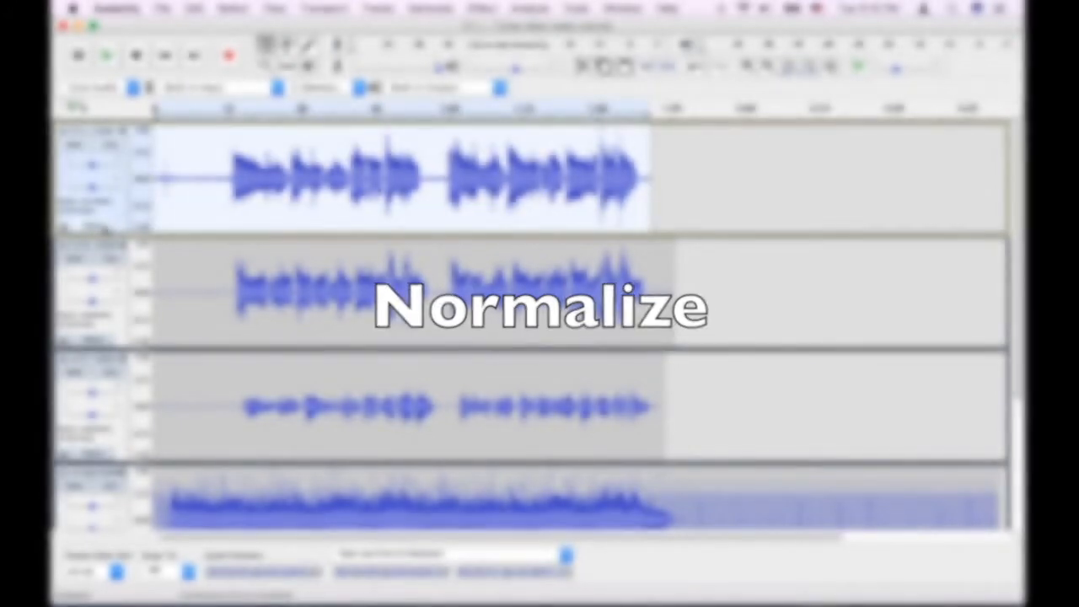
{"action": "left_click", "coordinate": [93, 340], "text": "super"}
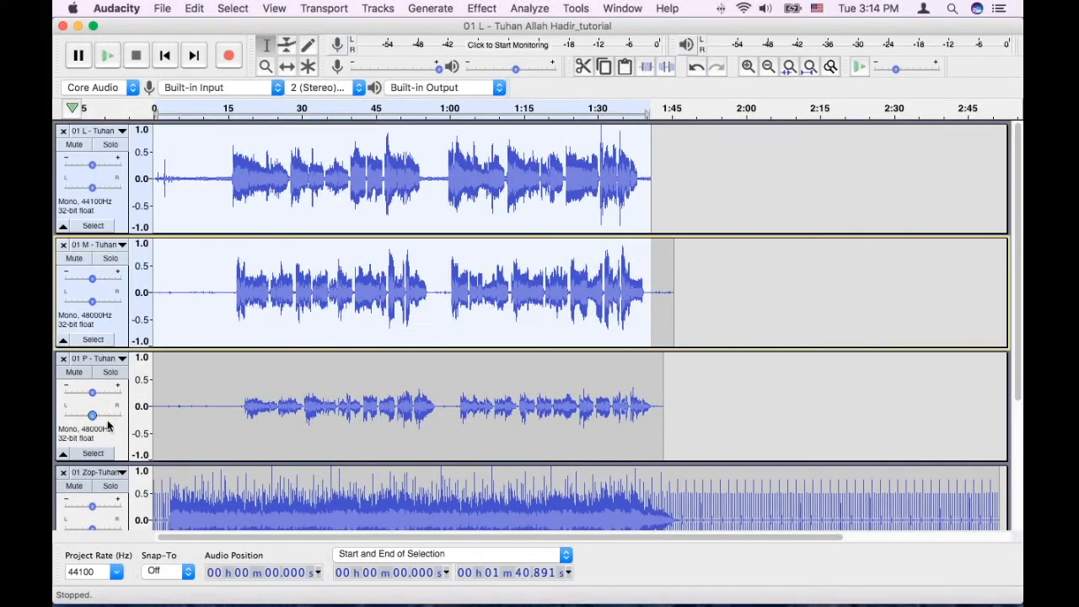
{"action": "left_click", "coordinate": [94, 452], "text": "super"}
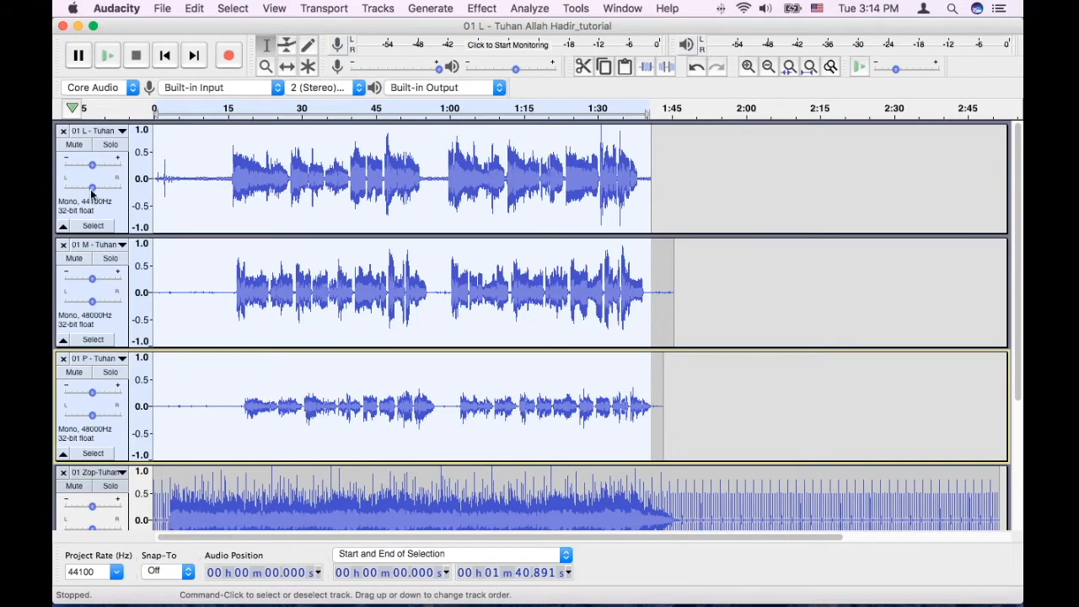
{"action": "key", "text": "super+shift+a"}
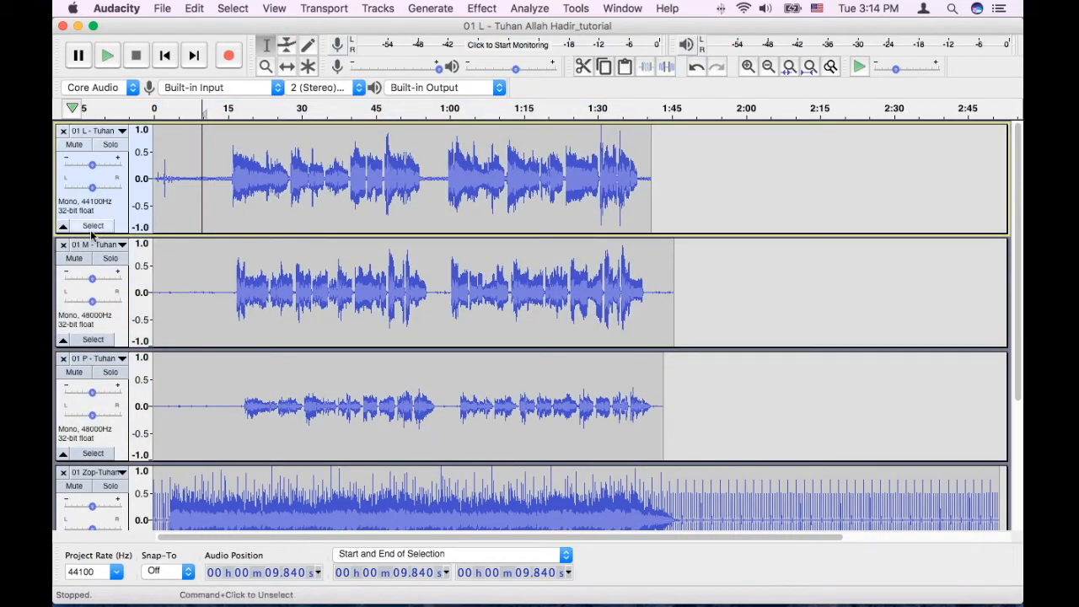
{"action": "left_click", "coordinate": [93, 227]}
{"action": "left_click", "coordinate": [95, 340], "text": "super"}
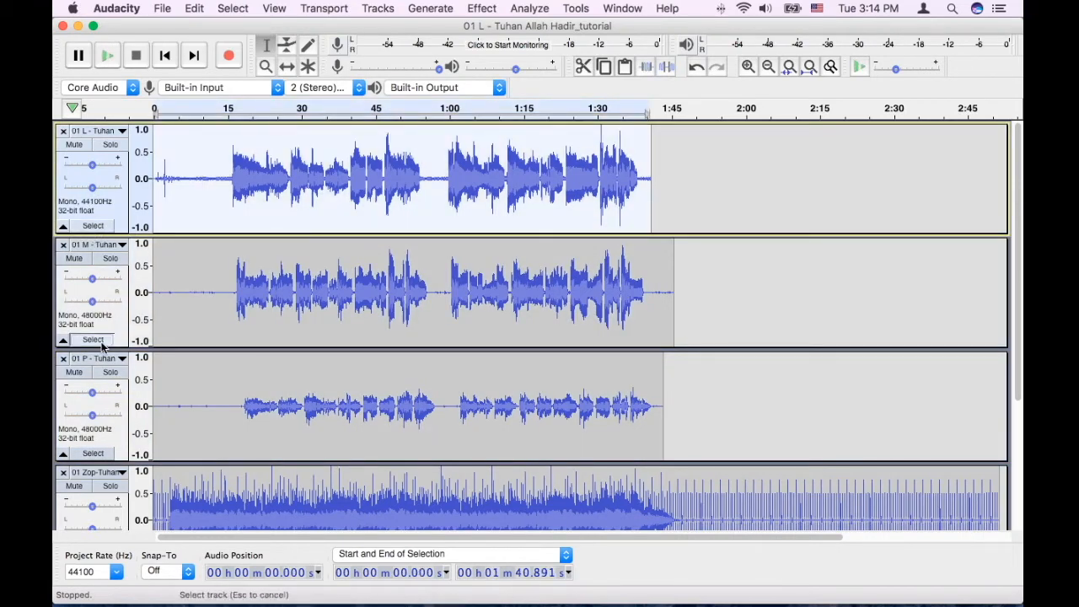
{"action": "left_click", "coordinate": [102, 458], "text": "super"}
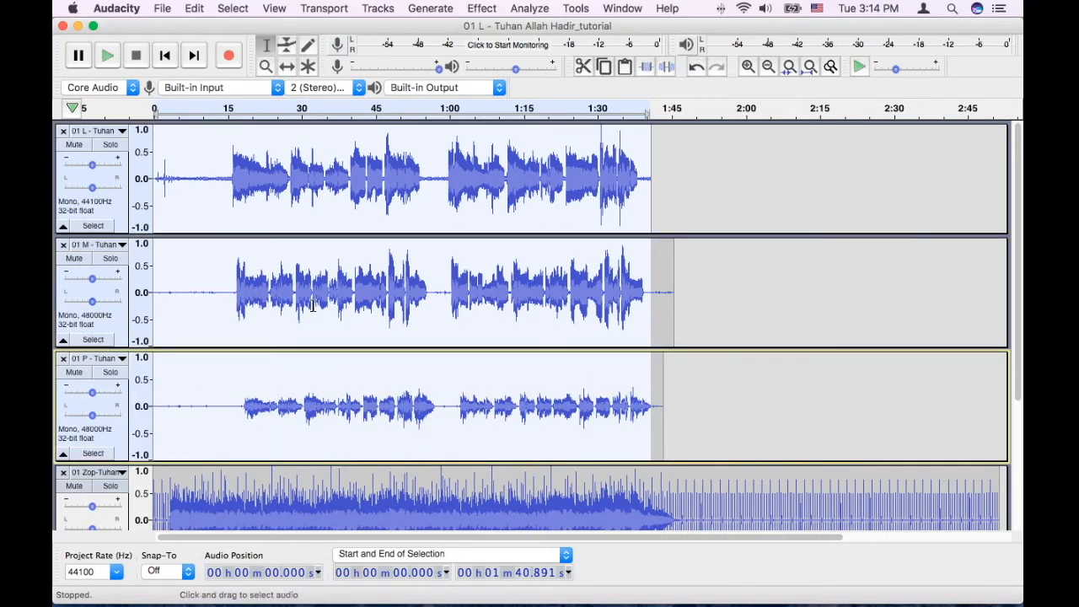
{"action": "scroll", "coordinate": [312, 305], "scroll_direction": "down", "scroll_amount": 4}
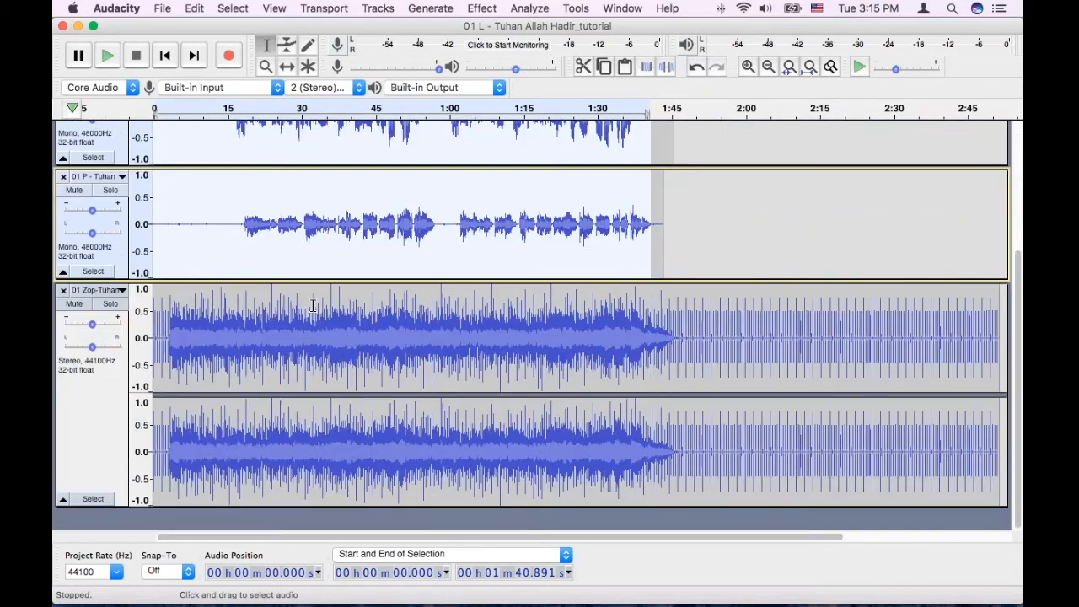
{"action": "left_click", "coordinate": [94, 500], "text": "super"}
{"action": "left_click", "coordinate": [302, 373]}
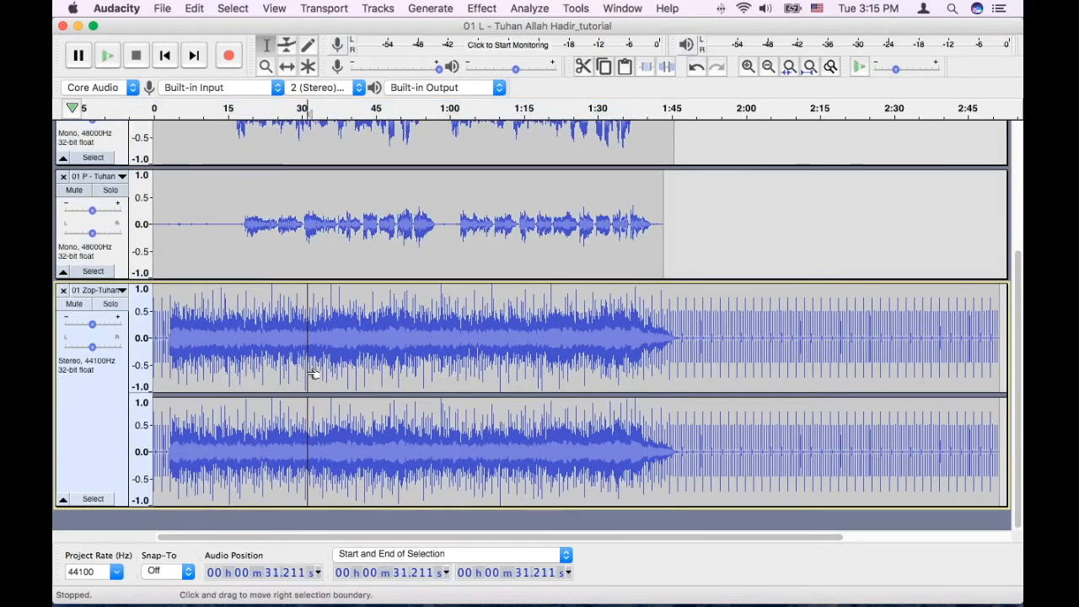
Select all audio in the project and open the Normalize effect, keeping its dialog clear of the lower tracks.
{"action": "key", "text": "super+a"}
{"action": "scroll", "coordinate": [307, 373], "scroll_direction": "up", "scroll_amount": 4}
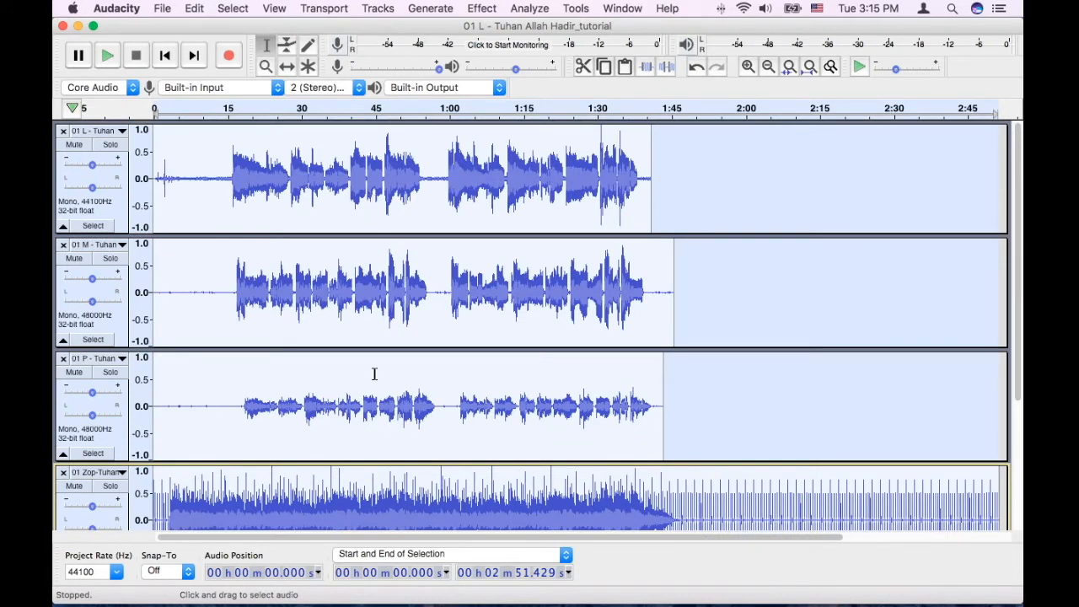
{"action": "left_click", "coordinate": [482, 6]}
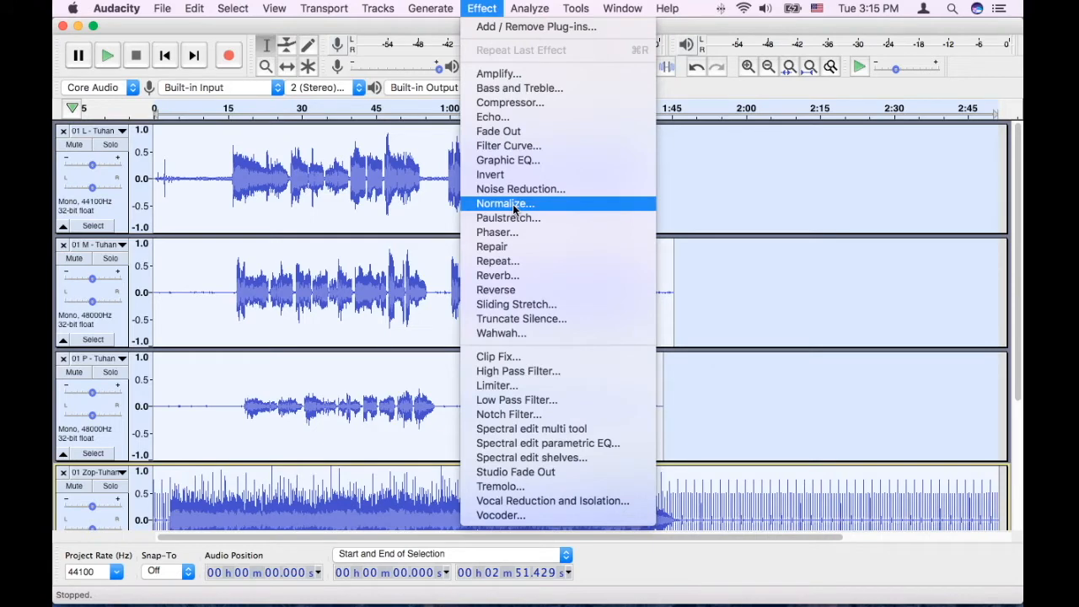
{"action": "left_click", "coordinate": [506, 204]}
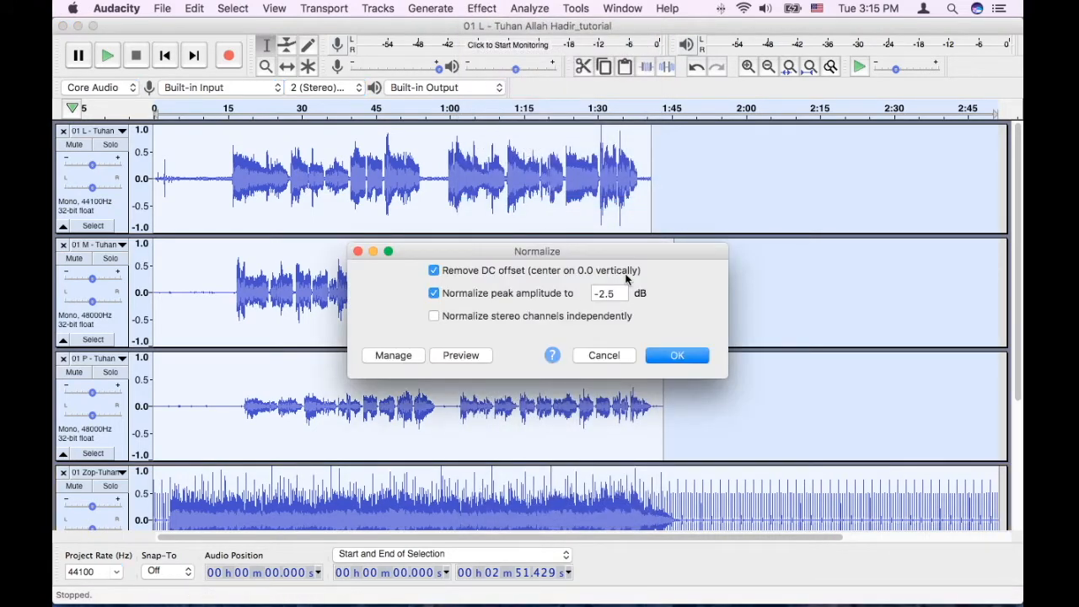
{"action": "left_click_drag", "start_coordinate": [545, 252], "coordinate": [532, 186]}
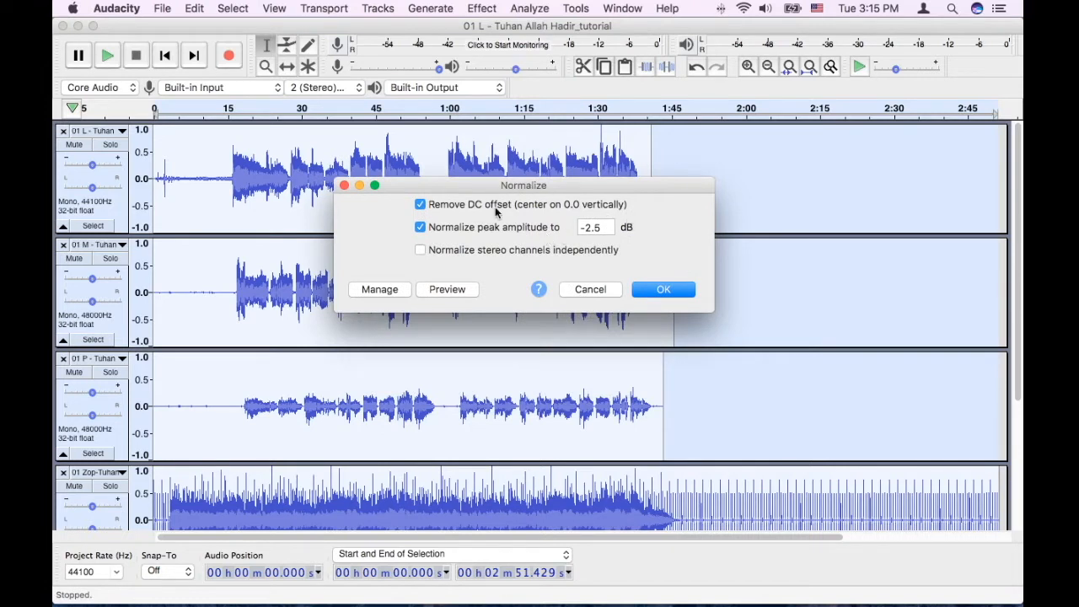
Normalize all tracks to a peak amplitude of -2.5 dB with DC offset removal enabled.
{"action": "double_click", "coordinate": [600, 227]}
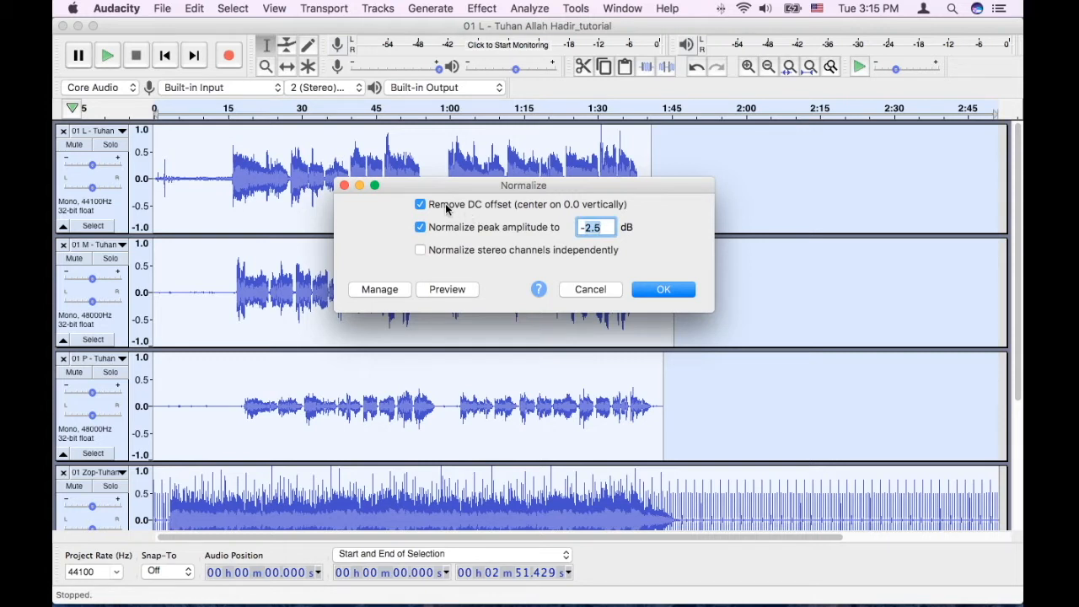
{"action": "left_click", "coordinate": [595, 228]}
{"action": "left_click", "coordinate": [608, 228]}
{"action": "left_click_drag", "start_coordinate": [604, 228], "coordinate": [581, 227]}
{"action": "type", "text": "0"}
{"action": "key", "text": "BackSpace"}
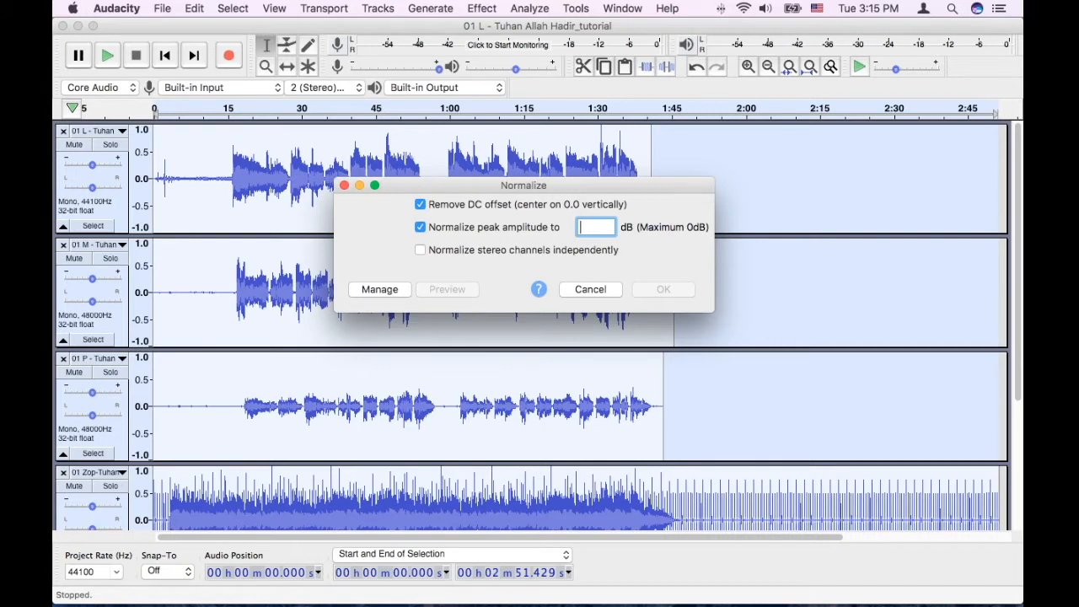
{"action": "type", "text": "-2.5"}
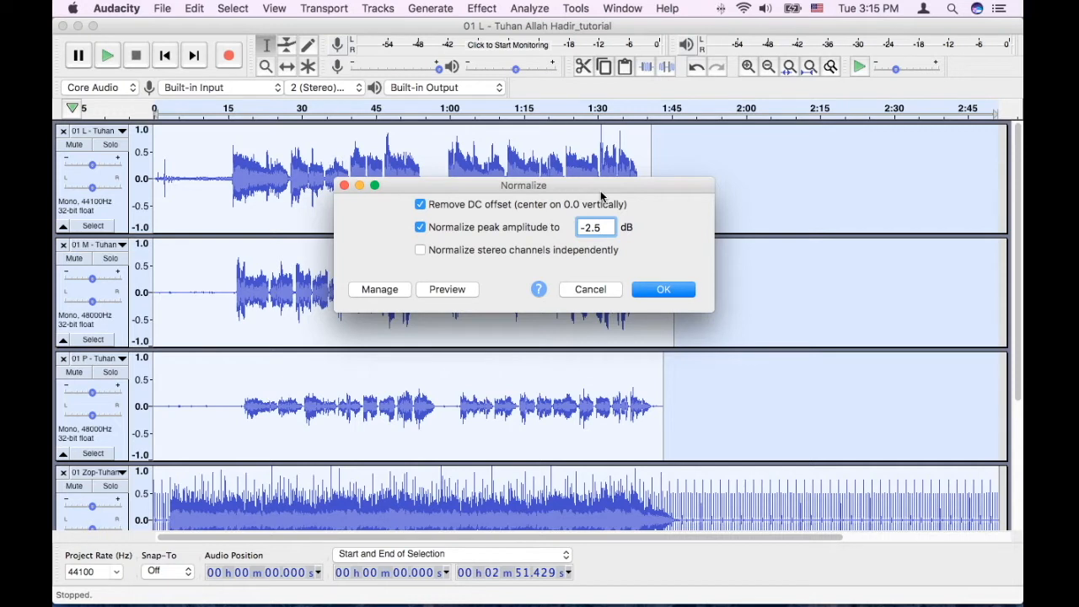
{"action": "left_click", "coordinate": [675, 292]}
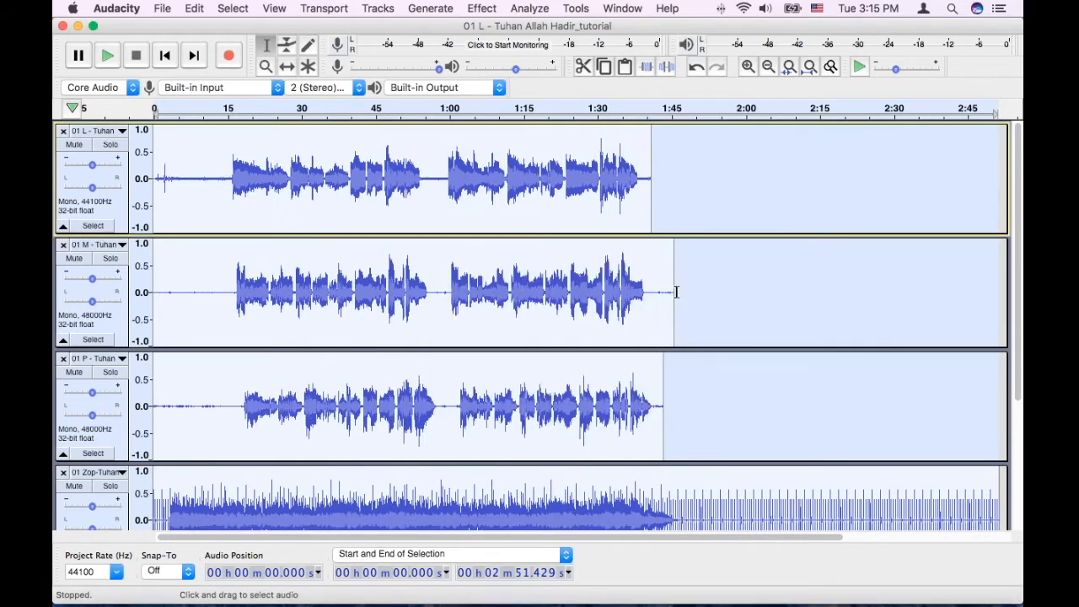
Compare the normalized waveforms of the 01 L, 01 M, 01 P and 01 Zop tracks.
{"action": "left_click", "coordinate": [497, 270]}
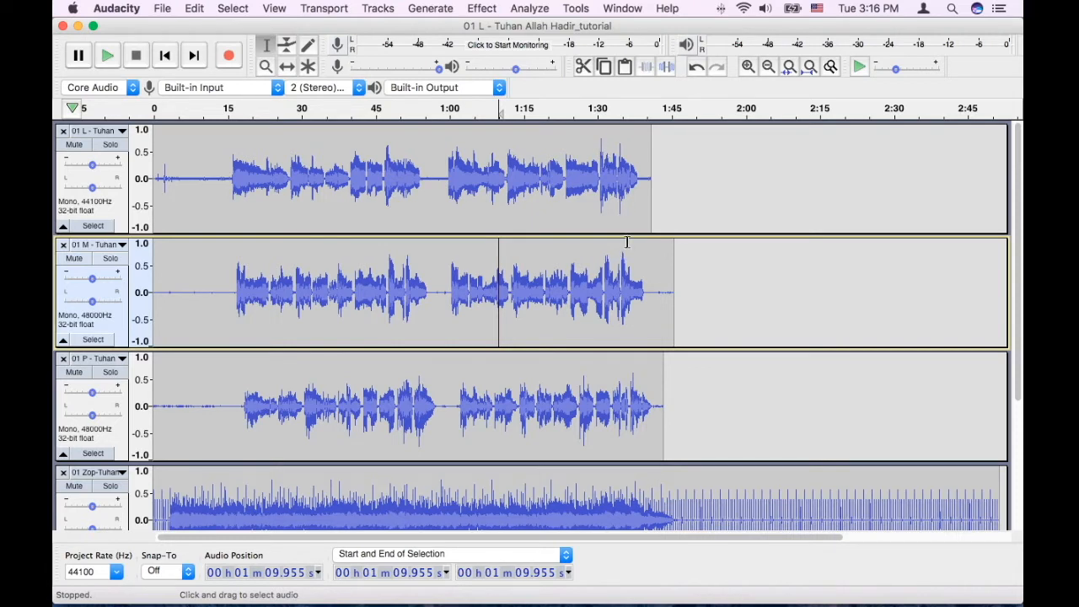
{"action": "left_click", "coordinate": [634, 375]}
{"action": "scroll", "coordinate": [634, 376], "scroll_direction": "down", "scroll_amount": 3}
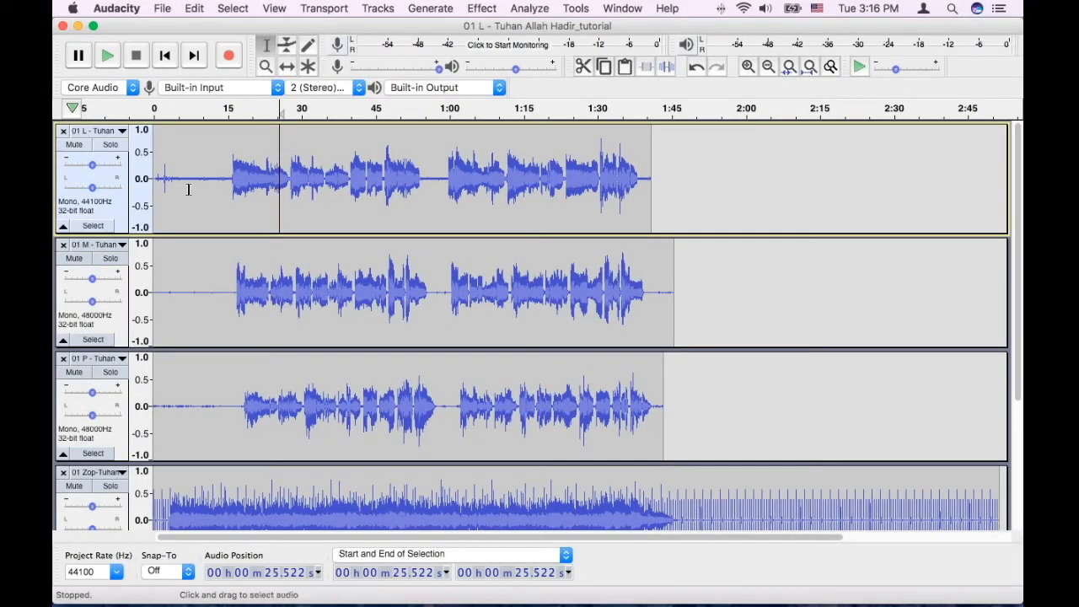
Examine the quiet lead-in of the 01 L track, marking several stretches between about 5 and 15 seconds.
{"action": "scroll", "coordinate": [201, 180], "scroll_direction": "up", "scroll_amount": 5}
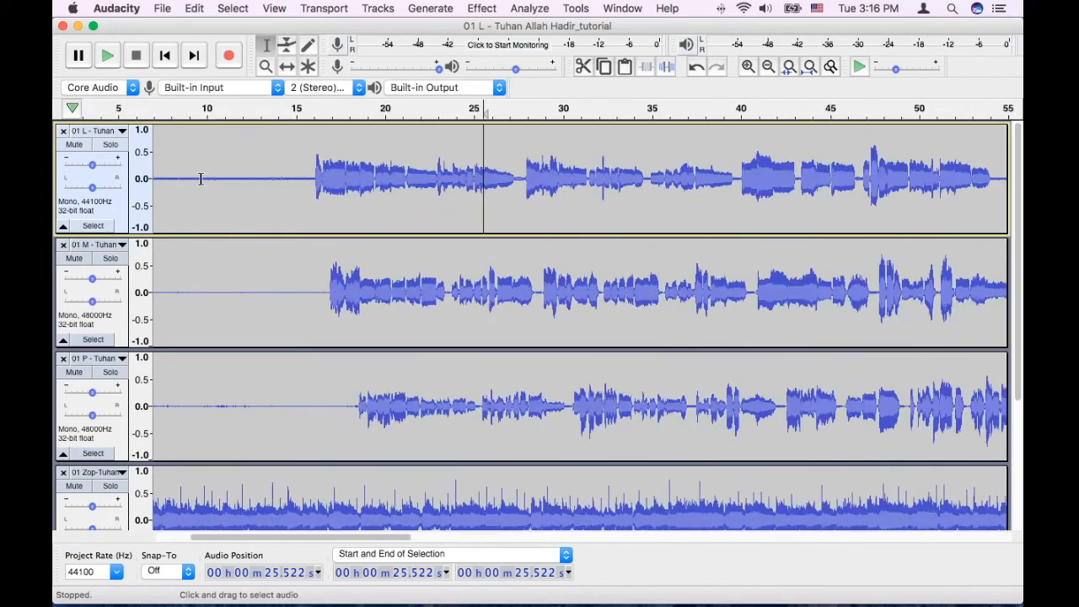
{"action": "left_click_drag", "start_coordinate": [253, 178], "coordinate": [425, 189]}
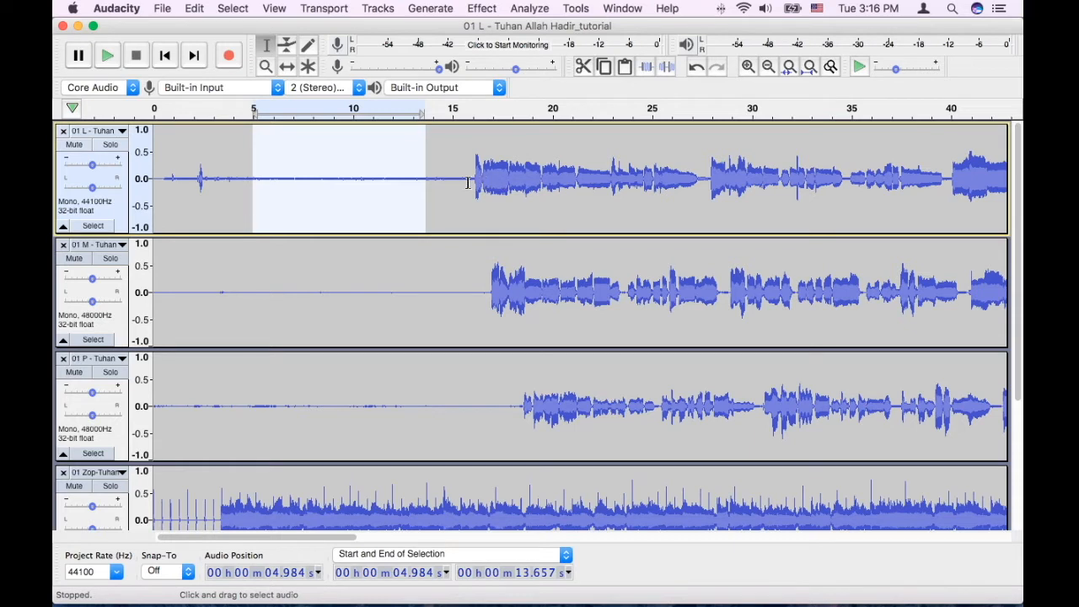
{"action": "left_click", "coordinate": [290, 180]}
{"action": "left_click_drag", "start_coordinate": [320, 179], "coordinate": [383, 179]}
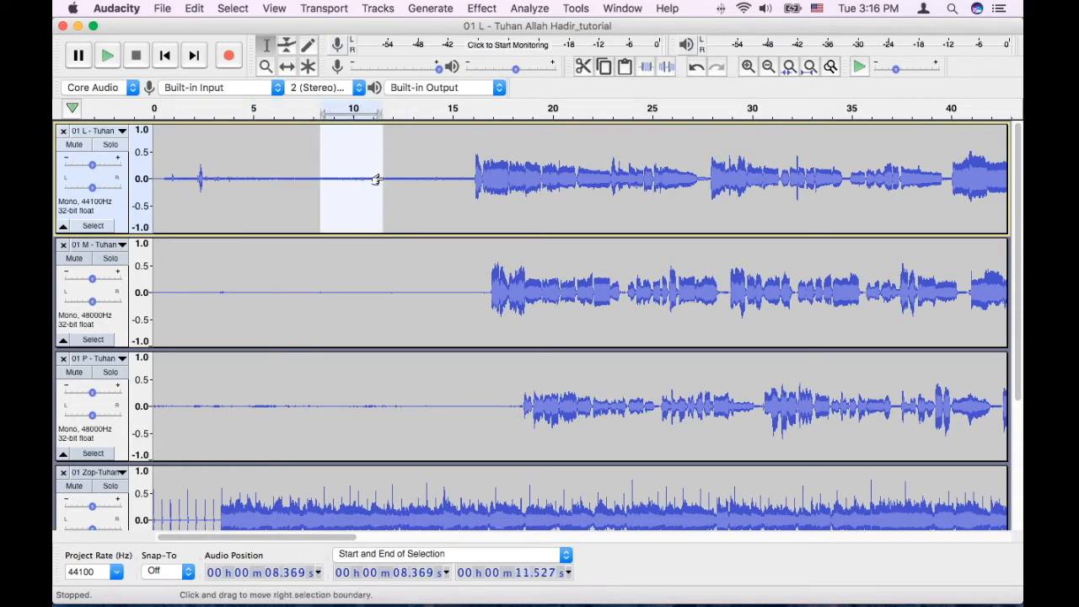
{"action": "left_click", "coordinate": [411, 180]}
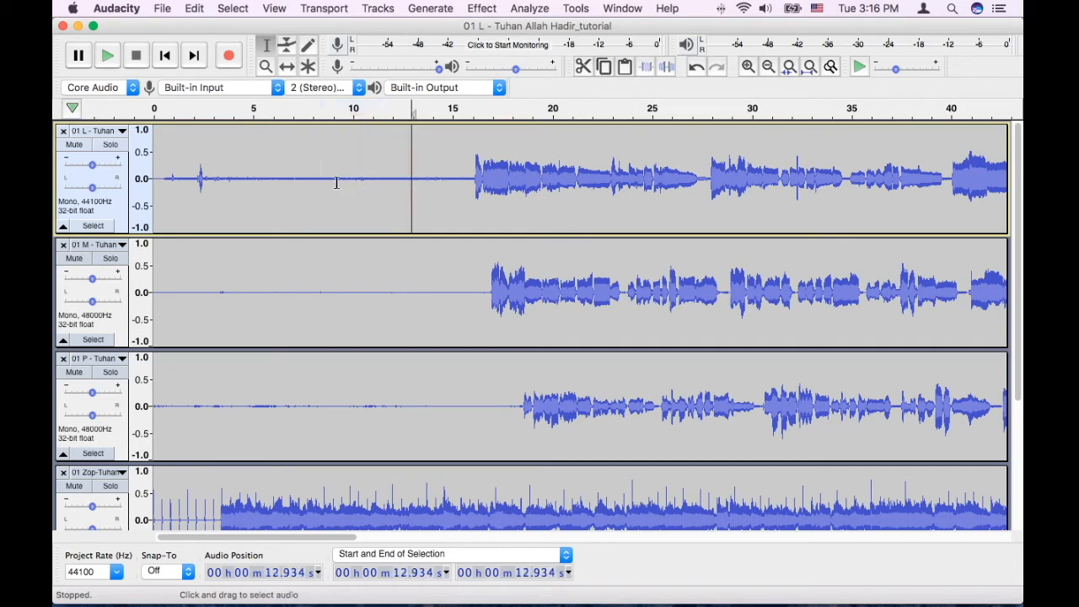
{"action": "left_click_drag", "start_coordinate": [324, 182], "coordinate": [408, 180]}
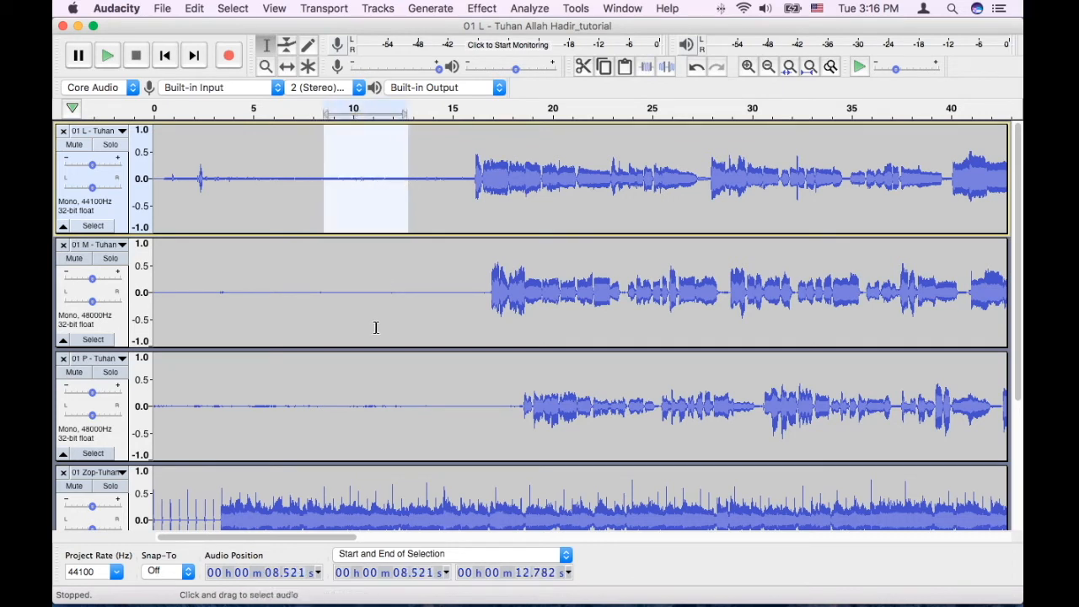
{"action": "left_click", "coordinate": [359, 189]}
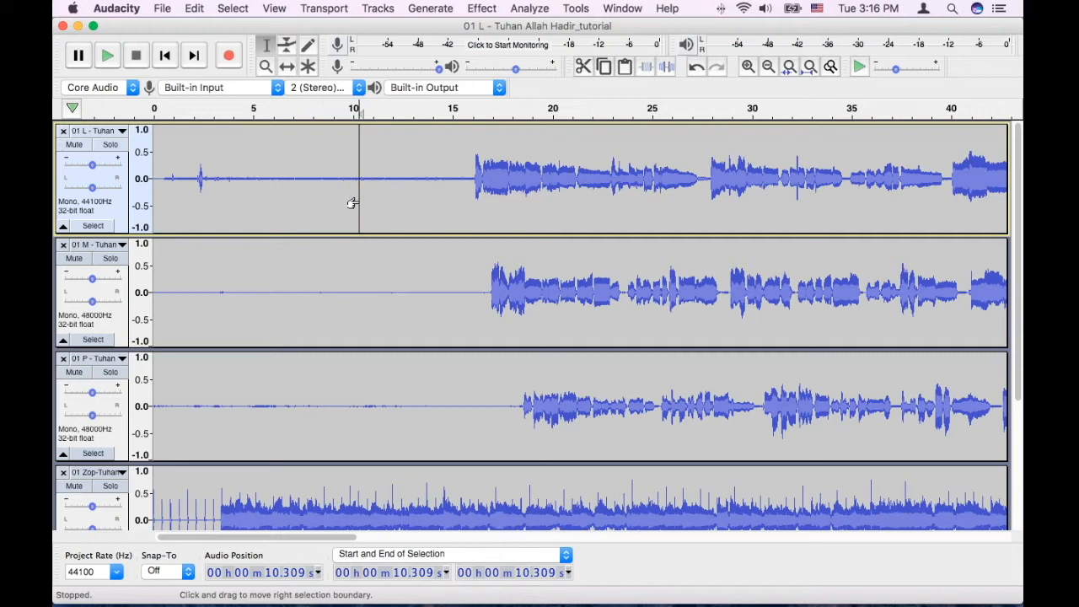
{"action": "left_click_drag", "start_coordinate": [341, 290], "coordinate": [441, 287]}
{"action": "left_click_drag", "start_coordinate": [340, 178], "coordinate": [444, 180]}
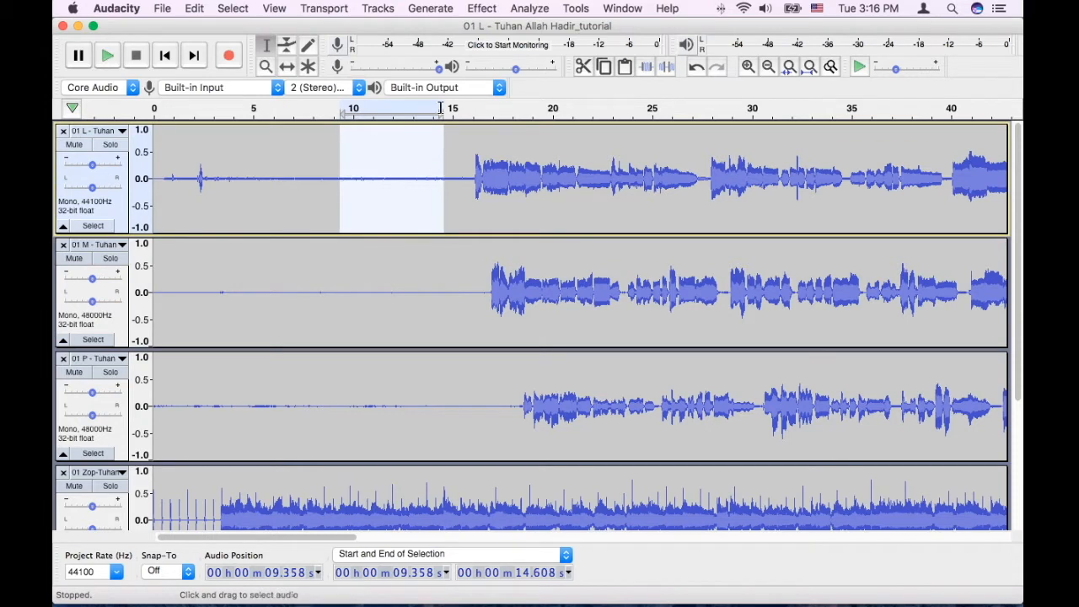
{"action": "left_click", "coordinate": [328, 160]}
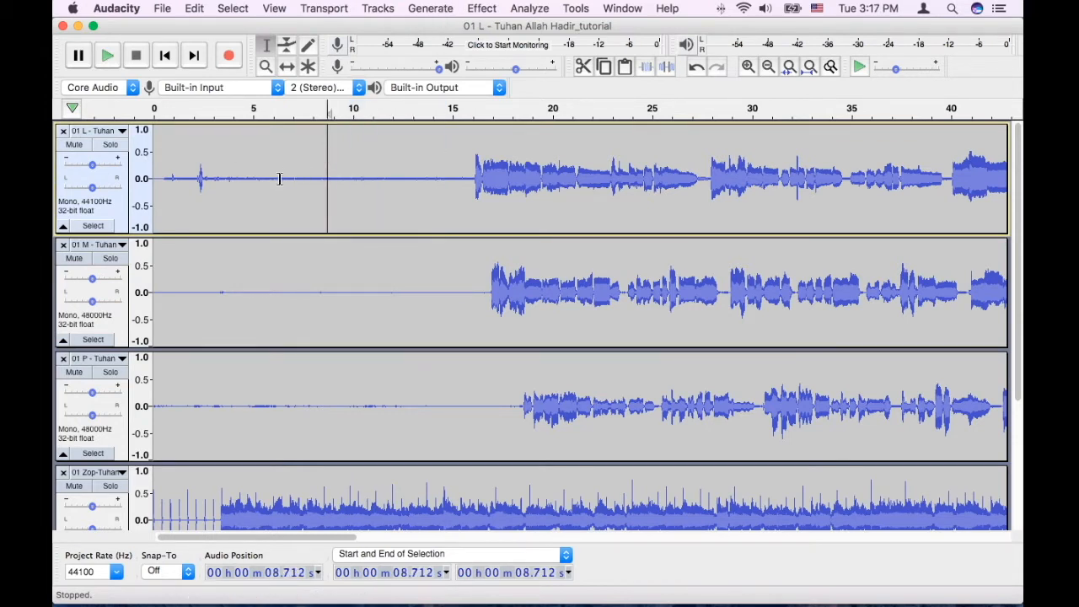
{"action": "left_click_drag", "start_coordinate": [190, 172], "coordinate": [352, 181]}
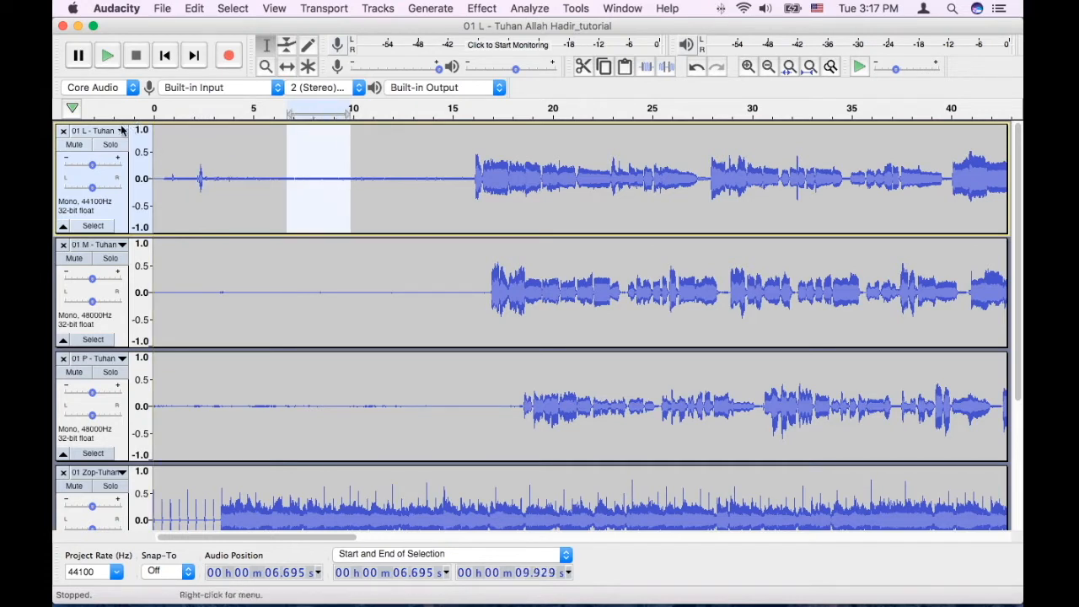
{"action": "left_click", "coordinate": [278, 171]}
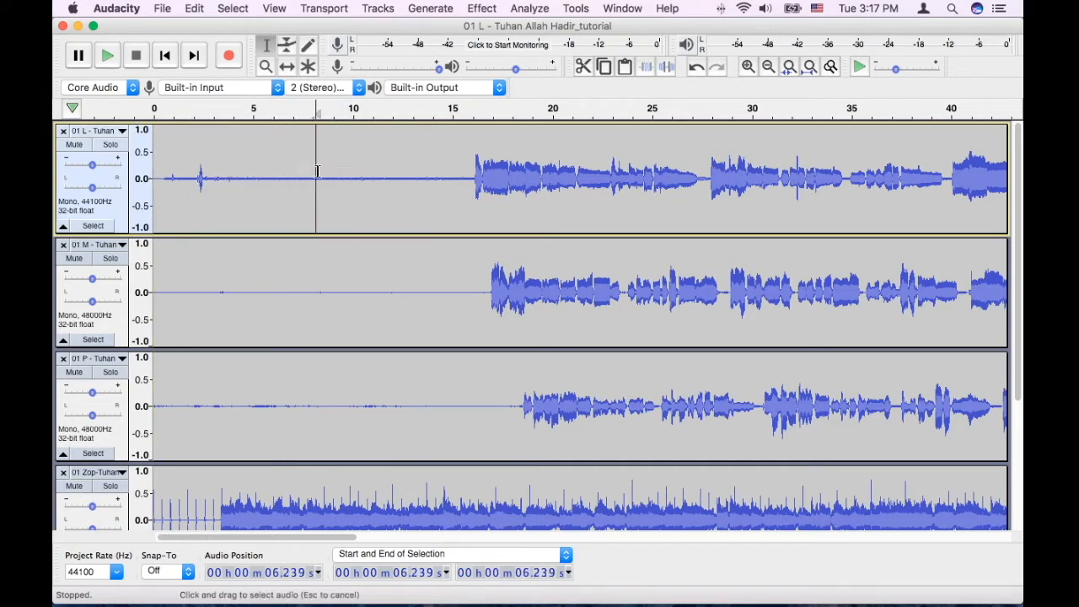
{"action": "left_click_drag", "start_coordinate": [315, 172], "coordinate": [368, 173]}
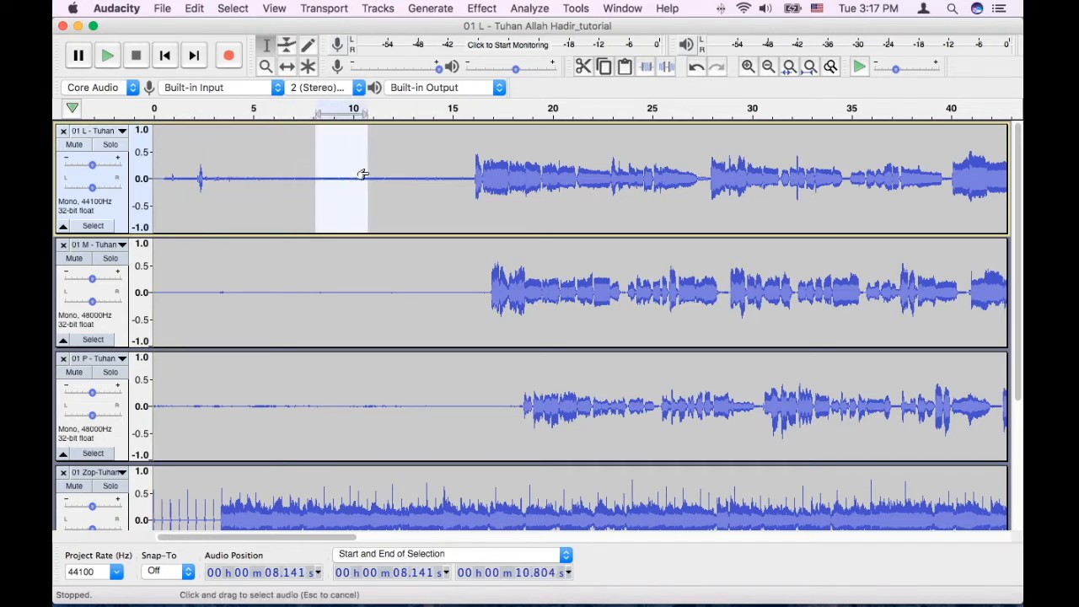
Switch the 01 L track to Spectrogram view and place the cursor in its quiet lead-in at about 9.7 seconds.
{"action": "left_click", "coordinate": [122, 131]}
{"action": "left_click", "coordinate": [308, 244]}
{"action": "left_click", "coordinate": [122, 132]}
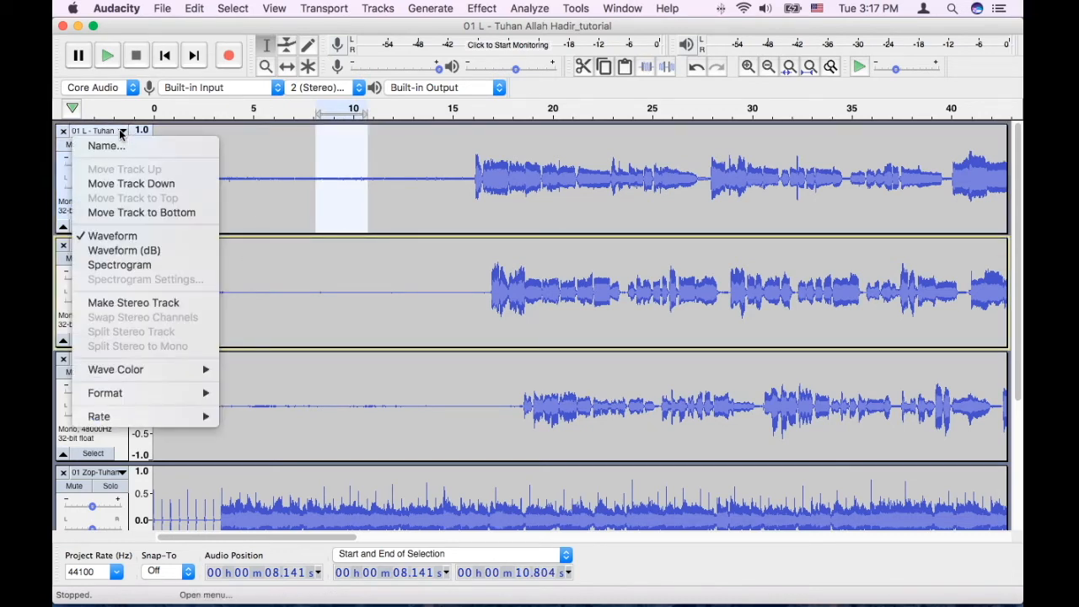
{"action": "left_click", "coordinate": [131, 267]}
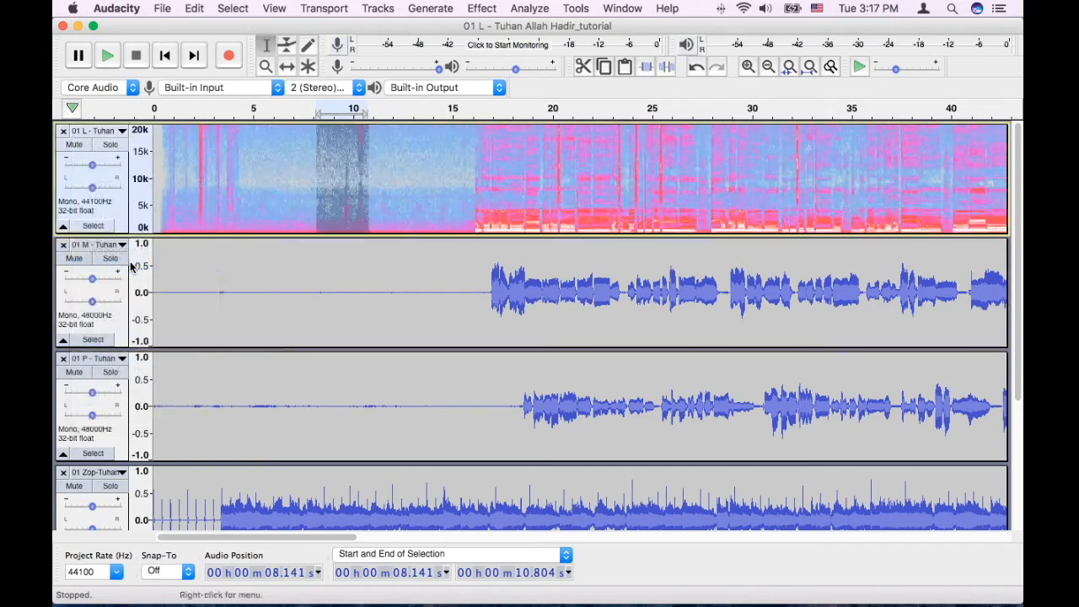
{"action": "left_click", "coordinate": [345, 173]}
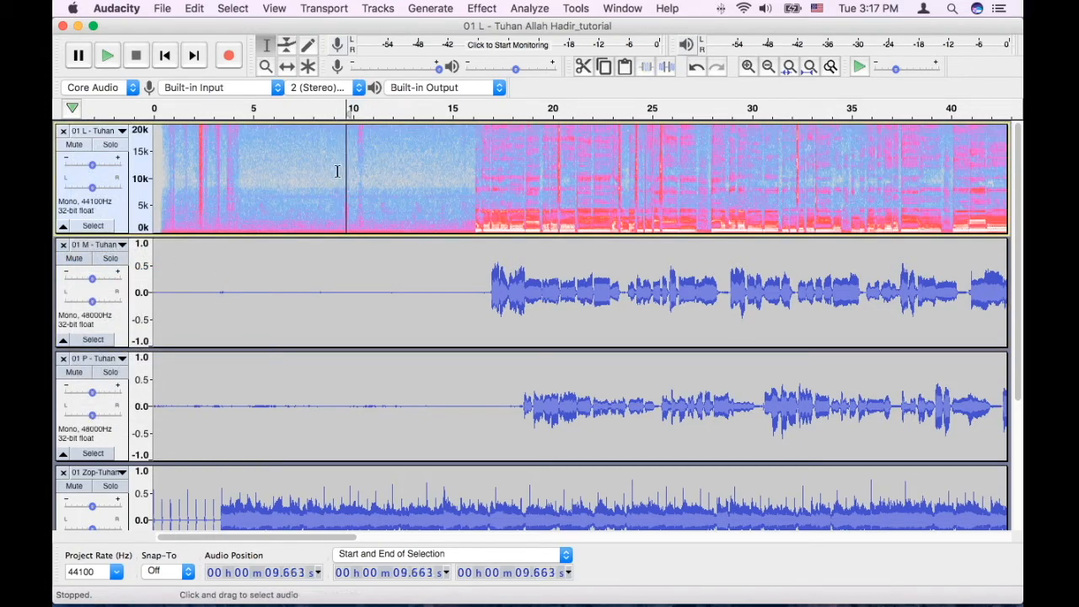
Label the quiet stretch of the 01 L track from about 5.86 to 7.88 seconds as "Noise".
{"action": "left_click_drag", "start_coordinate": [339, 171], "coordinate": [379, 171]}
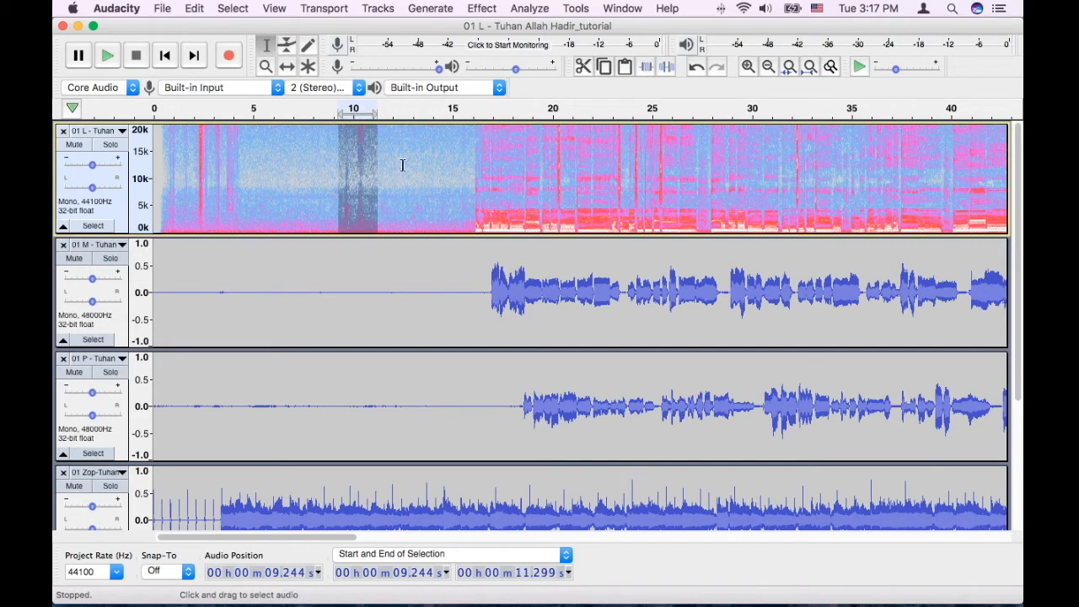
{"action": "left_click", "coordinate": [318, 161]}
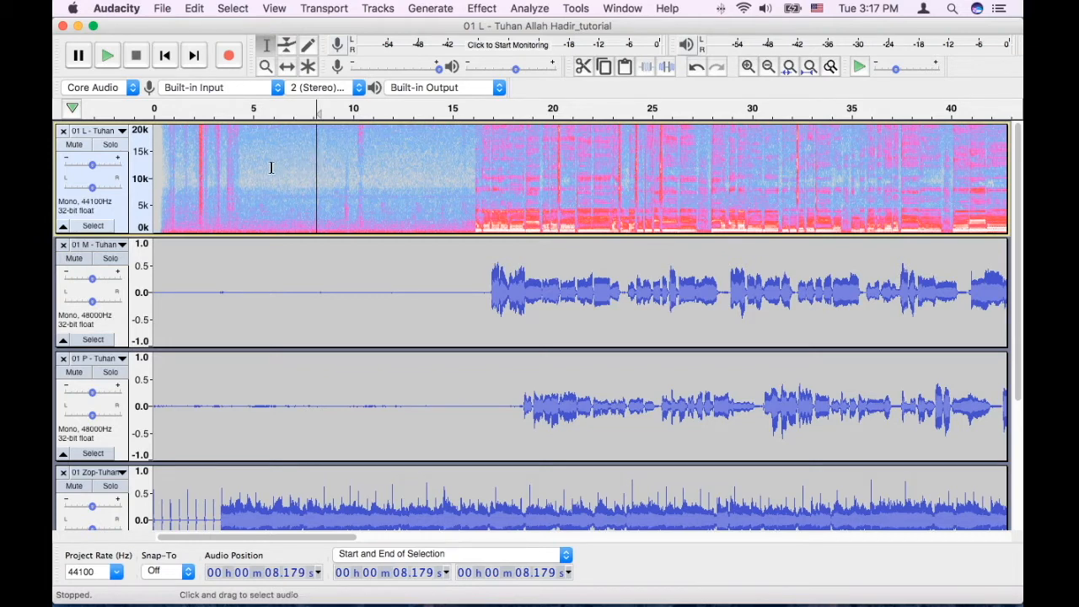
{"action": "left_click_drag", "start_coordinate": [270, 167], "coordinate": [311, 168]}
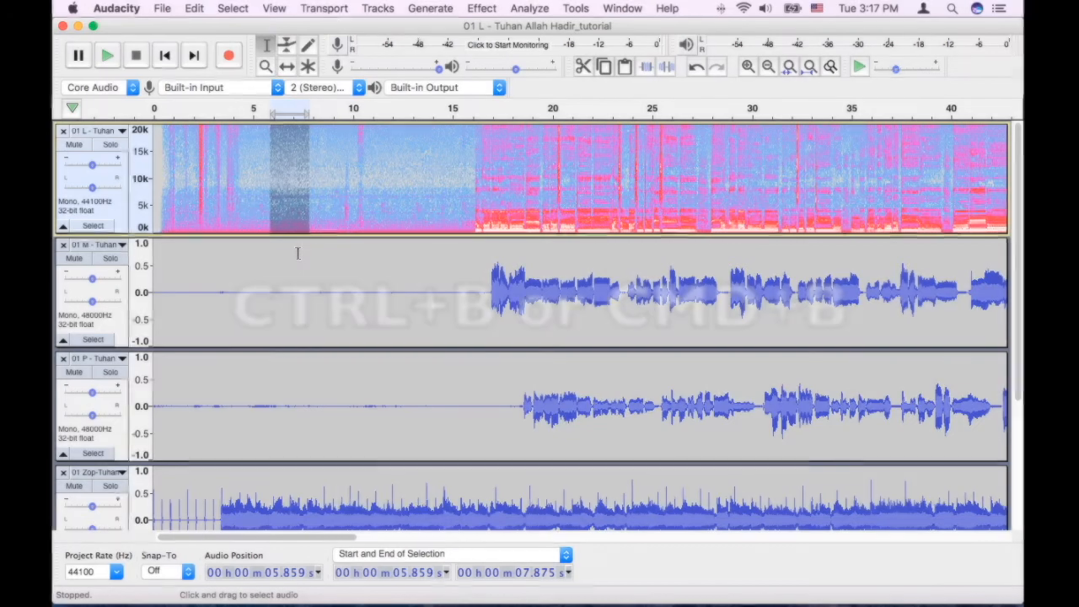
{"action": "key", "text": "super+b"}
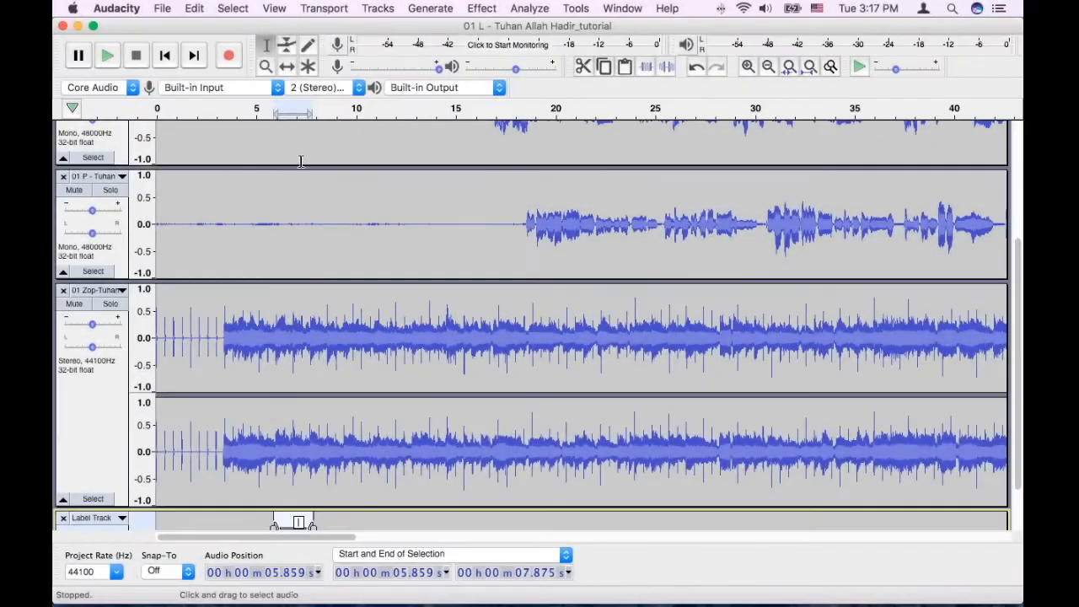
{"action": "scroll", "coordinate": [302, 169], "scroll_direction": "down", "scroll_amount": 3}
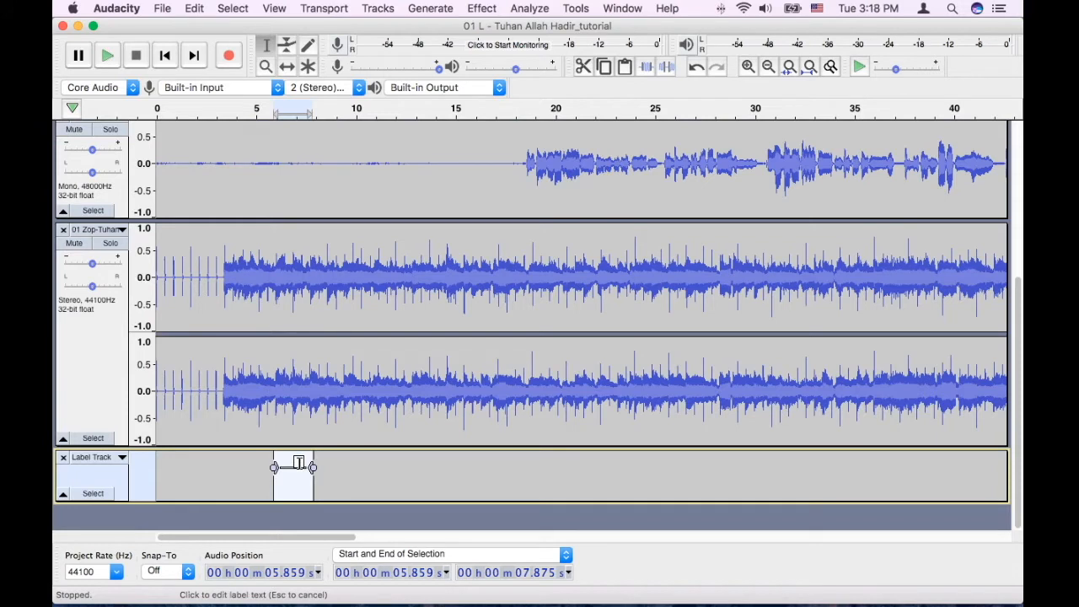
{"action": "type", "text": "Noise"}
{"action": "key", "text": "Return"}
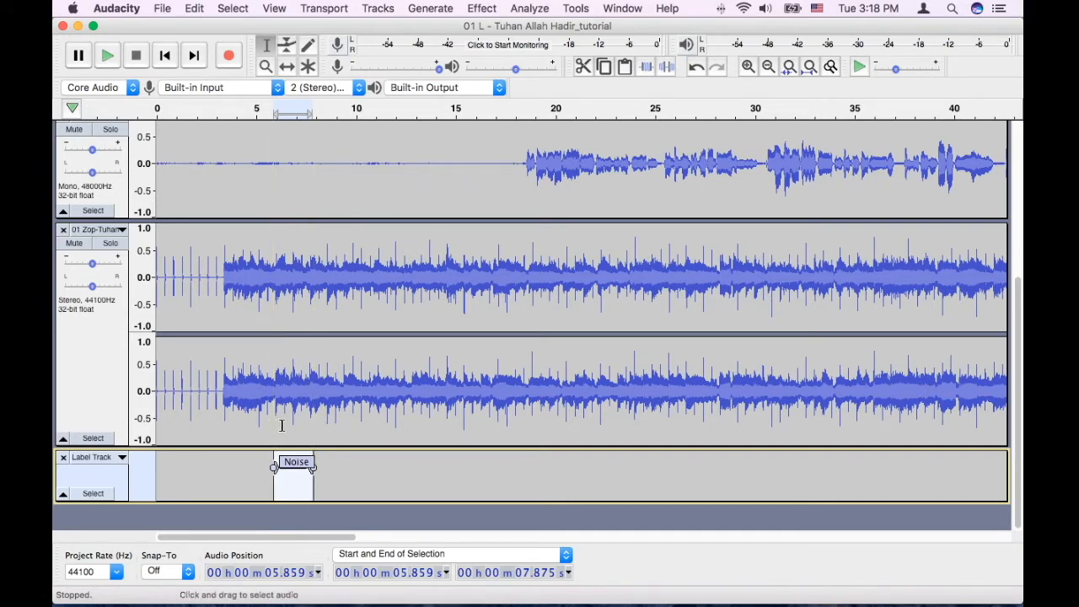
Check the labelled noise stretch in the 01 L spectrogram and switch that track back to Waveform view.
{"action": "scroll", "coordinate": [281, 425], "scroll_direction": "up", "scroll_amount": 5}
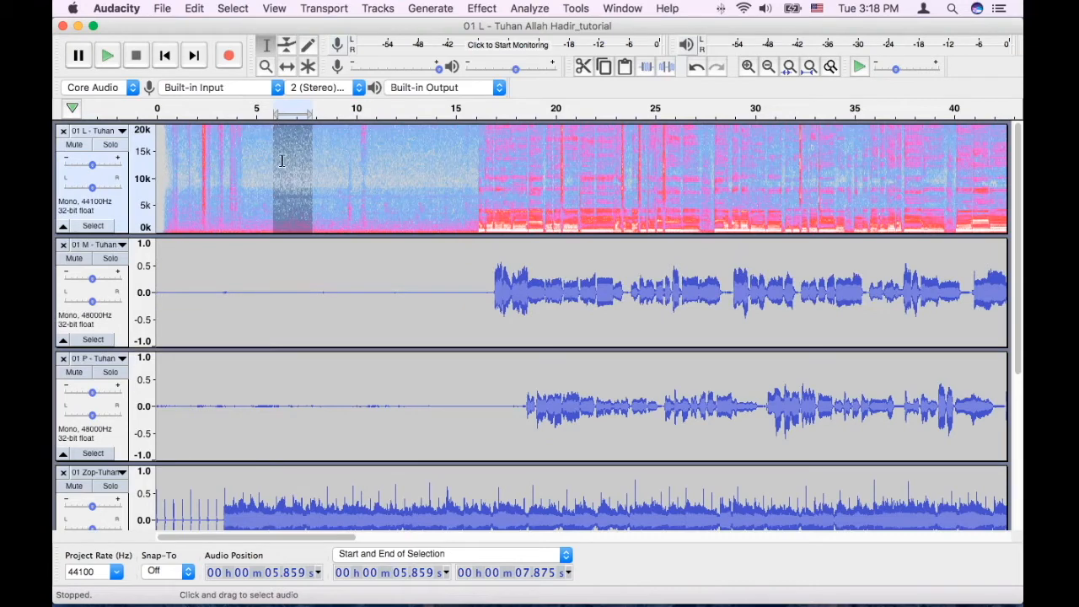
{"action": "left_click", "coordinate": [395, 177]}
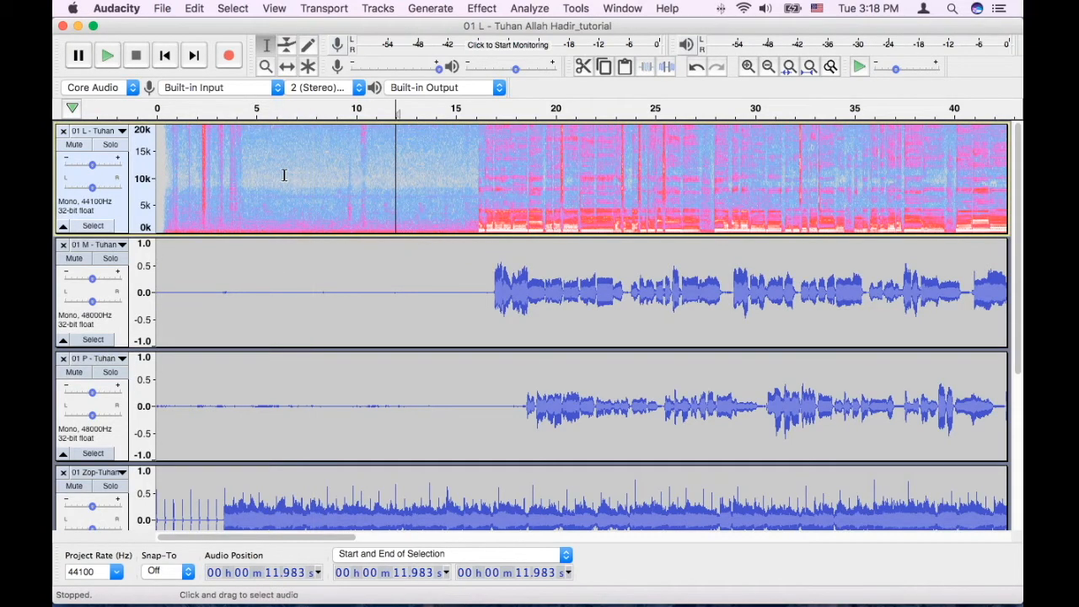
{"action": "left_click_drag", "start_coordinate": [273, 173], "coordinate": [313, 173]}
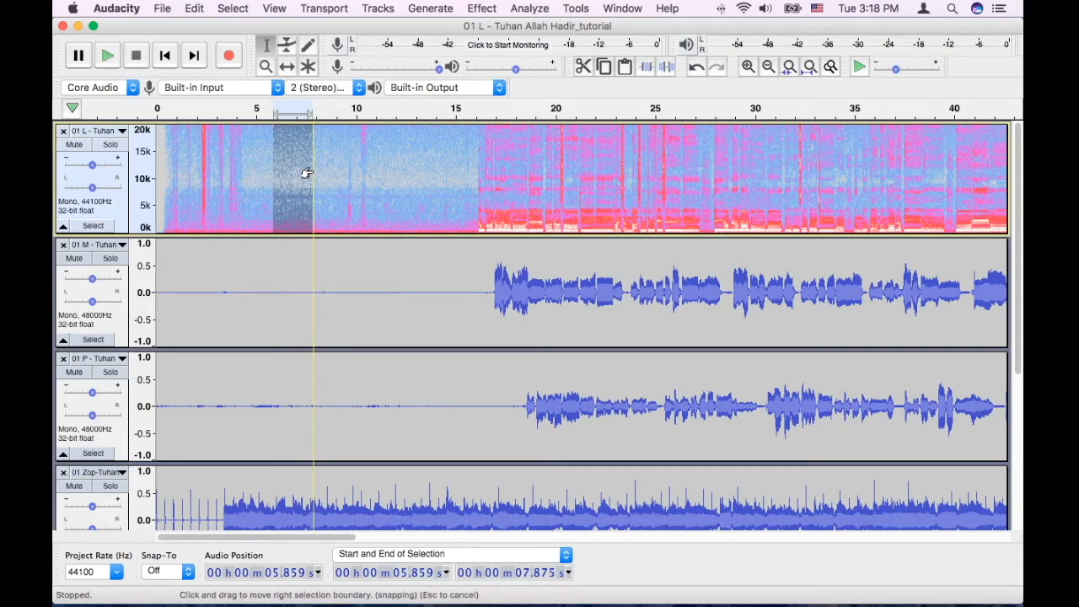
{"action": "left_click", "coordinate": [299, 176]}
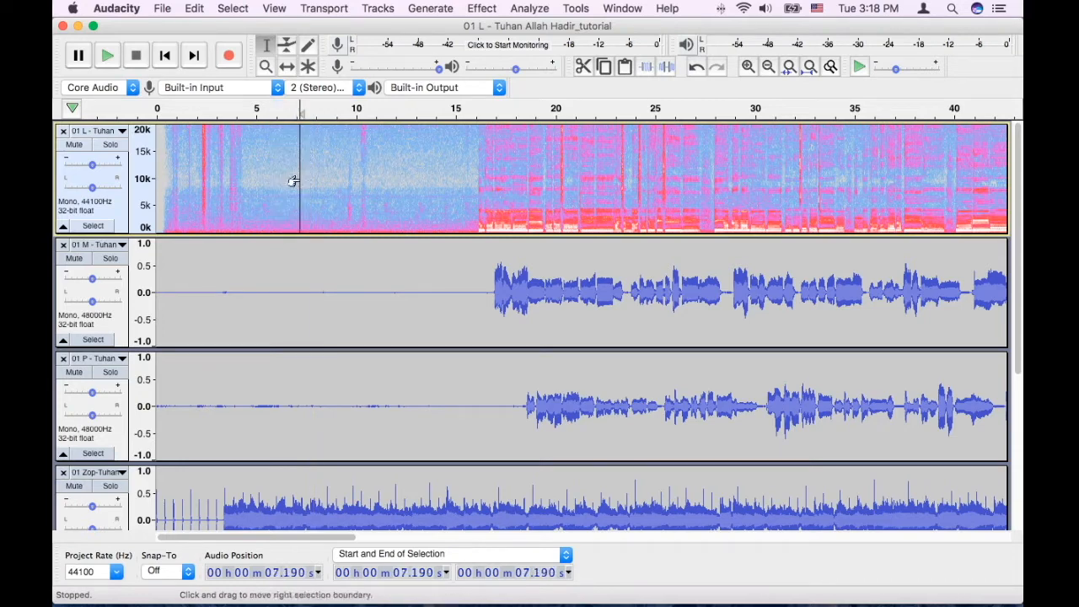
{"action": "left_click", "coordinate": [123, 133]}
{"action": "left_click", "coordinate": [311, 239]}
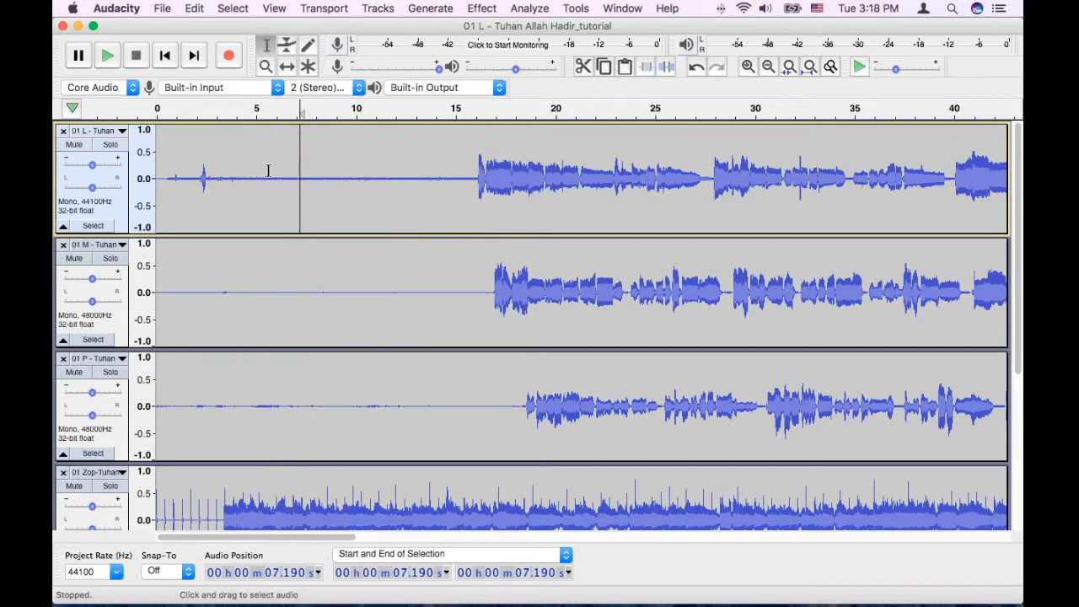
Capture a Noise Reduction profile from the labelled noise stretch of the 01 L track, 5.859 to 7.875 seconds.
{"action": "left_click_drag", "start_coordinate": [272, 170], "coordinate": [308, 168]}
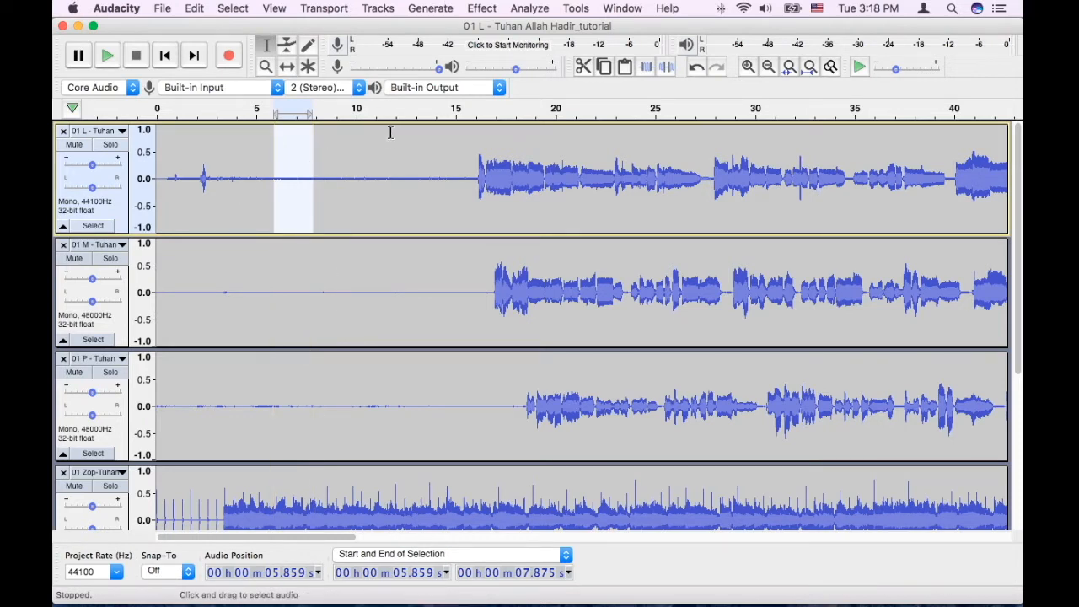
{"action": "left_click", "coordinate": [483, 9]}
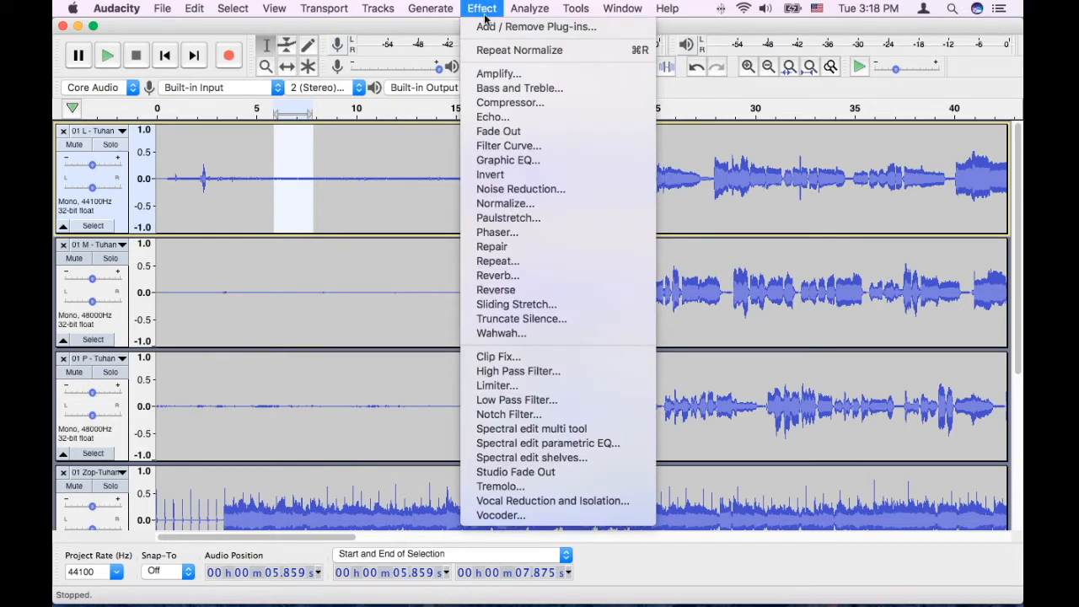
{"action": "left_click", "coordinate": [523, 190]}
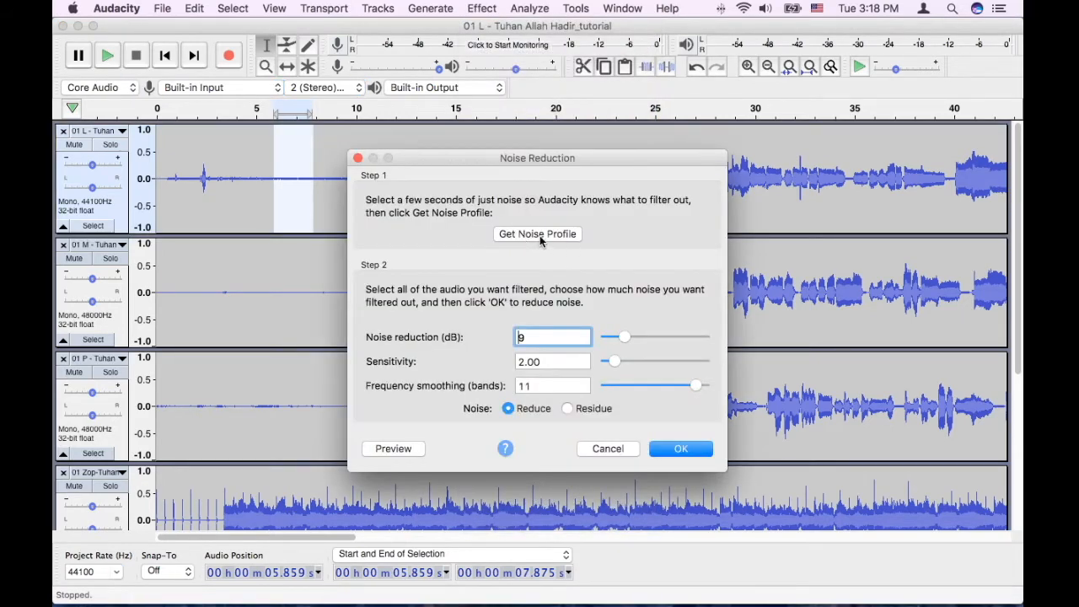
{"action": "left_click", "coordinate": [540, 233]}
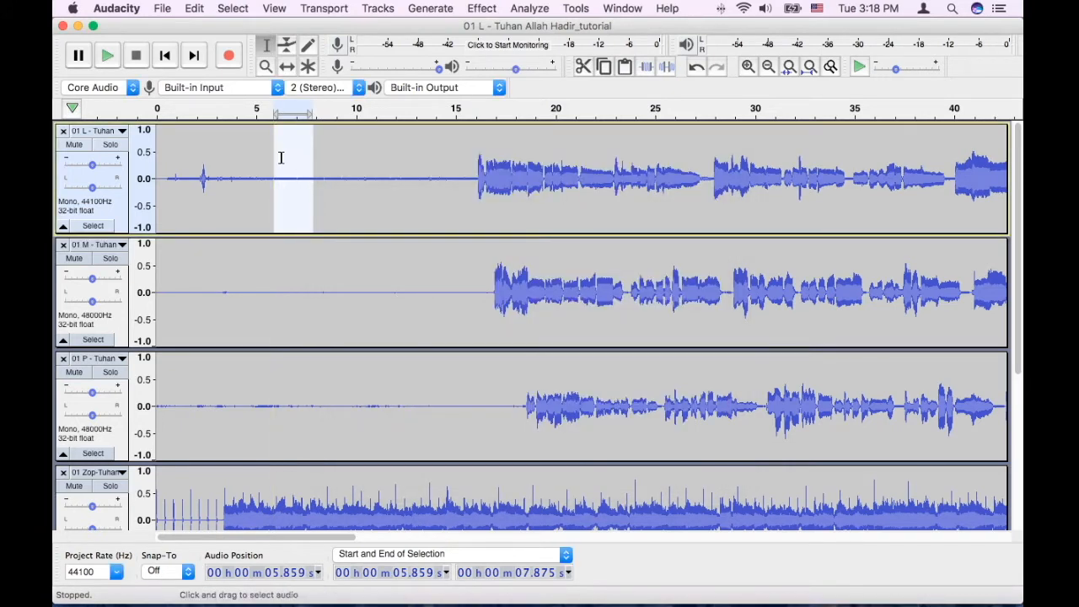
Select the entire 01 L track and set its Noise Reduction amount to 9 dB.
{"action": "left_click", "coordinate": [92, 228]}
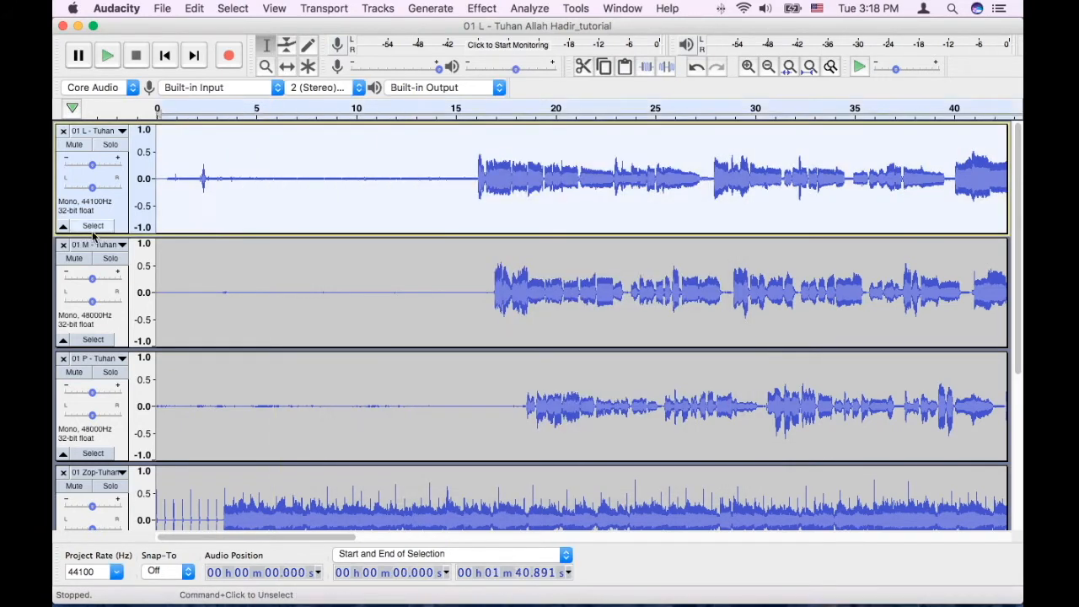
{"action": "left_click", "coordinate": [488, 9]}
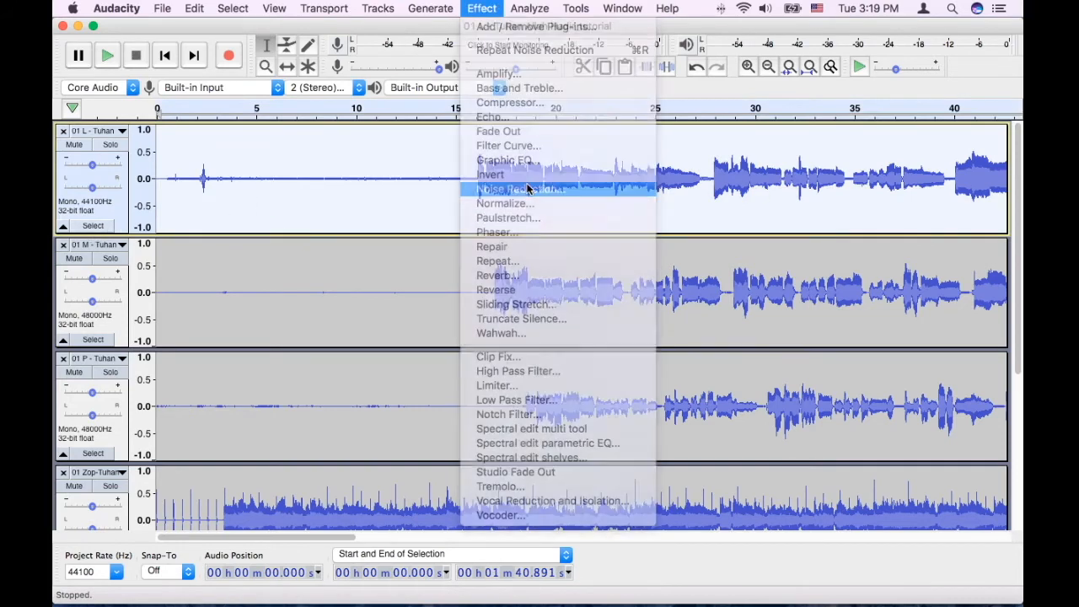
{"action": "left_click", "coordinate": [521, 189]}
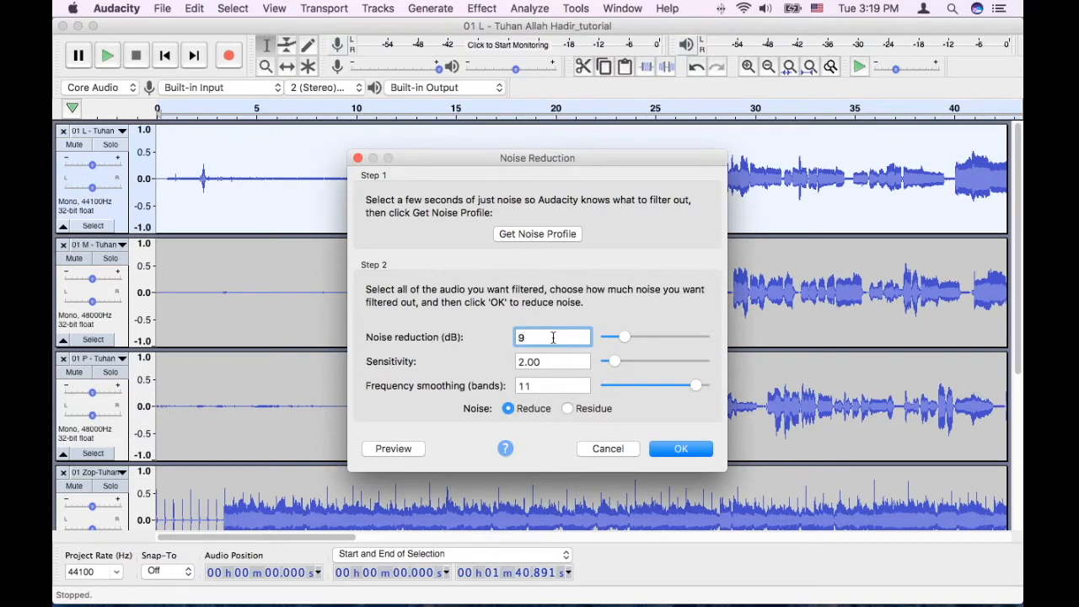
{"action": "key", "text": "BackSpace"}
{"action": "type", "text": "6"}
{"action": "type", "text": "9"}
Apply Noise Reduction to the 01 L track with sensitivity 2.00, frequency smoothing of 11 bands and the Reduce option.
{"action": "left_click", "coordinate": [554, 363]}
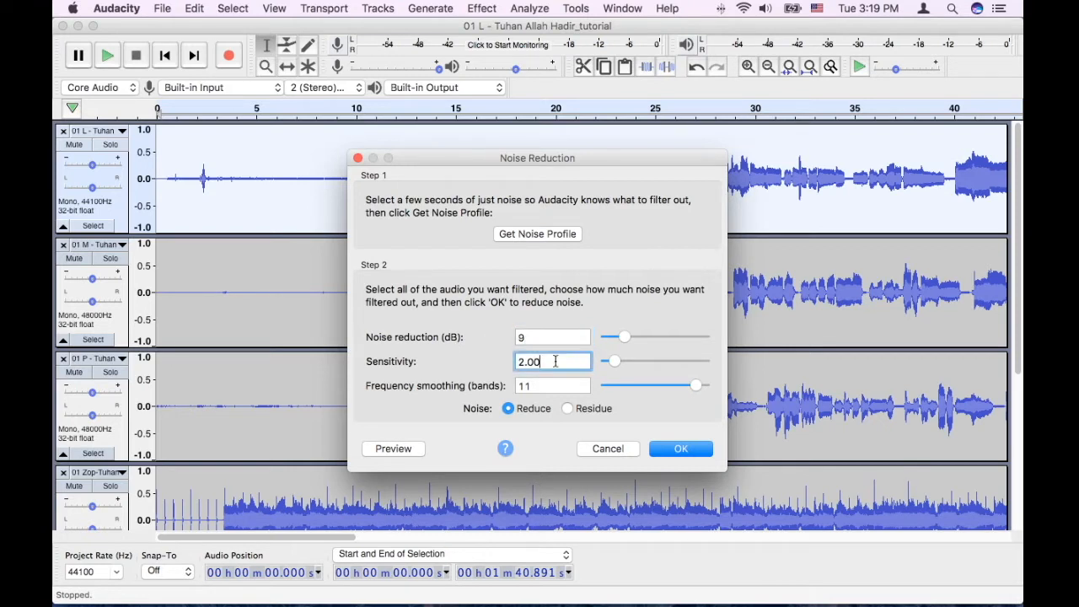
{"action": "left_click", "coordinate": [542, 337]}
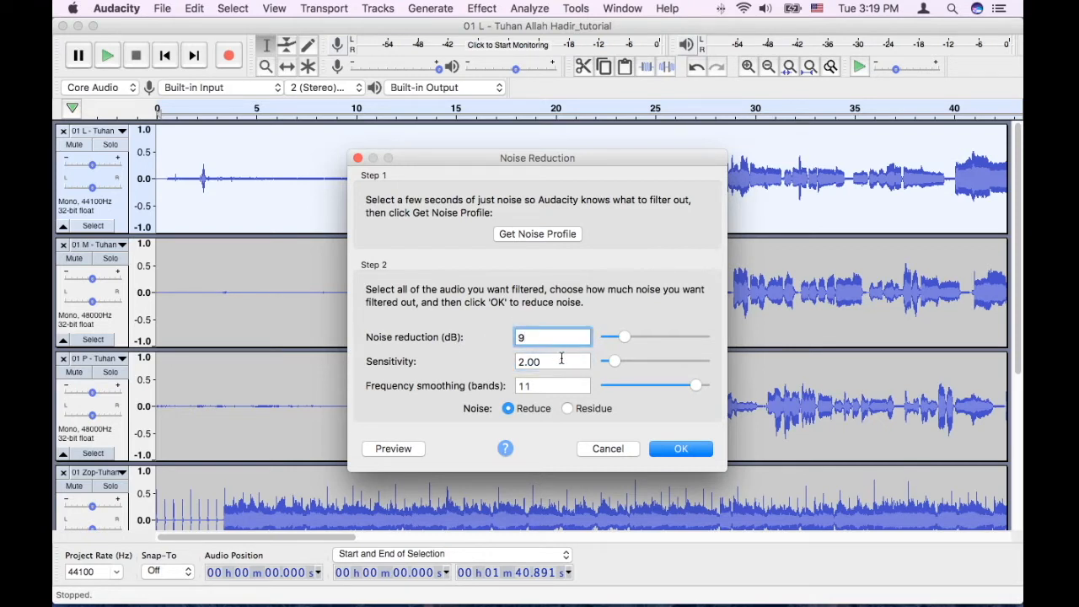
{"action": "left_click", "coordinate": [559, 358]}
{"action": "left_click", "coordinate": [537, 337]}
{"action": "key", "text": "Tab"}
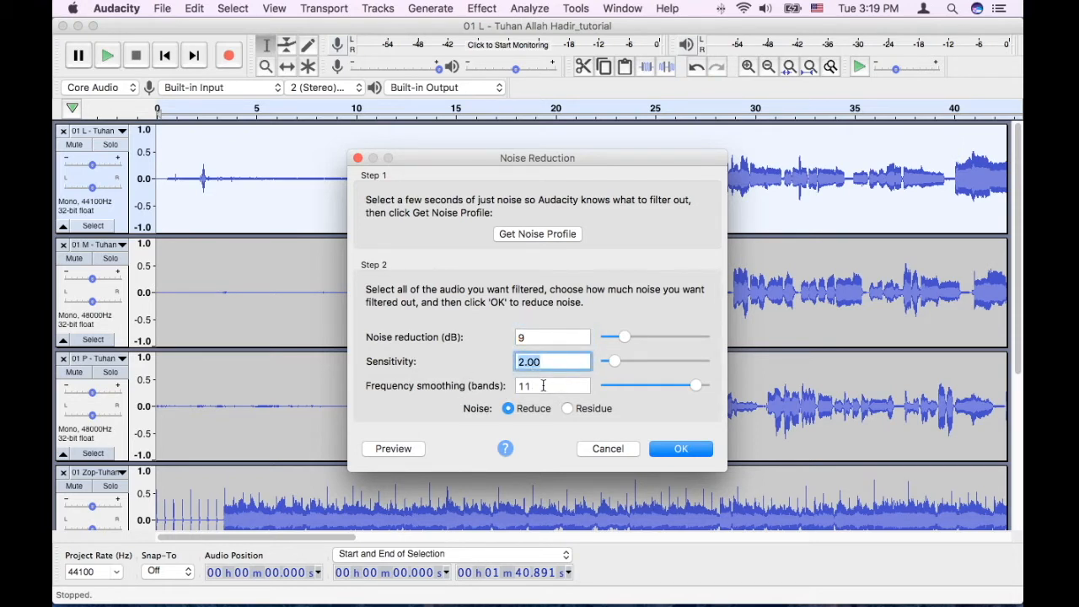
{"action": "left_click", "coordinate": [543, 385]}
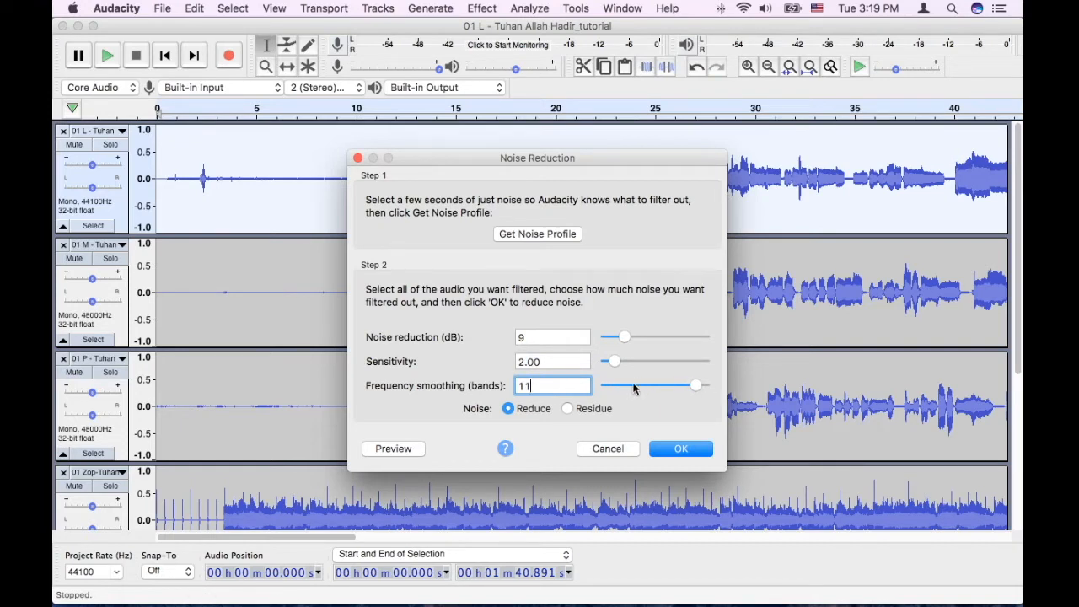
{"action": "left_click", "coordinate": [520, 361]}
{"action": "left_click", "coordinate": [529, 386]}
{"action": "left_click", "coordinate": [679, 449]}
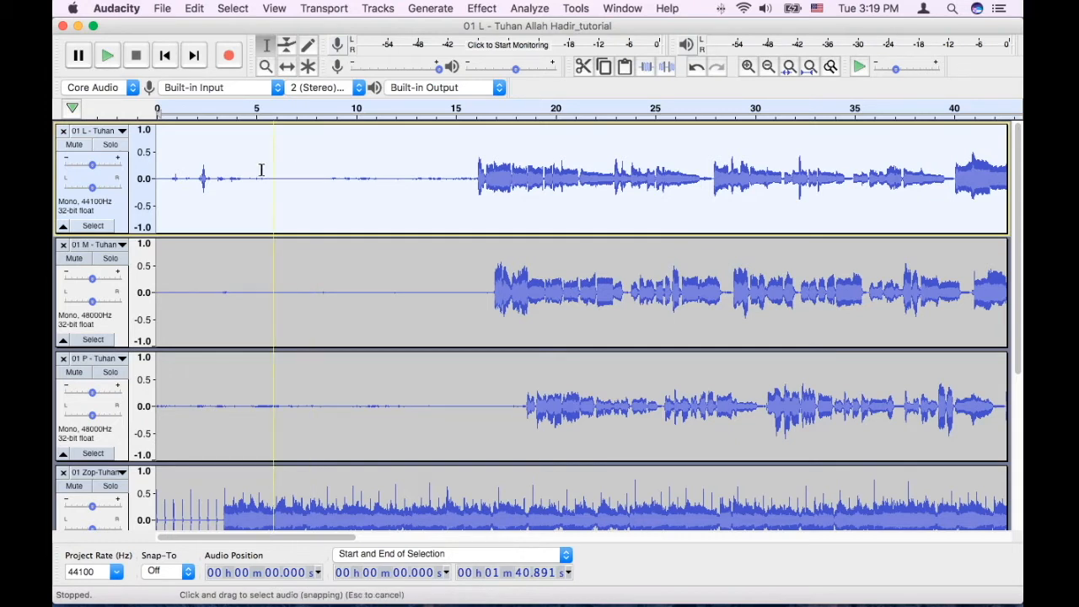
Inspect the noise-reduced 01 L track in Spectrogram view, then return it to Waveform view.
{"action": "left_click", "coordinate": [95, 131]}
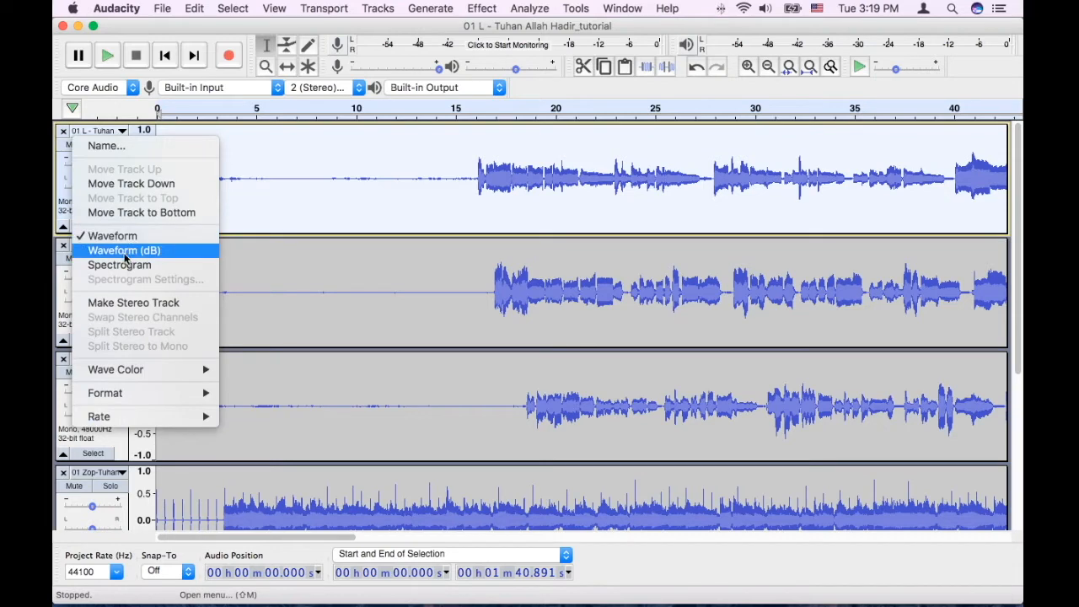
{"action": "left_click", "coordinate": [127, 265]}
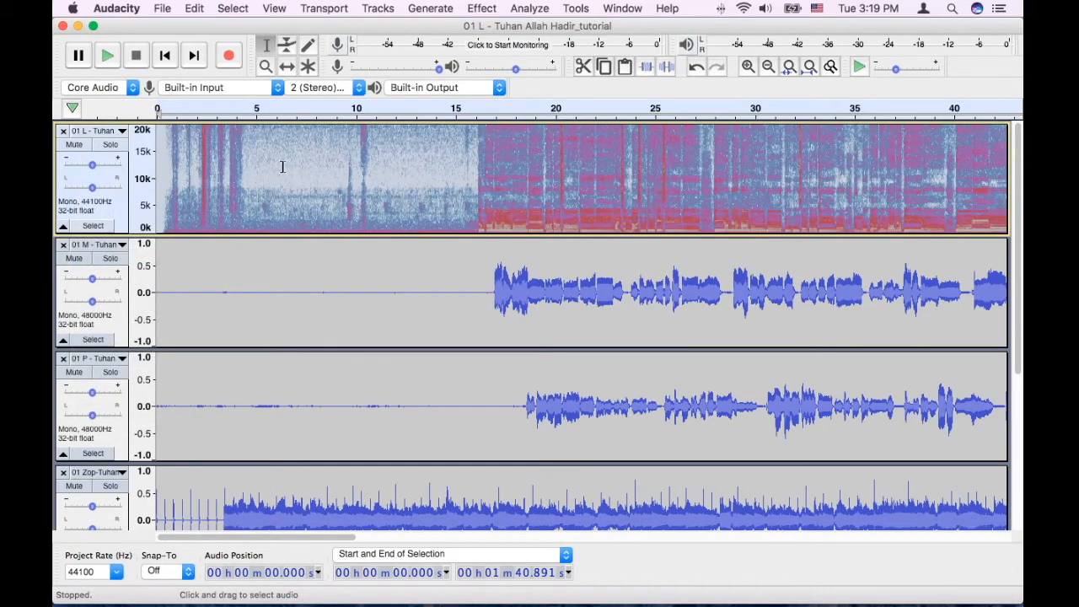
{"action": "left_click", "coordinate": [120, 132]}
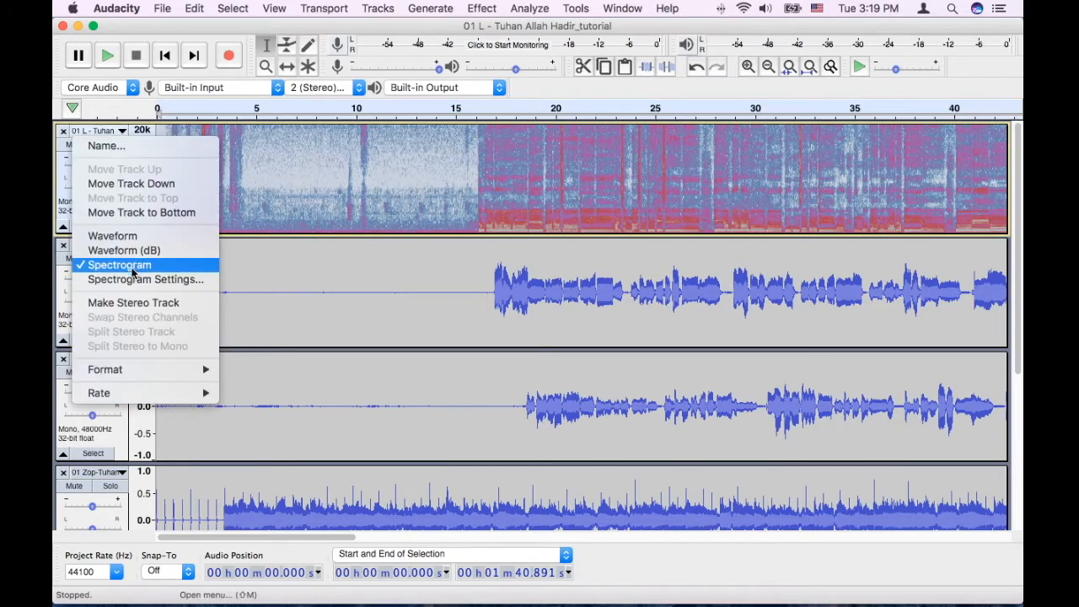
{"action": "left_click", "coordinate": [228, 268]}
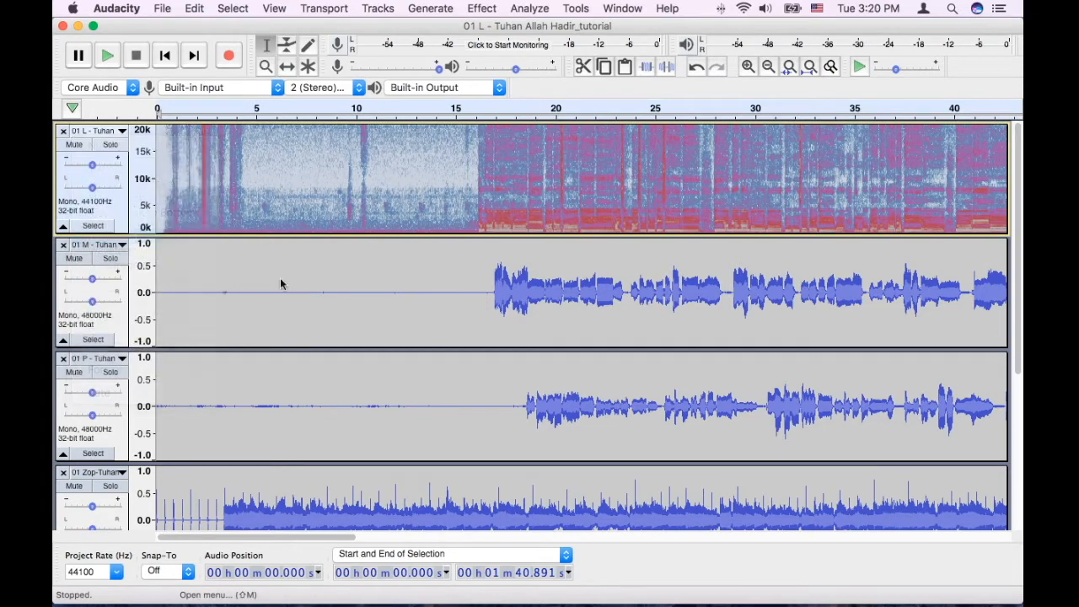
Capture a Noise Reduction profile from the labelled noise stretch of the 01 M track, 5.859 to 7.875 seconds.
{"action": "left_click_drag", "start_coordinate": [272, 288], "coordinate": [313, 285]}
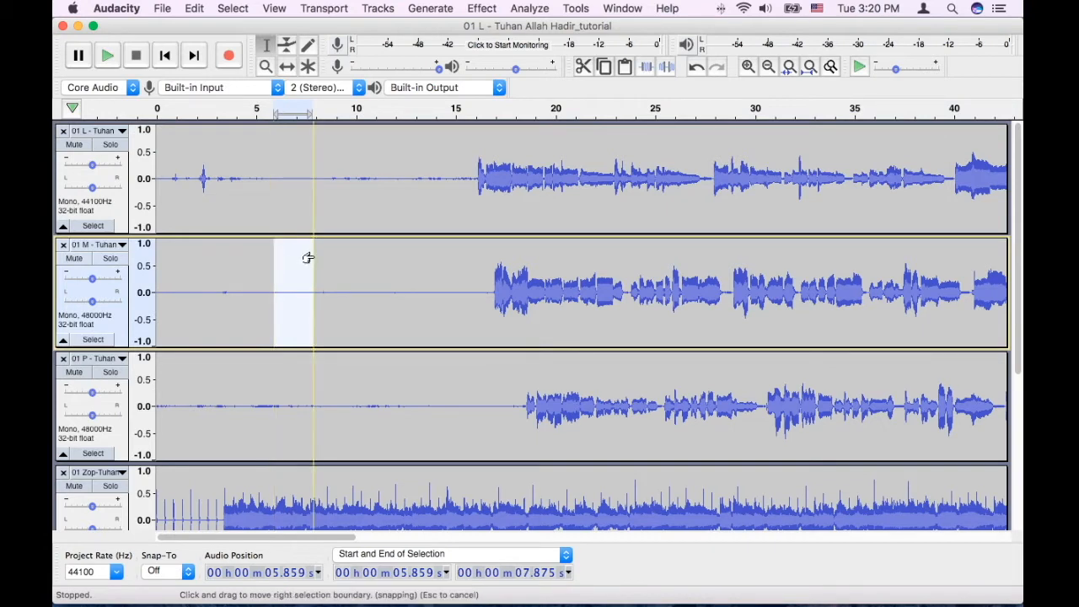
{"action": "left_click", "coordinate": [481, 9]}
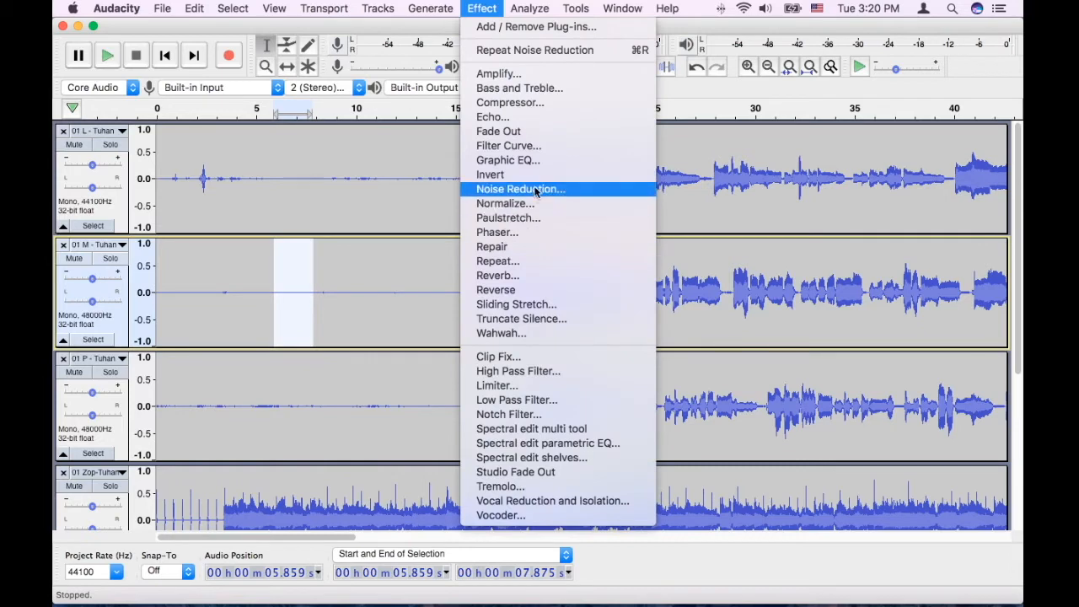
{"action": "left_click", "coordinate": [523, 188]}
{"action": "left_click", "coordinate": [531, 234]}
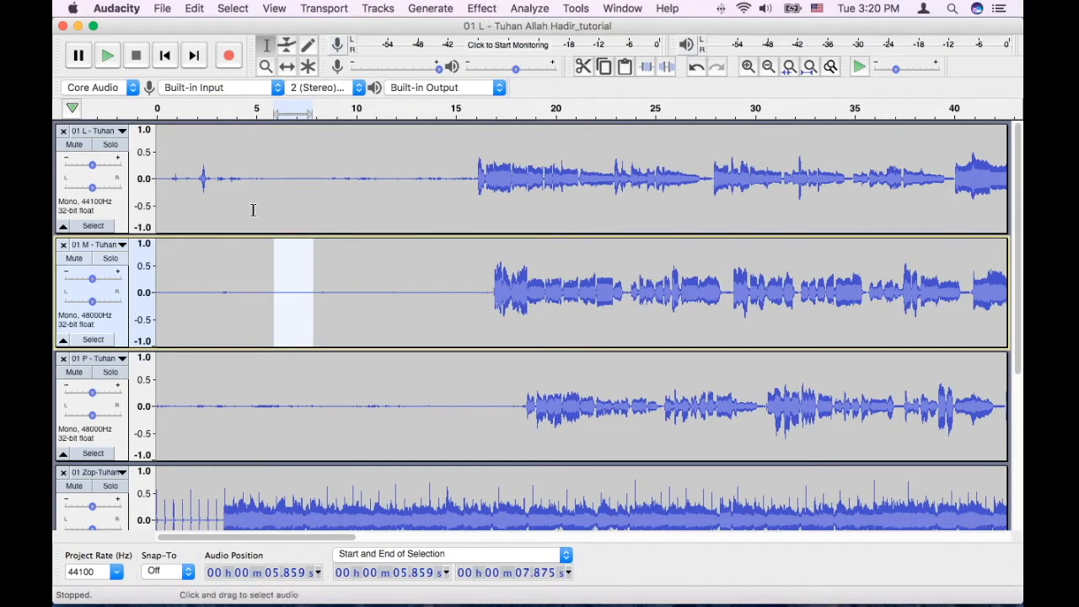
Apply Noise Reduction to the entire 01 M track with 9 dB reduction, sensitivity 2.00 and 11 smoothing bands.
{"action": "left_click", "coordinate": [91, 340]}
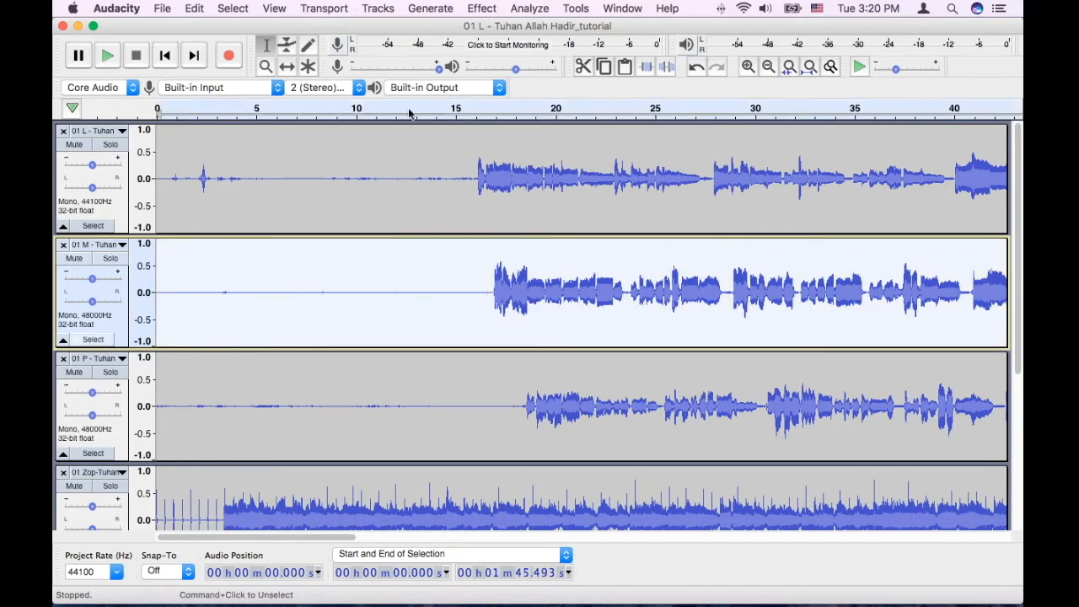
{"action": "left_click", "coordinate": [483, 7]}
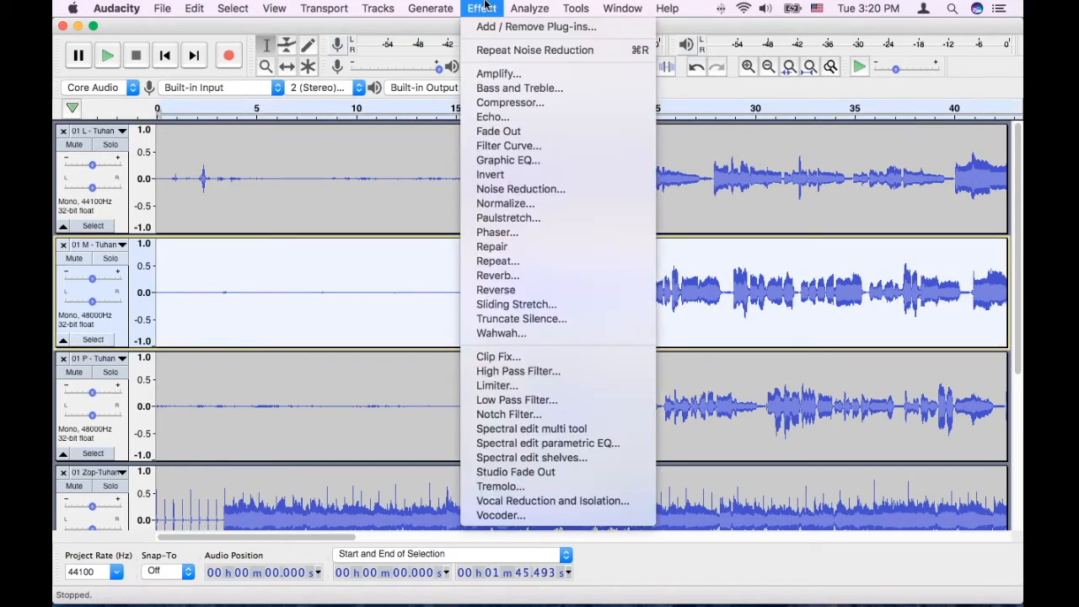
{"action": "left_click", "coordinate": [512, 191]}
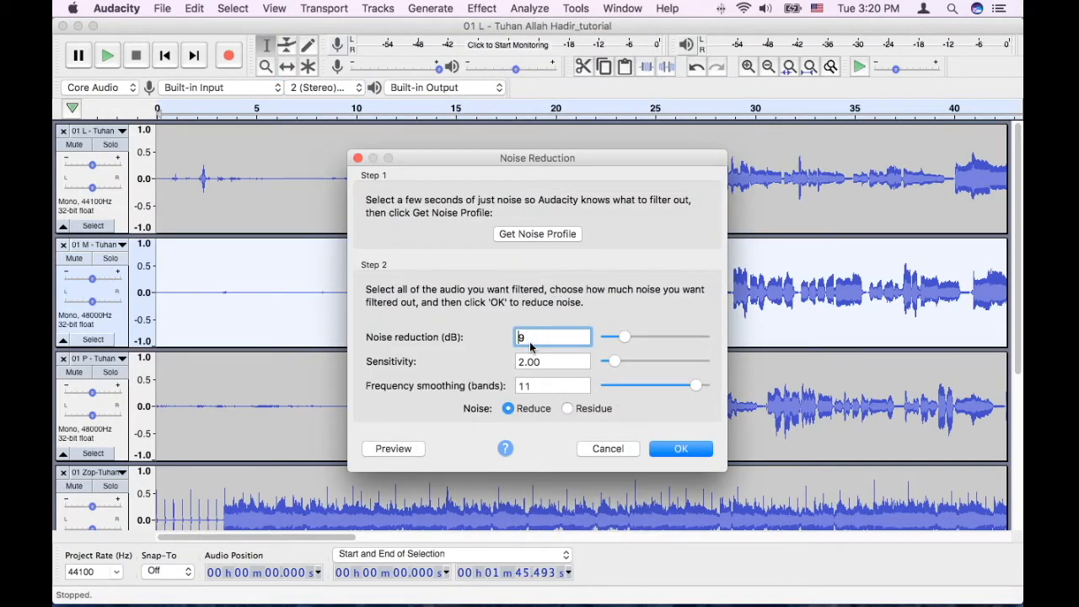
{"action": "left_click", "coordinate": [674, 445]}
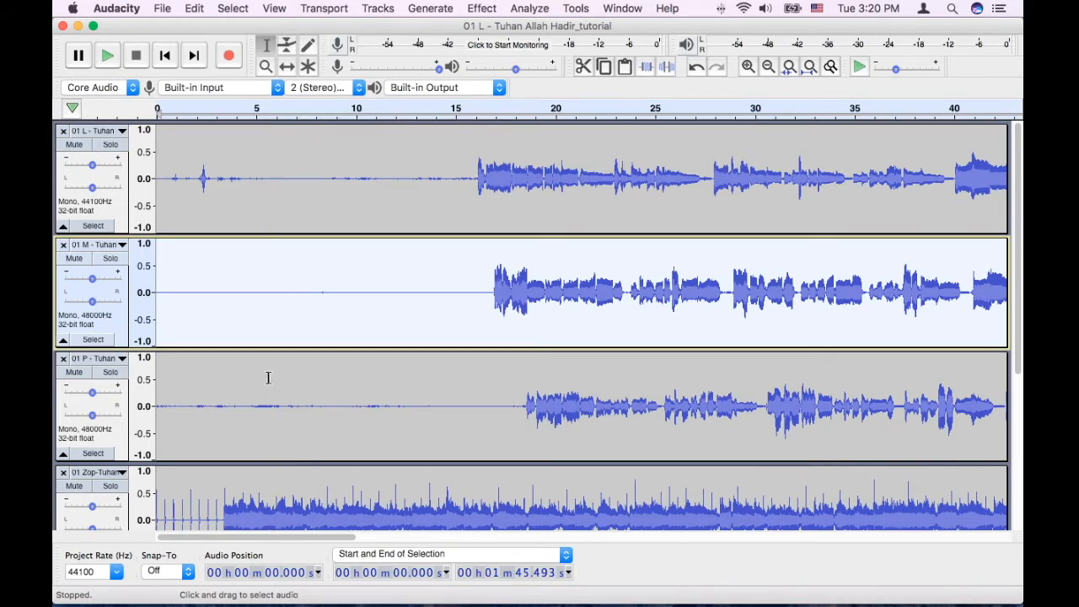
Capture a Noise Reduction profile from the labelled noise stretch of the 01 P track, 5.859 to 7.875 seconds.
{"action": "left_click_drag", "start_coordinate": [273, 377], "coordinate": [313, 377]}
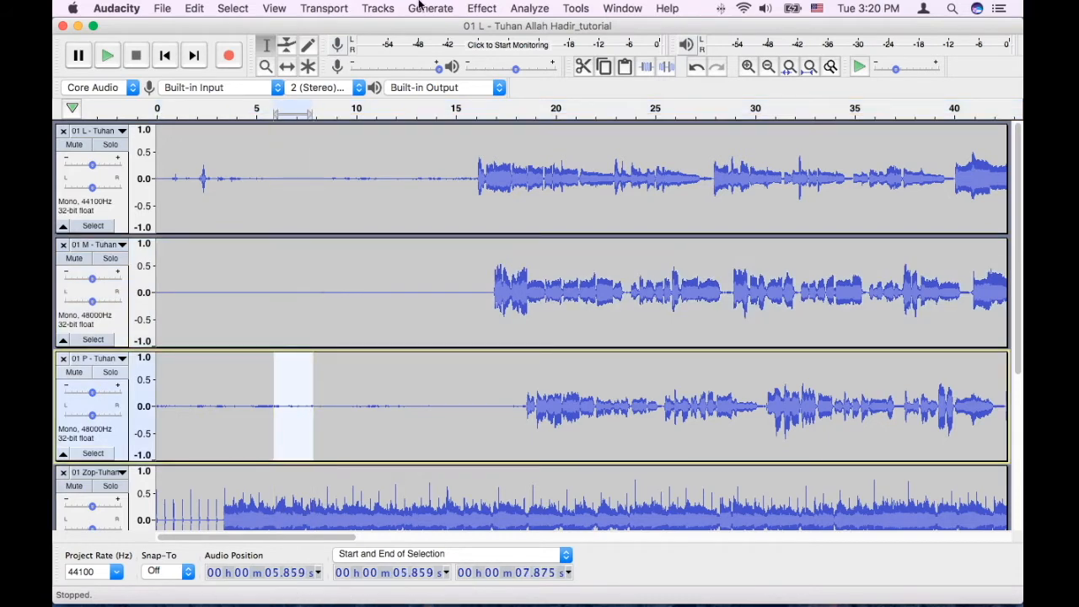
{"action": "left_click", "coordinate": [481, 7]}
{"action": "left_click", "coordinate": [527, 191]}
{"action": "left_click", "coordinate": [526, 235]}
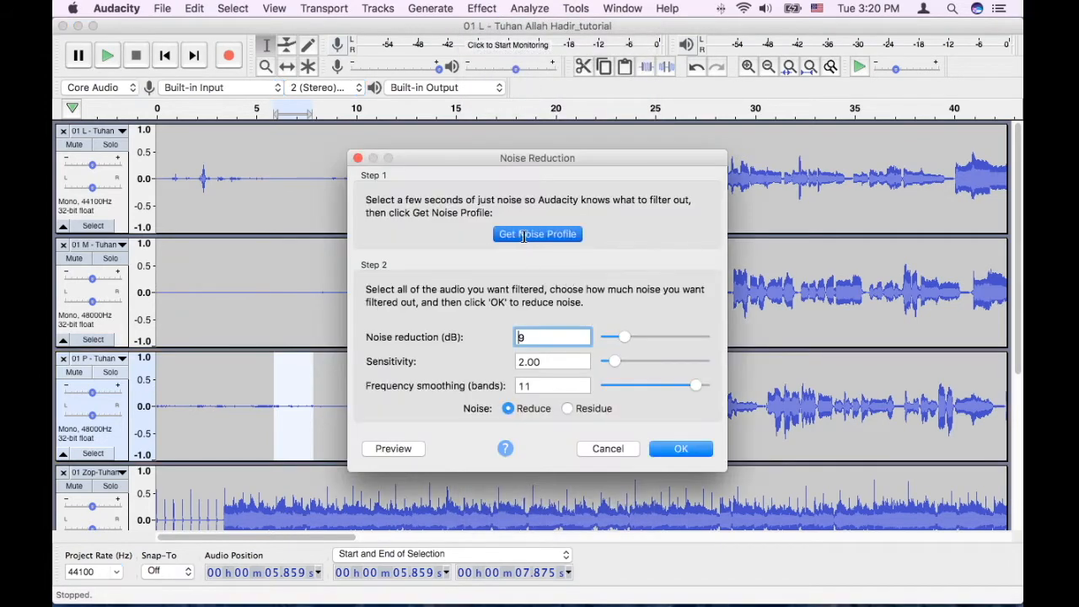
Repeat Noise Reduction on the entire 01 P track with the previous settings, then clear the selection.
{"action": "left_click", "coordinate": [96, 453]}
{"action": "left_click", "coordinate": [483, 8]}
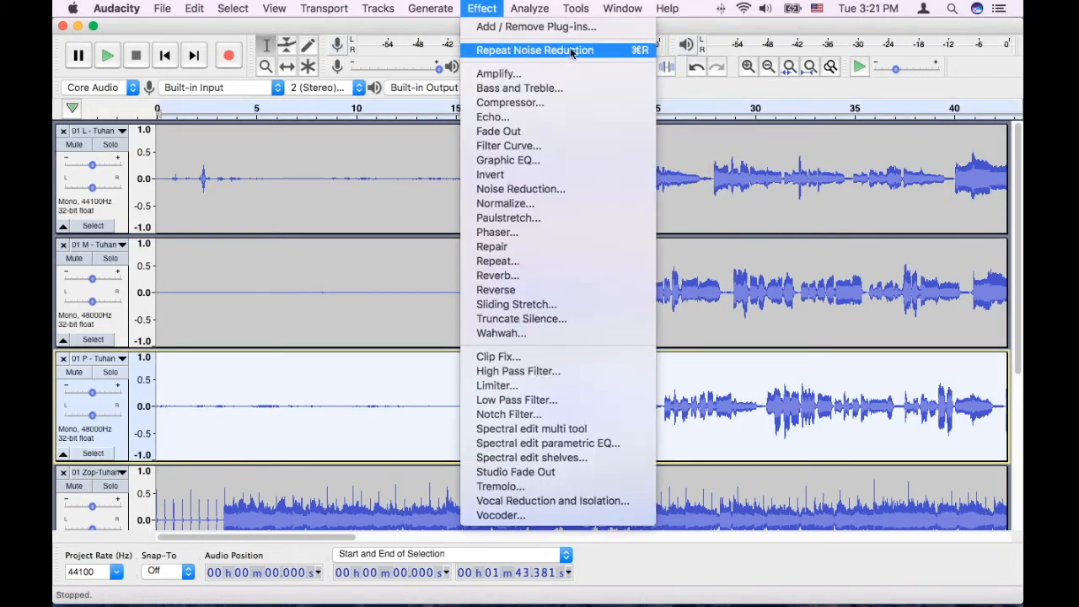
{"action": "left_click", "coordinate": [616, 54]}
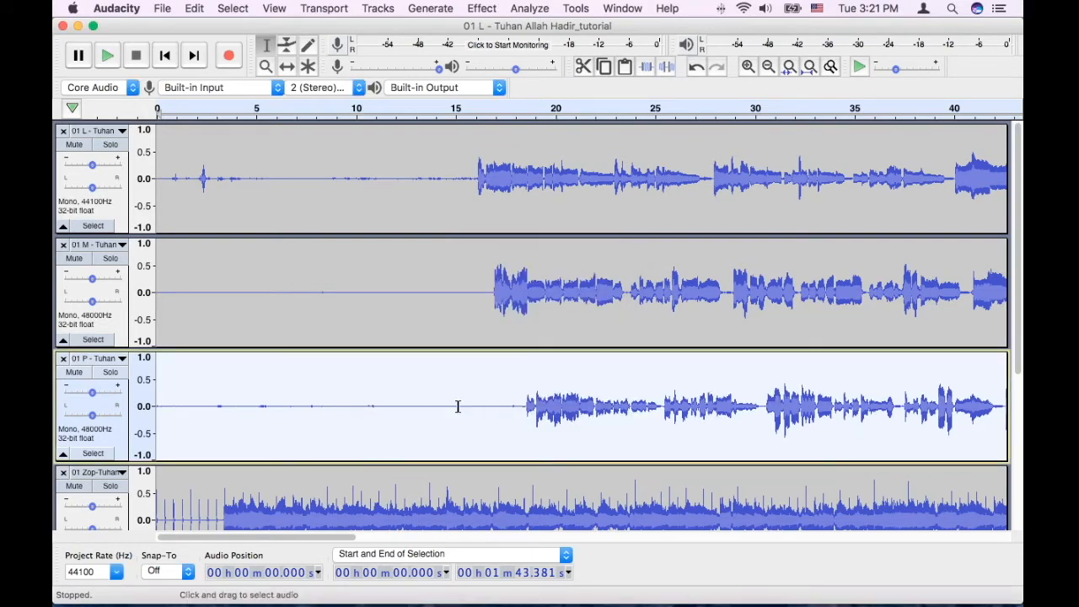
{"action": "left_click", "coordinate": [422, 394]}
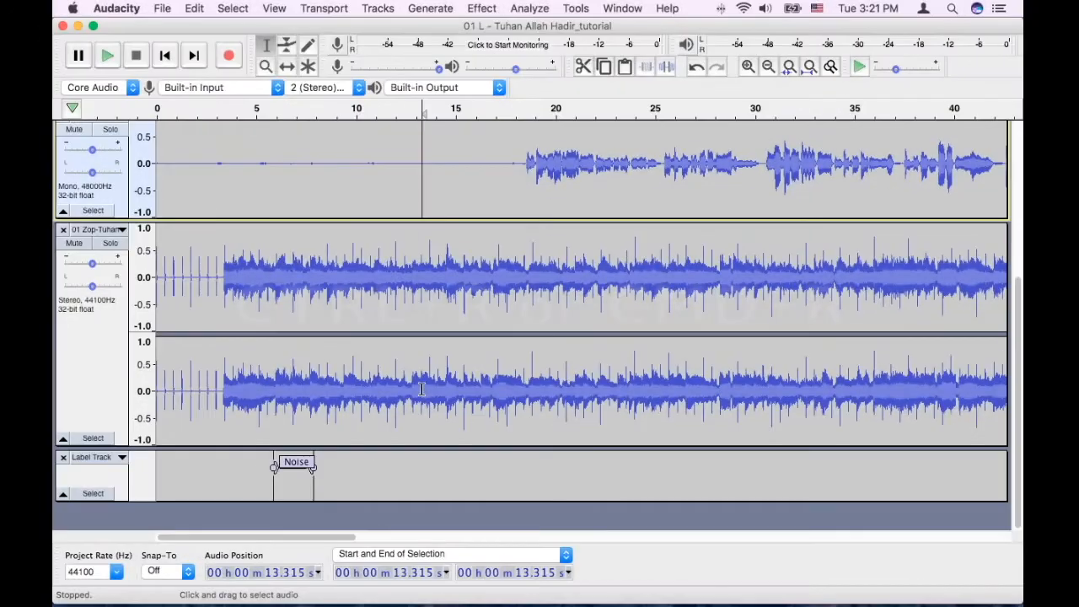
Examine the 01 Zop track at the labelled noise stretch, 5.859 to 7.875 seconds.
{"action": "left_click", "coordinate": [394, 257]}
{"action": "left_click", "coordinate": [383, 260]}
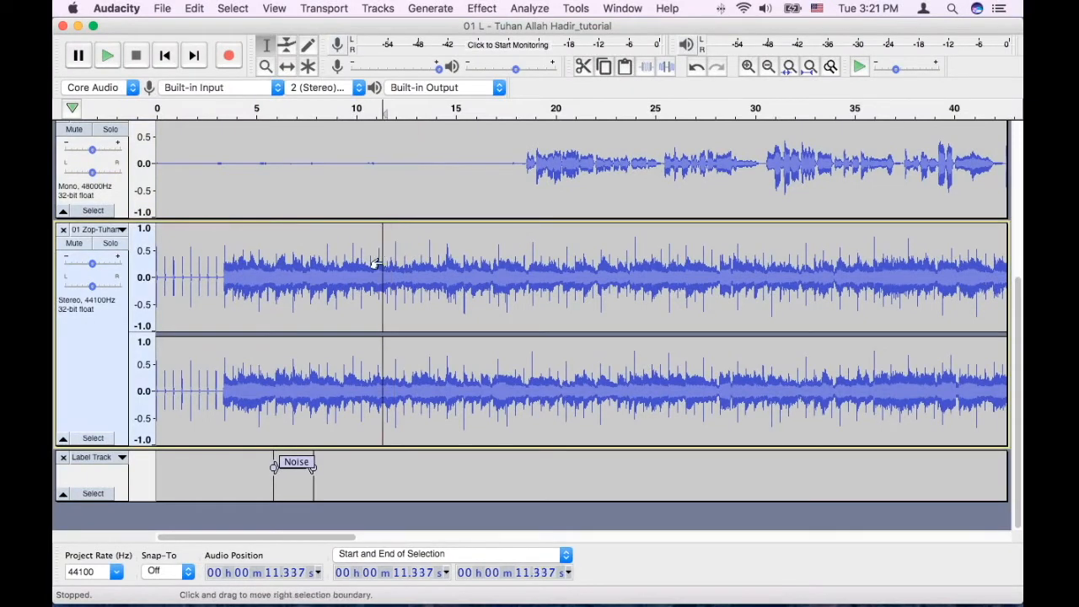
{"action": "left_click", "coordinate": [312, 266]}
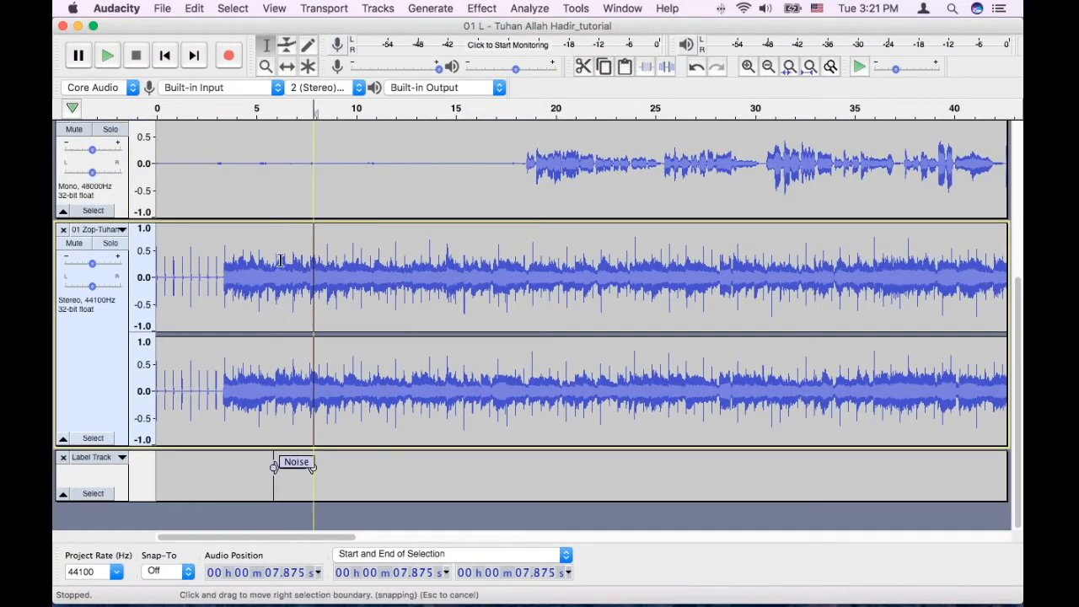
{"action": "left_click_drag", "start_coordinate": [271, 260], "coordinate": [315, 258]}
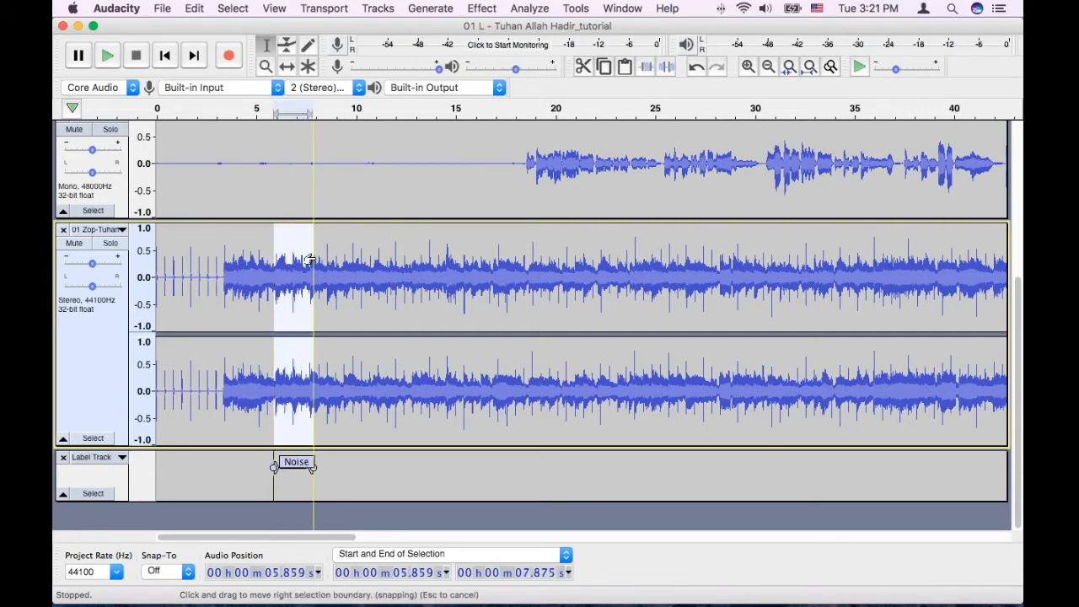
{"action": "left_click", "coordinate": [384, 270]}
{"action": "scroll", "coordinate": [384, 270], "scroll_direction": "up", "scroll_amount": 5}
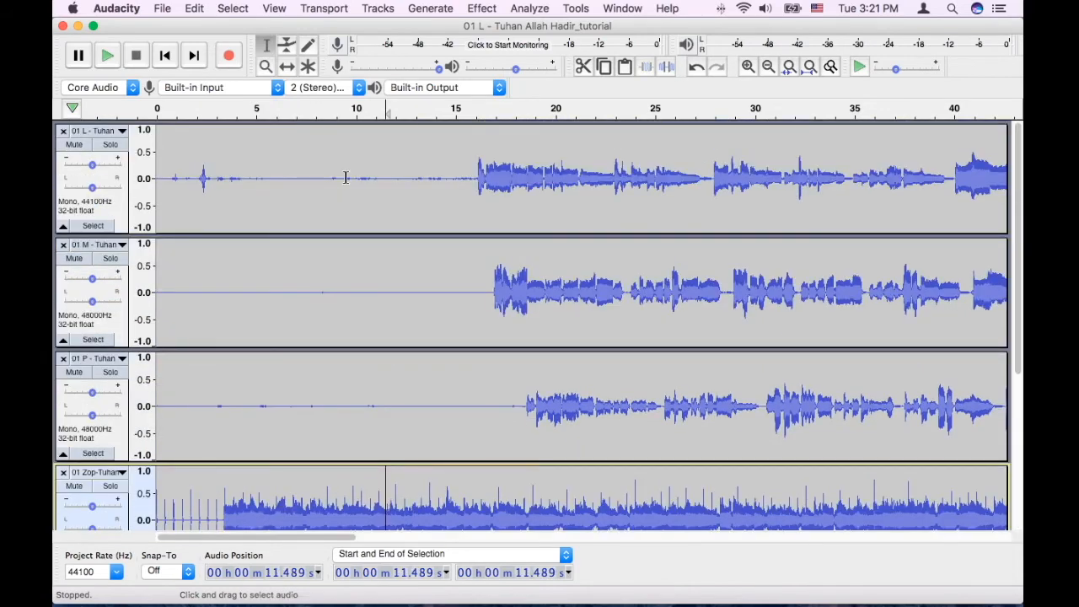
Compress the 01 L, 01 M and 01 P tracks with threshold -9 dB, noise floor -25 dB, ratio 8:1, attack 0.50 secs and release 1.0 secs.
{"action": "left_click", "coordinate": [554, 177]}
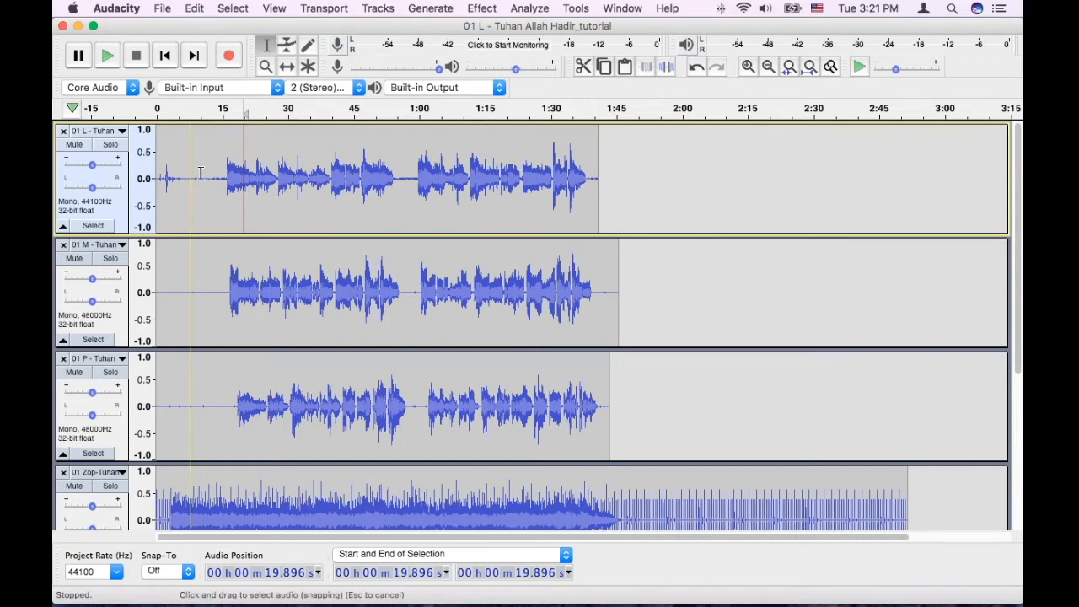
{"action": "left_click", "coordinate": [93, 227]}
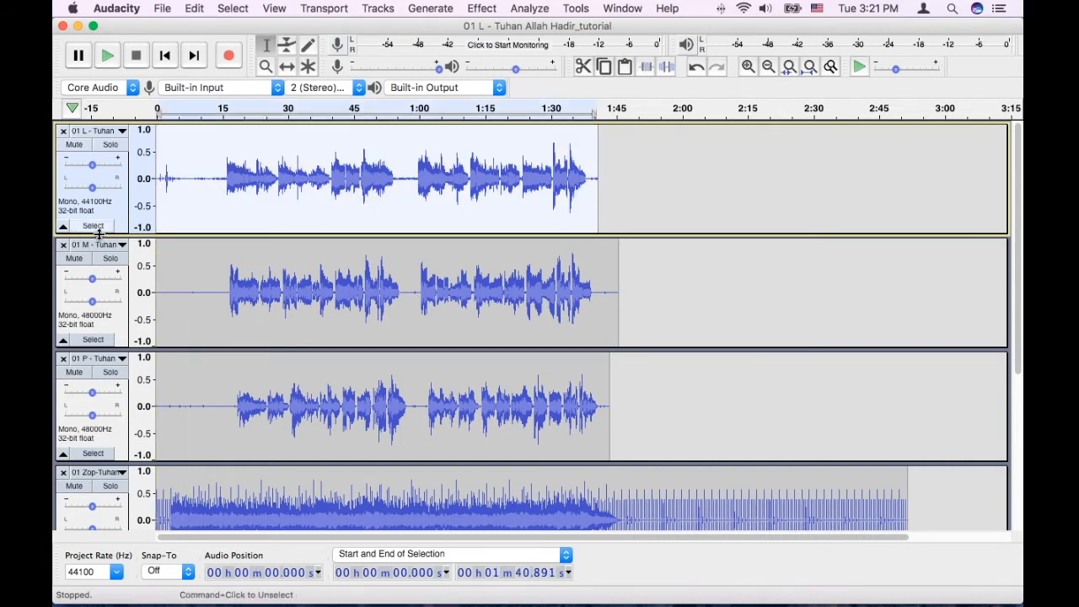
{"action": "left_click", "coordinate": [100, 341], "text": "shift"}
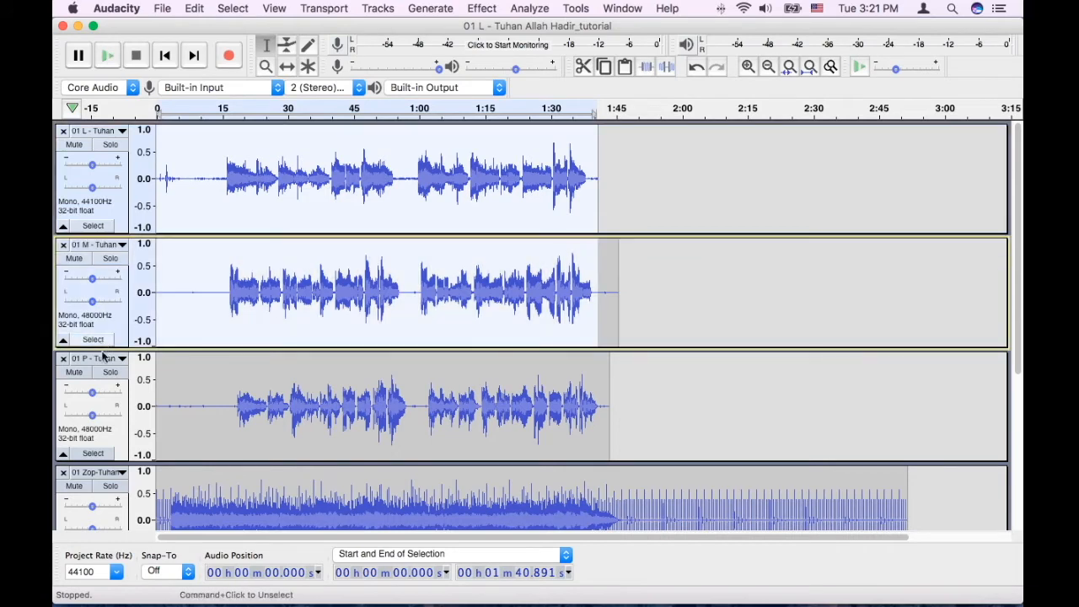
{"action": "left_click", "coordinate": [93, 454], "text": "shift"}
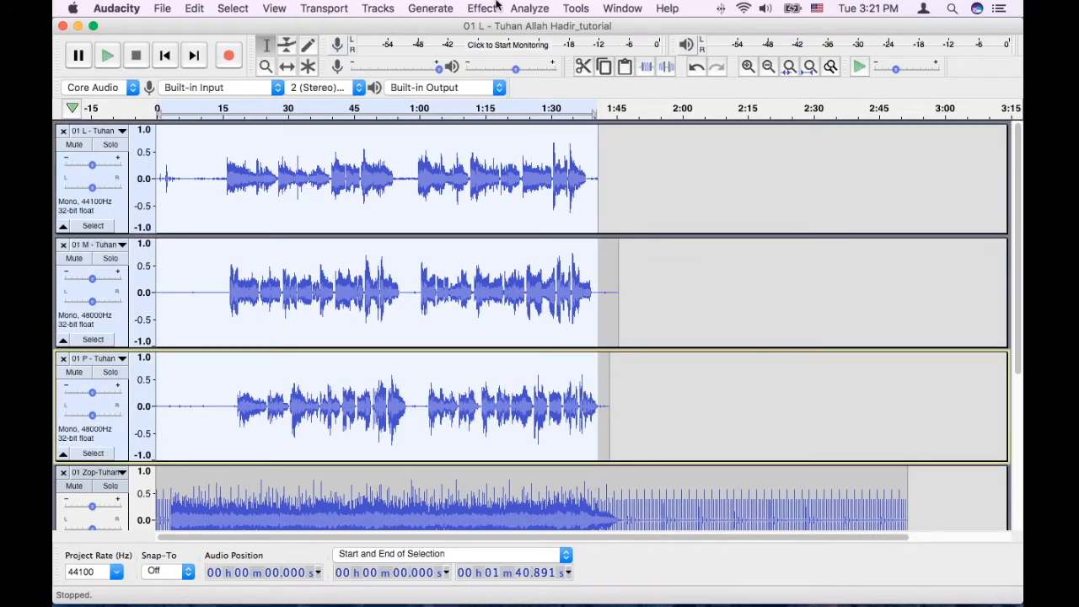
{"action": "left_click", "coordinate": [485, 8]}
{"action": "left_click", "coordinate": [523, 102]}
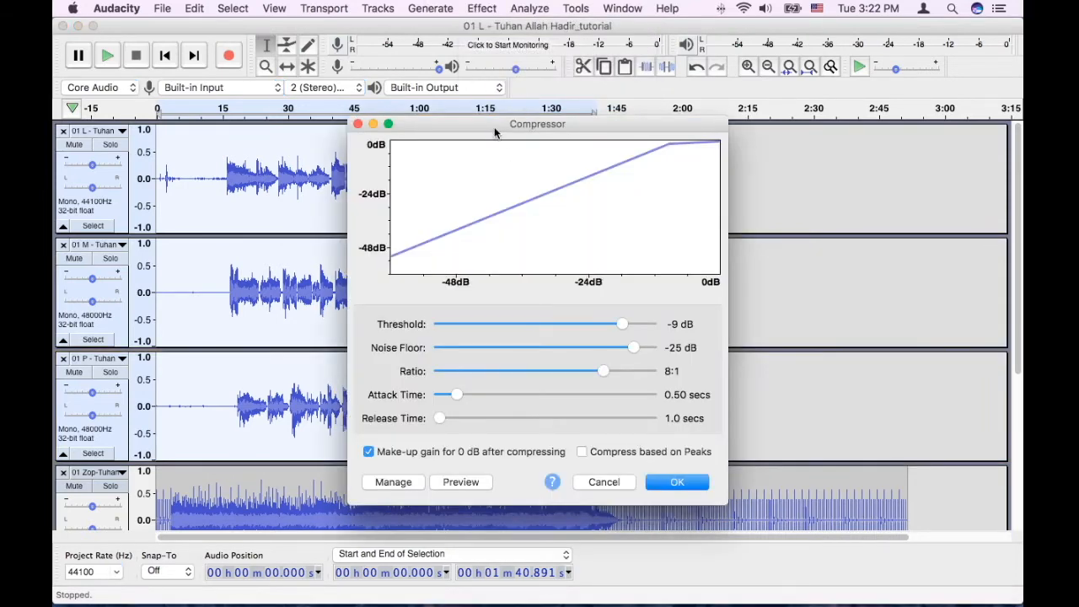
{"action": "left_click_drag", "start_coordinate": [484, 123], "coordinate": [666, 45]}
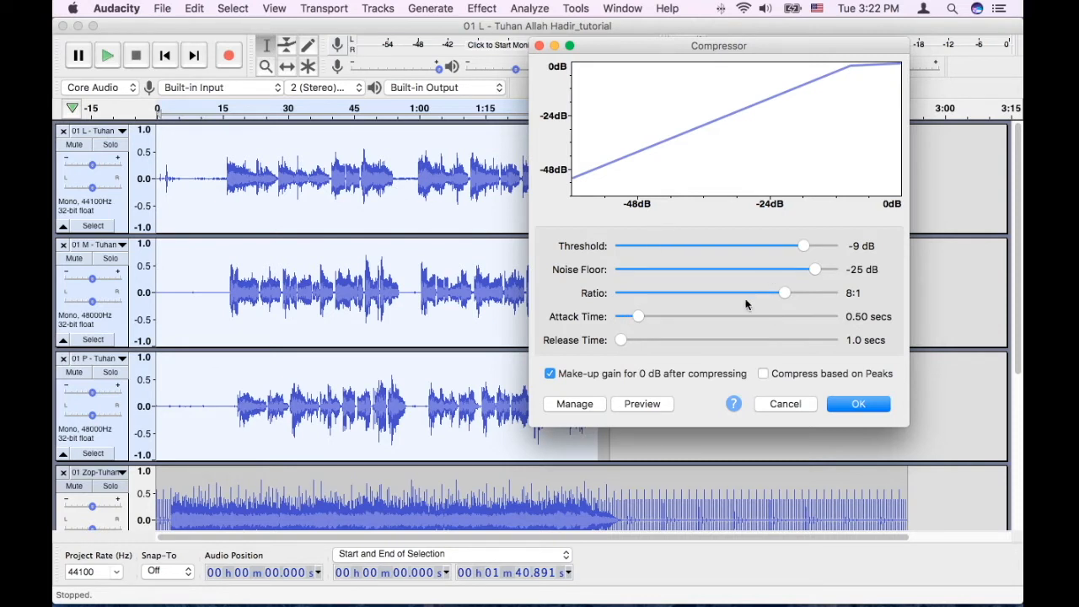
{"action": "left_click", "coordinate": [877, 407]}
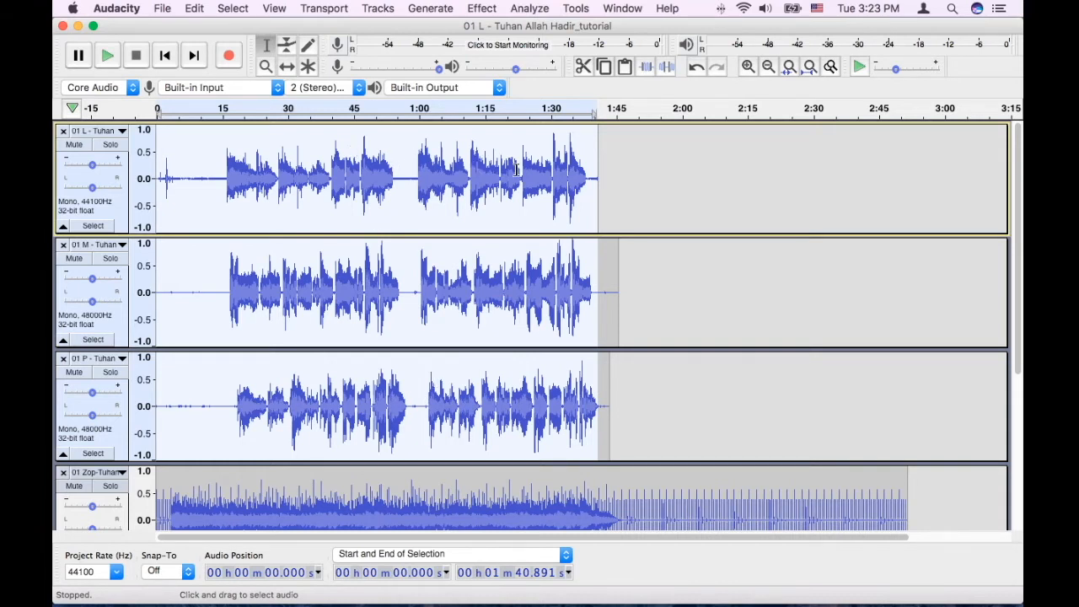
Inspect the compressed peaks near the end of the 01 M track, from about 1:30 to 1:38.
{"action": "left_click", "coordinate": [563, 248]}
{"action": "left_click_drag", "start_coordinate": [551, 247], "coordinate": [588, 247]}
{"action": "scroll", "coordinate": [557, 245], "scroll_direction": "up", "scroll_amount": 2}
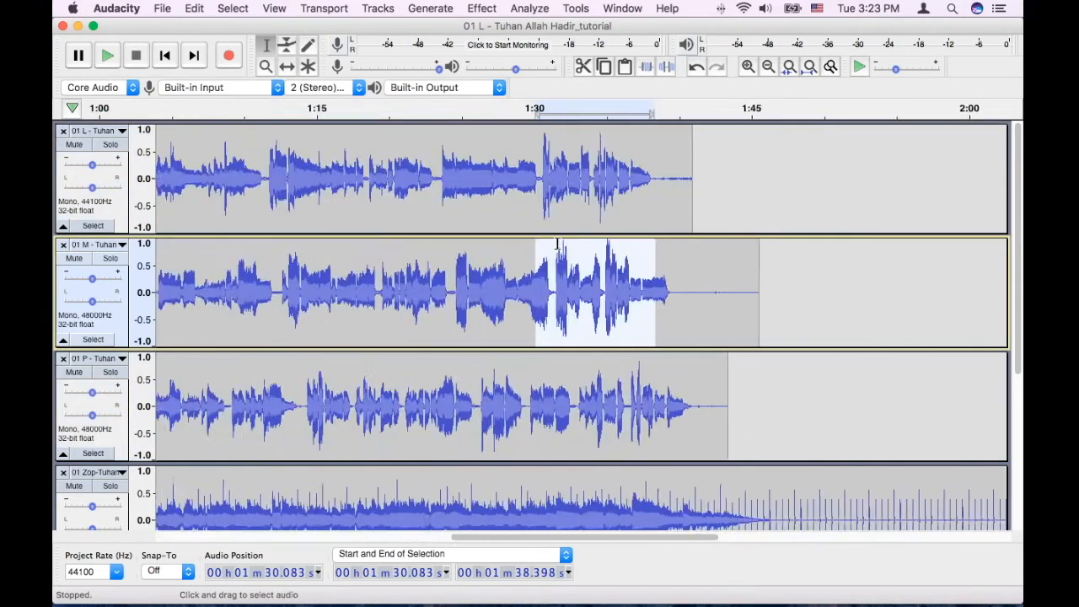
{"action": "scroll", "coordinate": [556, 244], "scroll_direction": "up", "scroll_amount": 2}
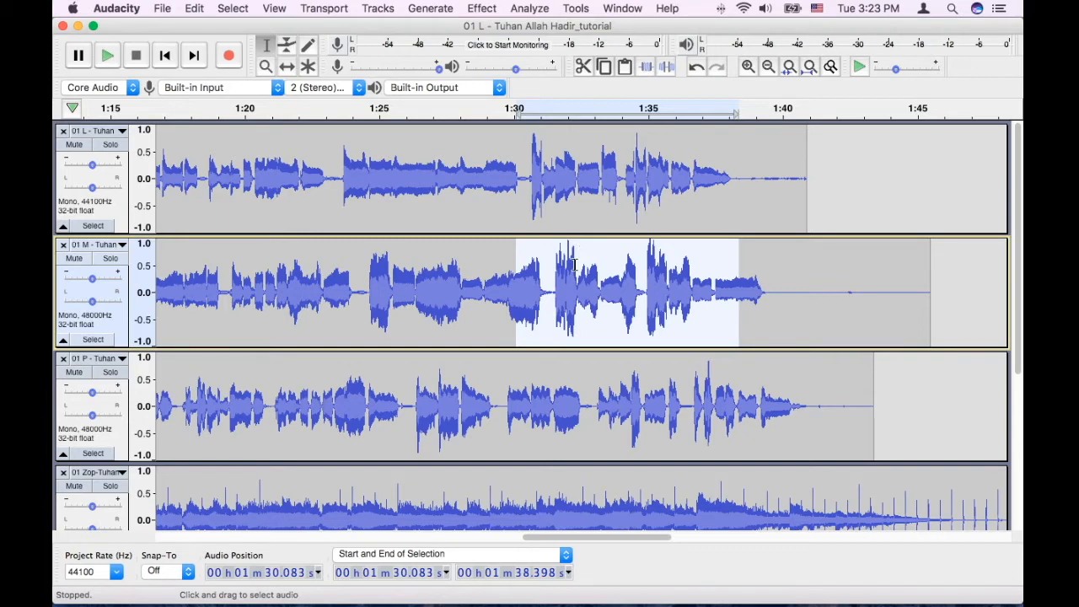
{"action": "scroll", "coordinate": [417, 262], "scroll_direction": "down", "scroll_amount": 4}
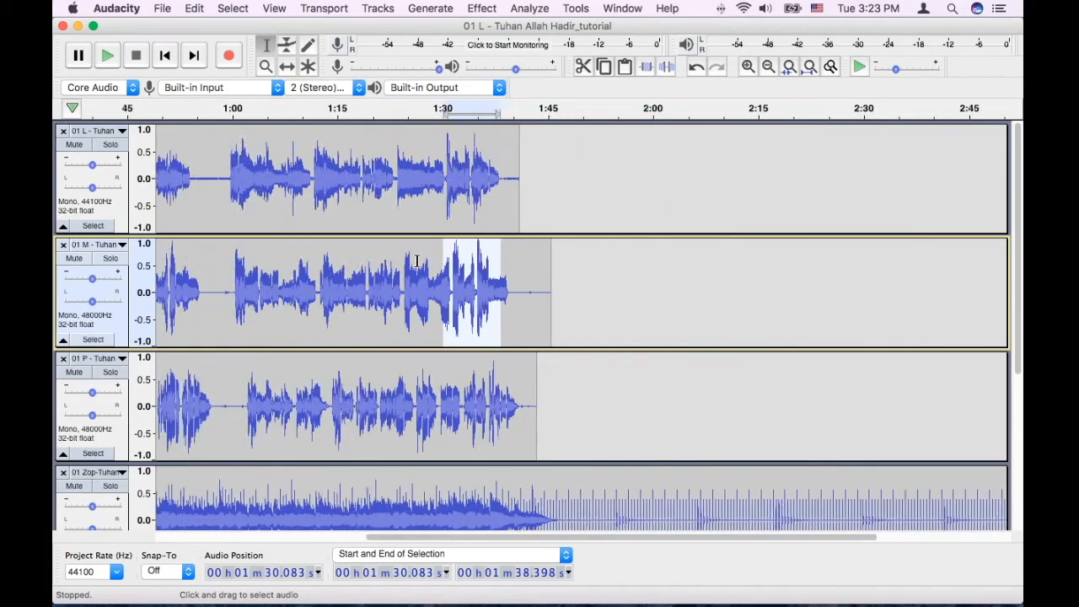
{"action": "scroll", "coordinate": [214, 212], "scroll_direction": "left", "scroll_amount": 5}
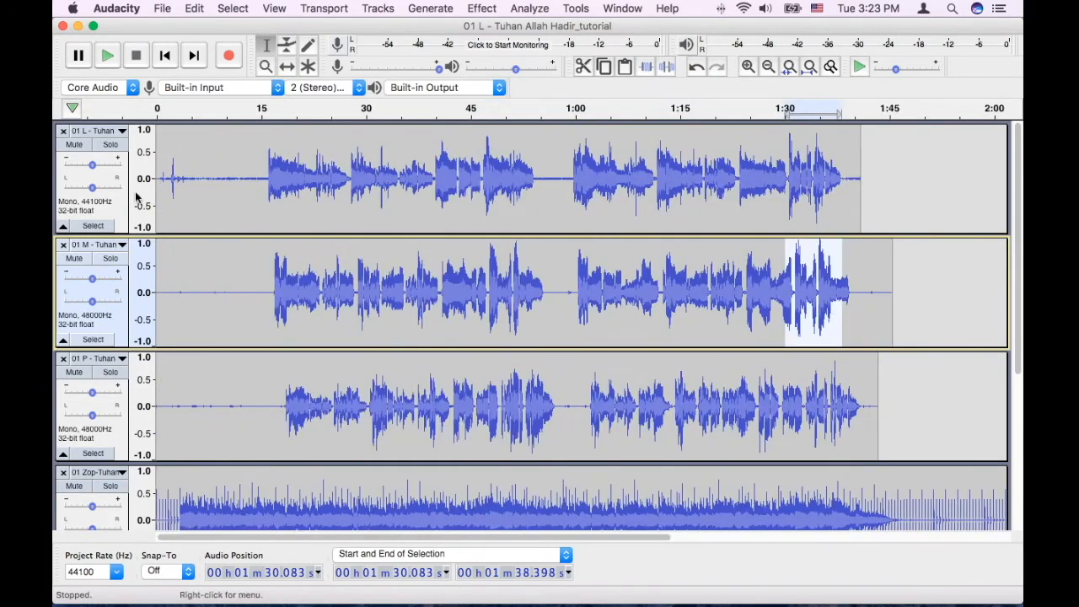
Normalize the 01 L, 01 M and 01 P tracks to a peak amplitude of -2.5 dB with DC offset removed.
{"action": "left_click", "coordinate": [93, 226]}
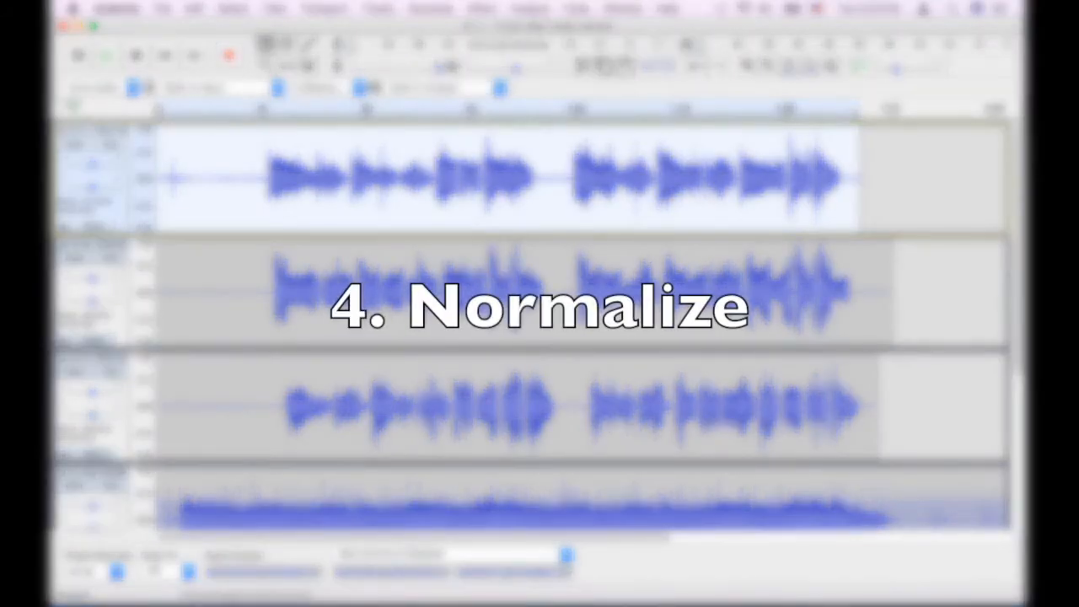
{"action": "left_click", "coordinate": [93, 341], "text": "shift"}
{"action": "left_click", "coordinate": [92, 454], "text": "shift"}
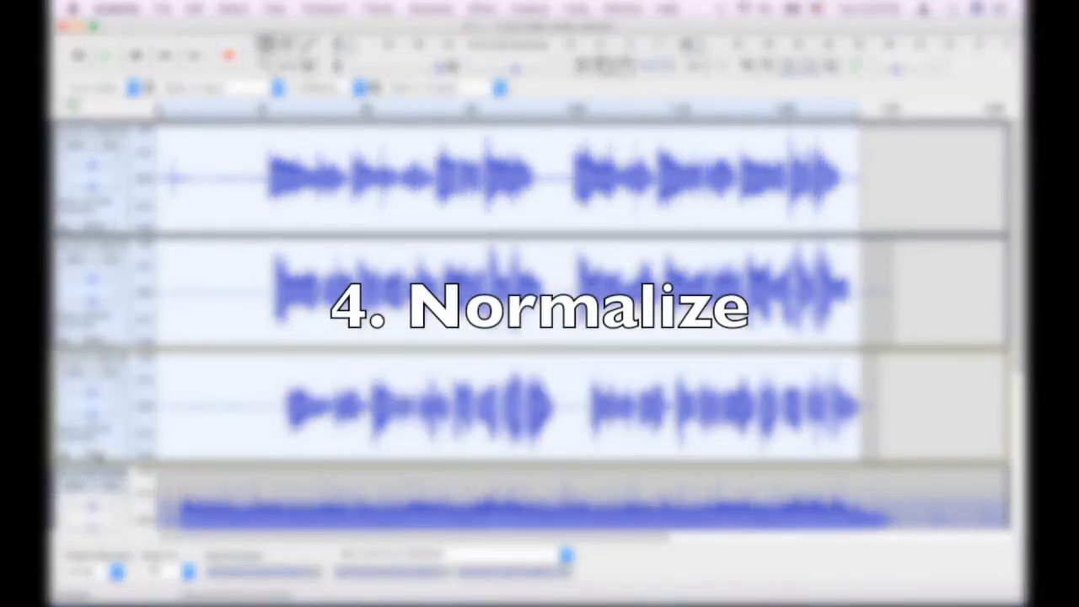
{"action": "left_click", "coordinate": [423, 10]}
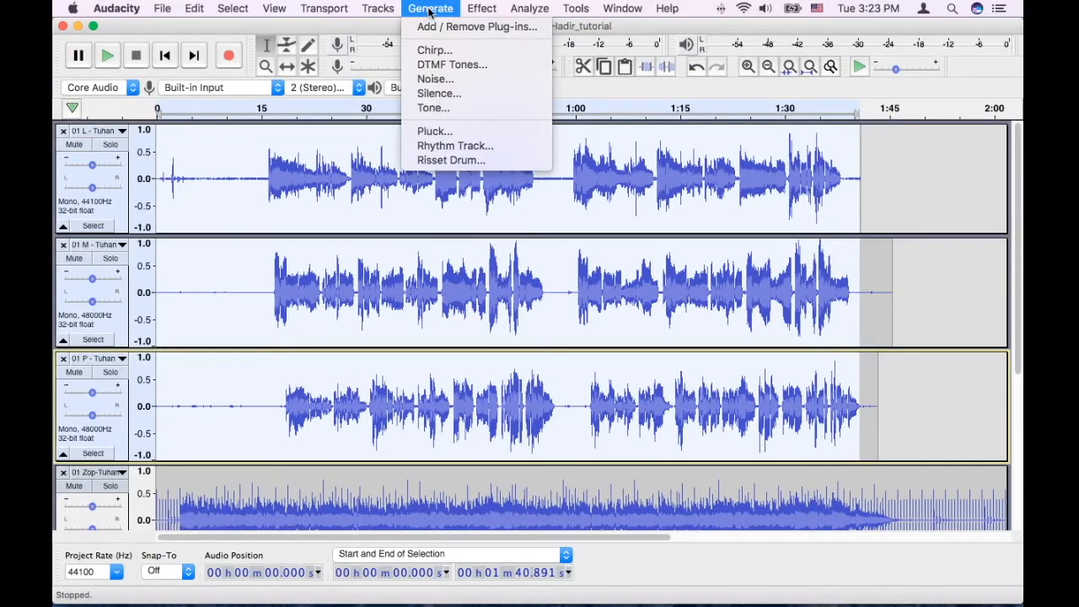
{"action": "mouse_move", "coordinate": [482, 9]}
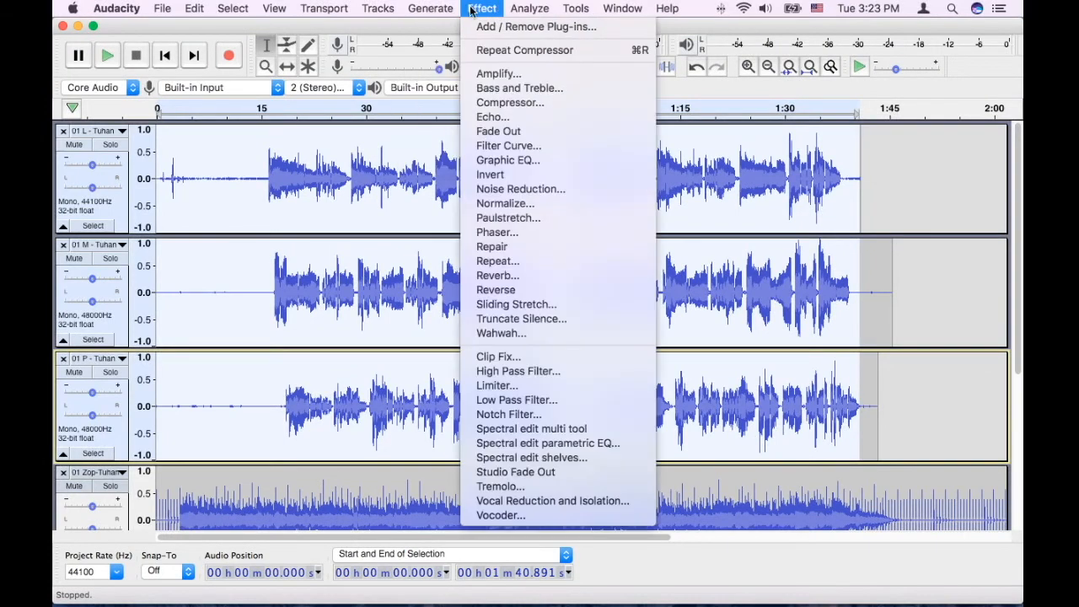
{"action": "left_click", "coordinate": [518, 205]}
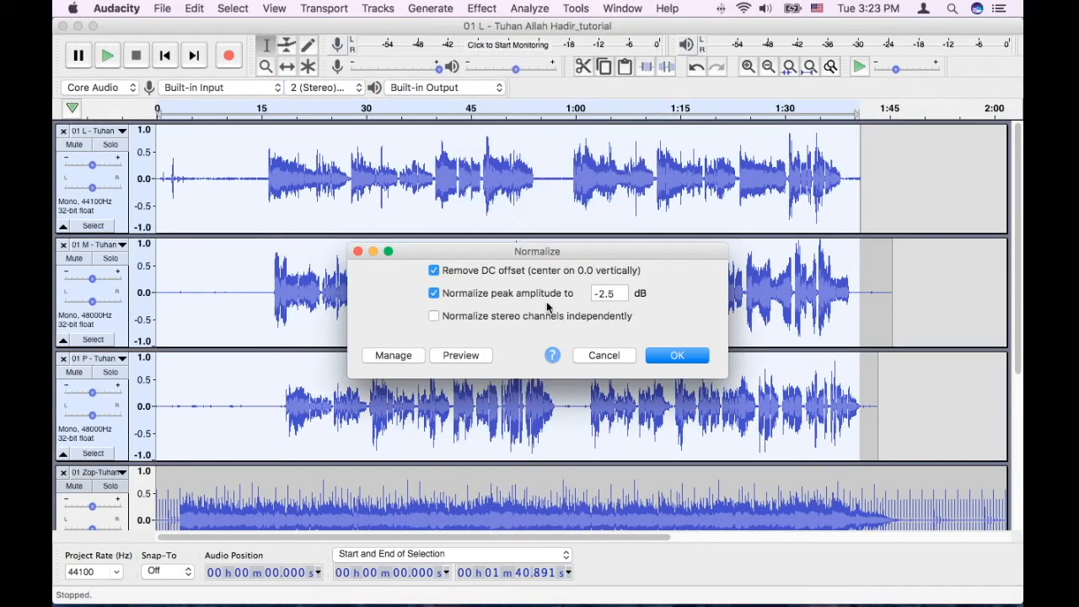
{"action": "left_click", "coordinate": [686, 355]}
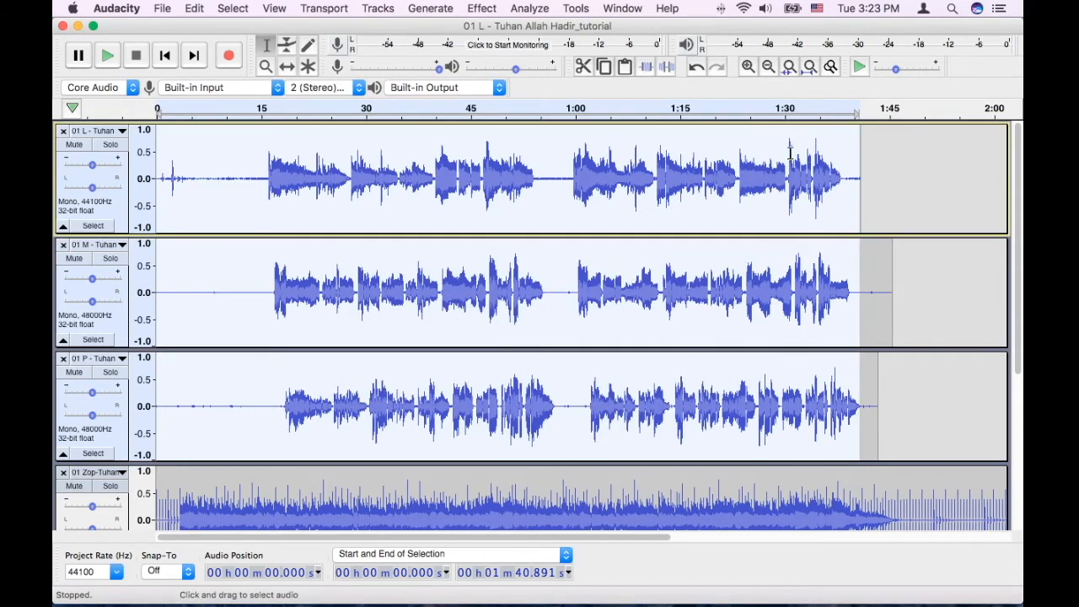
Inspect the normalized 01 L track, including the stray sound at its start from about 1.2 to 3.8 seconds.
{"action": "left_click", "coordinate": [659, 183]}
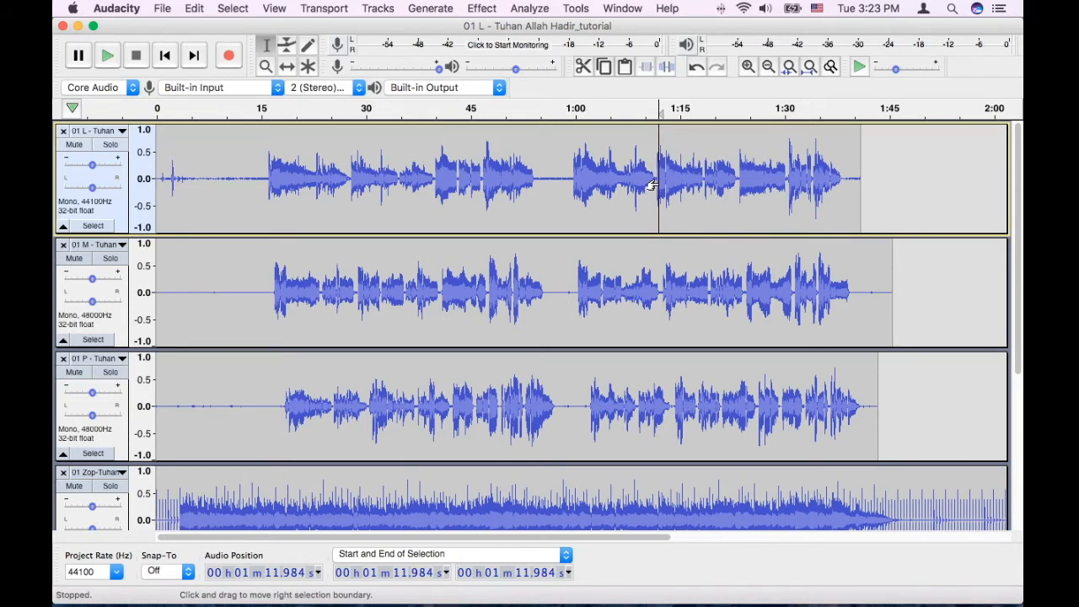
{"action": "left_click", "coordinate": [511, 178]}
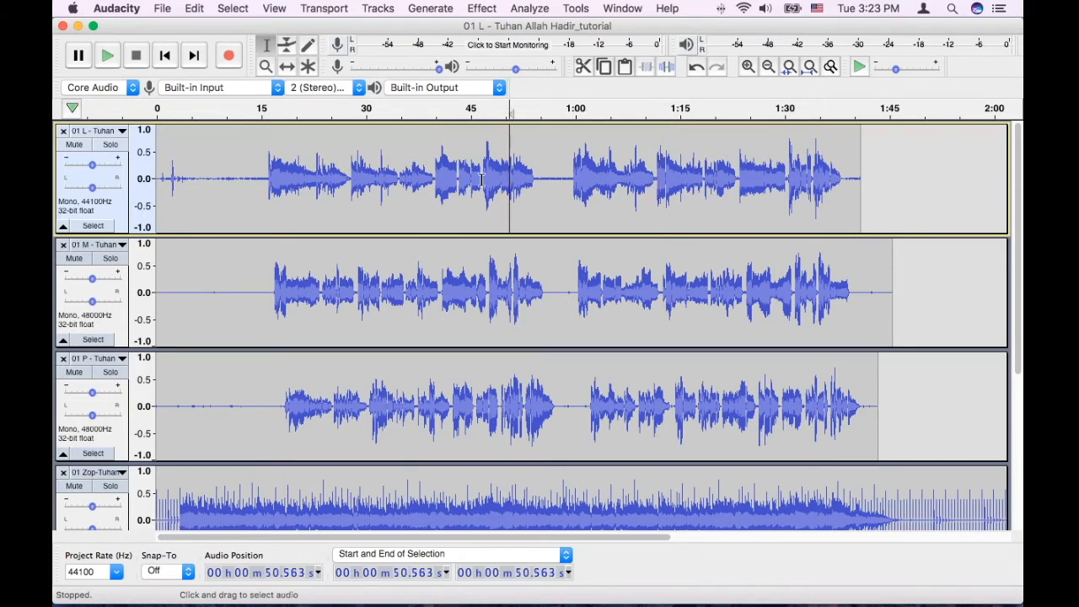
{"action": "left_click", "coordinate": [333, 175]}
{"action": "left_click", "coordinate": [165, 177]}
{"action": "left_click_drag", "start_coordinate": [164, 177], "coordinate": [183, 177]}
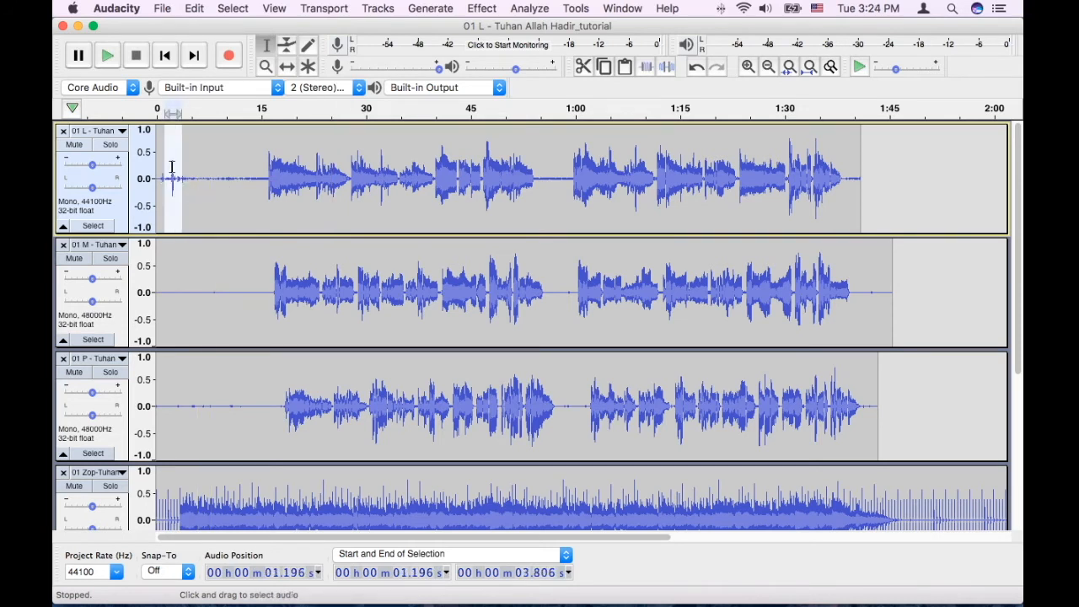
{"action": "left_click", "coordinate": [251, 203]}
Switch to the "01 - Tuhan Allah Hadir" project, examine its label track around the Masuk label, and return to the tutorial project.
{"action": "scroll", "coordinate": [253, 337], "scroll_direction": "down", "scroll_amount": 5}
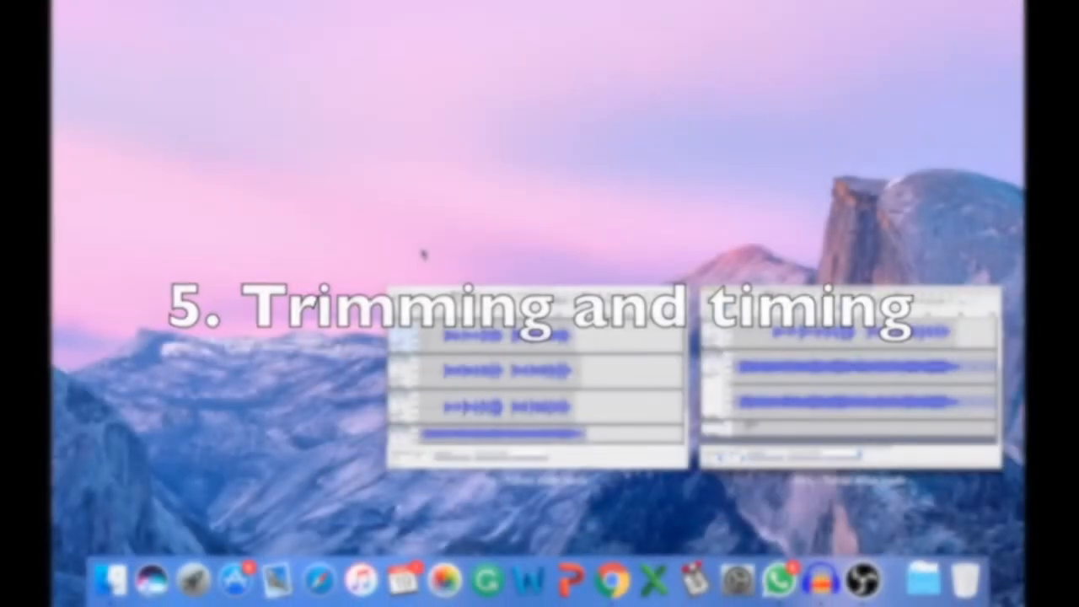
{"action": "left_click", "coordinate": [507, 370]}
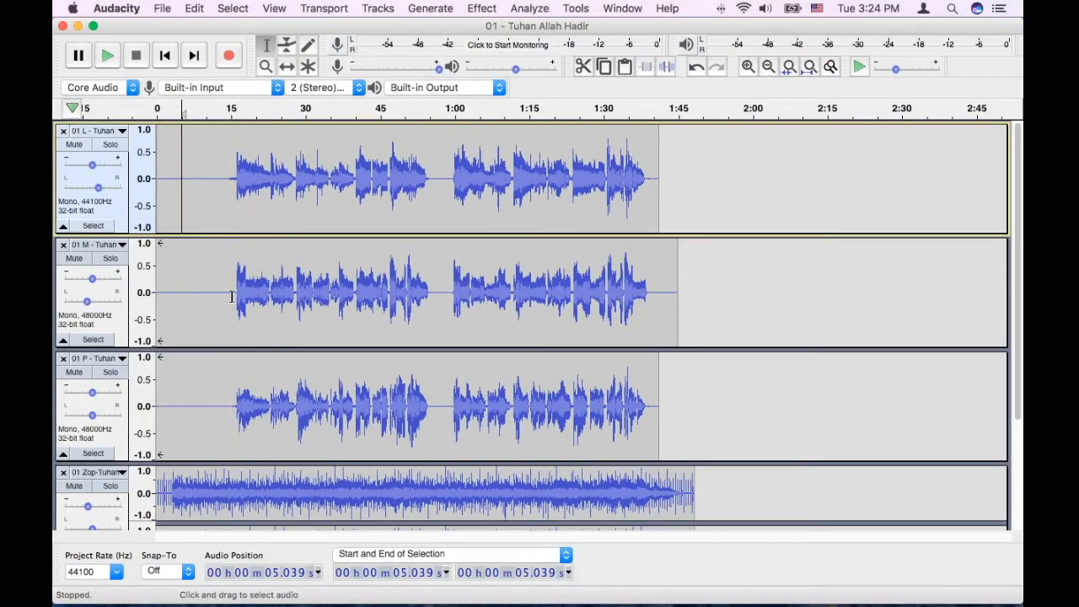
{"action": "scroll", "coordinate": [231, 296], "scroll_direction": "down", "scroll_amount": 4}
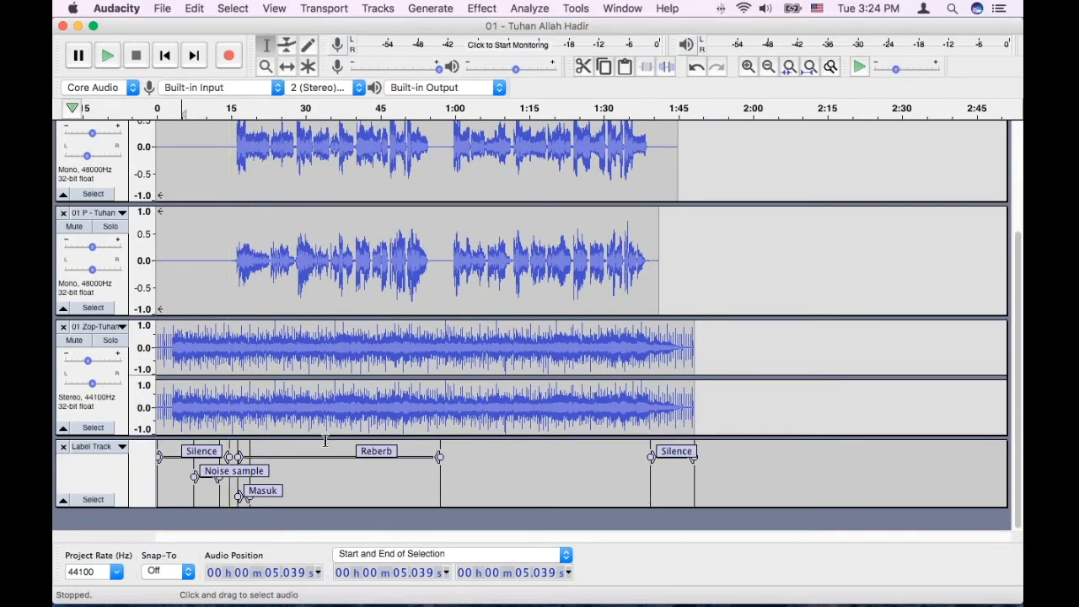
{"action": "scroll", "coordinate": [230, 458], "scroll_direction": "up", "scroll_amount": 2, "text": "ctrl"}
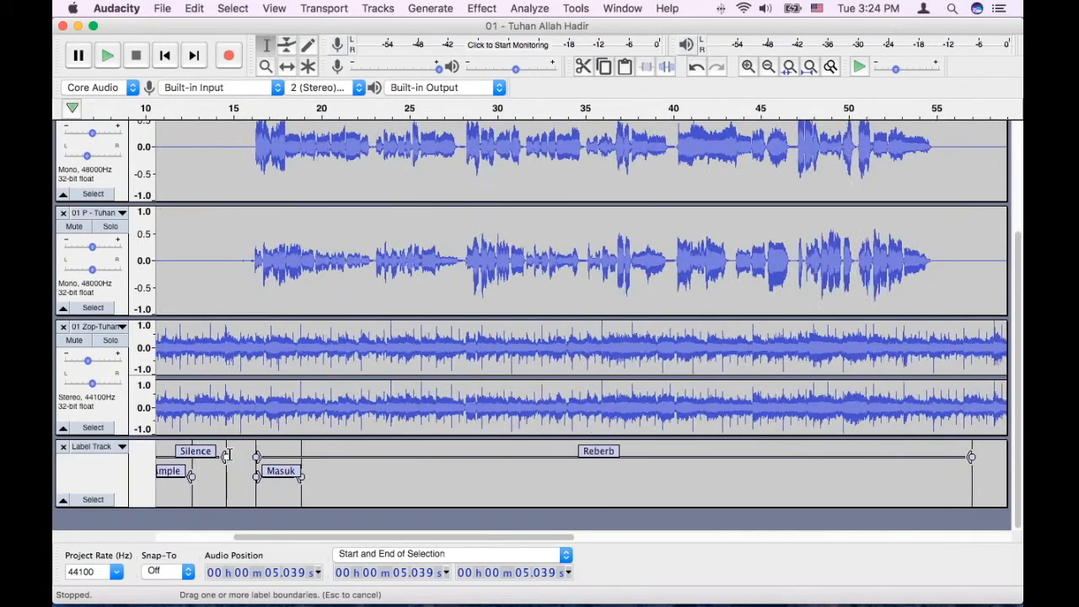
{"action": "left_click", "coordinate": [257, 489]}
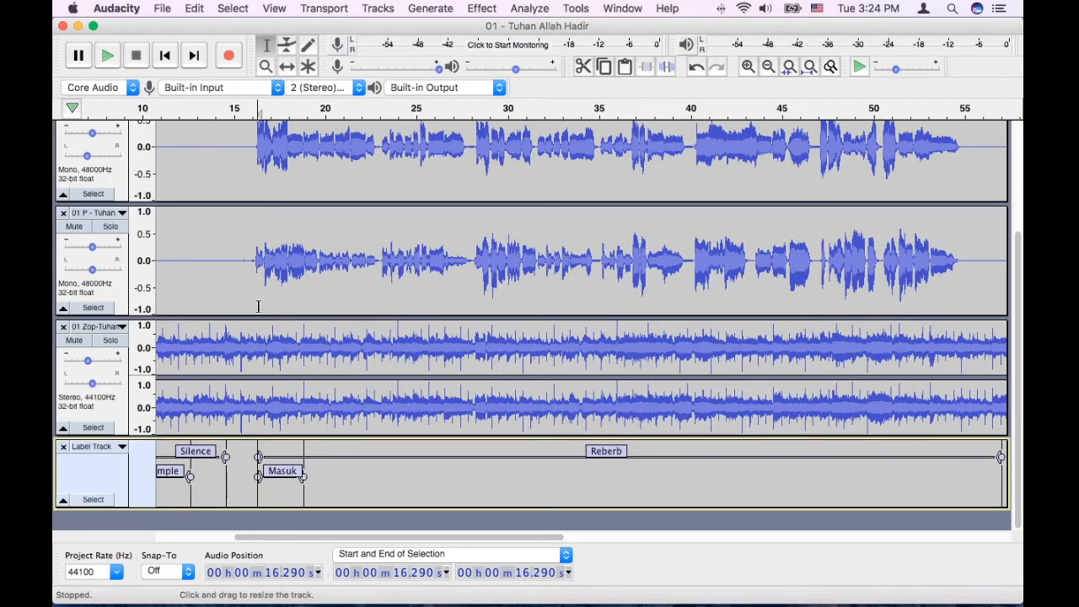
{"action": "scroll", "coordinate": [250, 493], "scroll_direction": "down", "scroll_amount": 2, "text": "ctrl"}
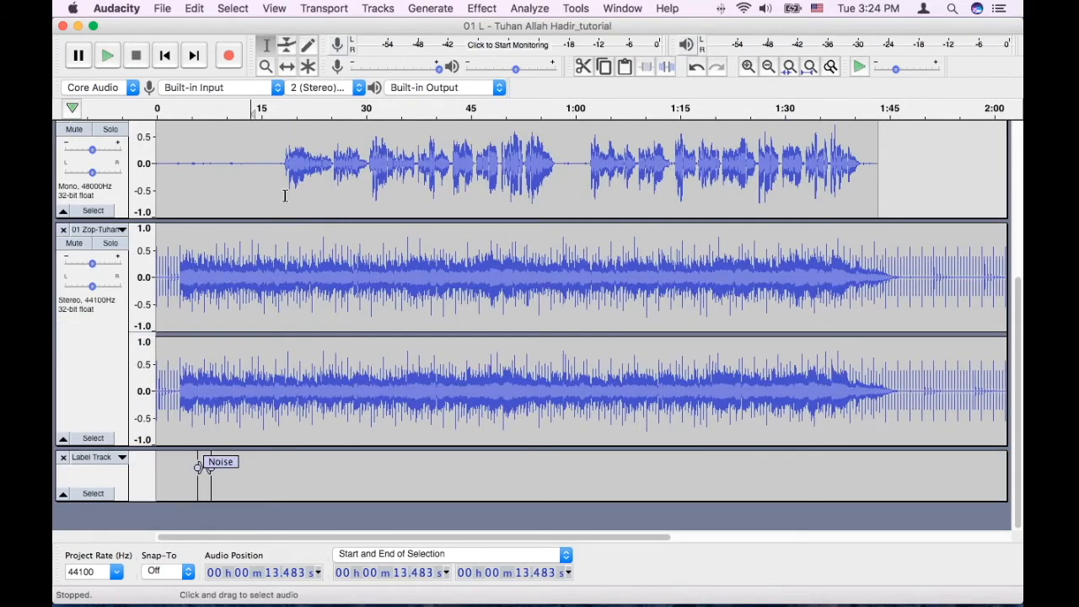
Play the mix from about 12.7 seconds to listen for the point where the vocals should enter.
{"action": "scroll", "coordinate": [295, 253], "scroll_direction": "up", "scroll_amount": 5}
{"action": "scroll", "coordinate": [285, 196], "scroll_direction": "down", "scroll_amount": 5}
{"action": "left_click", "coordinate": [262, 260]}
{"action": "left_click", "coordinate": [245, 260]}
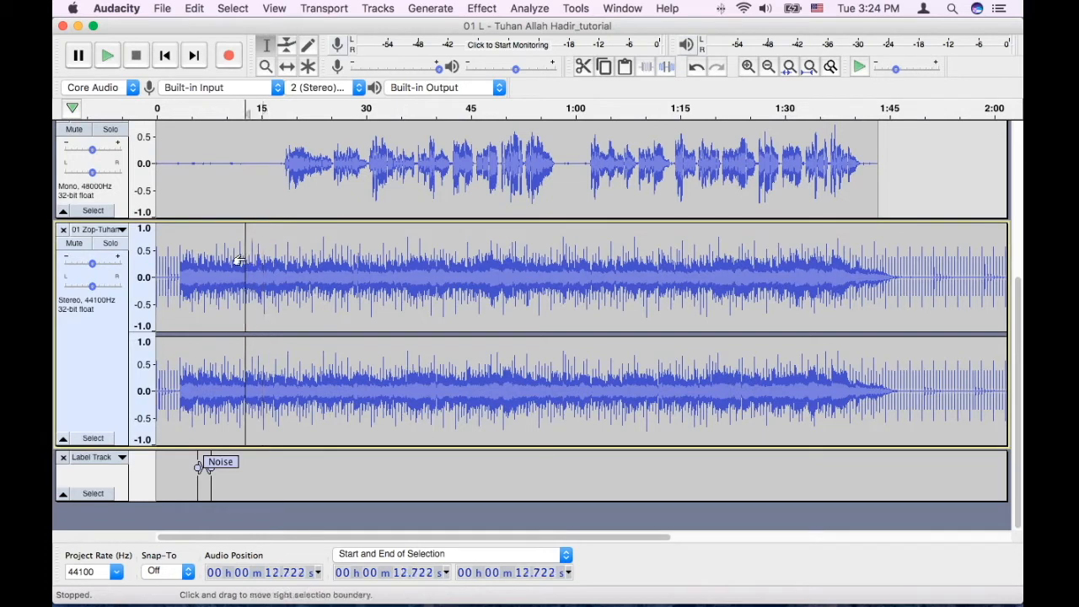
{"action": "key", "text": "space"}
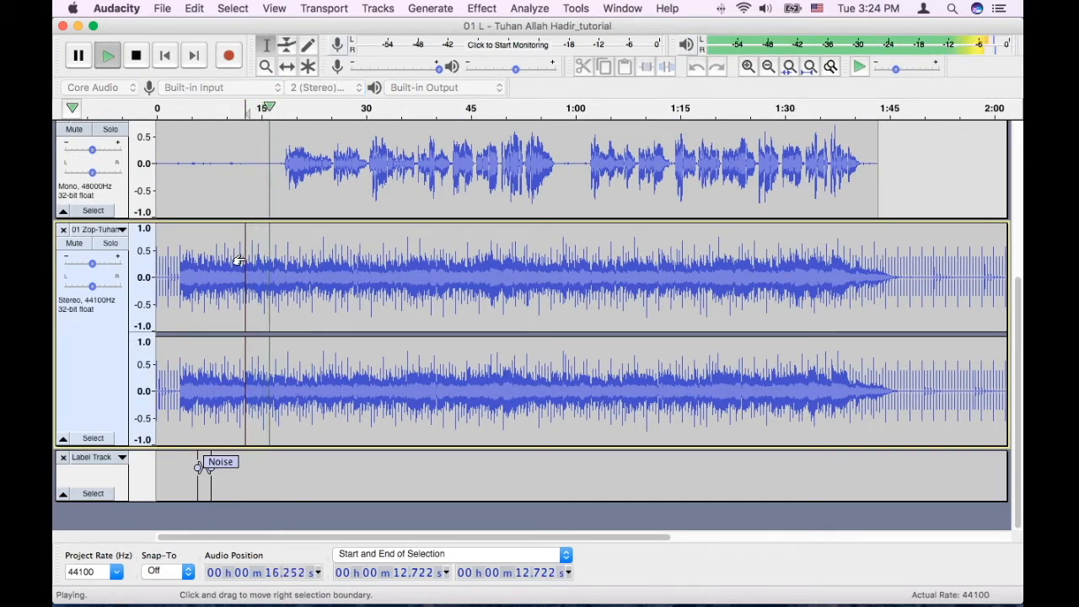
{"action": "key", "text": "space"}
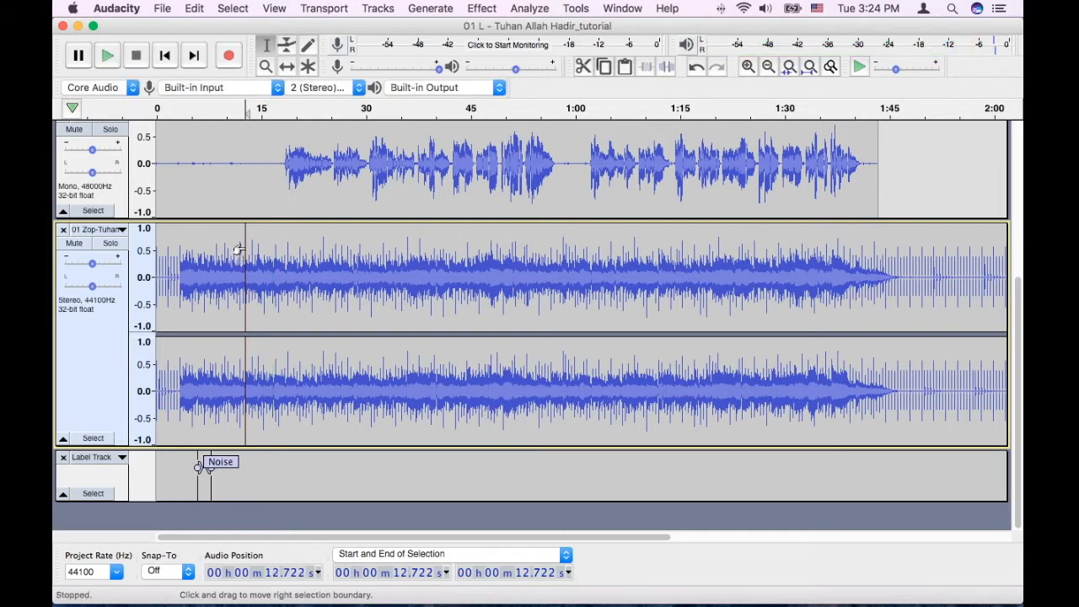
Solo the 01 Zop backing track and place the cursor at the vocal entry point, about 16.28 seconds.
{"action": "left_click", "coordinate": [110, 243]}
{"action": "left_click", "coordinate": [272, 266]}
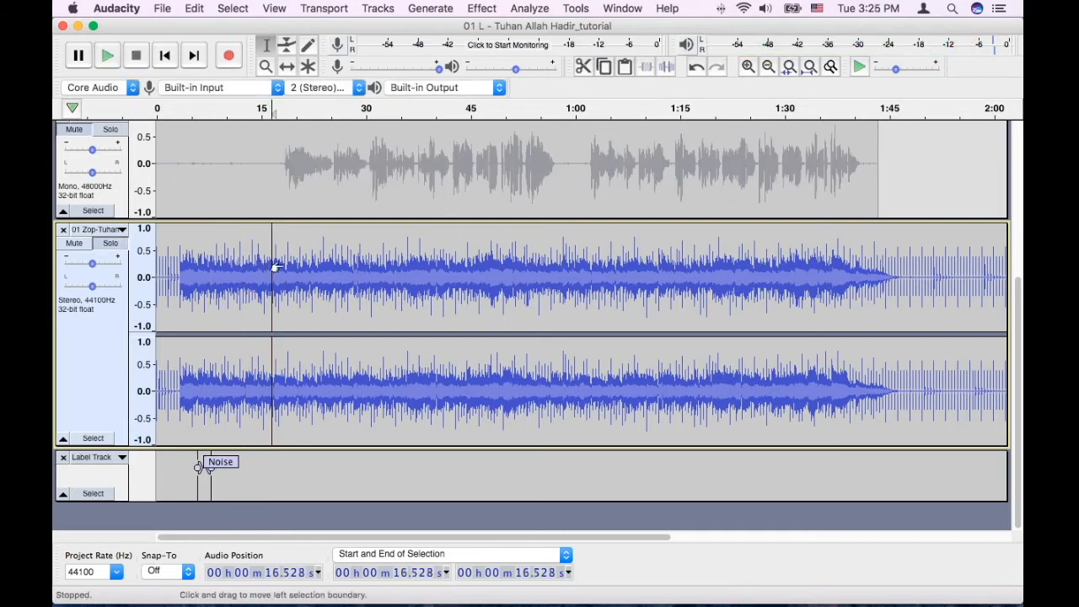
{"action": "scroll", "coordinate": [271, 267], "scroll_direction": "up", "scroll_amount": 3}
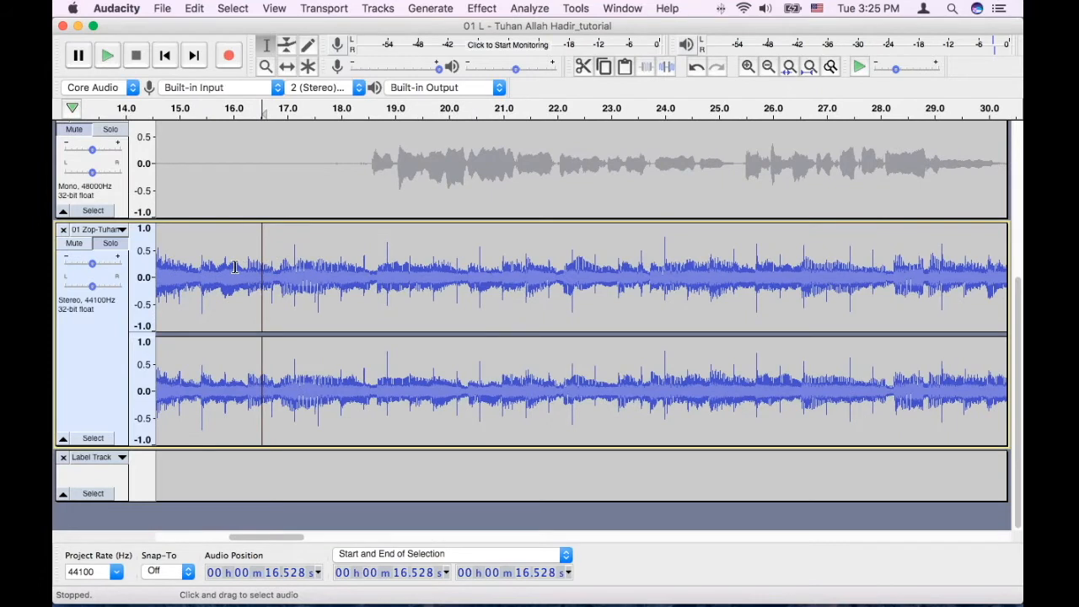
{"action": "left_click", "coordinate": [236, 267]}
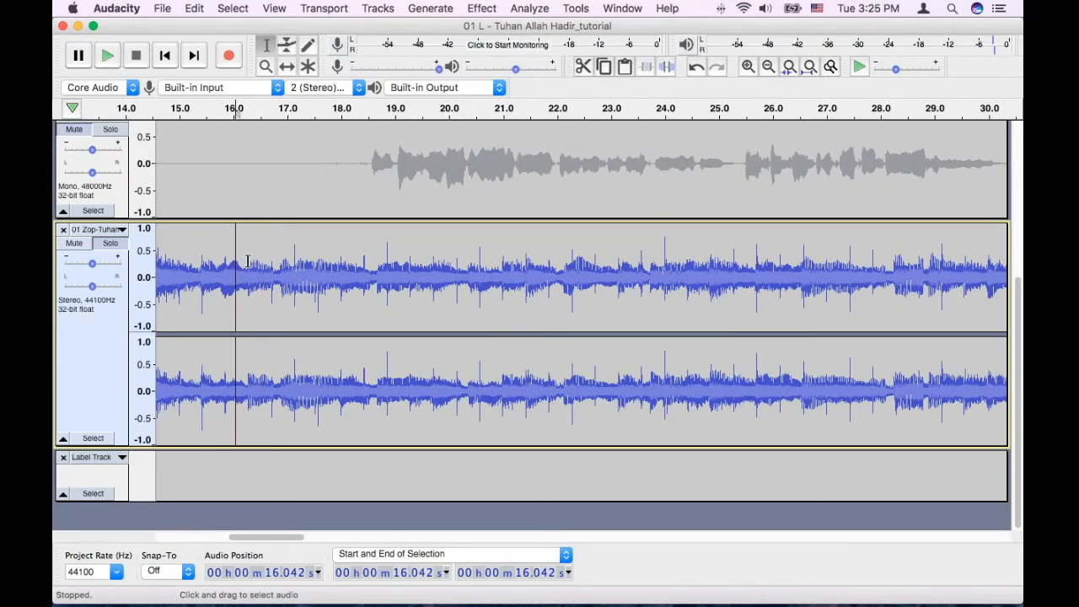
{"action": "left_click", "coordinate": [248, 261]}
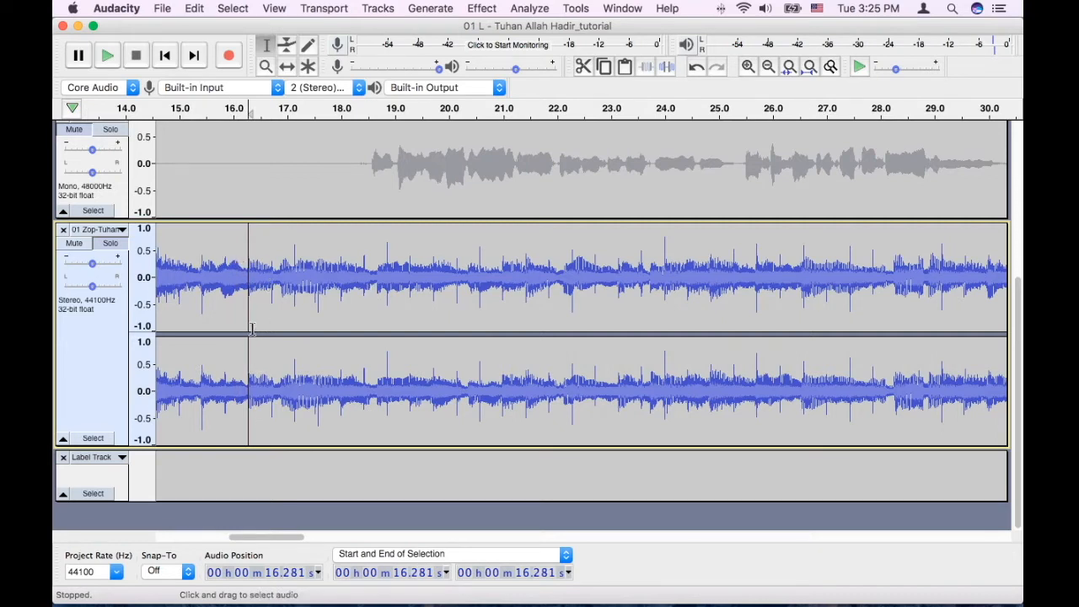
Label the backing track's region from 16.266 to 18.425 seconds as "Masuk".
{"action": "left_click_drag", "start_coordinate": [243, 316], "coordinate": [381, 319]}
{"action": "key", "text": "super+b"}
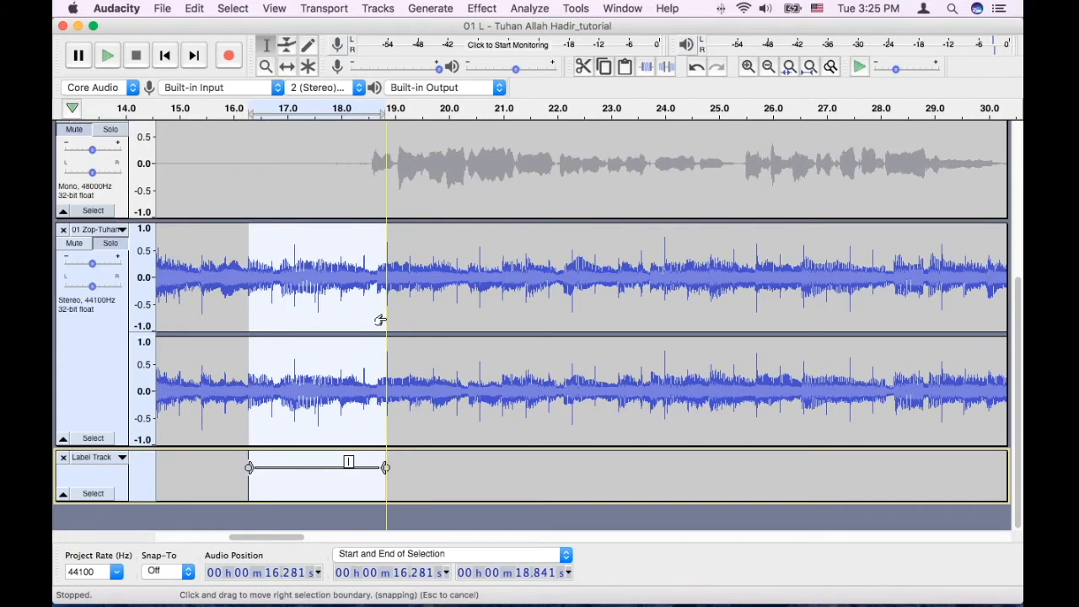
{"action": "key", "text": "F6"}
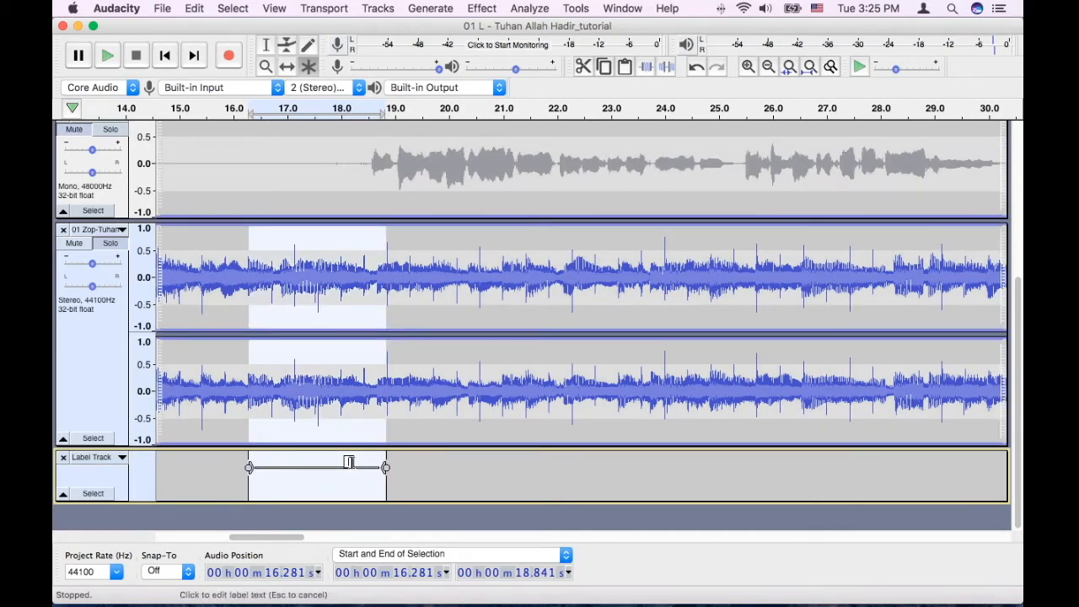
{"action": "left_click", "coordinate": [92, 457]}
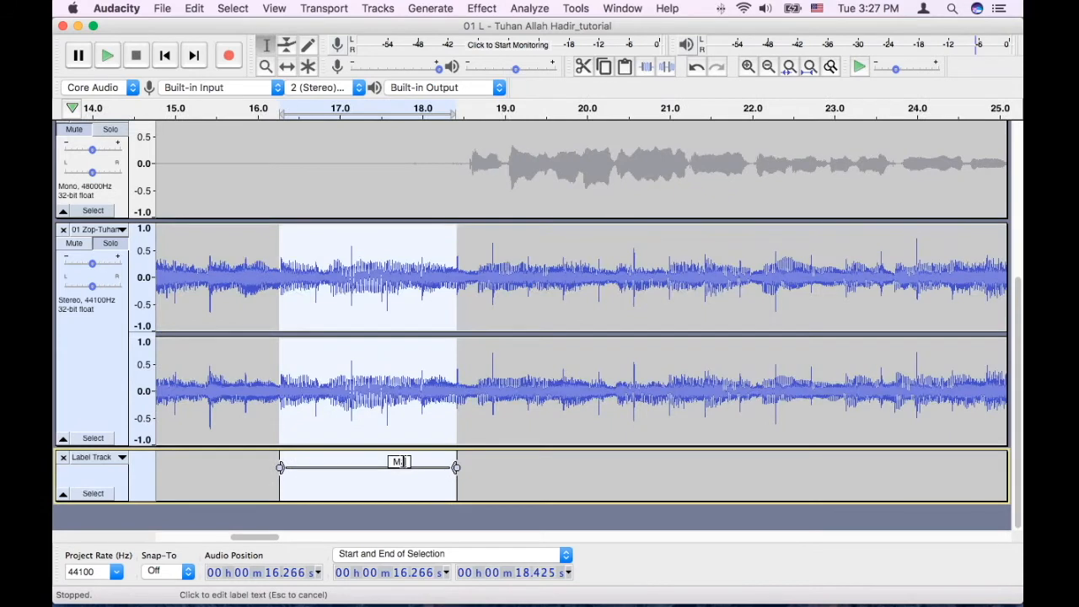
{"action": "type", "text": "suk"}
{"action": "left_click", "coordinate": [390, 357]}
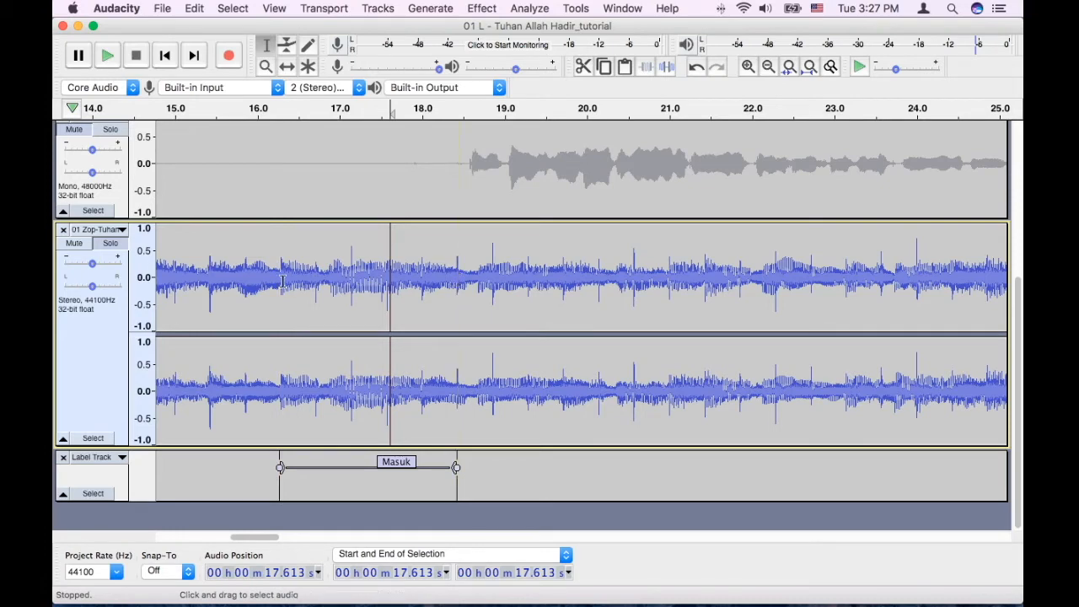
Compare where the three vocal tracks start singing, and solo the 01 L track.
{"action": "scroll", "coordinate": [279, 280], "scroll_direction": "up", "scroll_amount": 5}
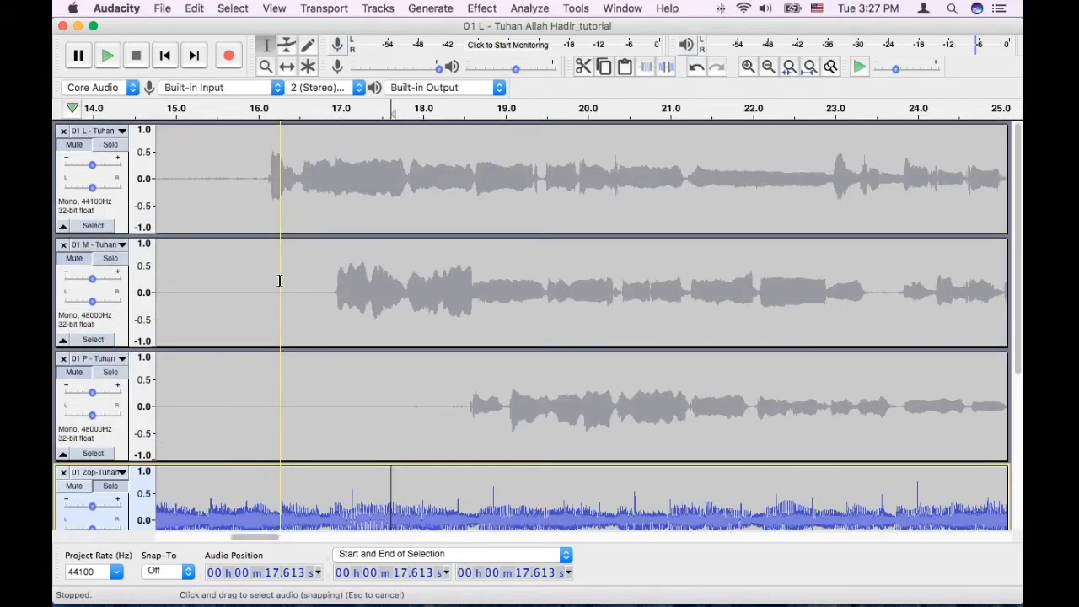
{"action": "scroll", "coordinate": [279, 281], "scroll_direction": "down", "scroll_amount": 3}
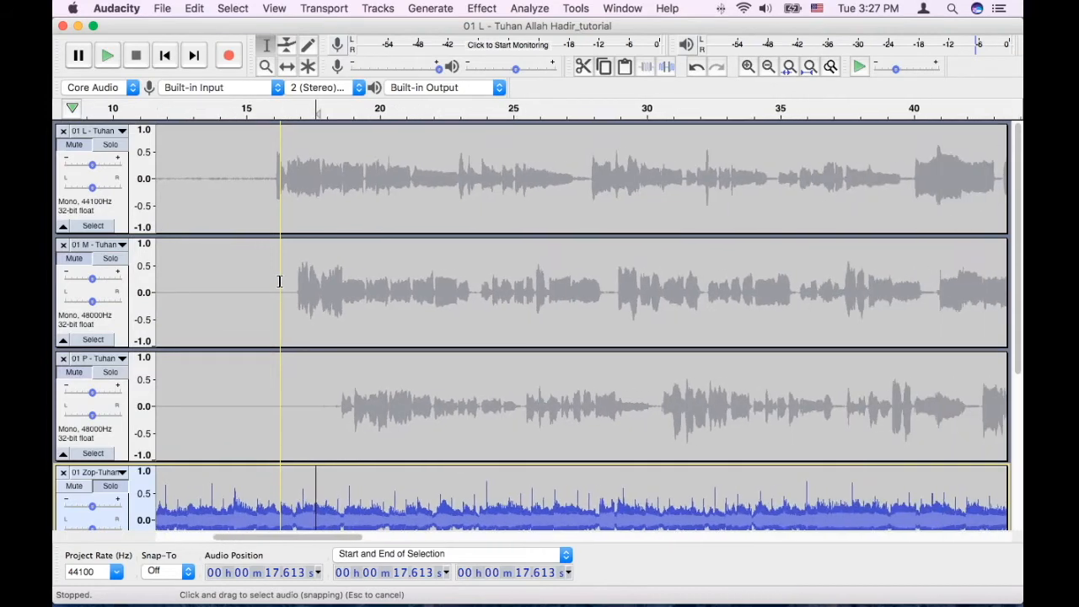
{"action": "scroll", "coordinate": [279, 281], "scroll_direction": "up", "scroll_amount": 2}
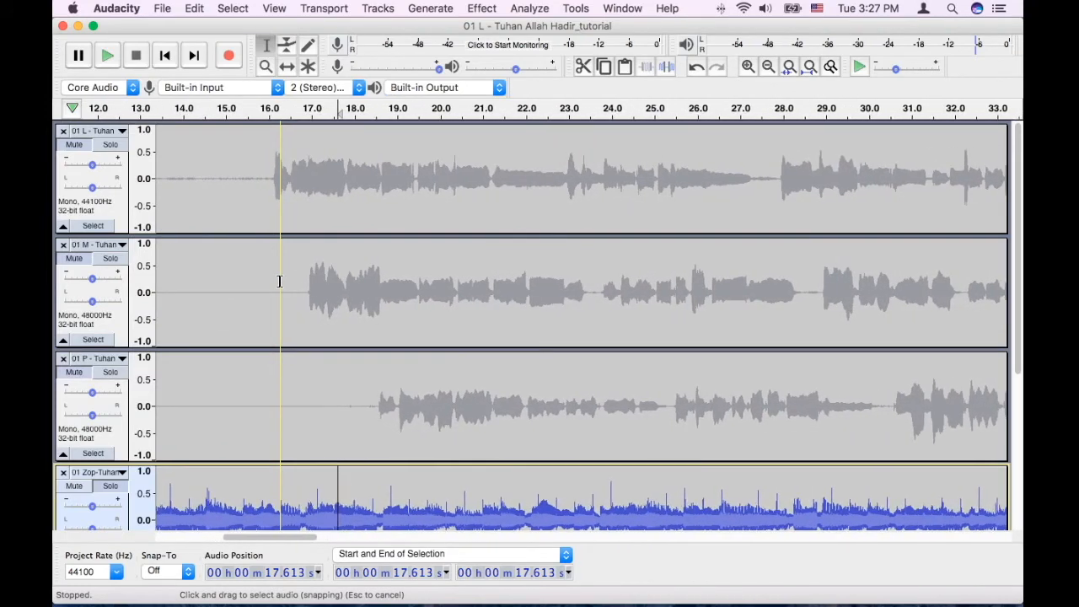
{"action": "left_click", "coordinate": [324, 291]}
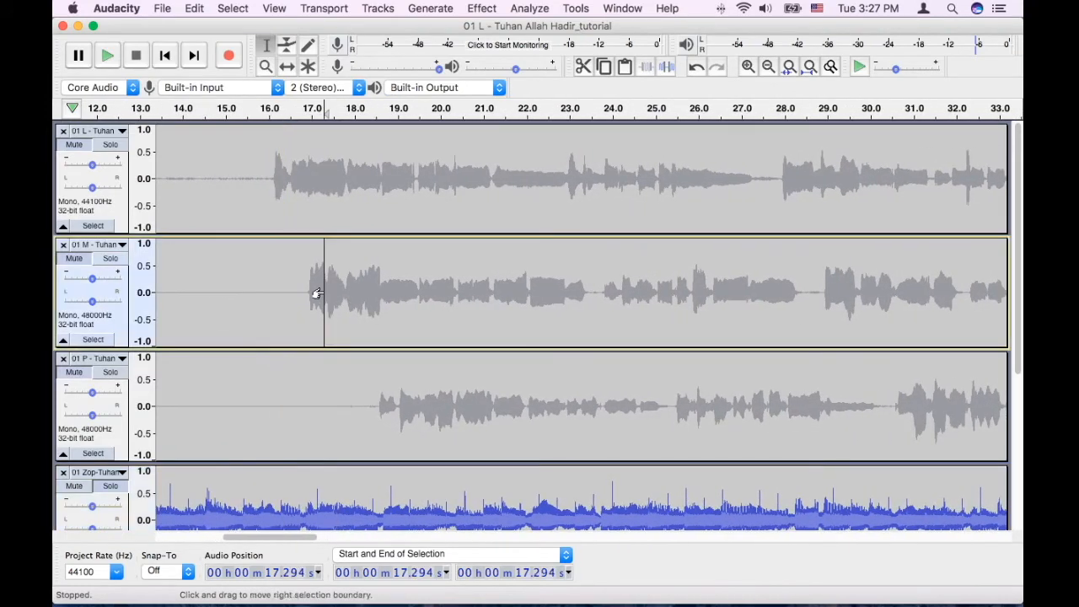
{"action": "left_click", "coordinate": [330, 178]}
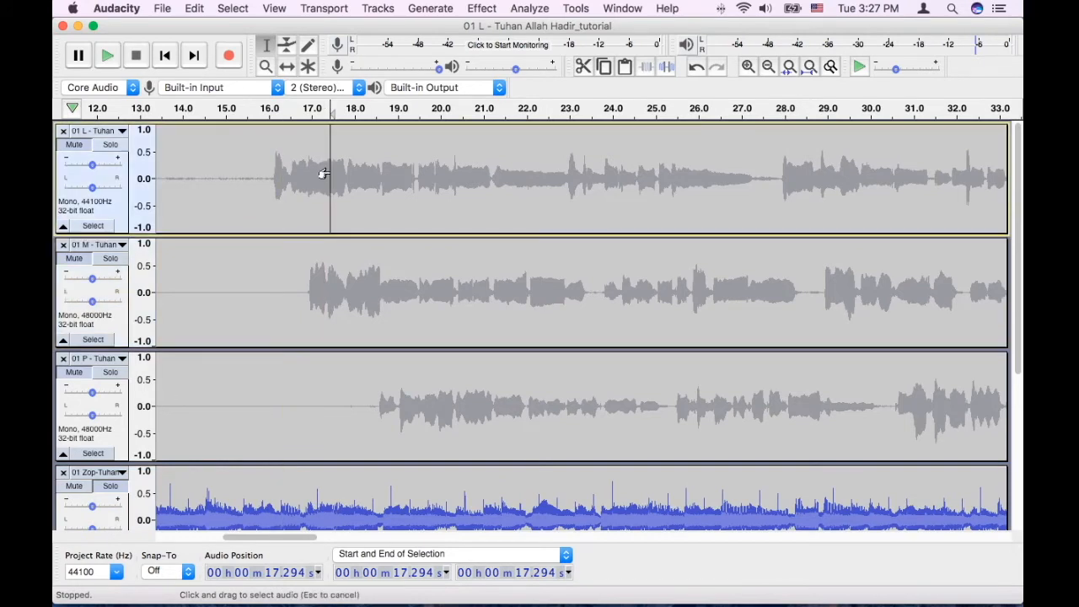
{"action": "left_click", "coordinate": [118, 154]}
{"action": "left_click", "coordinate": [305, 179]}
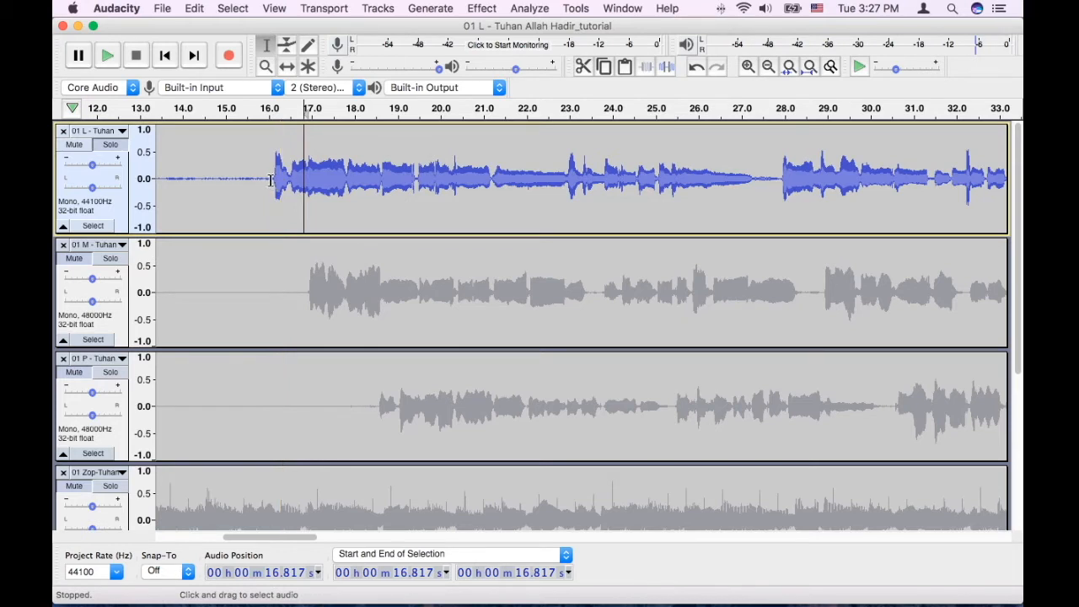
Shift the 01 L track in time so its first vocal begins at the Masuk label's start, 16.266 seconds.
{"action": "left_click", "coordinate": [310, 276]}
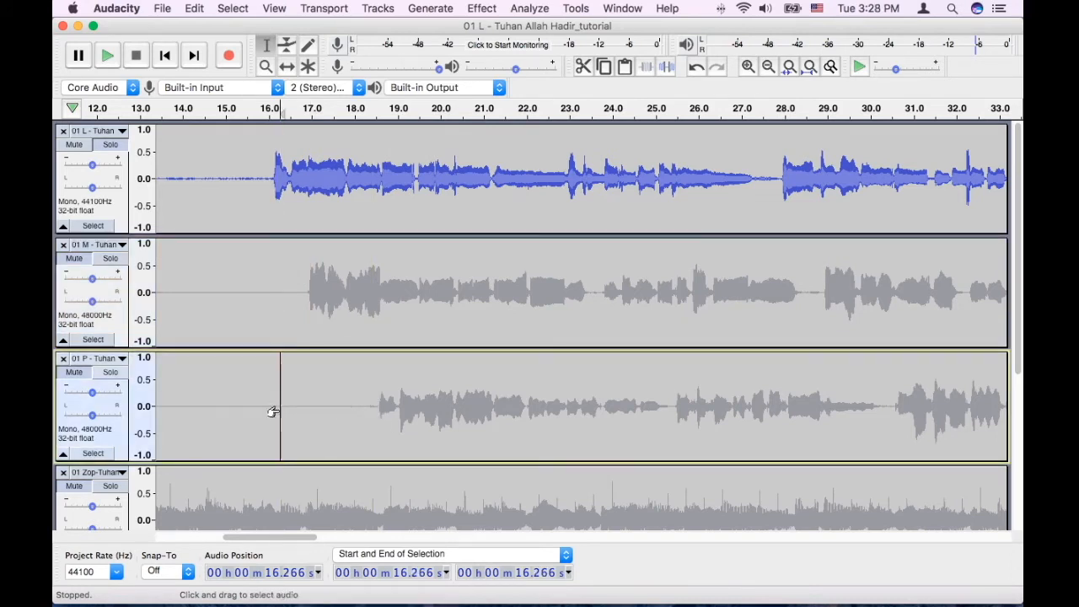
{"action": "left_click", "coordinate": [271, 171]}
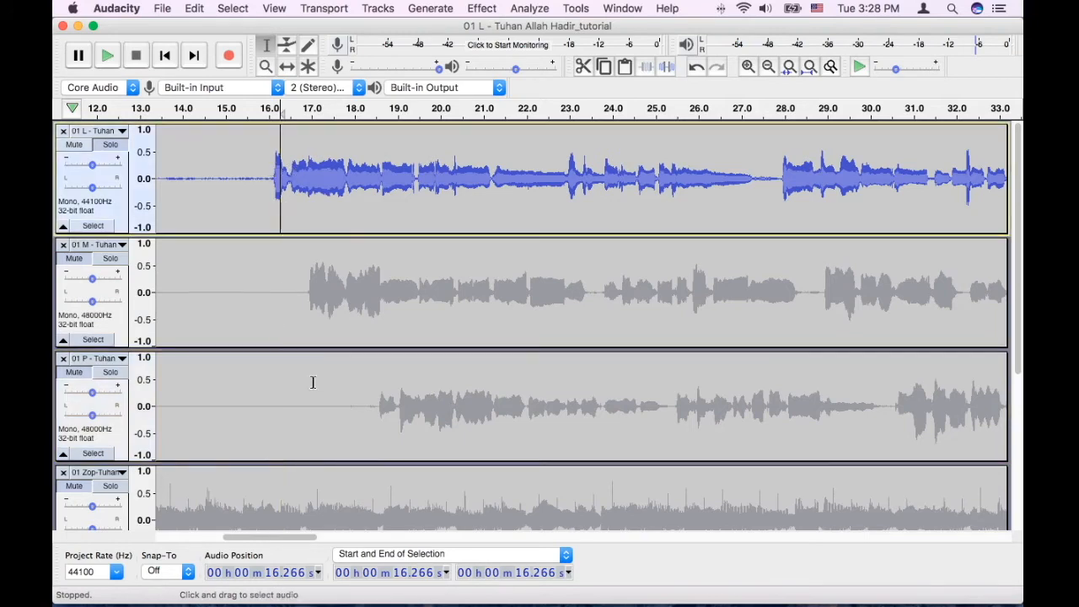
{"action": "scroll", "coordinate": [384, 315], "scroll_direction": "down", "scroll_amount": 5}
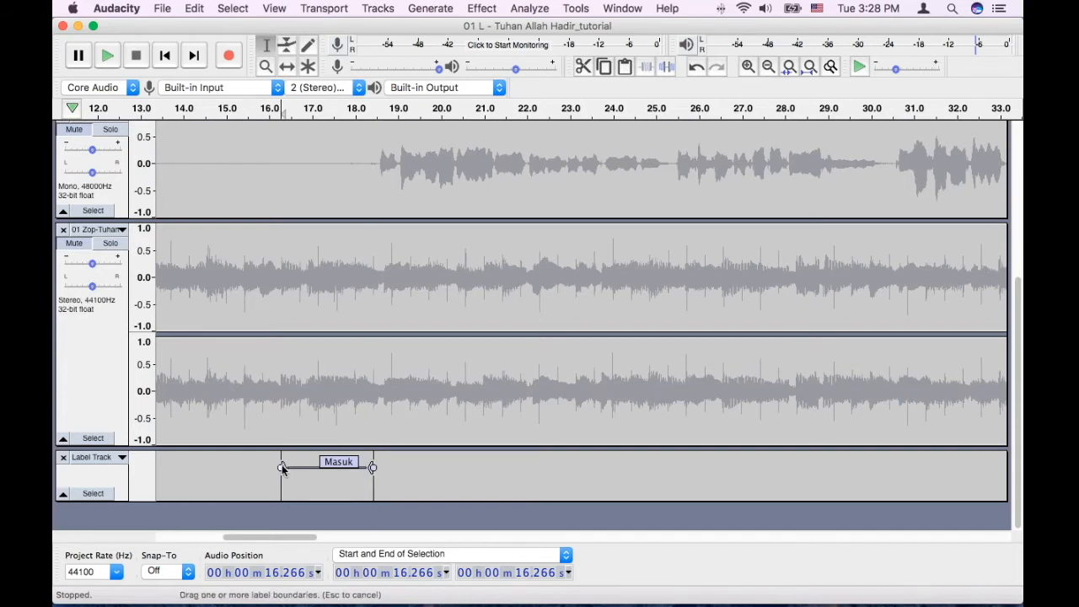
{"action": "scroll", "coordinate": [283, 465], "scroll_direction": "up", "scroll_amount": 5}
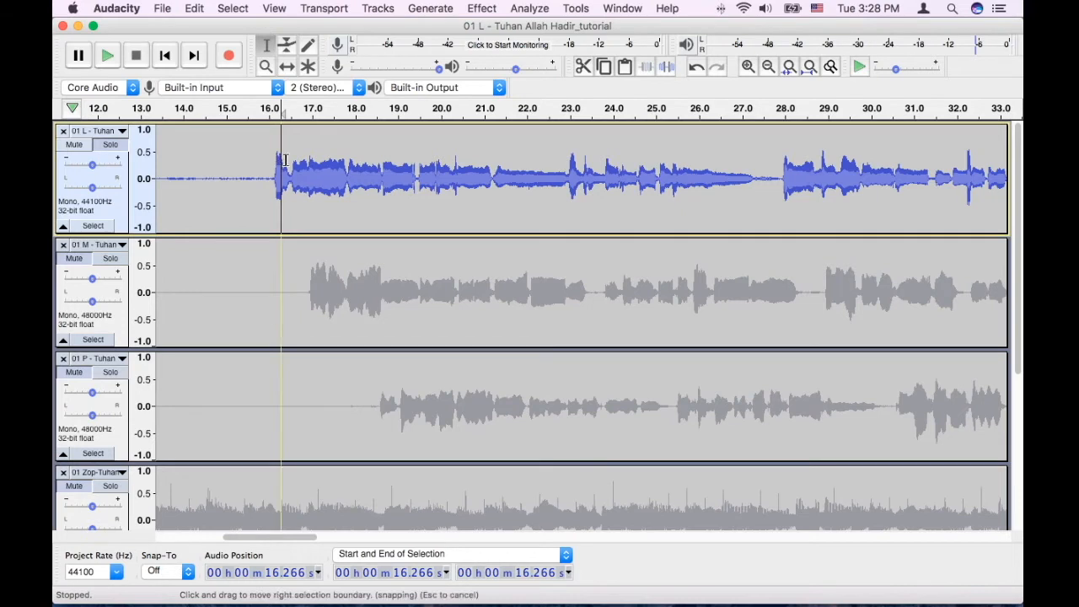
{"action": "left_click", "coordinate": [341, 168]}
{"action": "left_click", "coordinate": [280, 167]}
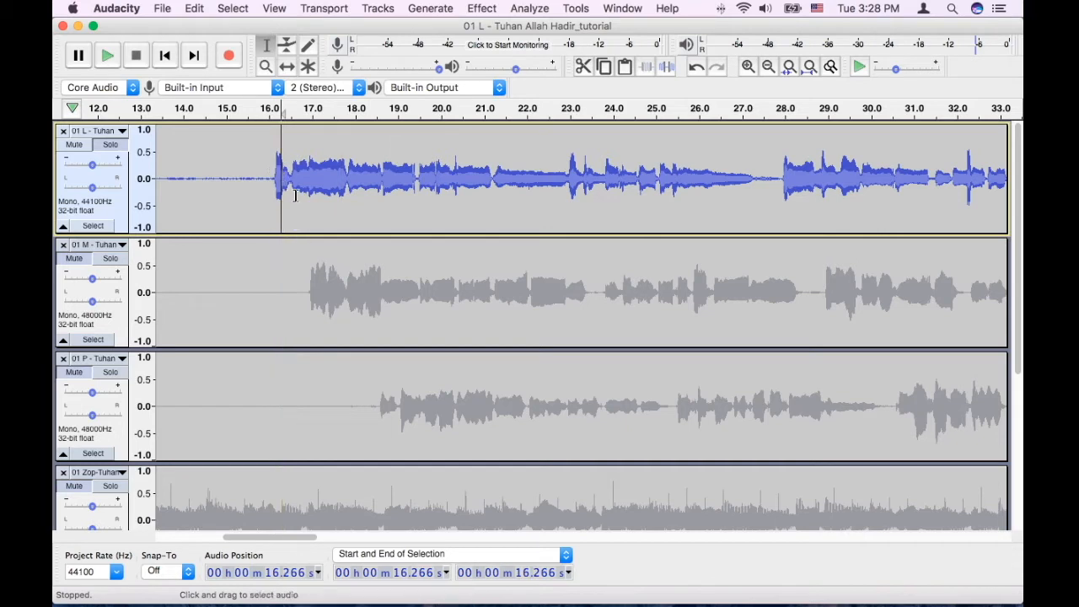
{"action": "left_click", "coordinate": [287, 68]}
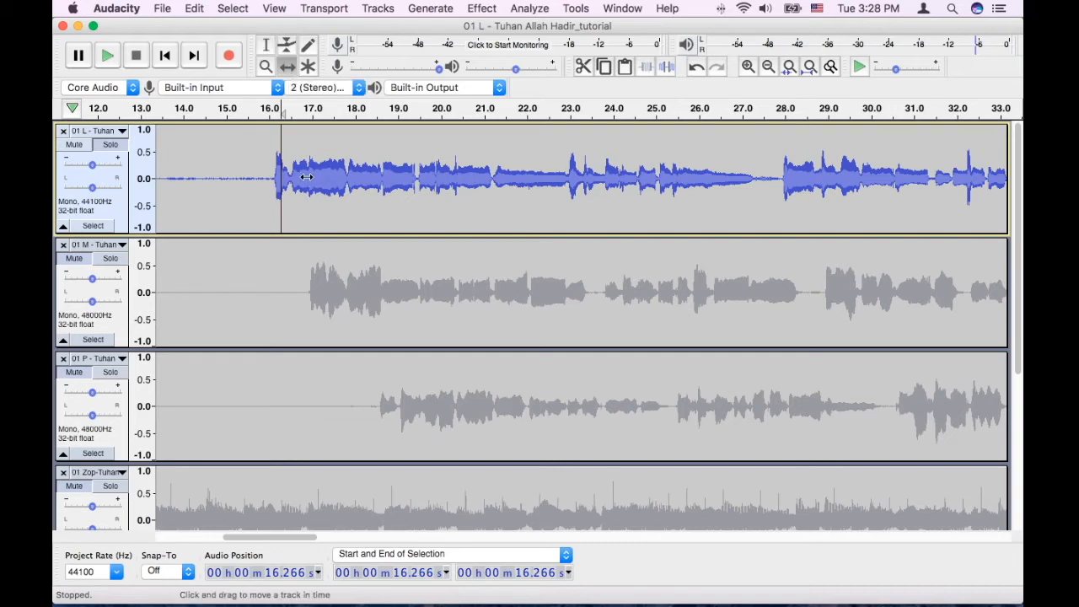
{"action": "scroll", "coordinate": [306, 177], "scroll_direction": "up", "scroll_amount": 4}
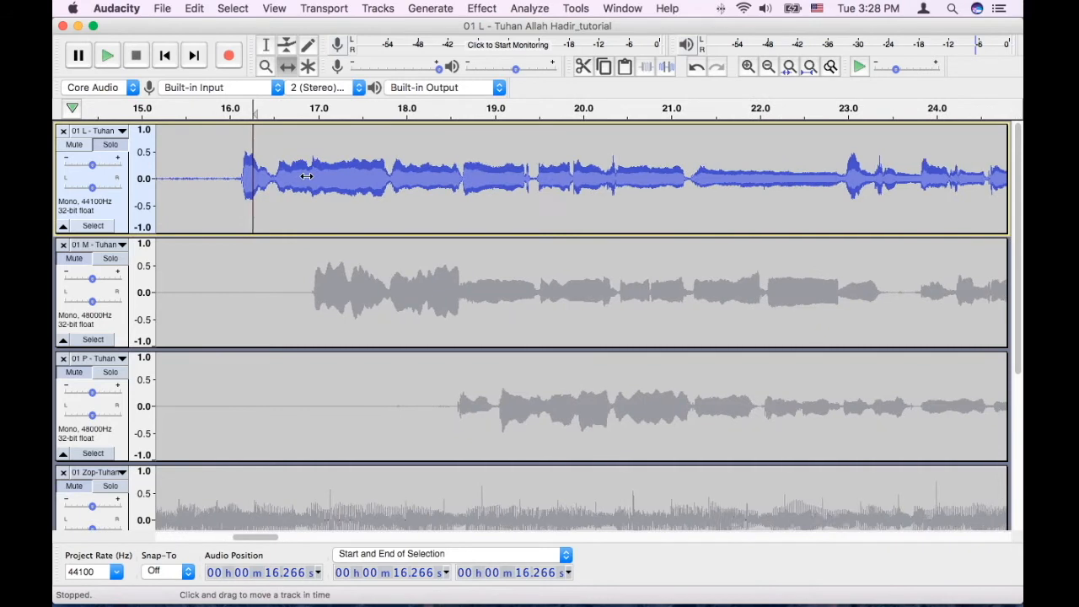
{"action": "left_click_drag", "start_coordinate": [306, 176], "coordinate": [318, 174]}
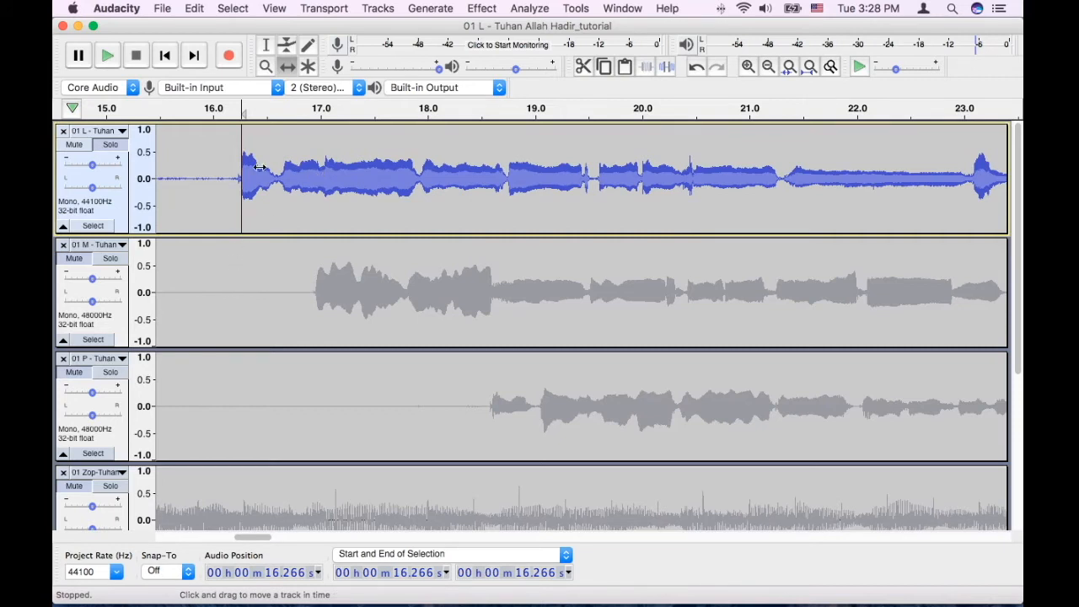
Shift the 01 M track earlier so its first vocal begins at 16.266 seconds, and solo that track.
{"action": "left_click", "coordinate": [267, 47]}
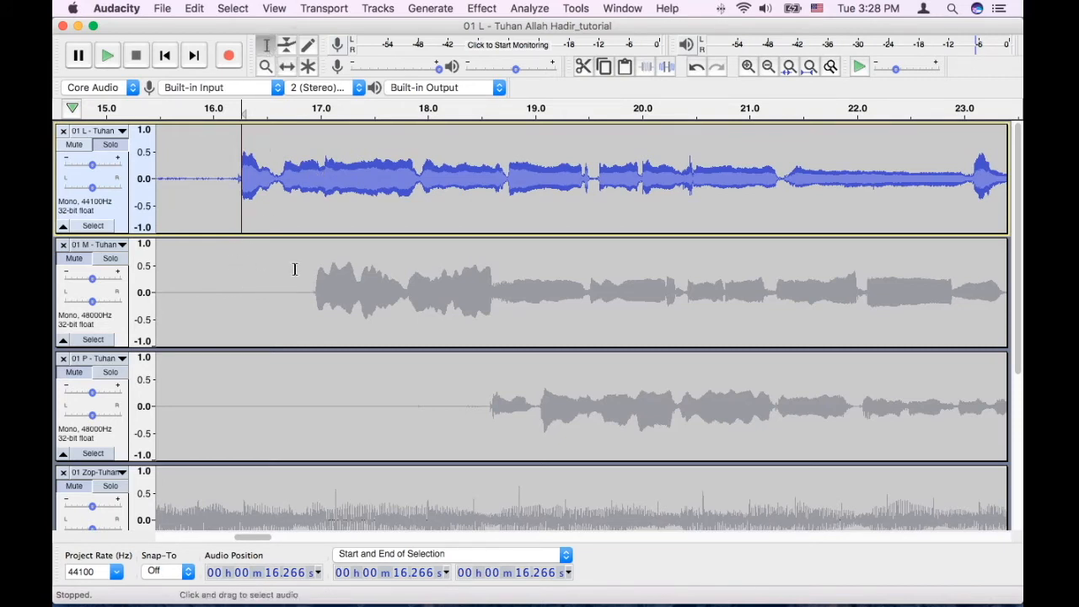
{"action": "mouse_move", "coordinate": [247, 270]}
{"action": "left_mouse_down"}
{"action": "mouse_move", "coordinate": [273, 269]}
{"action": "mouse_move", "coordinate": [241, 264]}
{"action": "left_mouse_up"}
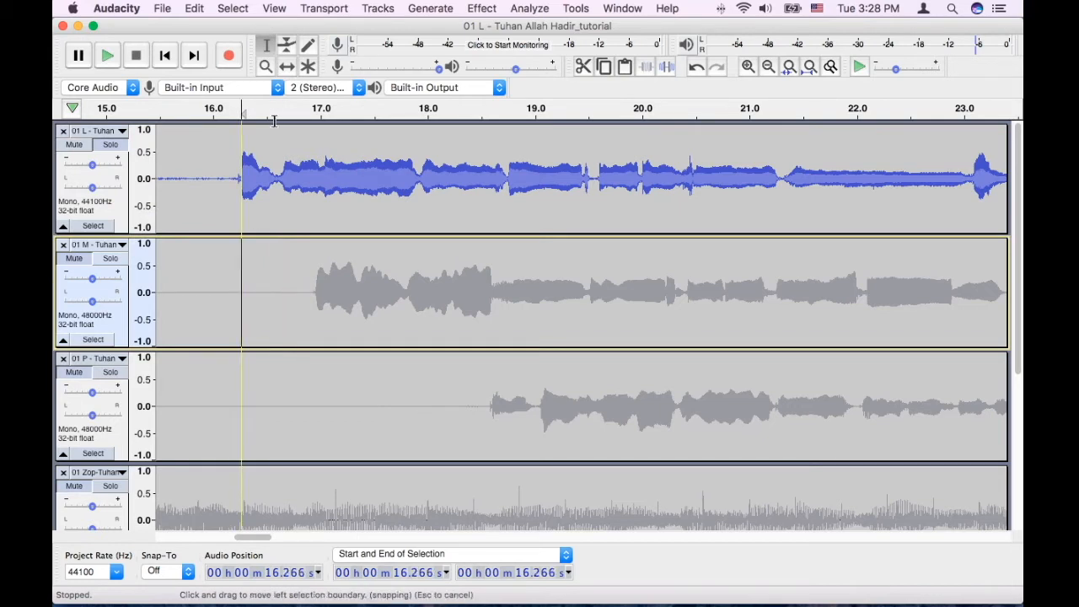
{"action": "left_click", "coordinate": [288, 67]}
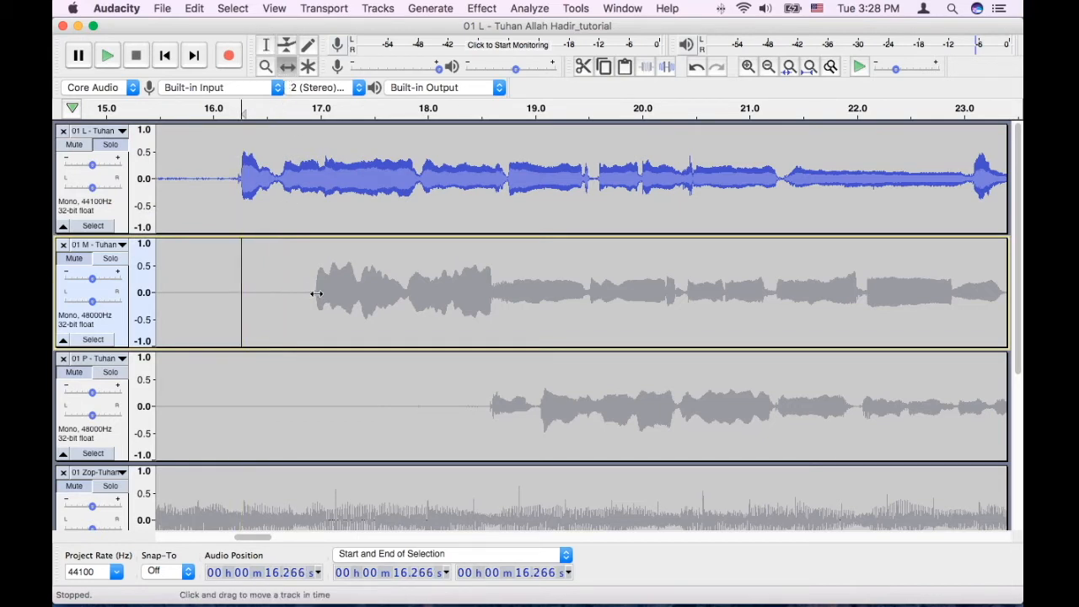
{"action": "left_click_drag", "start_coordinate": [318, 294], "coordinate": [244, 306]}
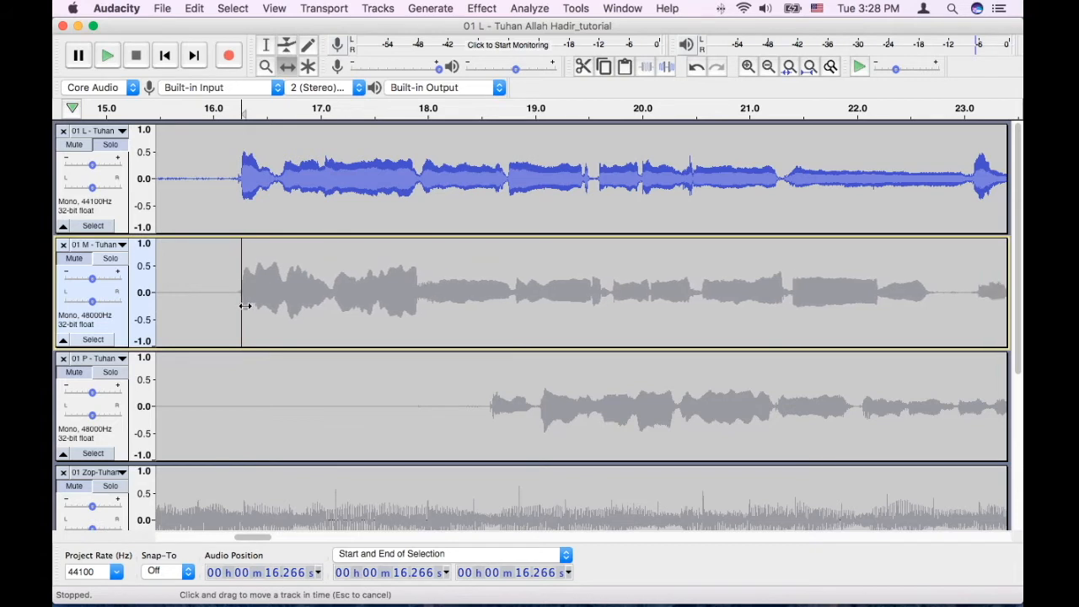
{"action": "left_click", "coordinate": [105, 266]}
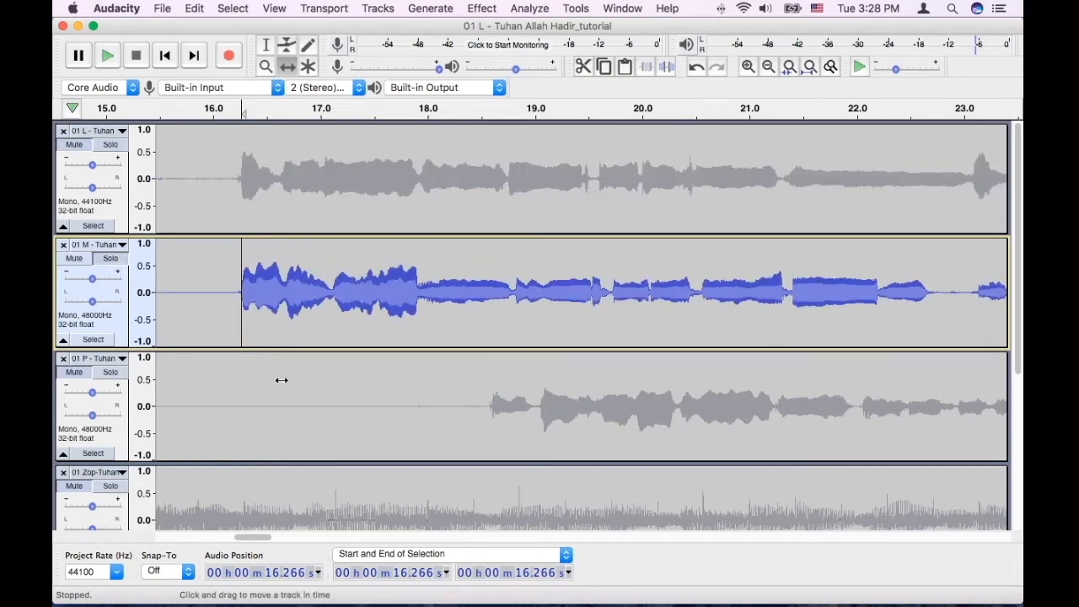
Shift the 01 P track earlier so its first vocal begins at 16.266 seconds, then return to the Selection tool.
{"action": "left_click", "coordinate": [266, 45]}
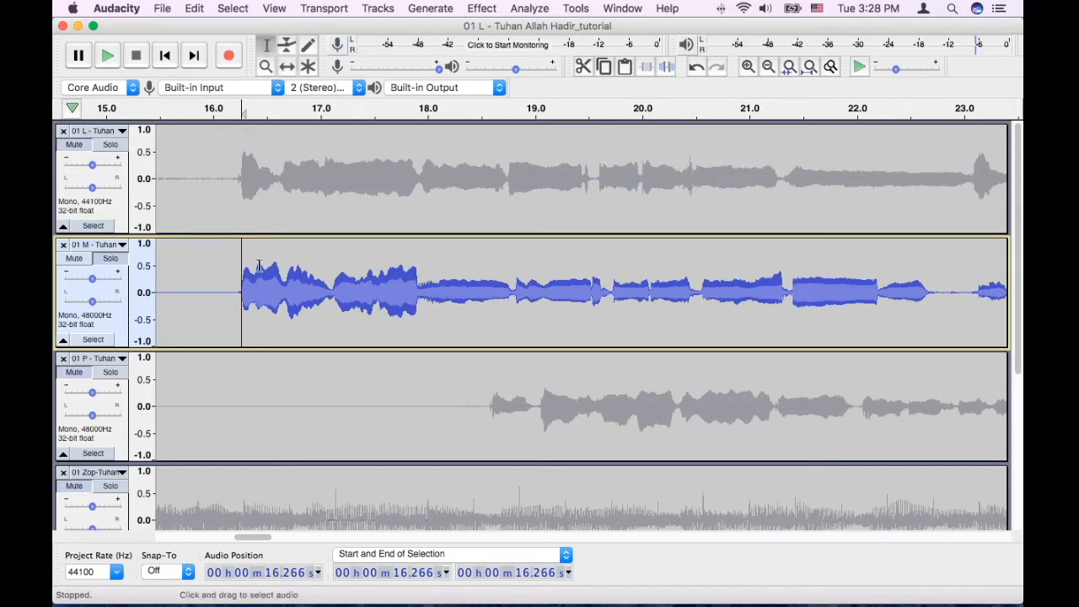
{"action": "left_click", "coordinate": [242, 386]}
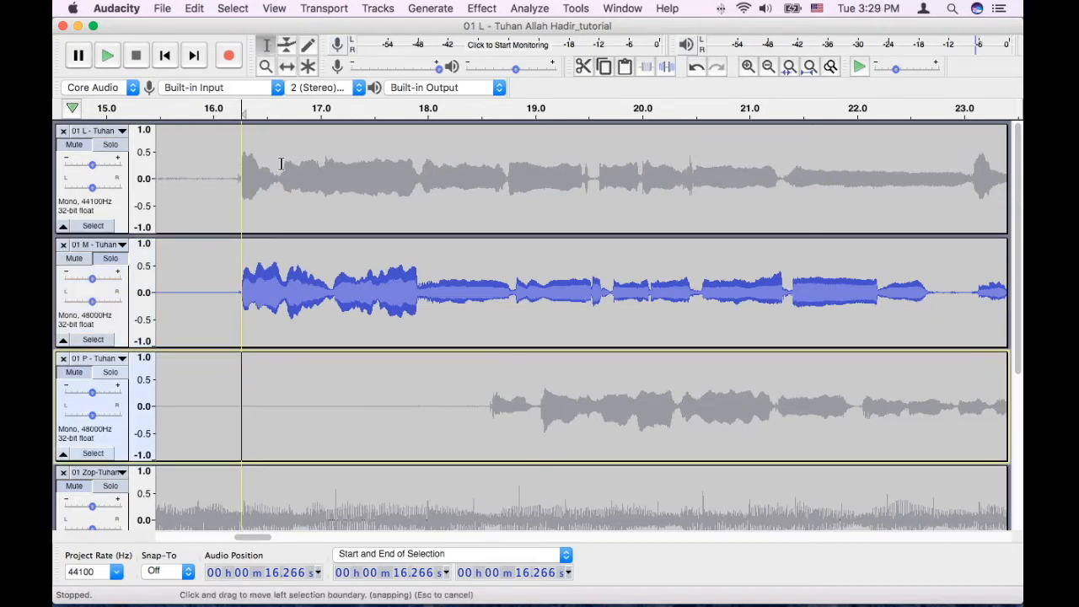
{"action": "left_click", "coordinate": [287, 67]}
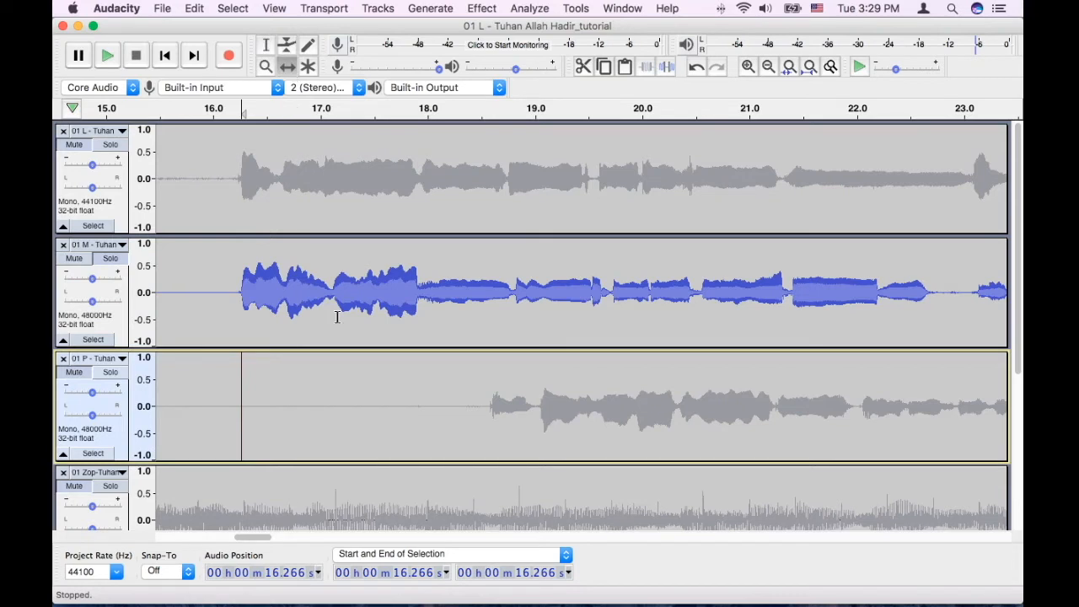
{"action": "left_click_drag", "start_coordinate": [517, 405], "coordinate": [269, 407]}
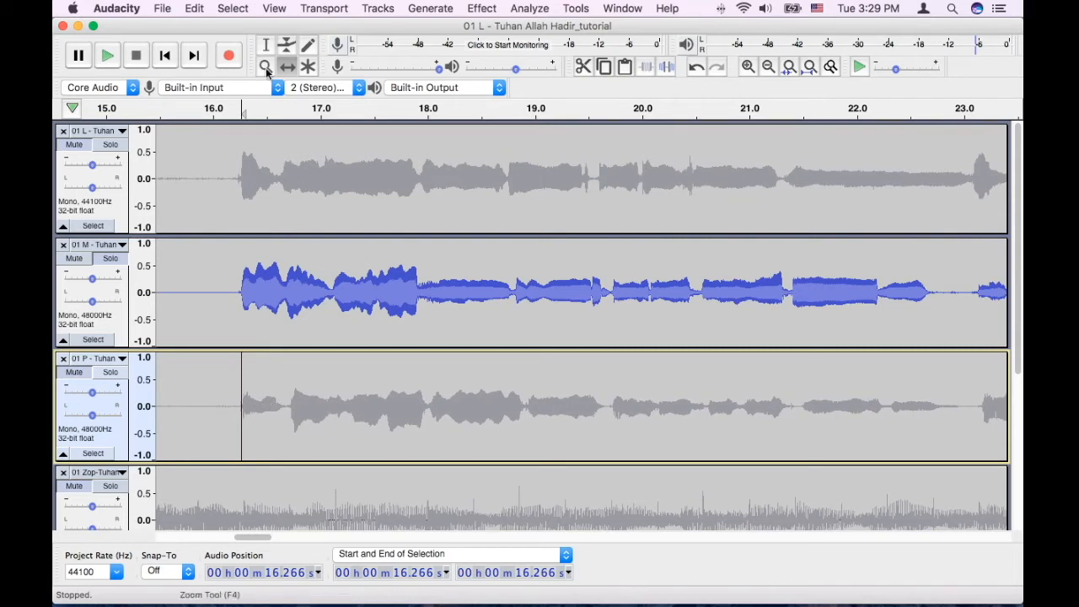
{"action": "left_click", "coordinate": [266, 45]}
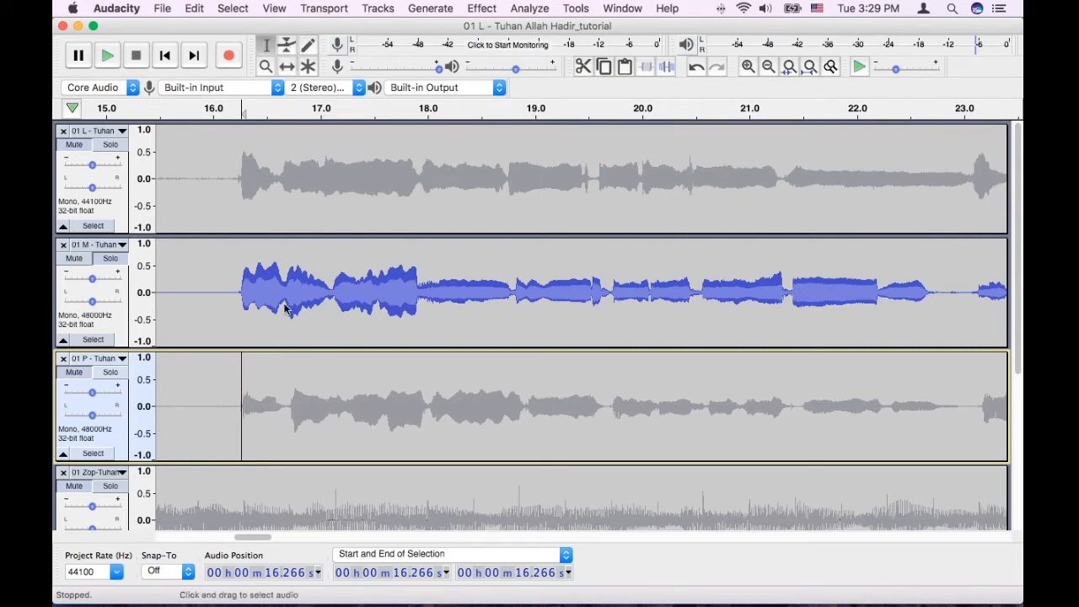
{"action": "left_click", "coordinate": [300, 358]}
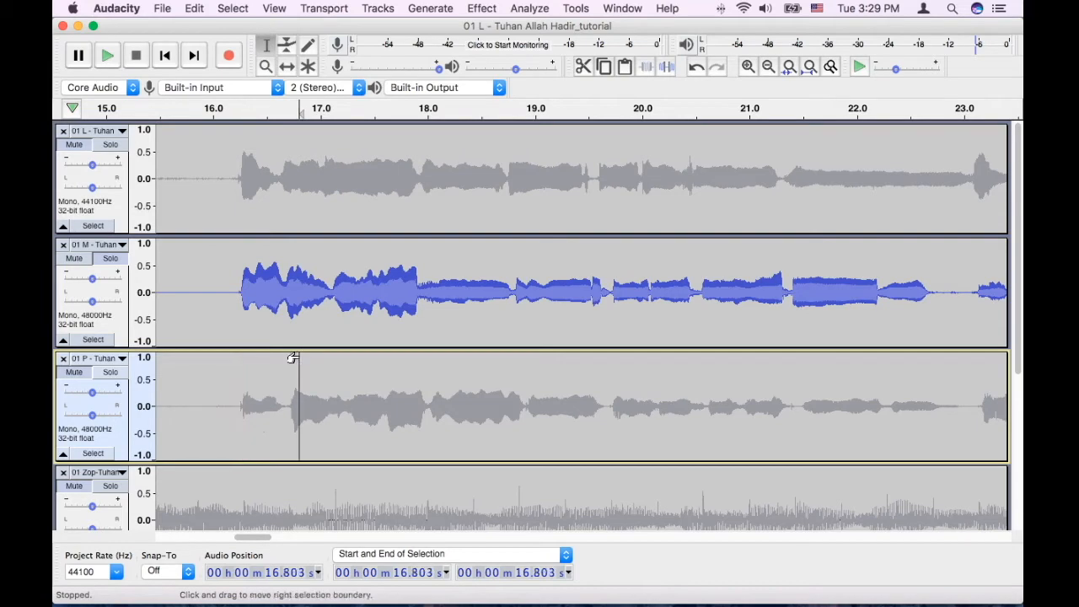
Turn off soloing so all tracks are audible, and reduce the height of the 01 Zop stereo track.
{"action": "left_click", "coordinate": [108, 372]}
{"action": "left_click", "coordinate": [109, 371]}
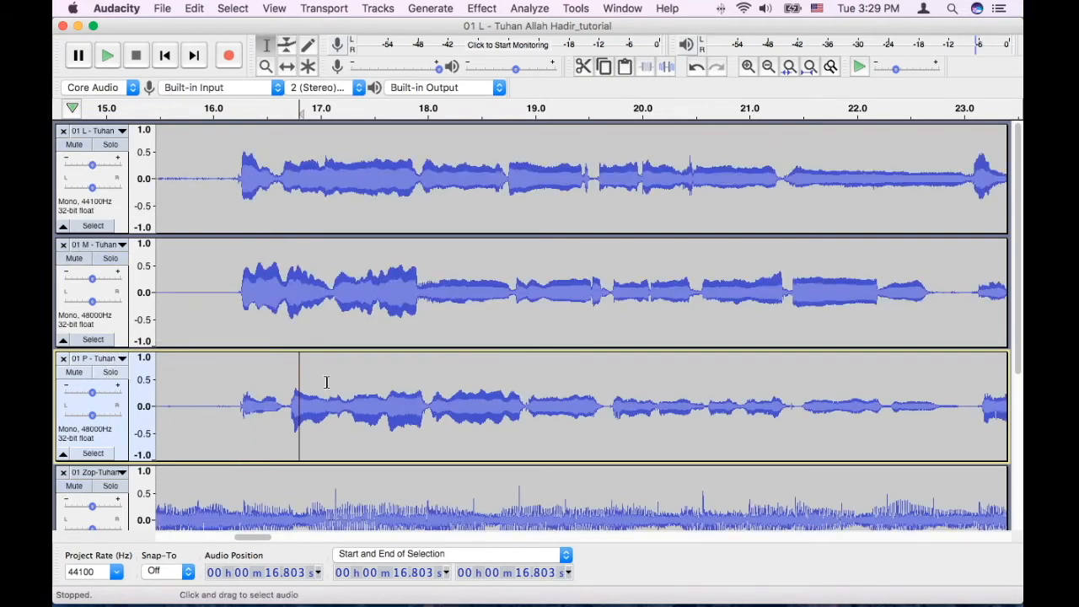
{"action": "scroll", "coordinate": [326, 382], "scroll_direction": "down", "scroll_amount": 5}
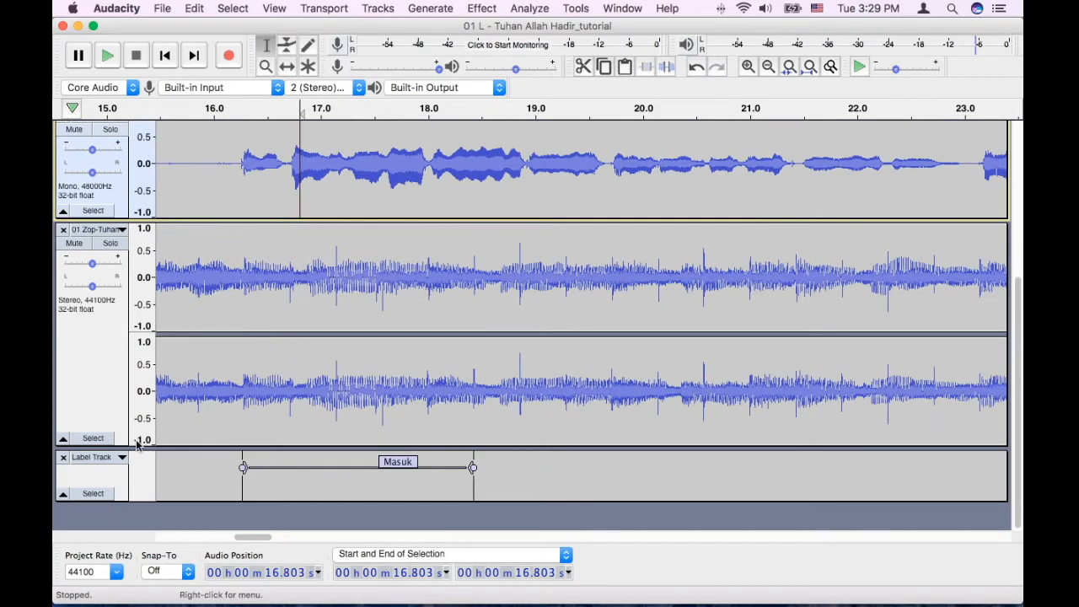
{"action": "left_click_drag", "start_coordinate": [122, 448], "coordinate": [123, 335]}
{"action": "scroll", "coordinate": [259, 335], "scroll_direction": "up", "scroll_amount": 5}
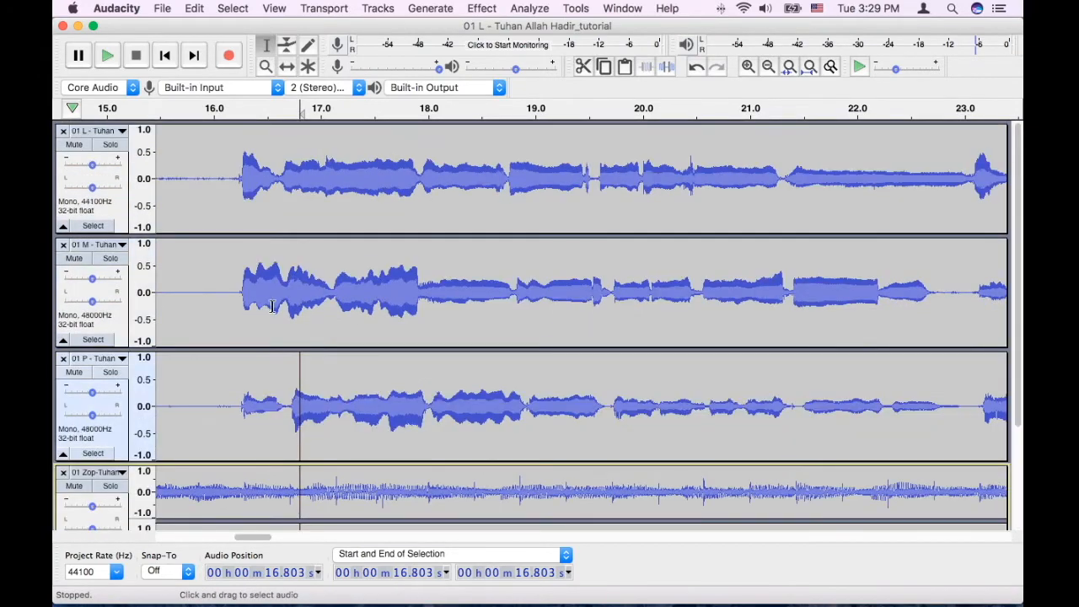
Examine how the L, M and P vocal tracks line up at their first entry and across the later phrases.
{"action": "left_click", "coordinate": [317, 195]}
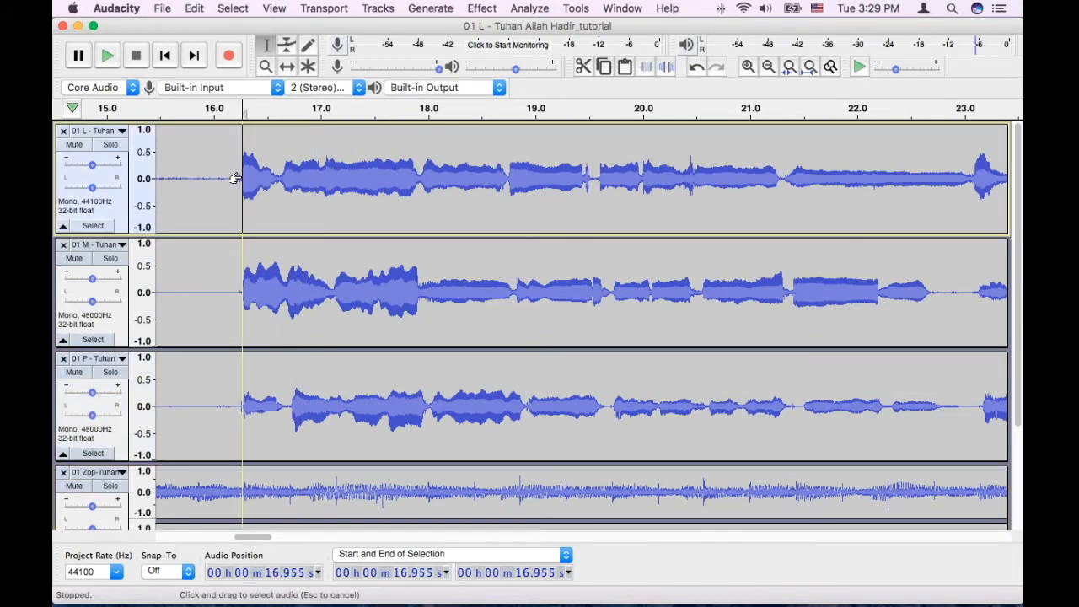
{"action": "left_click_drag", "start_coordinate": [226, 177], "coordinate": [251, 179]}
{"action": "left_click_drag", "start_coordinate": [269, 237], "coordinate": [448, 448]}
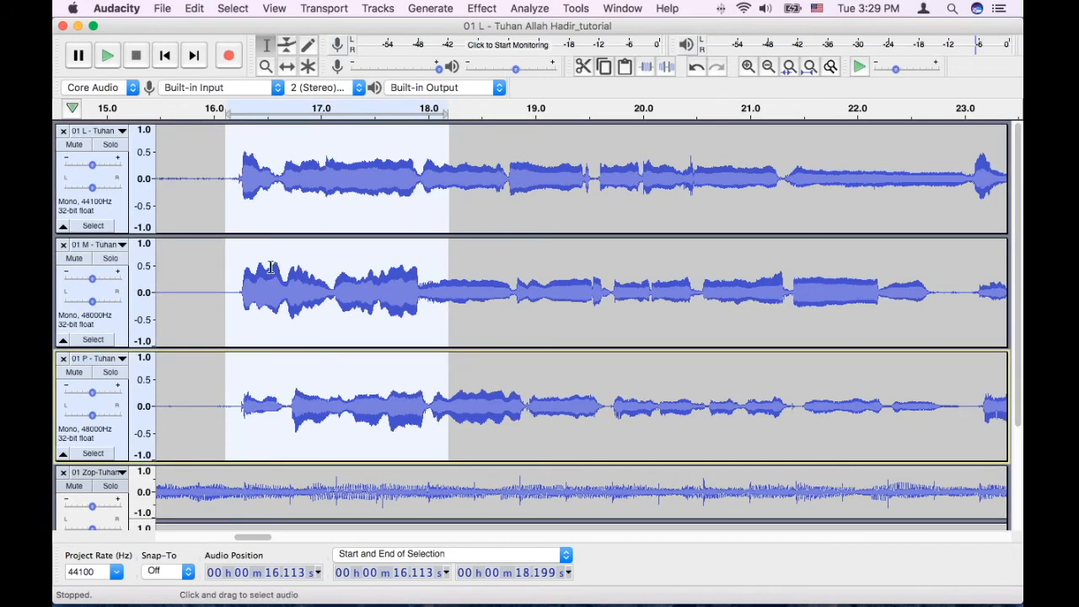
{"action": "left_click_drag", "start_coordinate": [242, 303], "coordinate": [356, 421]}
{"action": "scroll", "coordinate": [350, 423], "scroll_direction": "down", "scroll_amount": 3}
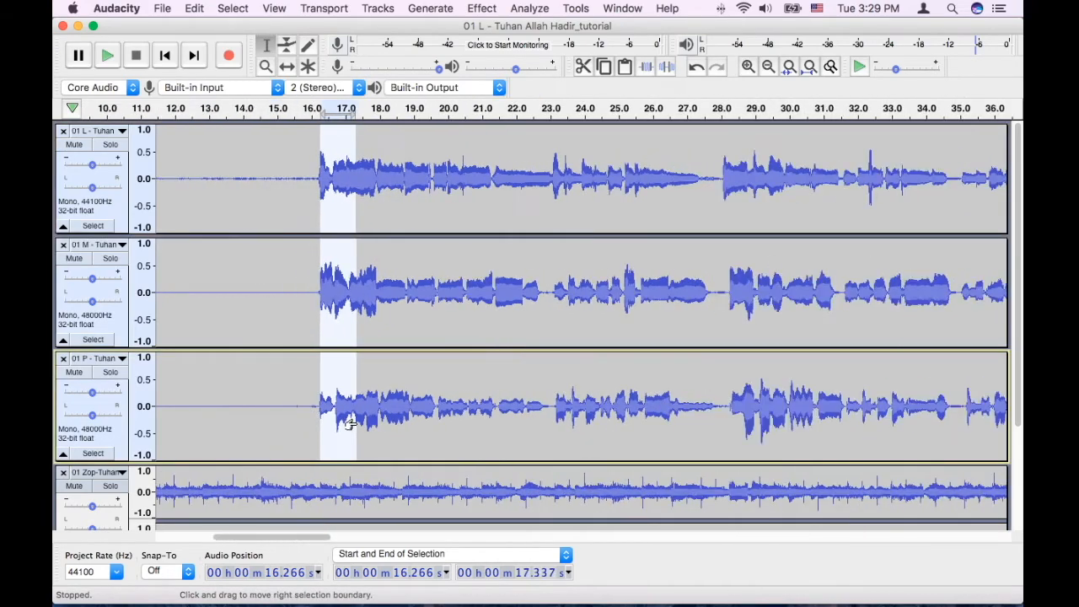
{"action": "scroll", "coordinate": [353, 423], "scroll_direction": "down", "scroll_amount": 5}
{"action": "scroll", "coordinate": [356, 423], "scroll_direction": "down", "scroll_amount": 2}
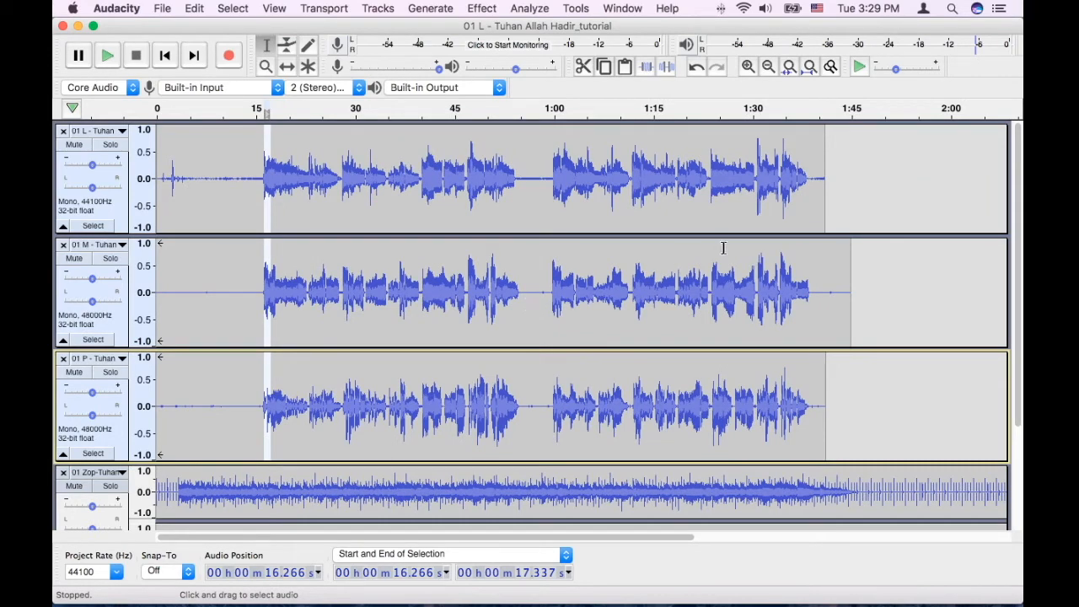
{"action": "left_click", "coordinate": [424, 280]}
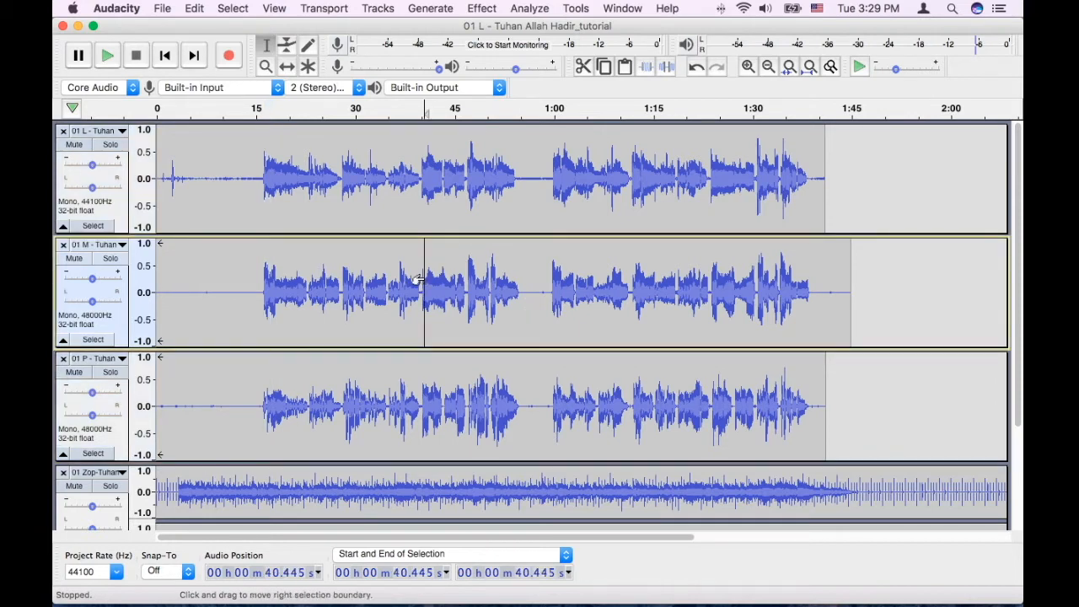
{"action": "left_click", "coordinate": [386, 283]}
{"action": "left_click", "coordinate": [339, 287]}
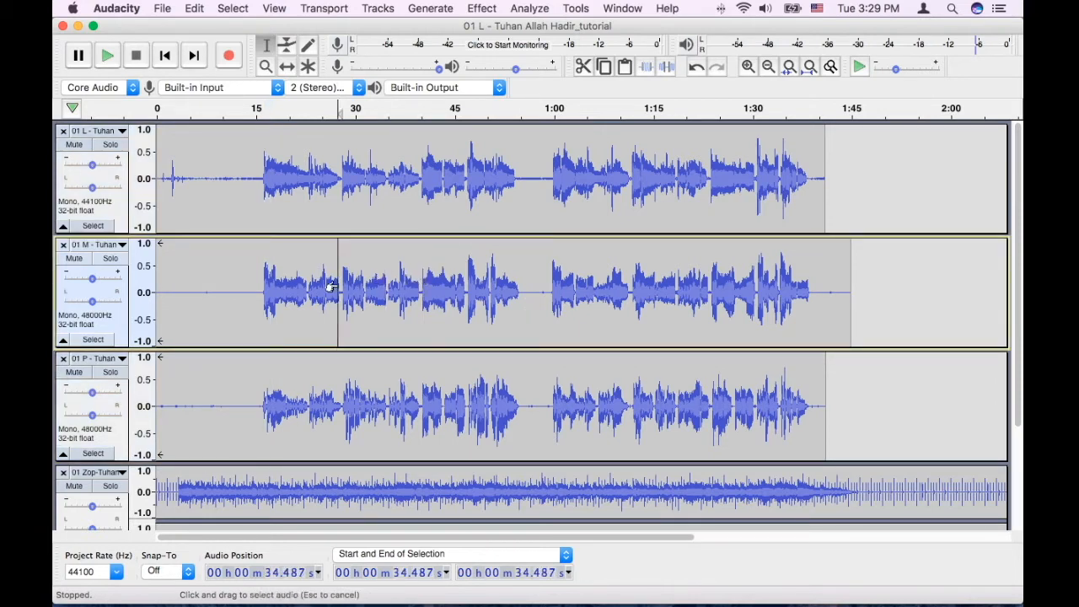
{"action": "left_click", "coordinate": [384, 258]}
{"action": "left_click_drag", "start_coordinate": [344, 177], "coordinate": [450, 175]}
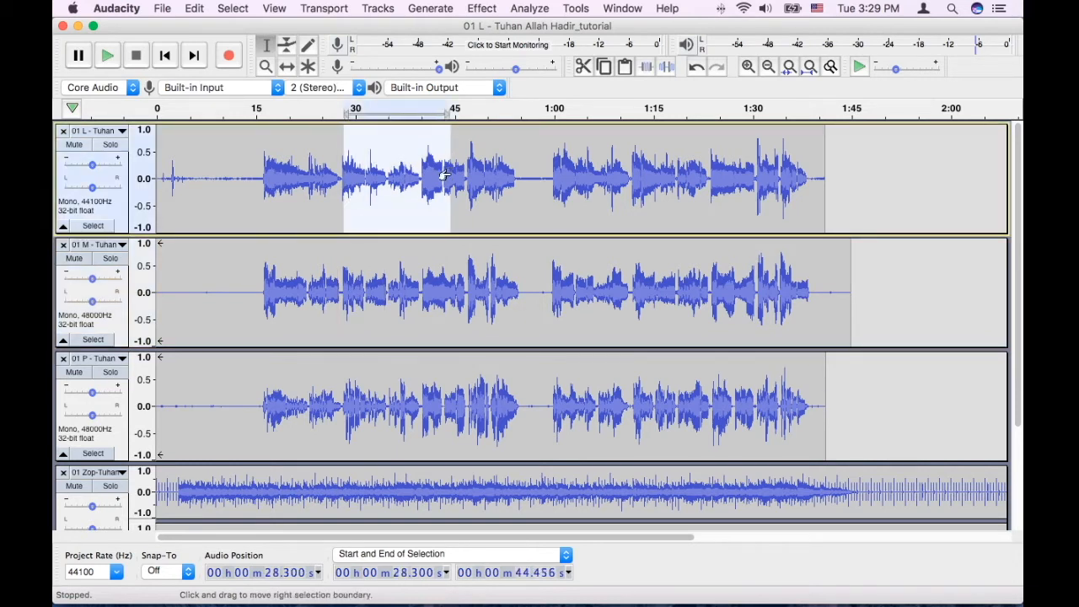
{"action": "left_click", "coordinate": [396, 211]}
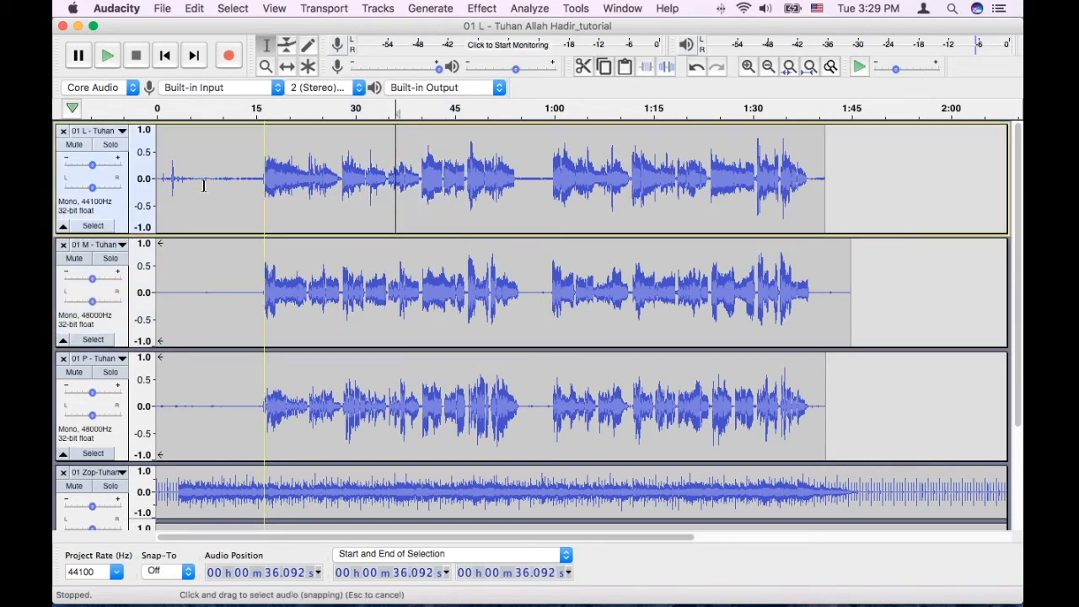
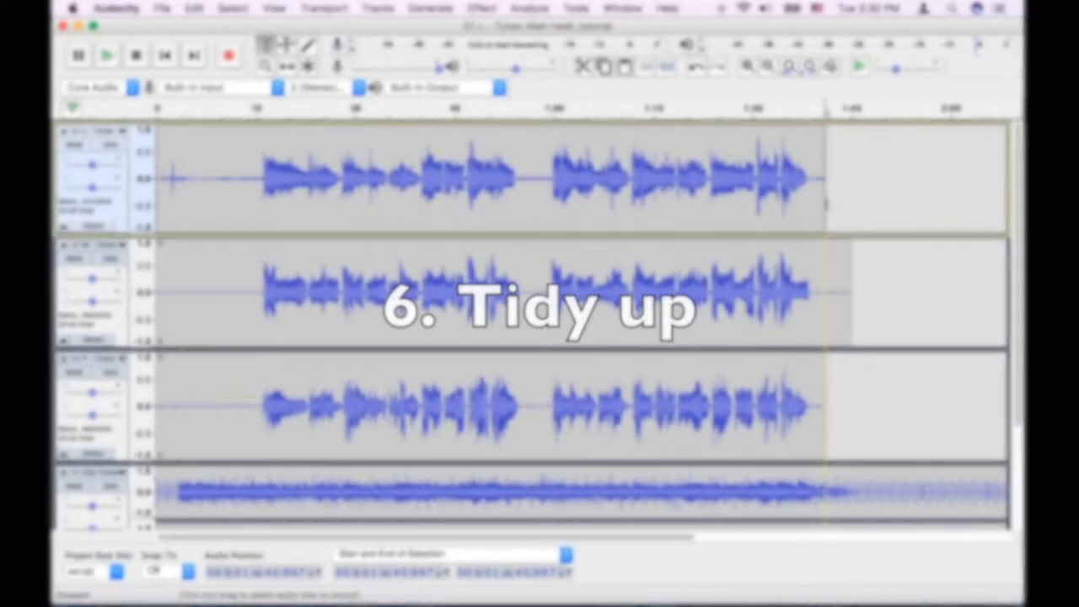
Select about 1:41.0 to 1:46.7 across the L, M and P tracks and label the range "Silence".
{"action": "left_click_drag", "start_coordinate": [825, 206], "coordinate": [862, 426]}
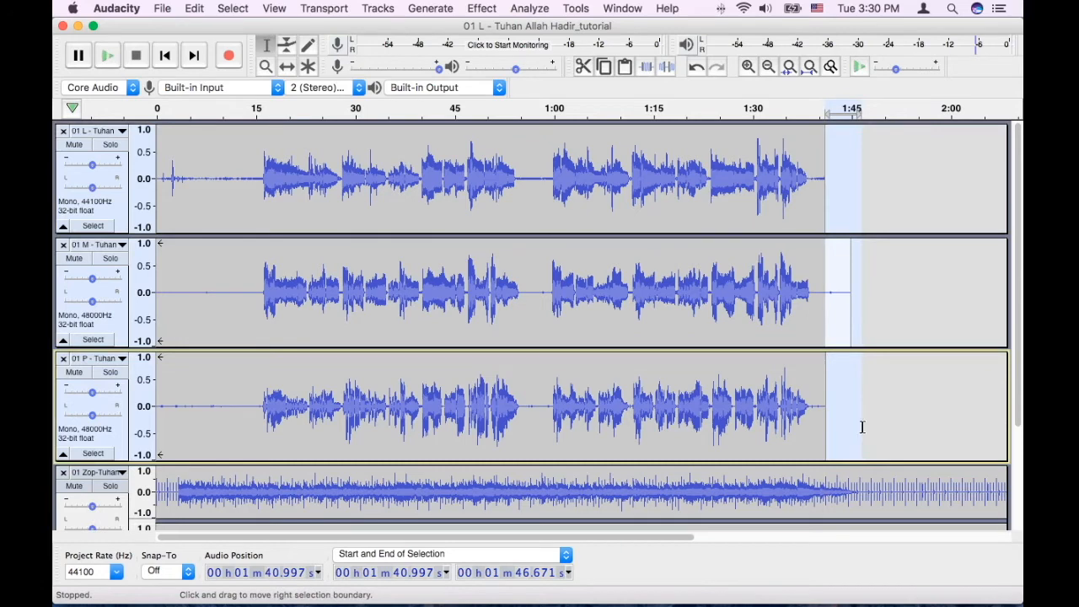
{"action": "key", "text": "super+b"}
{"action": "type", "text": "Silence"}
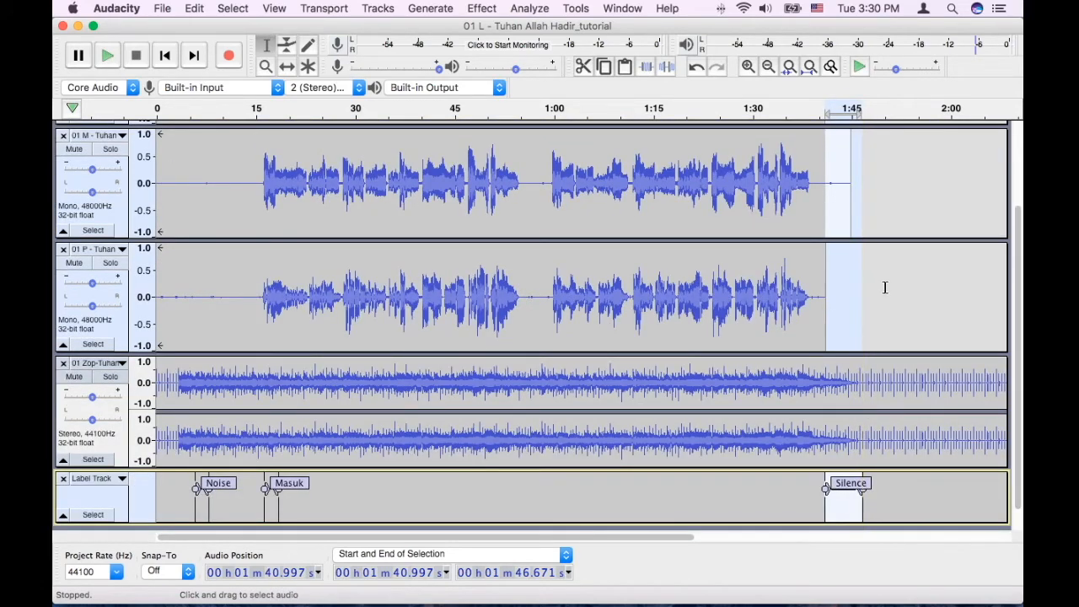
{"action": "scroll", "coordinate": [886, 287], "scroll_direction": "up", "scroll_amount": 3}
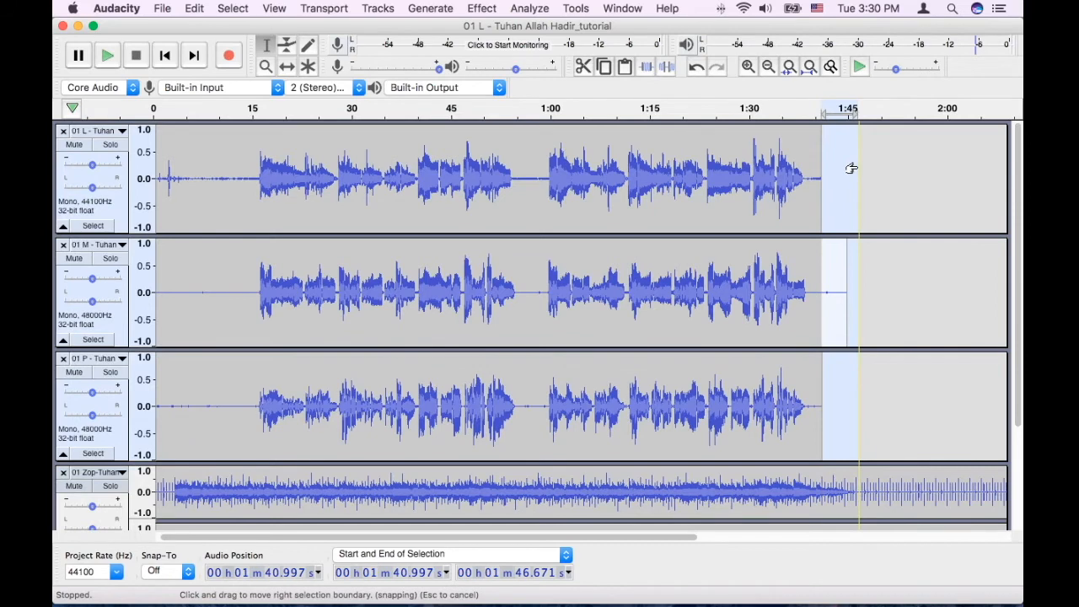
Silence the selected range after 1:41.0 and delete it, so the M track ends with the other vocals.
{"action": "left_click", "coordinate": [669, 70]}
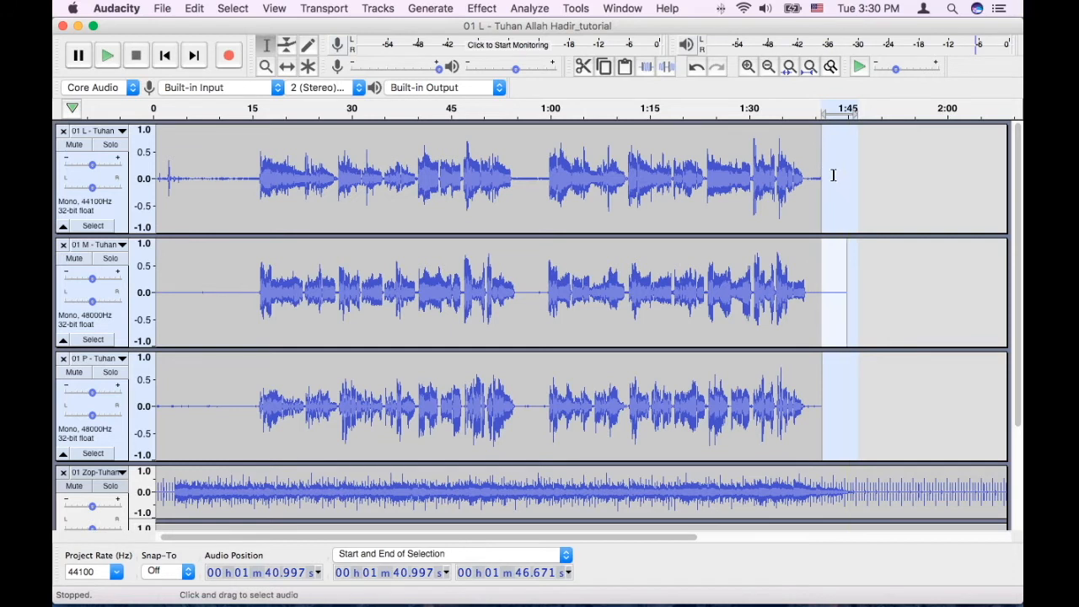
{"action": "left_click", "coordinate": [836, 210]}
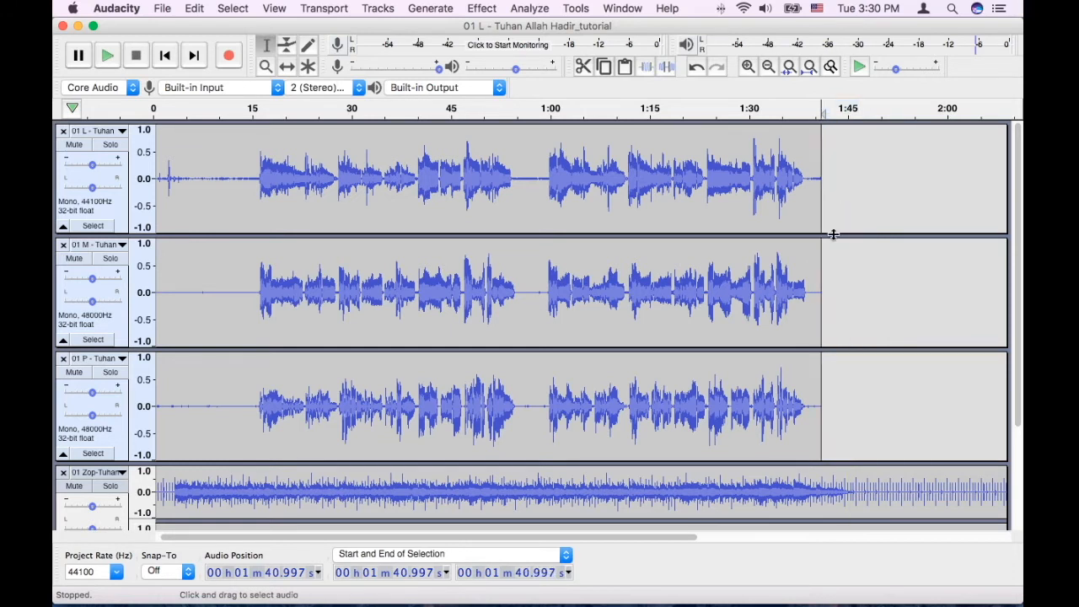
{"action": "left_click", "coordinate": [832, 304]}
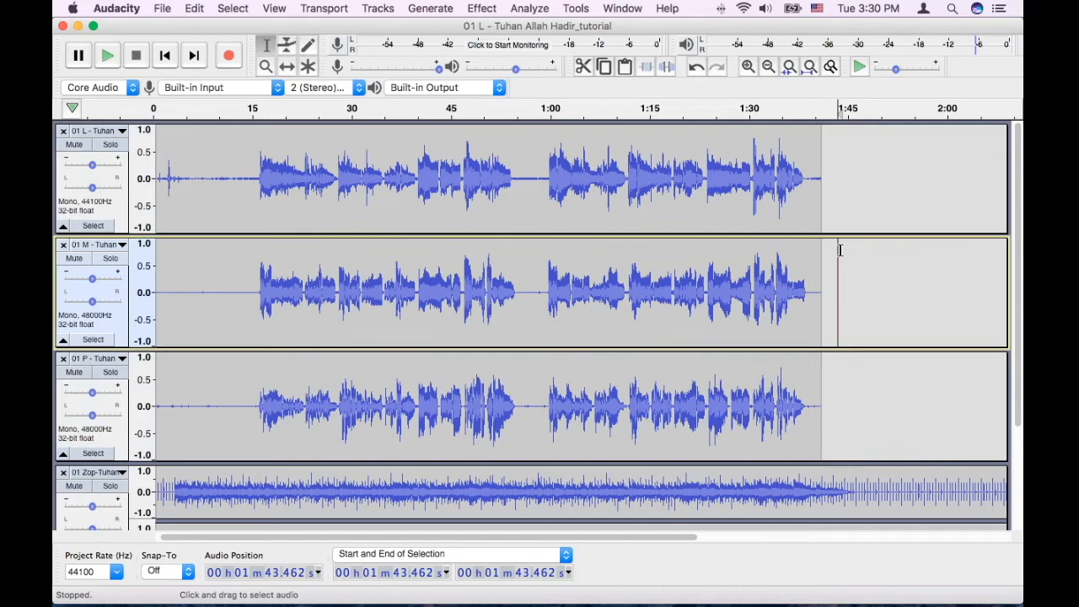
Examine the end of the 01 Zop track and show it as a spectrogram to locate where the music stops.
{"action": "scroll", "coordinate": [840, 249], "scroll_direction": "down", "scroll_amount": 3}
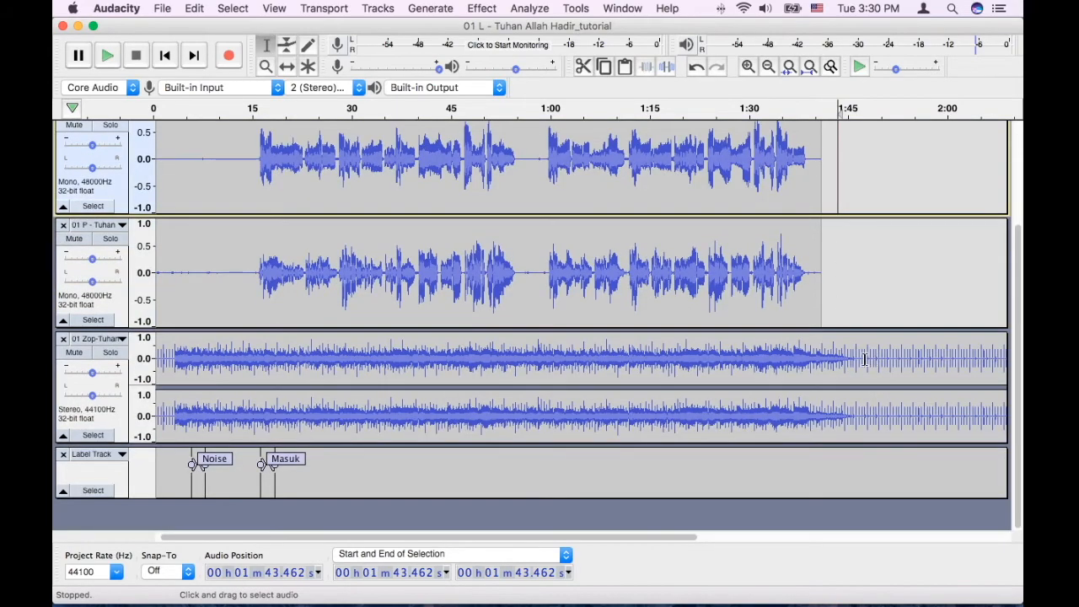
{"action": "scroll", "coordinate": [868, 358], "scroll_direction": "up", "scroll_amount": 2}
{"action": "scroll", "coordinate": [864, 357], "scroll_direction": "right", "scroll_amount": 5}
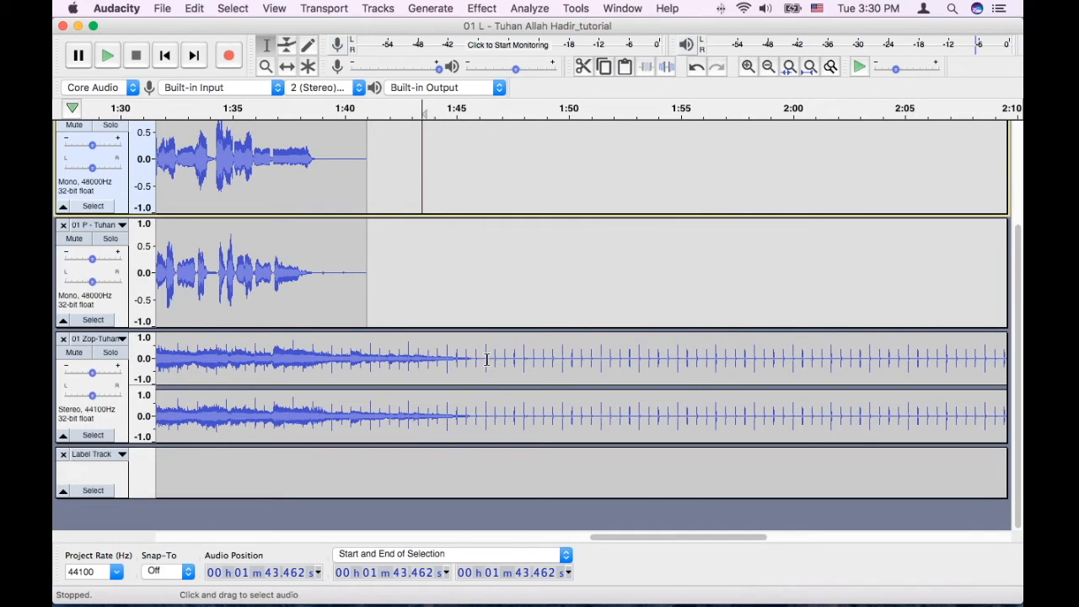
{"action": "left_click_drag", "start_coordinate": [487, 359], "coordinate": [582, 362]}
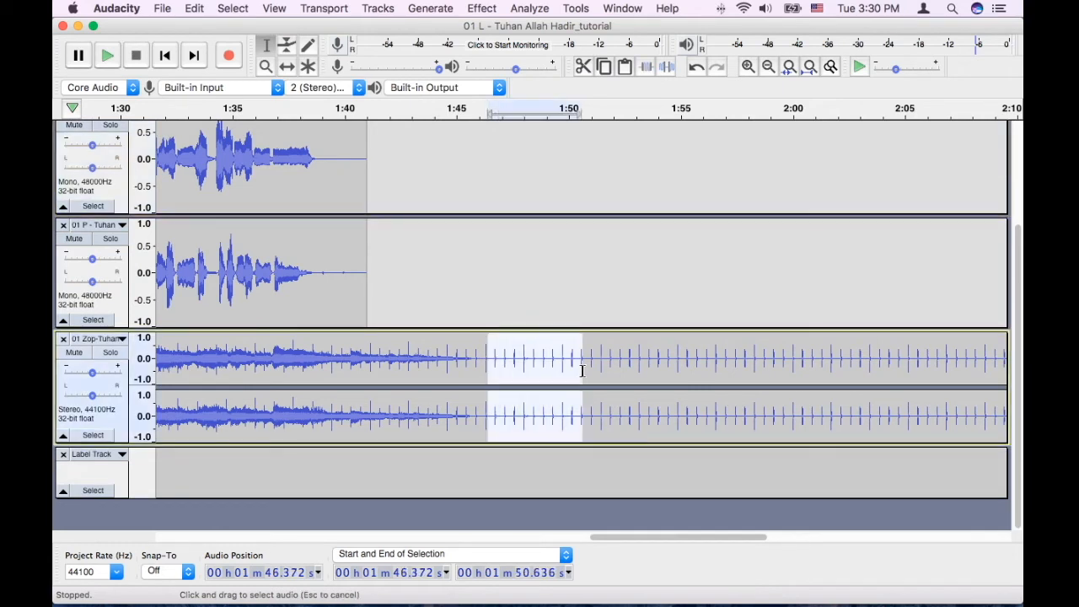
{"action": "left_click", "coordinate": [371, 336]}
{"action": "left_click", "coordinate": [325, 360]}
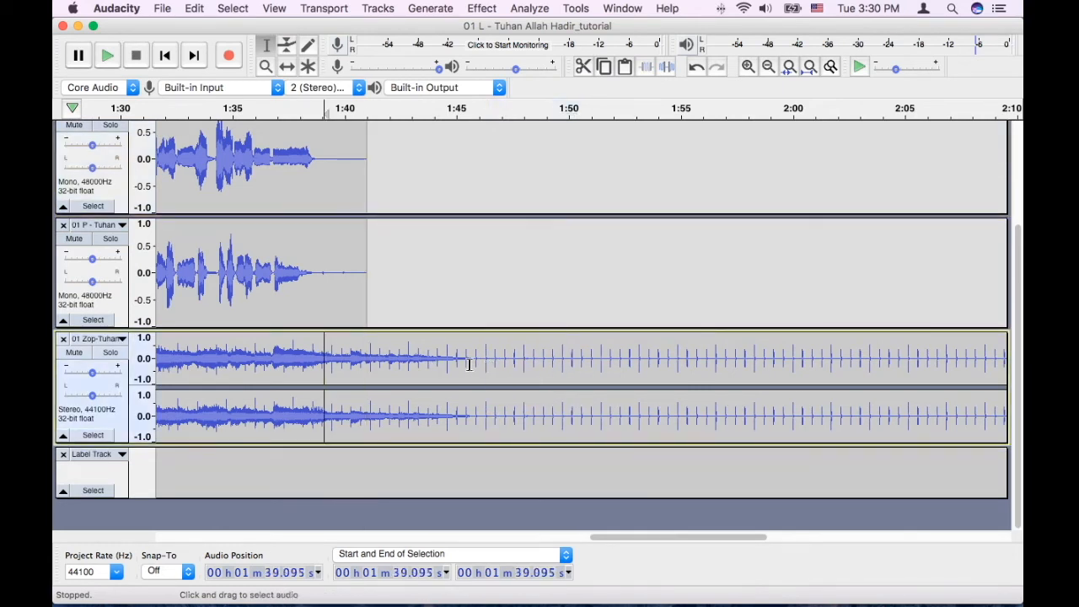
{"action": "left_click", "coordinate": [438, 360]}
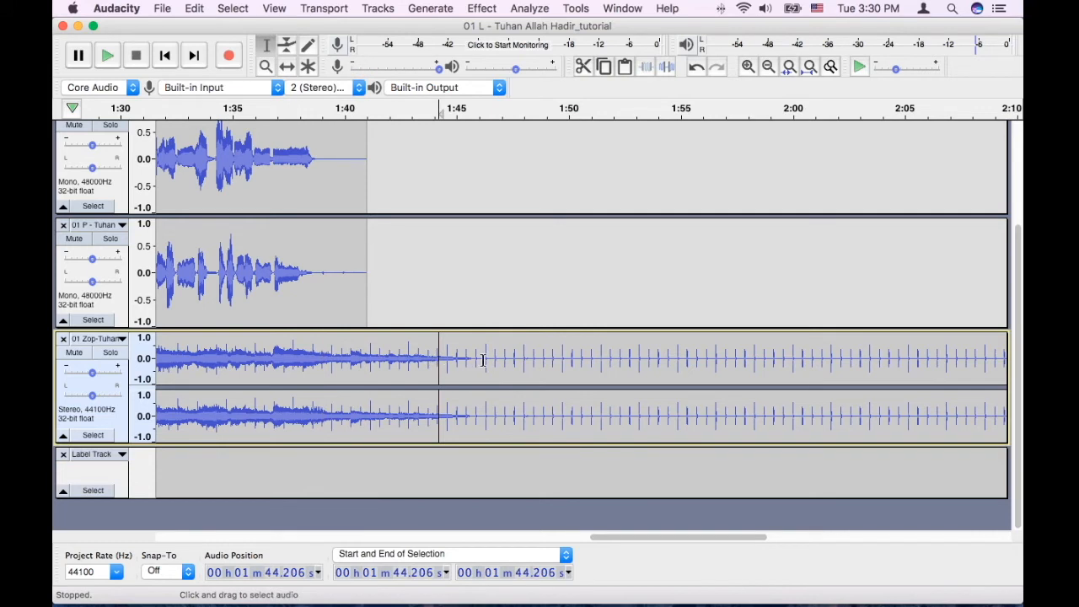
{"action": "left_click", "coordinate": [124, 341]}
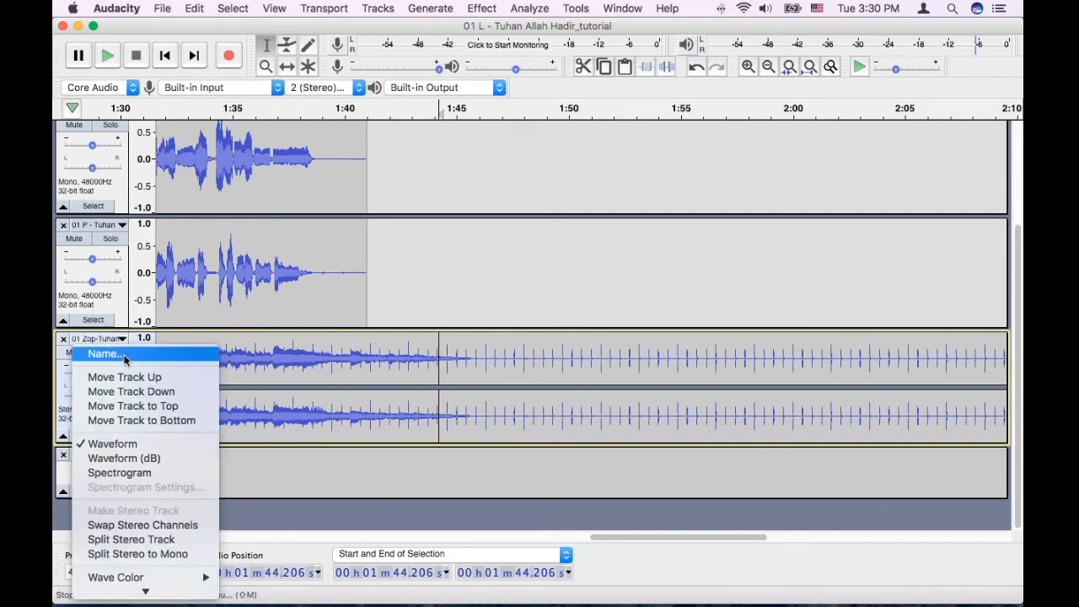
{"action": "left_click", "coordinate": [121, 474]}
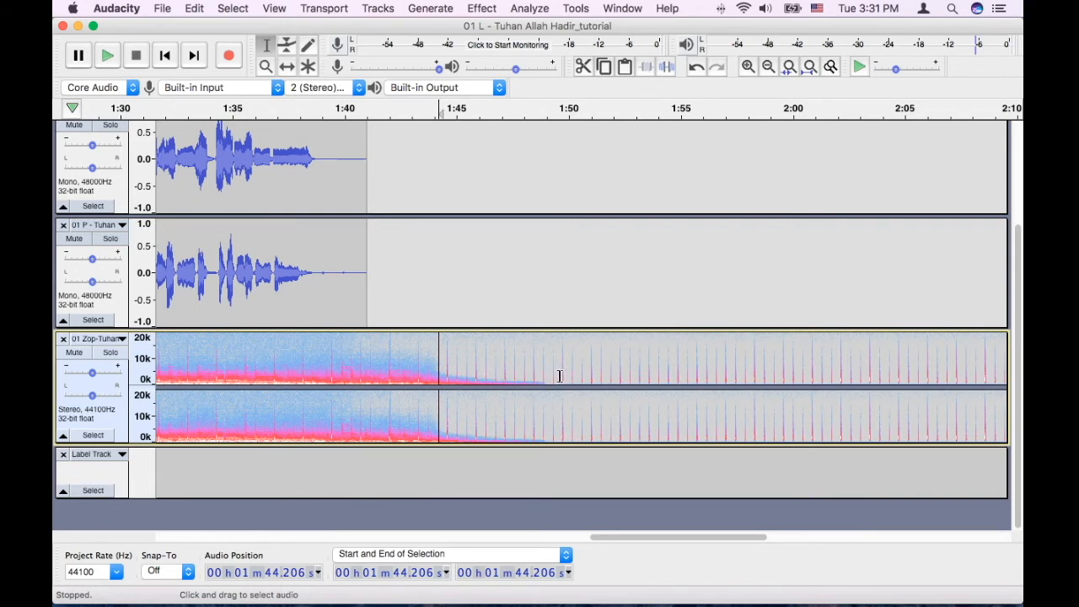
Select about 1:49.6 to 2:01.4 on the 01 Zop track and return the track to the waveform view.
{"action": "left_click_drag", "start_coordinate": [559, 376], "coordinate": [825, 419]}
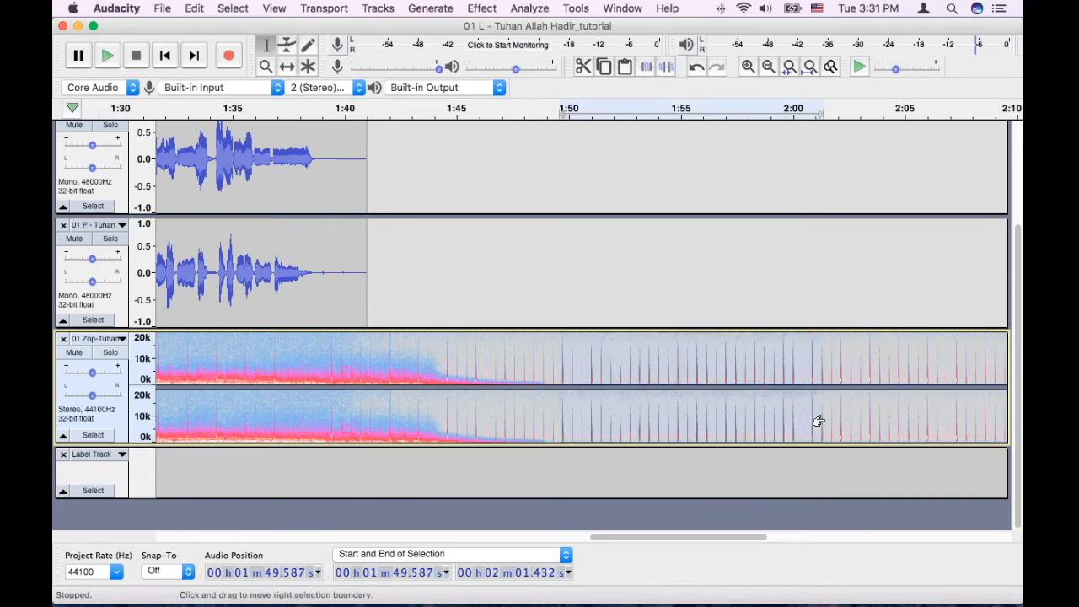
{"action": "left_click", "coordinate": [120, 339]}
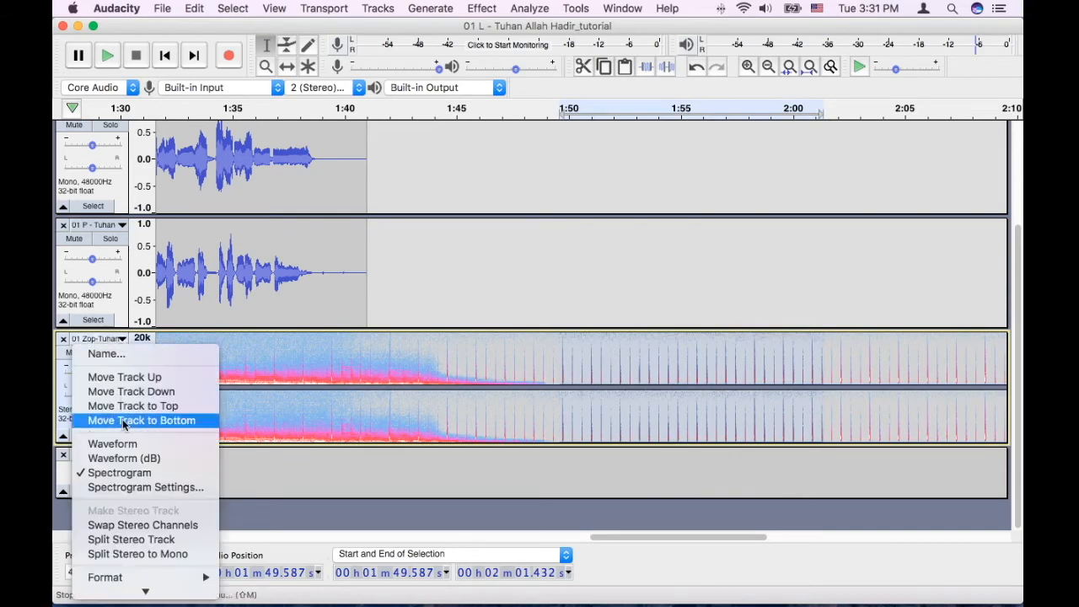
{"action": "left_click", "coordinate": [152, 444]}
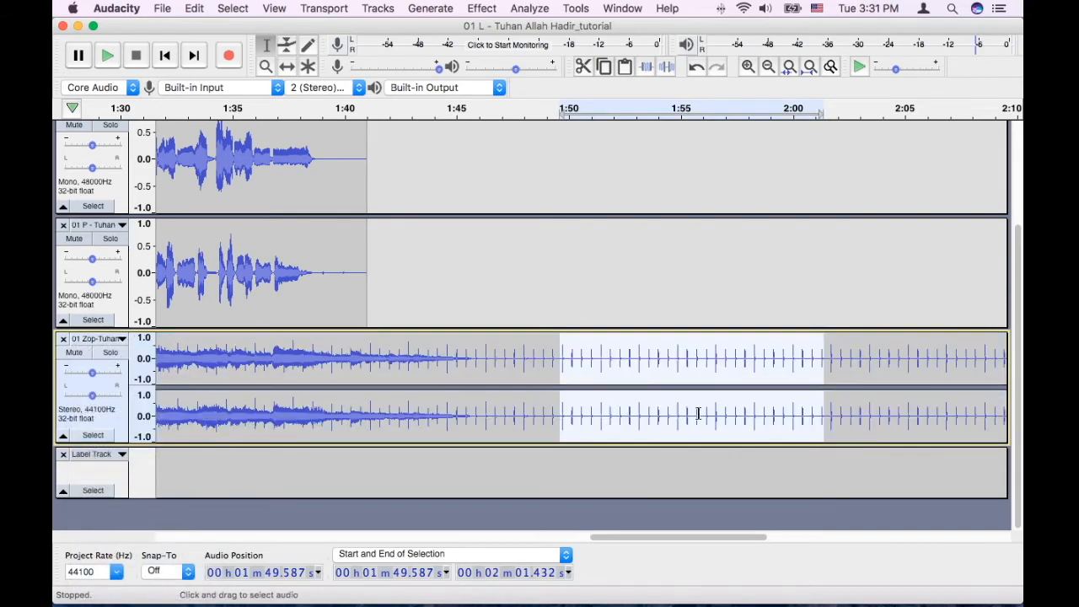
Extend the 01 Zop selection past the end of the track and delete everything after about 1:49.6.
{"action": "key", "text": "ctrl+3"}
{"action": "key", "text": "ctrl+3"}
{"action": "key", "text": "ctrl+3"}
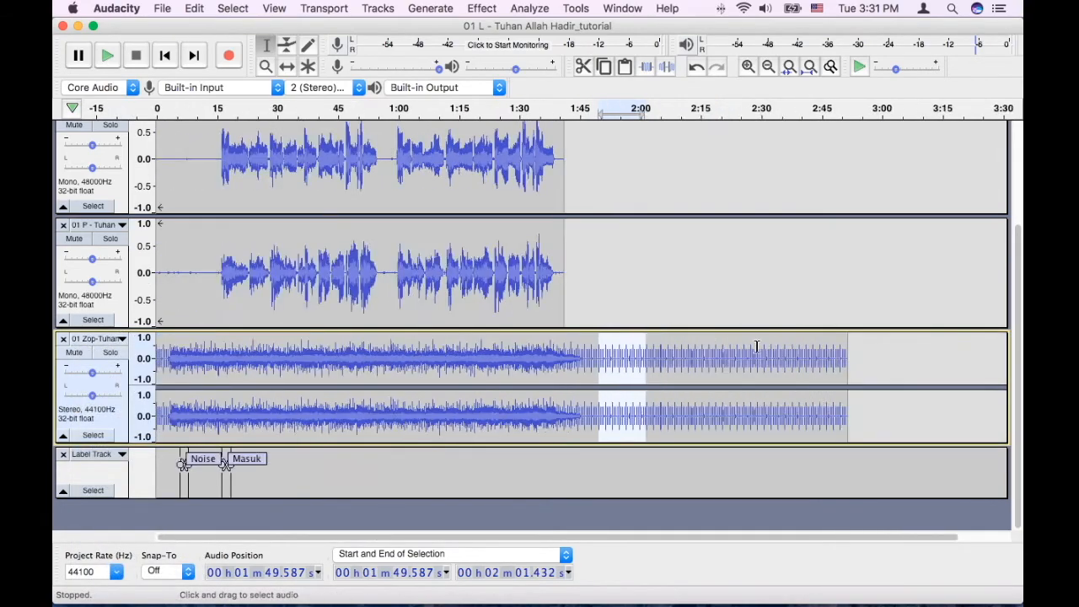
{"action": "key", "text": "ctrl+3"}
{"action": "left_click_drag", "start_coordinate": [477, 364], "coordinate": [621, 377]}
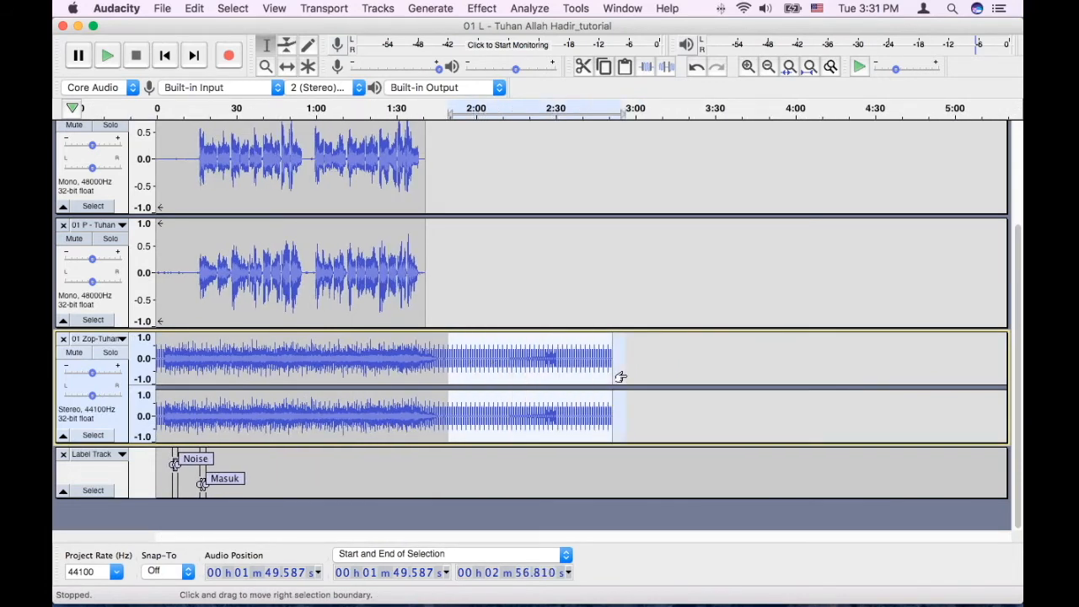
{"action": "key", "text": "Delete"}
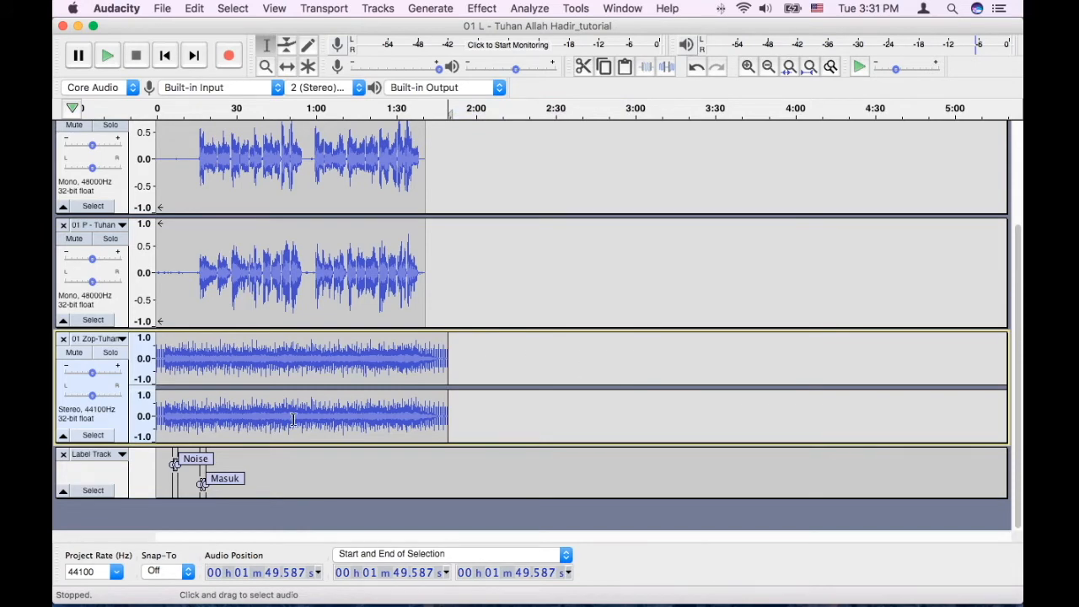
Select about 1:38.8 to 1:41.0 on the L, M and P vocal tracks, up to the end of the clips.
{"action": "scroll", "coordinate": [294, 419], "scroll_direction": "up", "scroll_amount": 2}
{"action": "scroll", "coordinate": [293, 419], "scroll_direction": "down", "scroll_amount": 1}
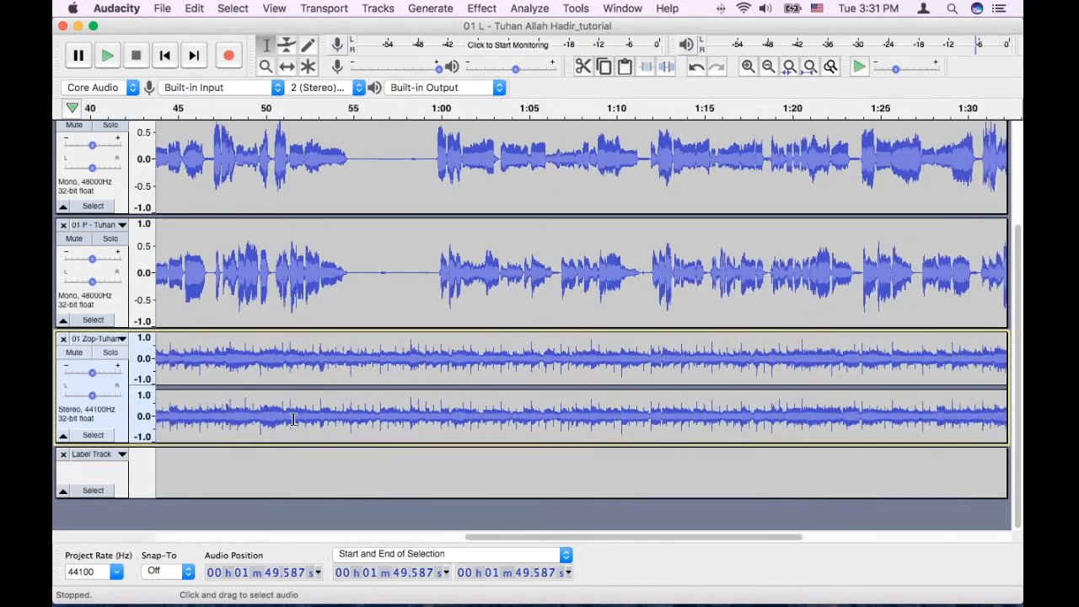
{"action": "scroll", "coordinate": [293, 420], "scroll_direction": "up", "scroll_amount": 3}
{"action": "scroll", "coordinate": [294, 420], "scroll_direction": "right", "scroll_amount": 5}
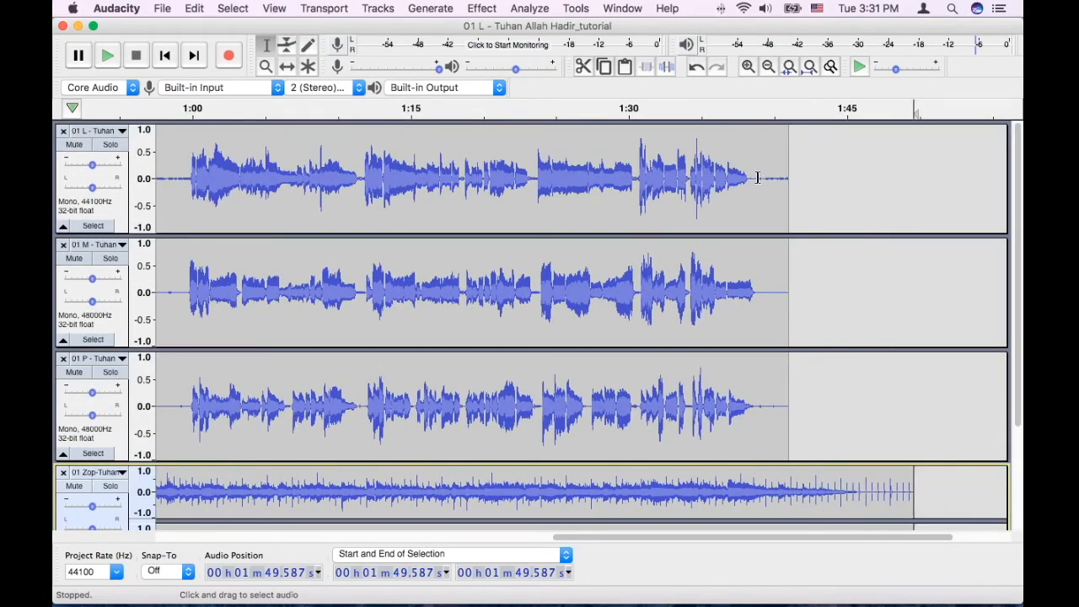
{"action": "scroll", "coordinate": [758, 177], "scroll_direction": "up", "scroll_amount": 3}
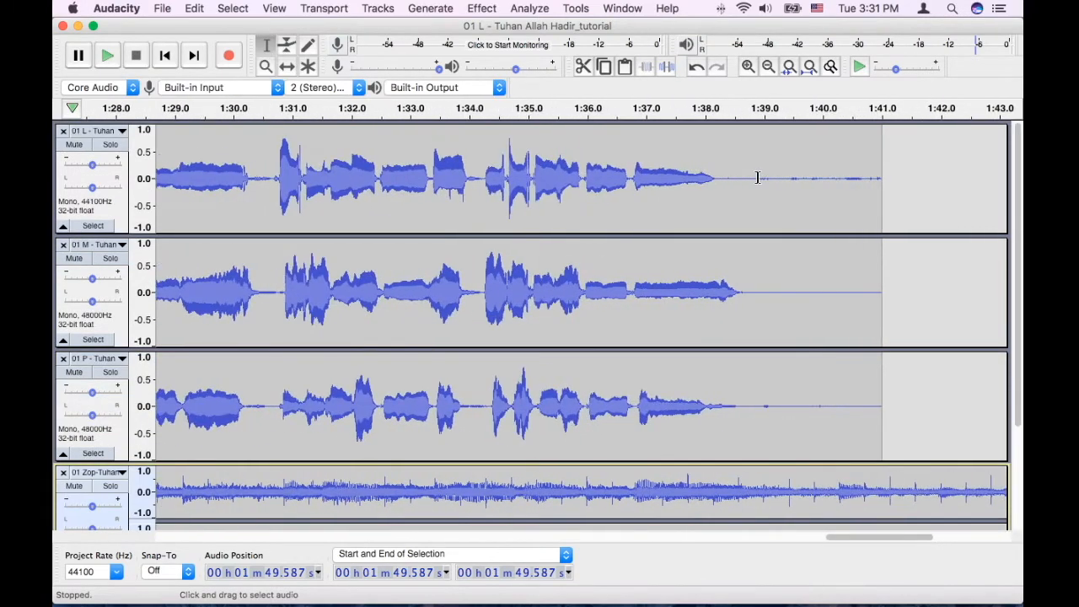
{"action": "left_click_drag", "start_coordinate": [754, 178], "coordinate": [873, 387]}
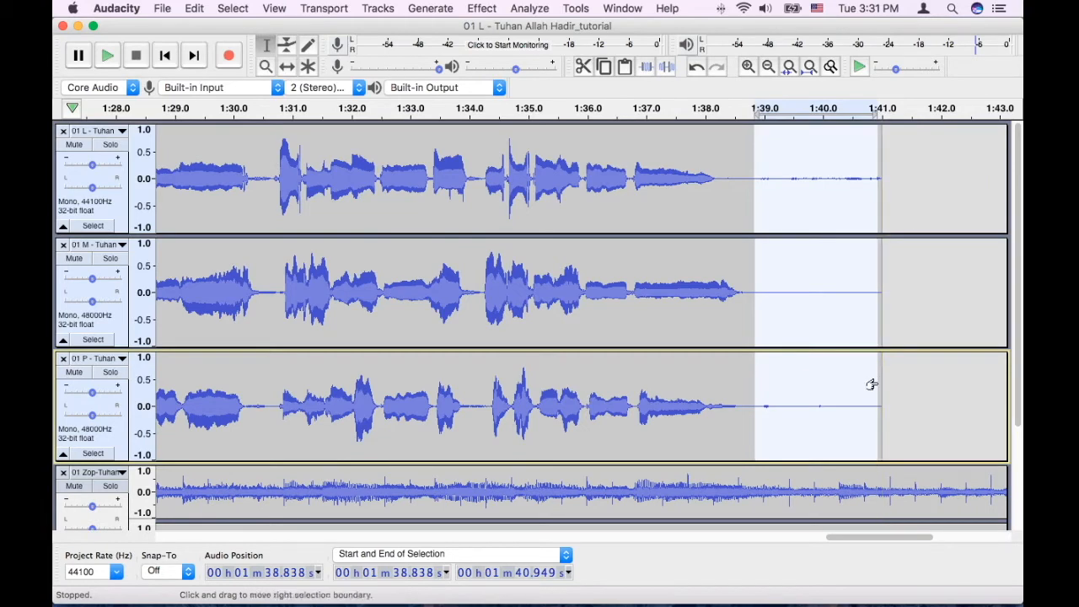
{"action": "left_click_drag", "start_coordinate": [872, 384], "coordinate": [876, 385]}
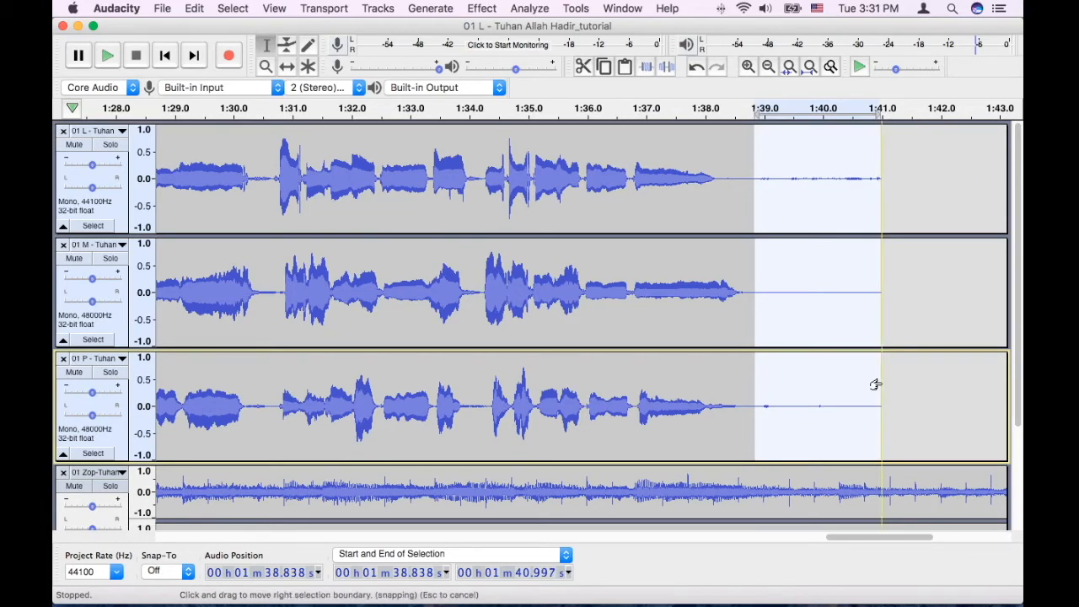
Label the selected ending of the vocal tracks "Silence" and silence its audio.
{"action": "key", "text": "super+b"}
{"action": "type", "text": "Silence"}
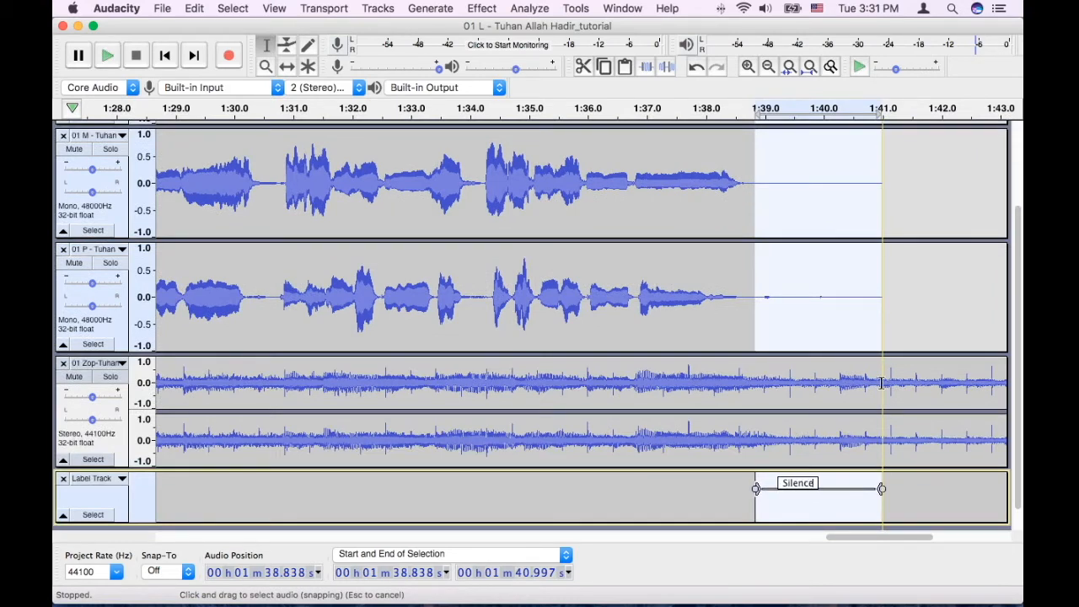
{"action": "scroll", "coordinate": [785, 244], "scroll_direction": "up", "scroll_amount": 3}
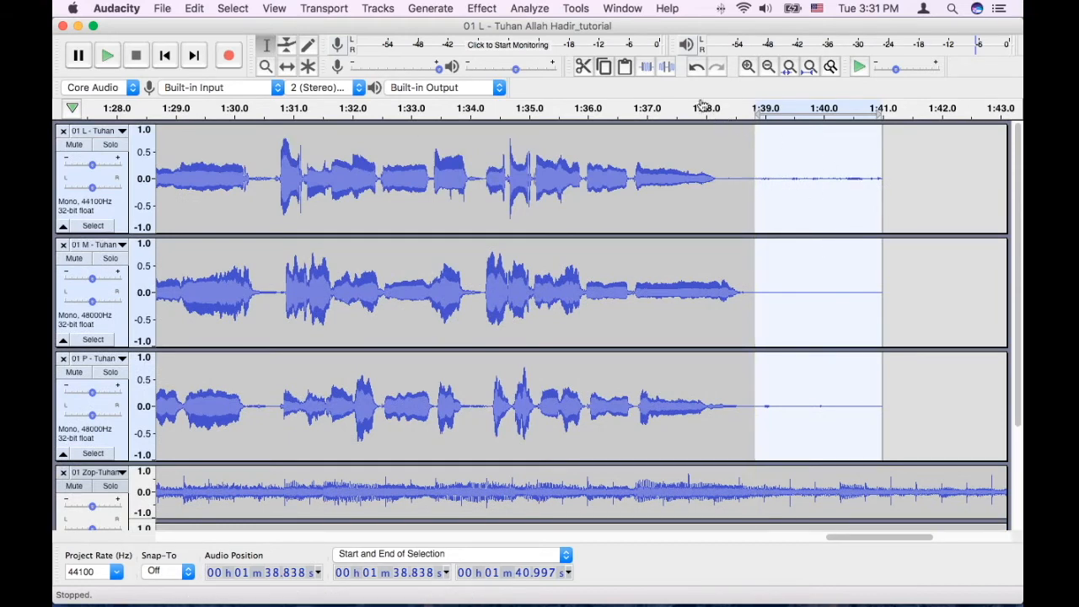
{"action": "left_click", "coordinate": [665, 73]}
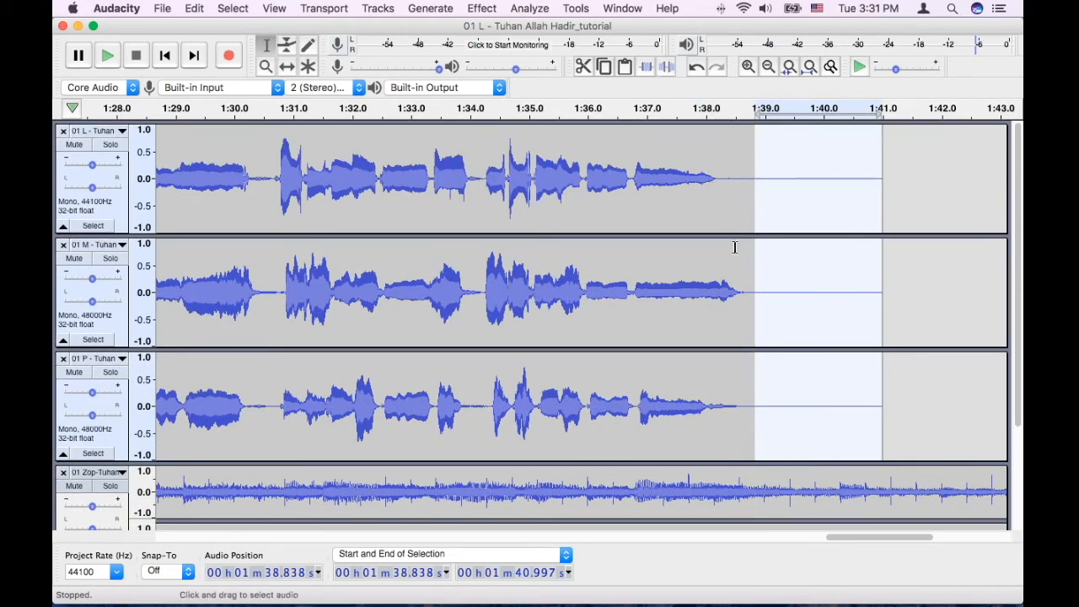
Select about 12.0 to 16.0 s on the three vocal tracks, ending just before the singing starts.
{"action": "scroll", "coordinate": [736, 252], "scroll_direction": "left", "scroll_amount": 15}
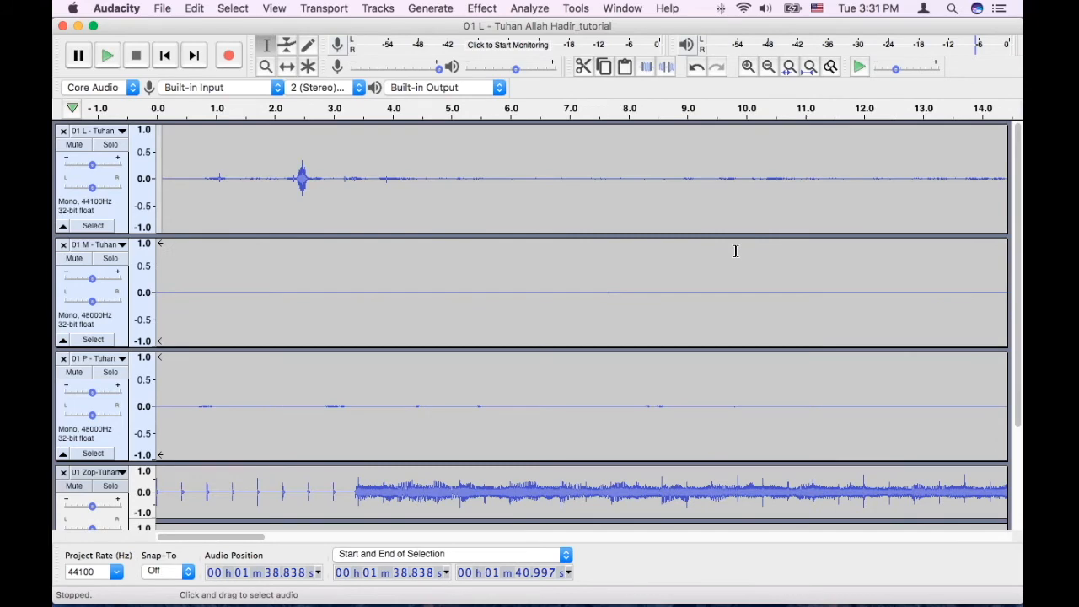
{"action": "scroll", "coordinate": [735, 251], "scroll_direction": "down", "scroll_amount": 5}
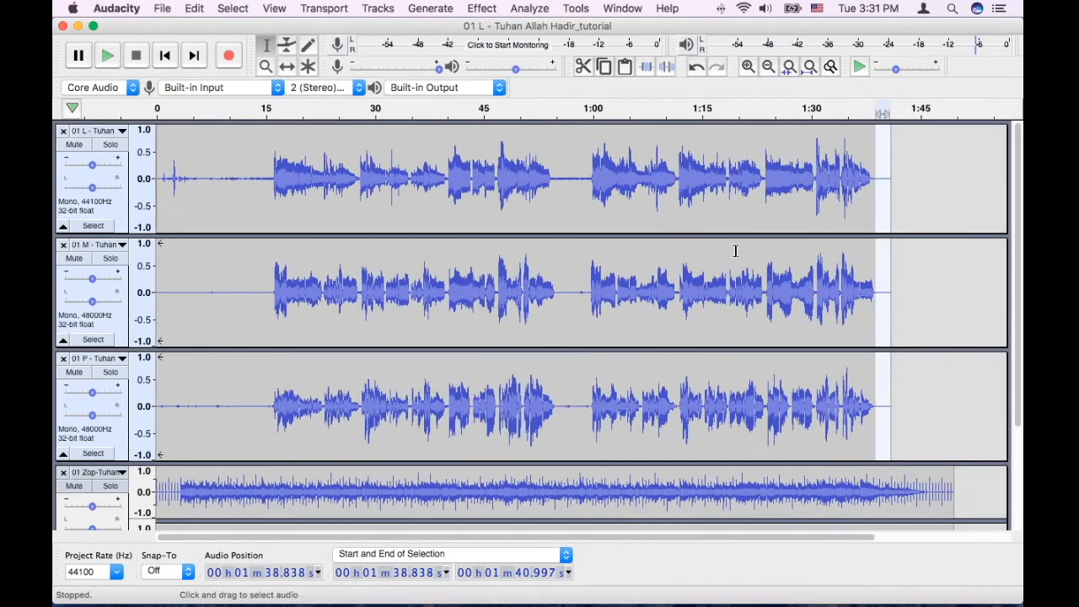
{"action": "scroll", "coordinate": [735, 251], "scroll_direction": "down", "scroll_amount": 1}
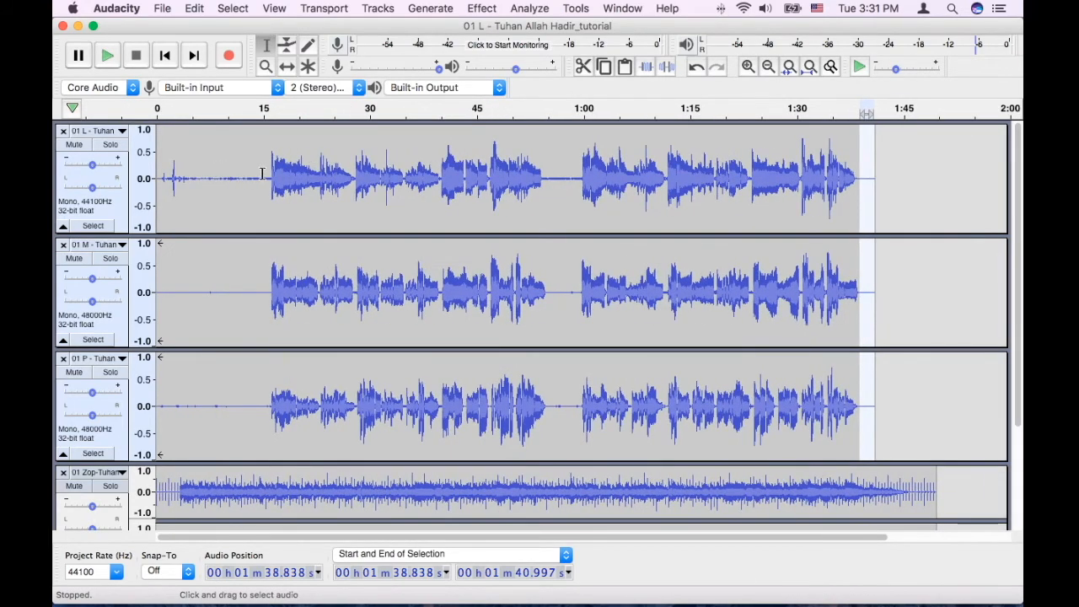
{"action": "scroll", "coordinate": [263, 173], "scroll_direction": "up", "scroll_amount": 4}
{"action": "scroll", "coordinate": [430, 201], "scroll_direction": "left", "scroll_amount": 10}
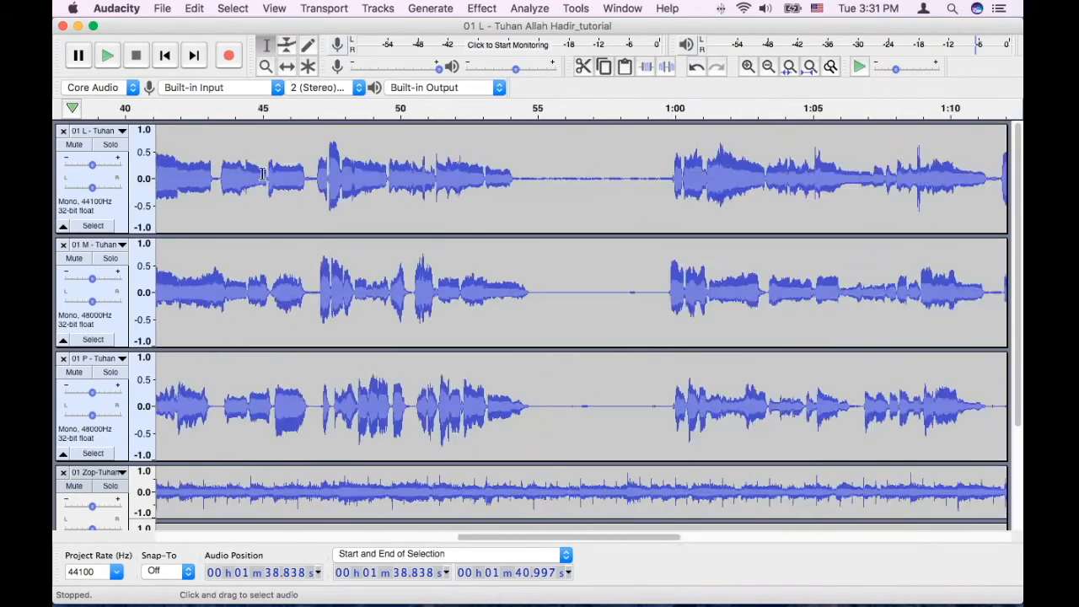
{"action": "scroll", "coordinate": [430, 200], "scroll_direction": "left", "scroll_amount": 10}
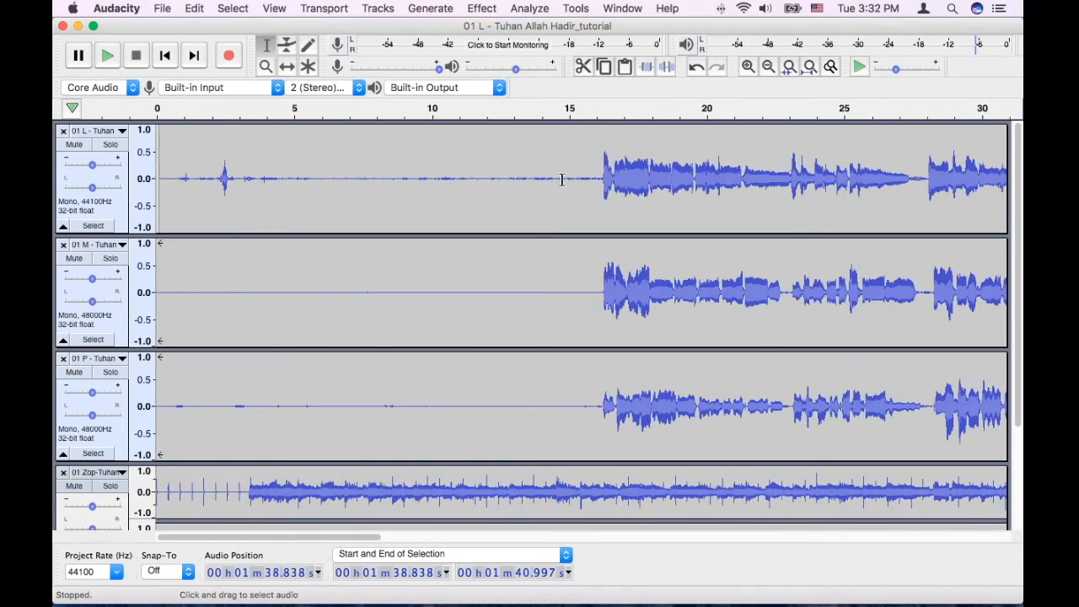
{"action": "left_click", "coordinate": [563, 179]}
{"action": "left_click", "coordinate": [589, 179]}
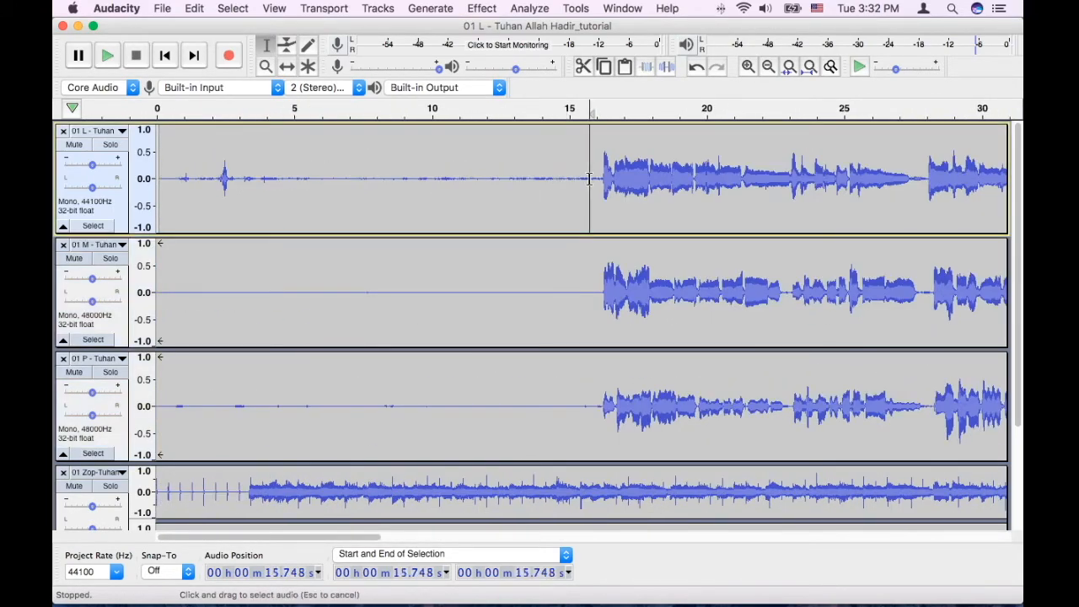
{"action": "scroll", "coordinate": [591, 178], "scroll_direction": "up", "scroll_amount": 2}
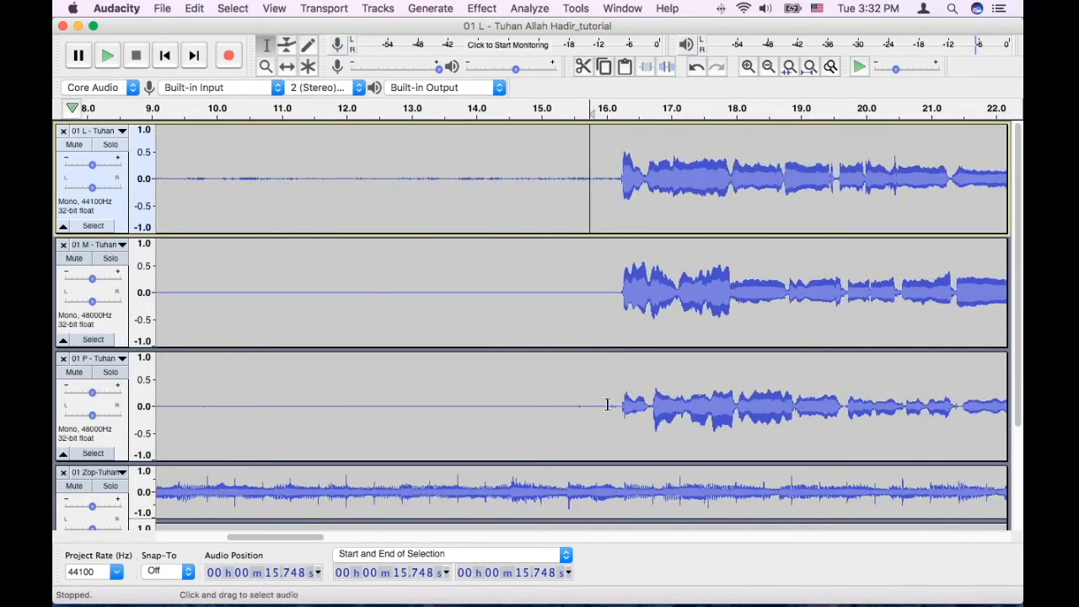
{"action": "left_click_drag", "start_coordinate": [607, 405], "coordinate": [347, 179]}
Extend the start of the vocal selection back to about 0.1 s, at the beginning of the L clip.
{"action": "scroll", "coordinate": [350, 178], "scroll_direction": "down", "scroll_amount": 1}
{"action": "scroll", "coordinate": [350, 178], "scroll_direction": "down", "scroll_amount": 3}
{"action": "scroll", "coordinate": [344, 179], "scroll_direction": "down", "scroll_amount": 1}
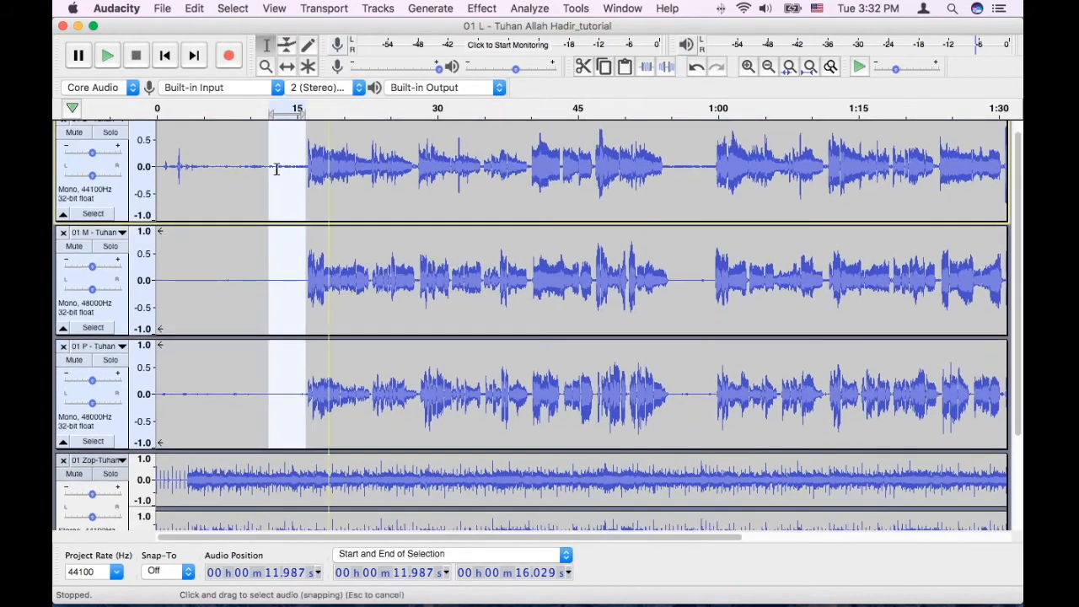
{"action": "left_click_drag", "start_coordinate": [270, 162], "coordinate": [132, 163]}
{"action": "scroll", "coordinate": [131, 164], "scroll_direction": "up", "scroll_amount": 1}
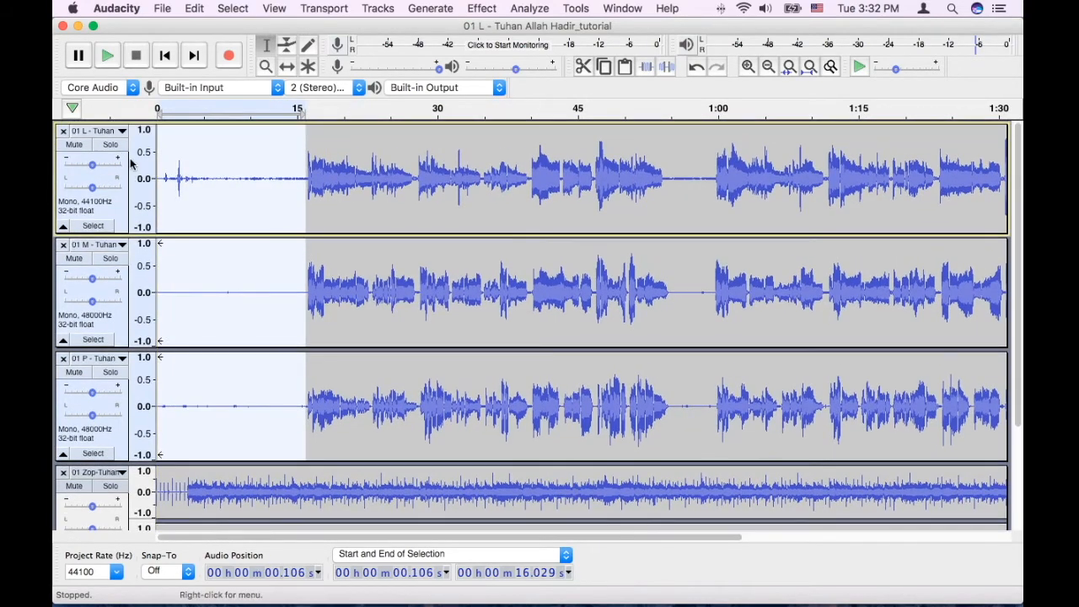
Label the selected vocal intro "Silence" and silence its audio on the three vocal tracks.
{"action": "scroll", "coordinate": [131, 165], "scroll_direction": "down", "scroll_amount": 9}
{"action": "type", "text": "Silence"}
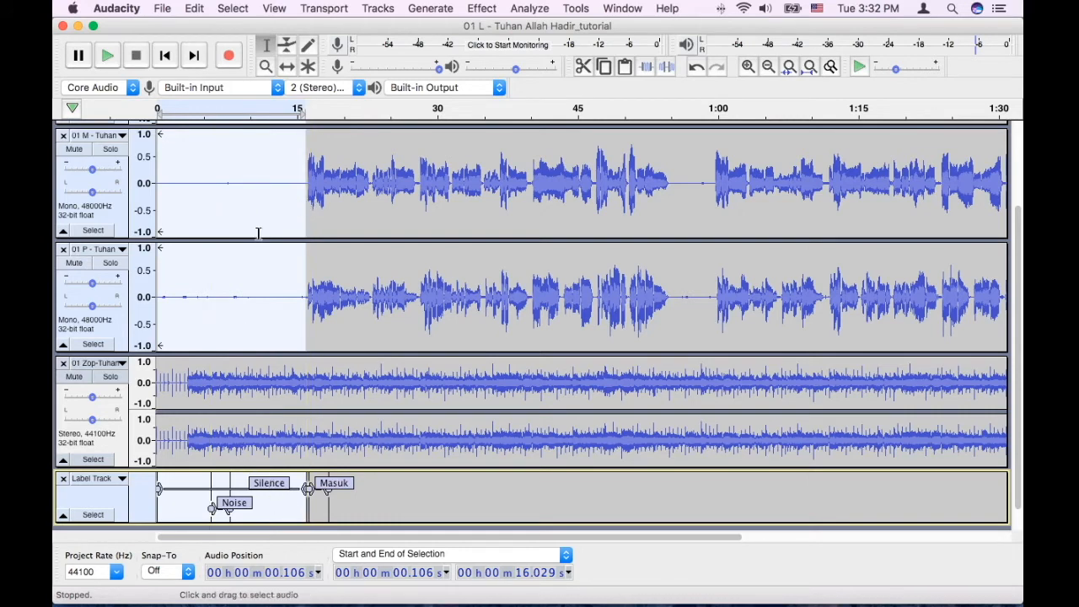
{"action": "scroll", "coordinate": [259, 233], "scroll_direction": "up", "scroll_amount": 3}
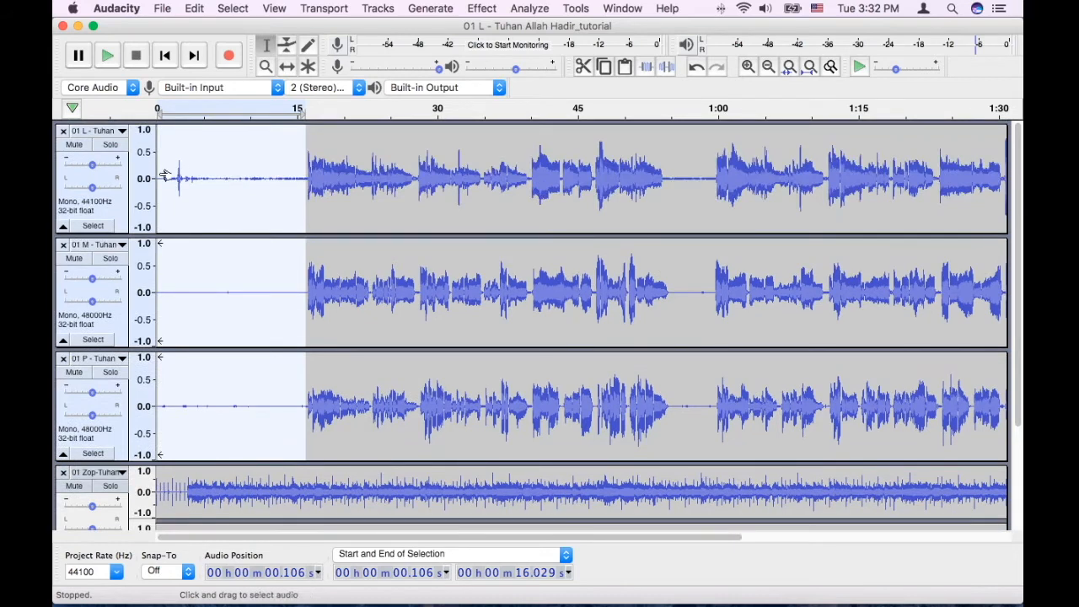
{"action": "left_click", "coordinate": [663, 70]}
{"action": "key", "text": "super+1"}
{"action": "scroll", "coordinate": [685, 225], "scroll_direction": "right", "scroll_amount": 10}
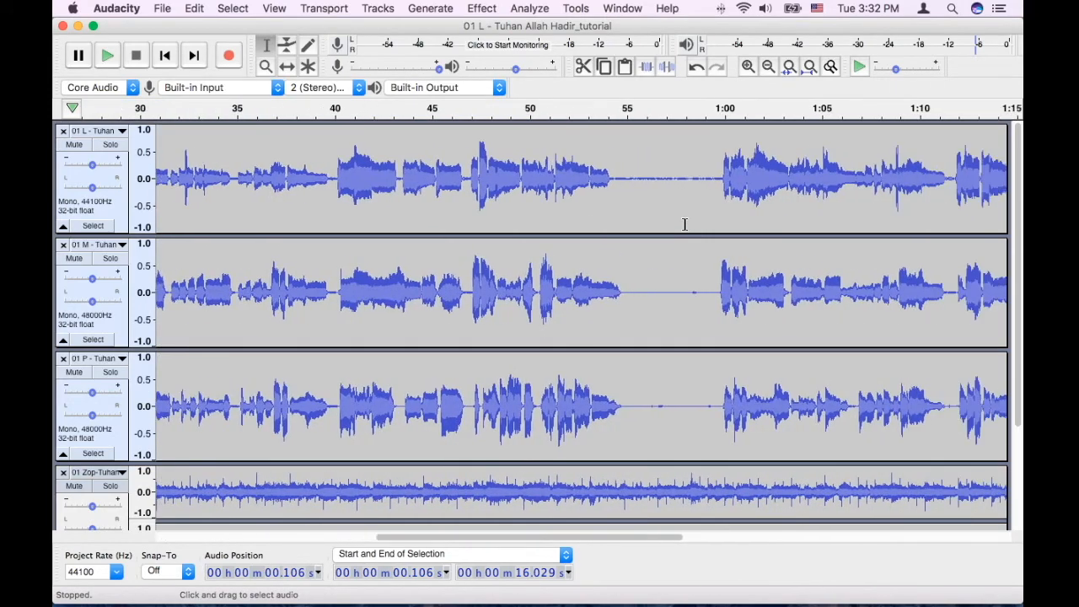
{"action": "left_click", "coordinate": [619, 181]}
{"action": "scroll", "coordinate": [611, 182], "scroll_direction": "up", "scroll_amount": 2}
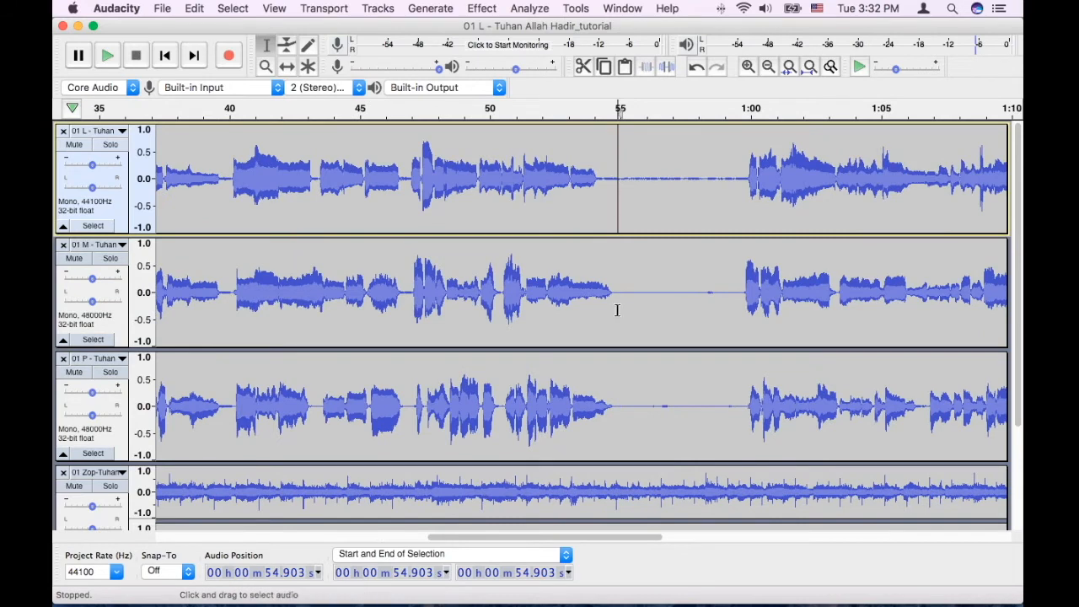
{"action": "left_click_drag", "start_coordinate": [617, 295], "coordinate": [740, 413]}
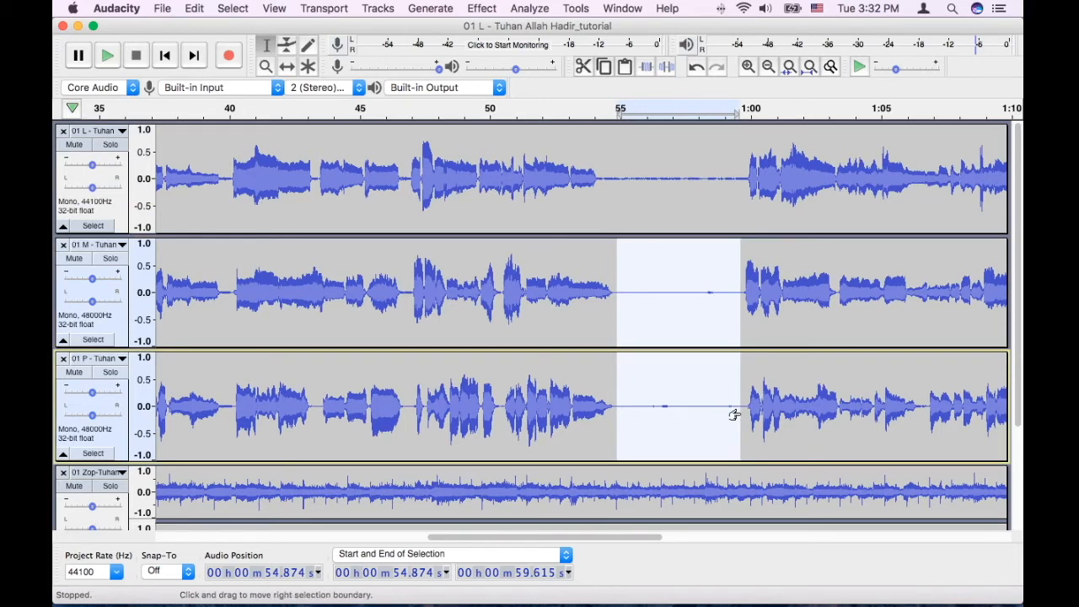
{"action": "left_click", "coordinate": [737, 178], "text": "shift"}
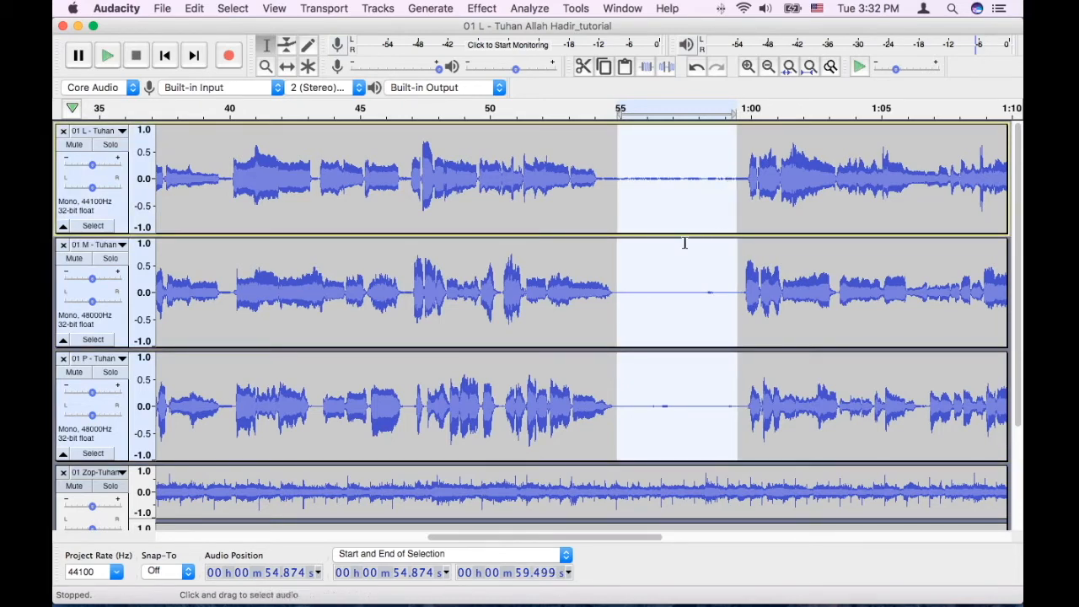
{"action": "left_click_drag", "start_coordinate": [716, 287], "coordinate": [716, 288]}
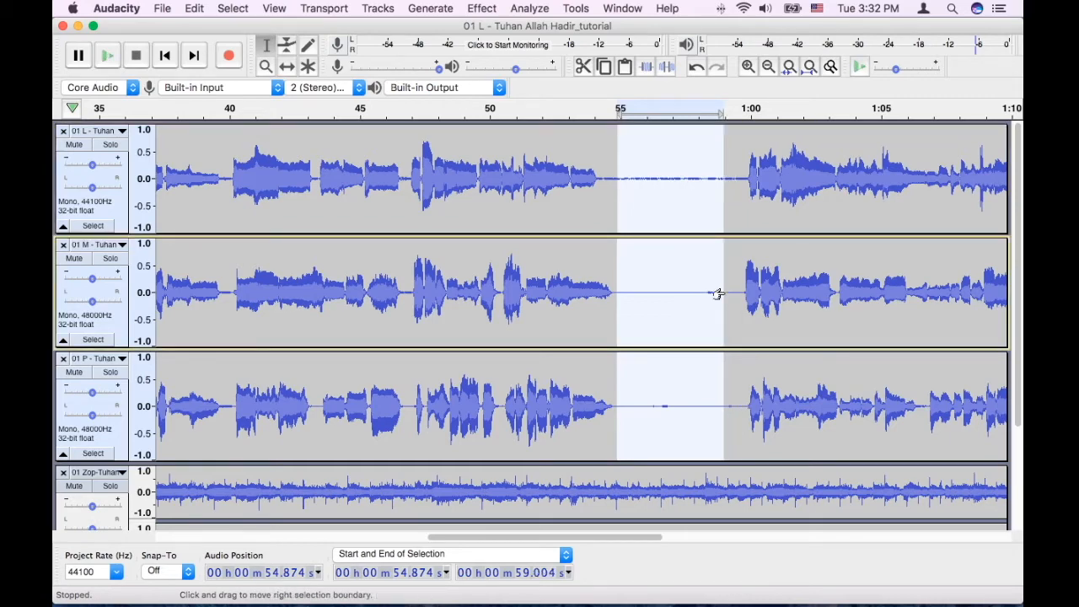
{"action": "left_click", "coordinate": [713, 401]}
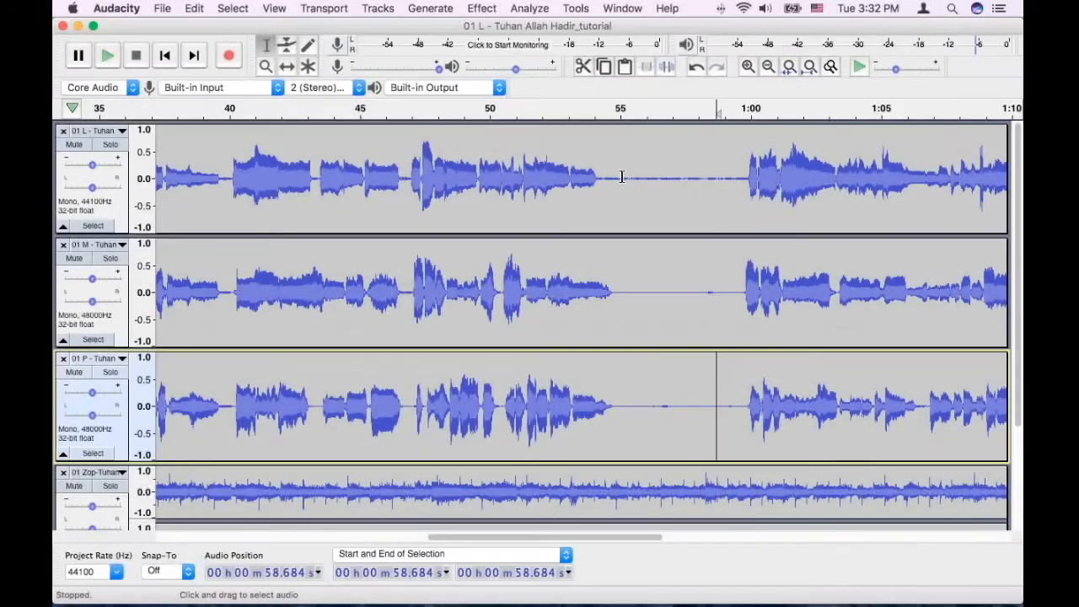
Select the pause between the verses, about 54.9 to 59.6 s, on the L, M and P tracks and silence it.
{"action": "left_click_drag", "start_coordinate": [623, 177], "coordinate": [729, 185]}
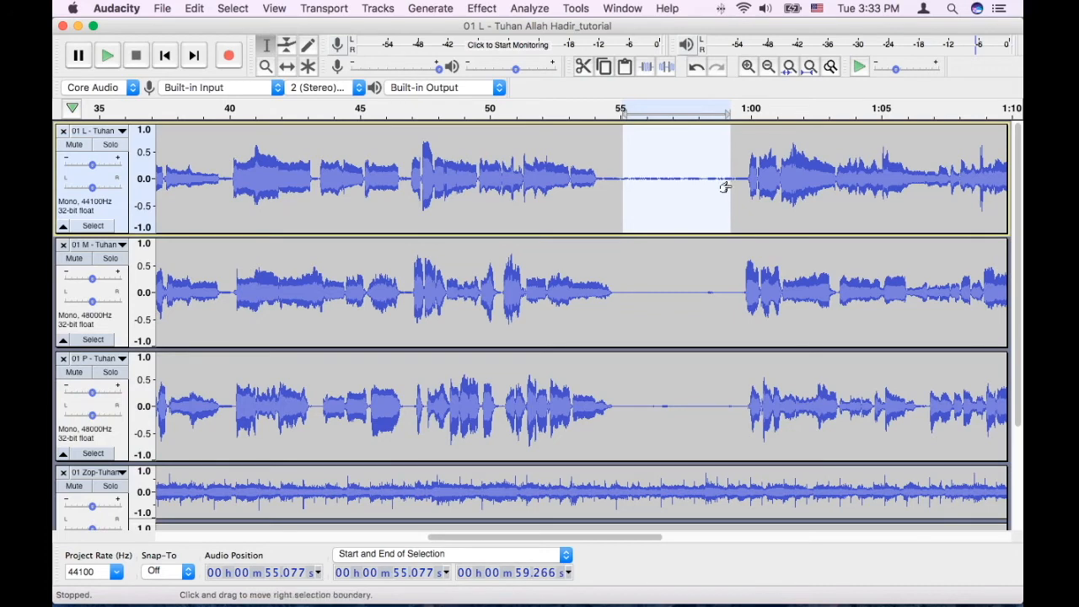
{"action": "left_click", "coordinate": [723, 292], "text": "shift"}
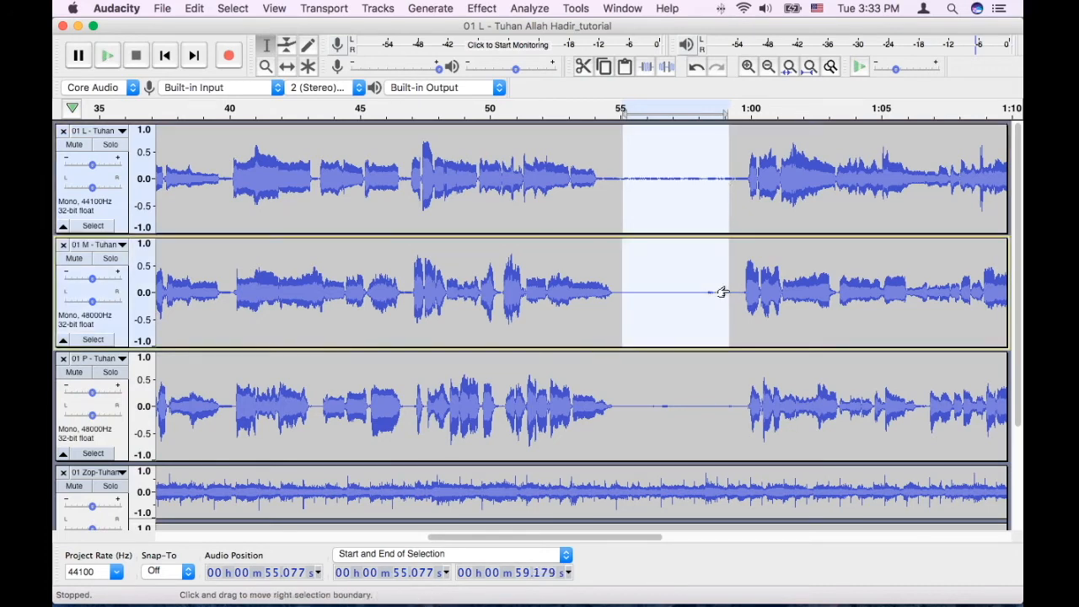
{"action": "left_click", "coordinate": [729, 403], "text": "shift"}
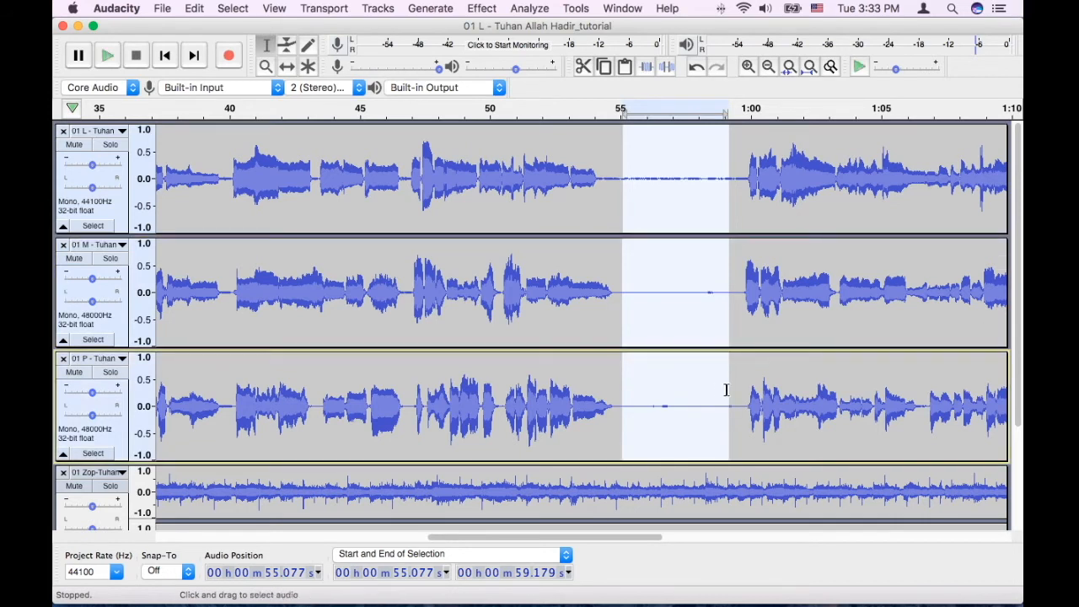
{"action": "left_click_drag", "start_coordinate": [728, 390], "coordinate": [734, 391]}
{"action": "left_click_drag", "start_coordinate": [628, 338], "coordinate": [622, 334]}
{"action": "left_click", "coordinate": [666, 66]}
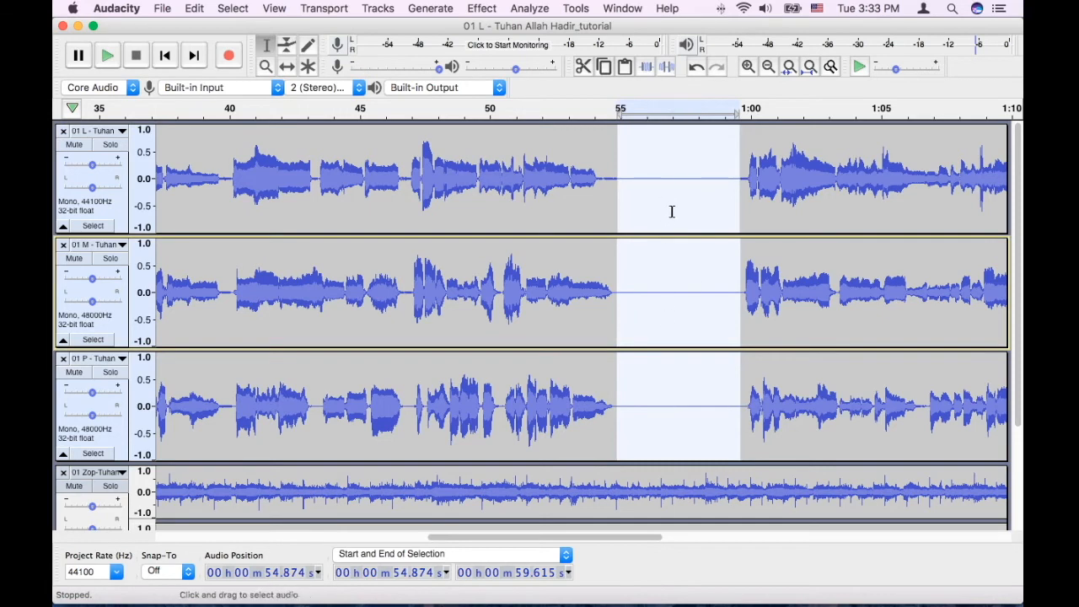
Label the silenced pause between the verses "Silence" and clear the selection.
{"action": "key", "text": "super+b"}
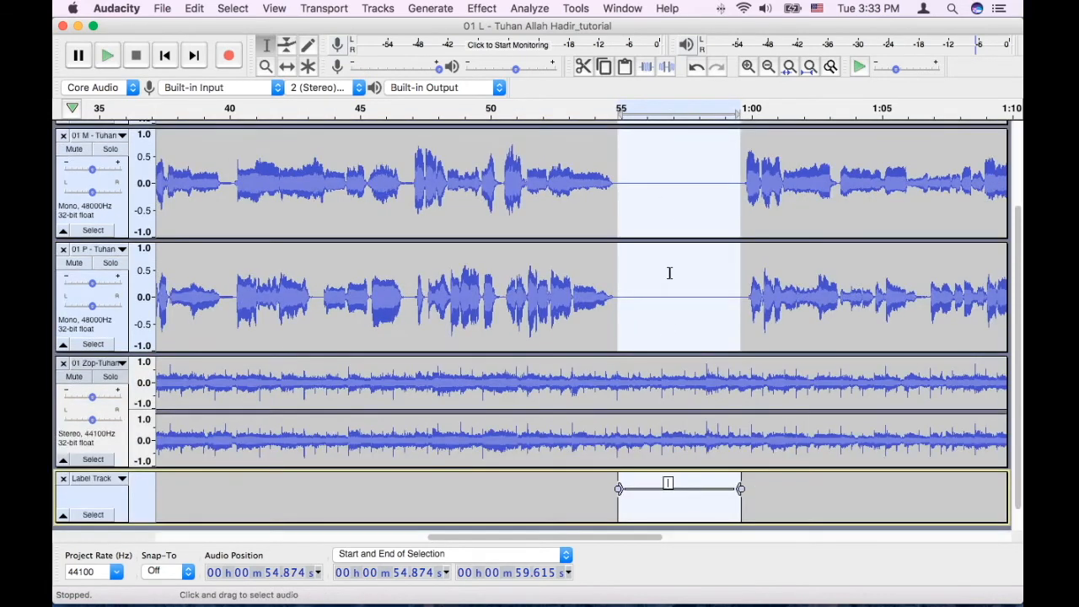
{"action": "type", "text": "Silence"}
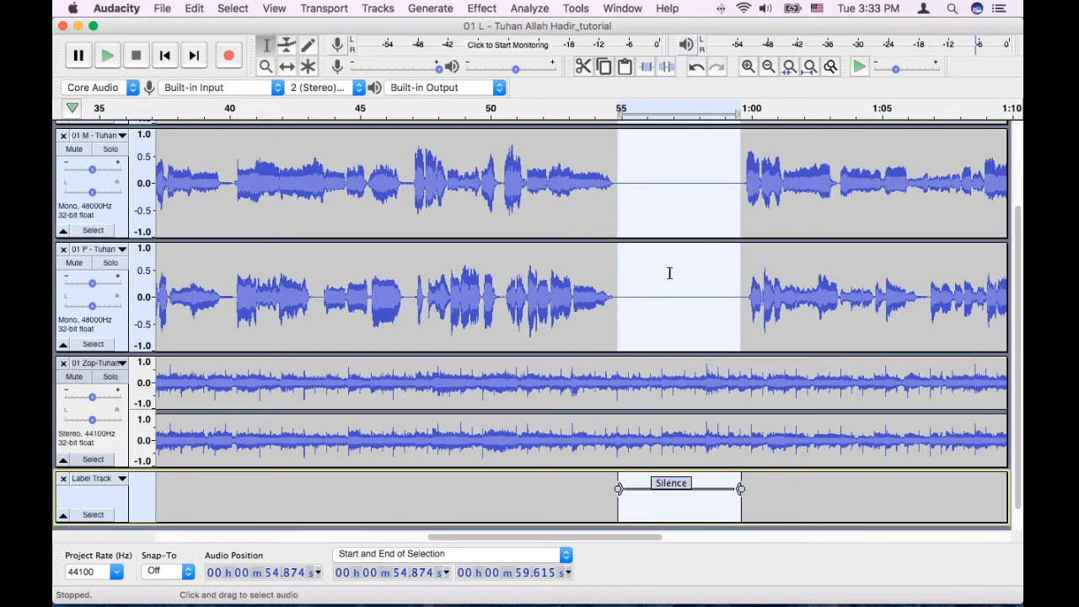
{"action": "left_click", "coordinate": [648, 206]}
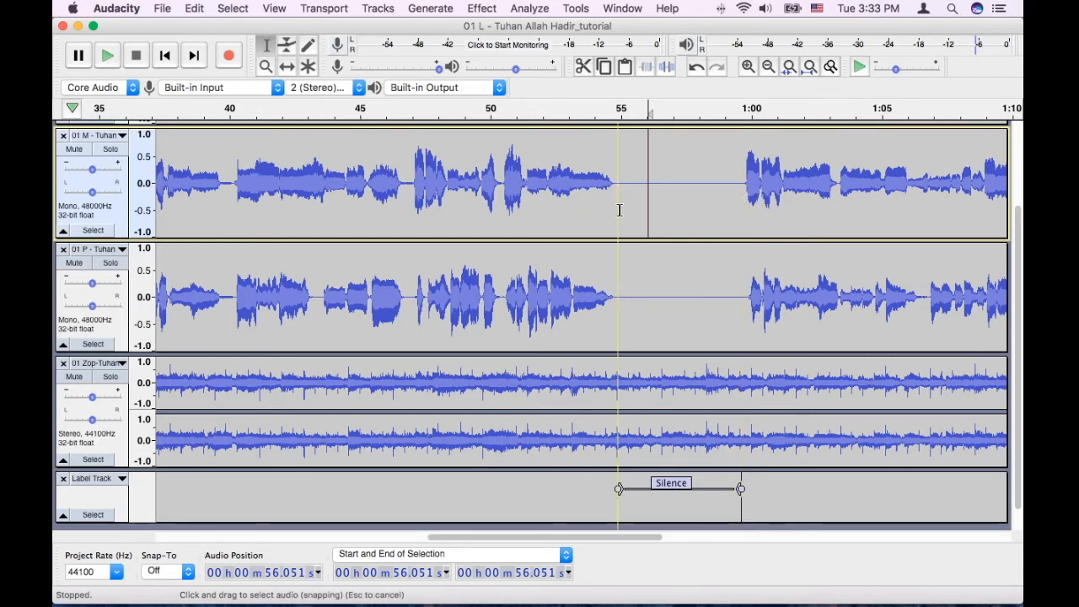
Switch to the "01 - Tuhan Allah Hadir" project window and examine its vocal tracks and labels.
{"action": "scroll", "coordinate": [634, 213], "scroll_direction": "down", "scroll_amount": 3}
{"action": "scroll", "coordinate": [637, 219], "scroll_direction": "down", "scroll_amount": 2}
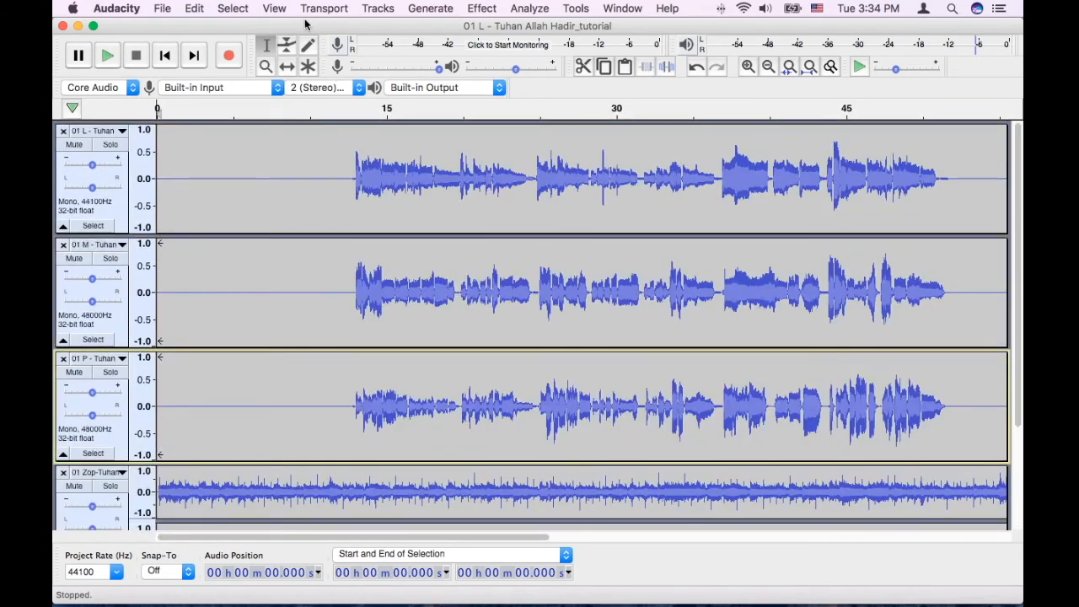
{"action": "left_click_drag", "start_coordinate": [305, 23], "coordinate": [497, 8]}
{"action": "left_click", "coordinate": [221, 30]}
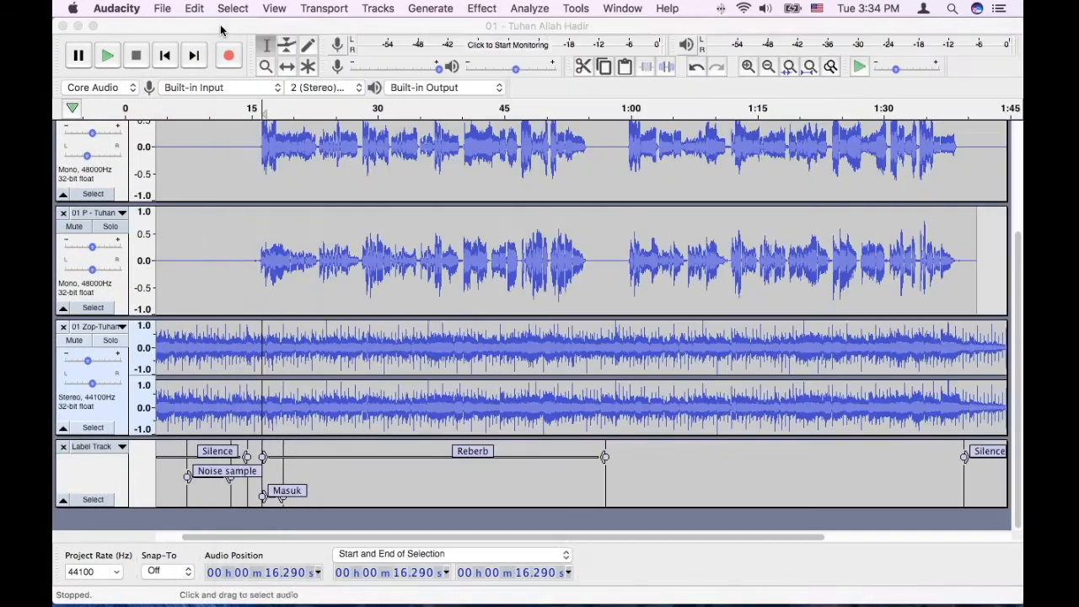
{"action": "scroll", "coordinate": [313, 310], "scroll_direction": "up", "scroll_amount": 3}
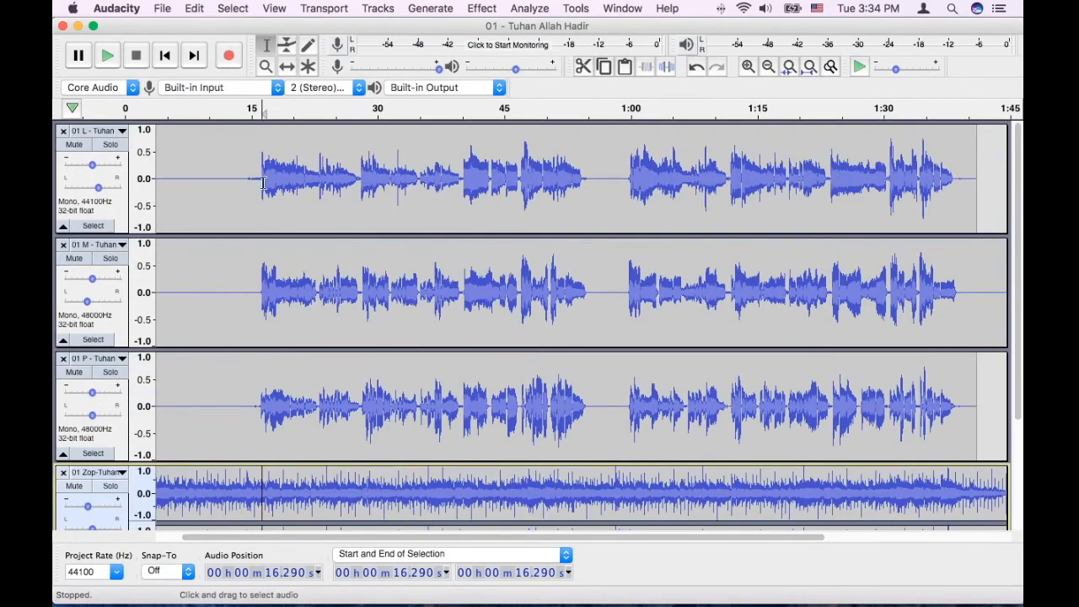
Examine the label track under the finished project's audio tracks, and return to the "01 L - Tuhan Allah Hadir_tutorial" project window.
{"action": "scroll", "coordinate": [555, 329], "scroll_direction": "down", "scroll_amount": 3}
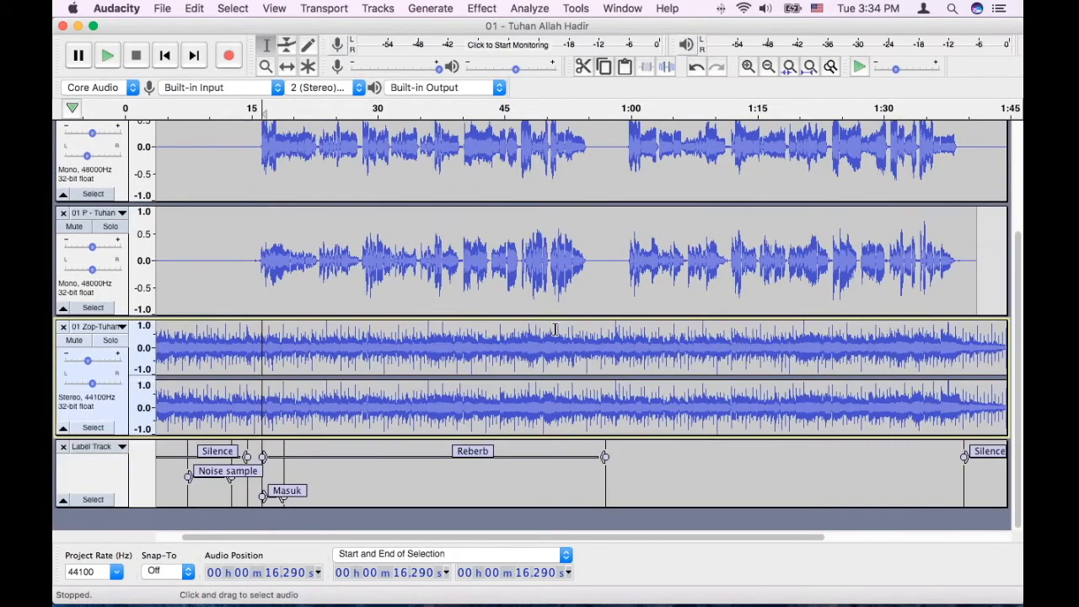
{"action": "scroll", "coordinate": [555, 329], "scroll_direction": "up", "scroll_amount": 3}
{"action": "scroll", "coordinate": [555, 328], "scroll_direction": "down", "scroll_amount": 3}
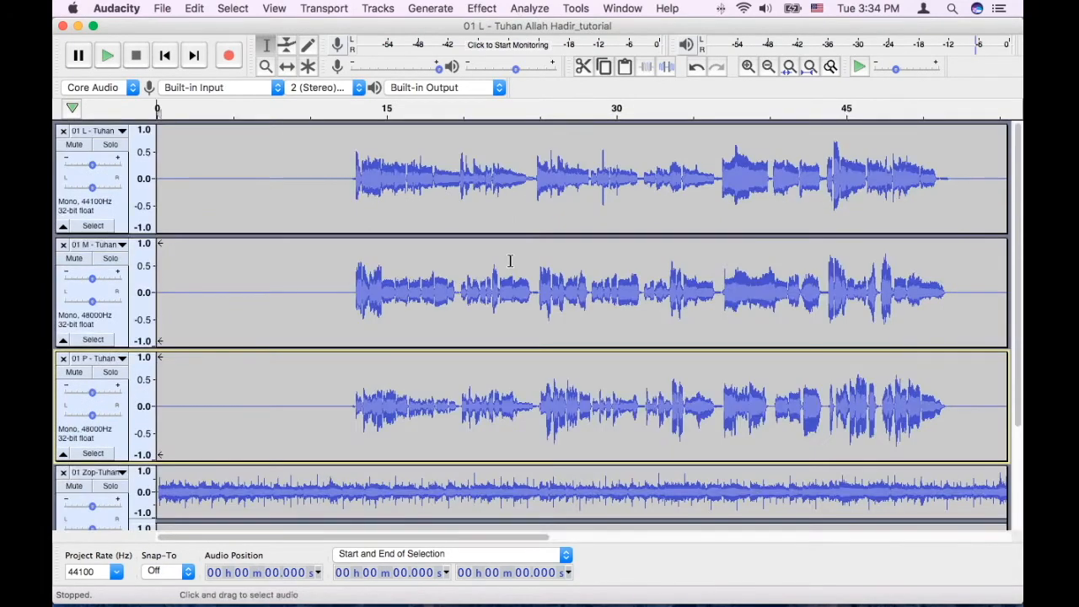
{"action": "scroll", "coordinate": [509, 261], "scroll_direction": "down", "scroll_amount": 2}
{"action": "scroll", "coordinate": [510, 264], "scroll_direction": "down", "scroll_amount": 2}
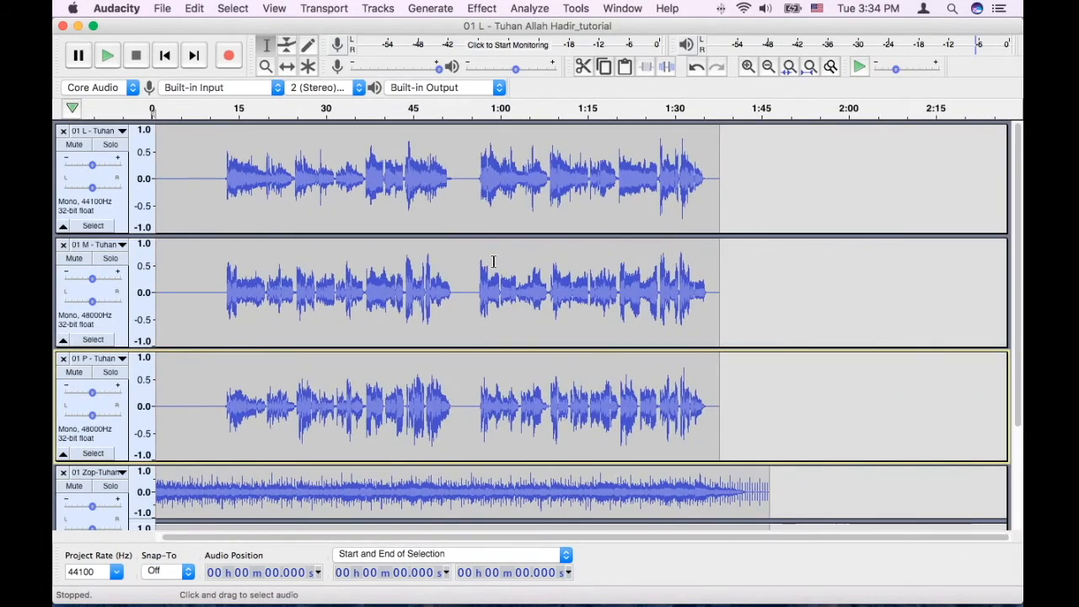
{"action": "left_click", "coordinate": [167, 172]}
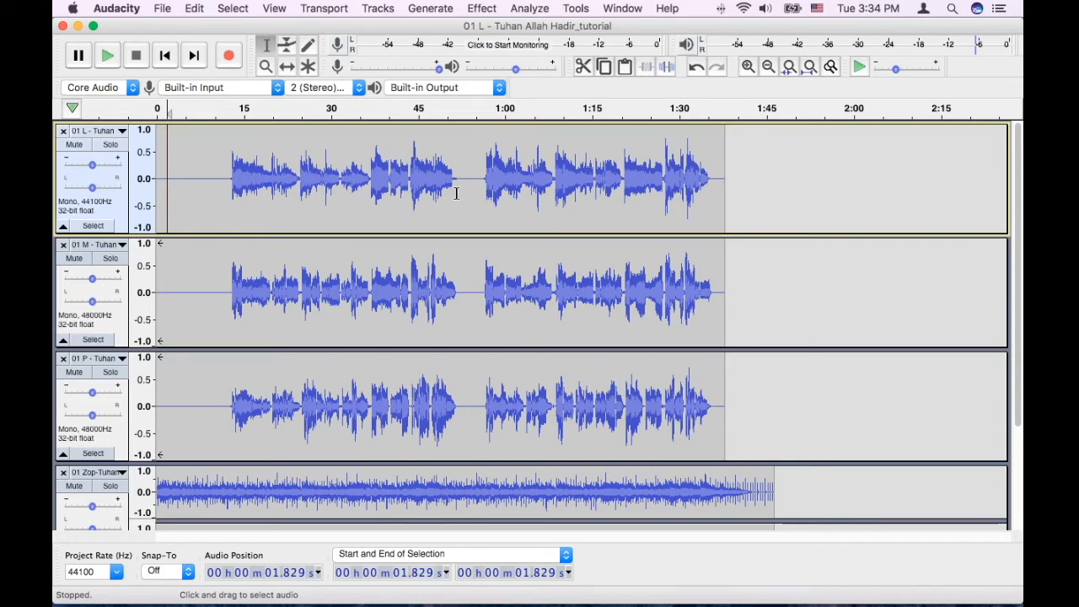
{"action": "left_click", "coordinate": [209, 189]}
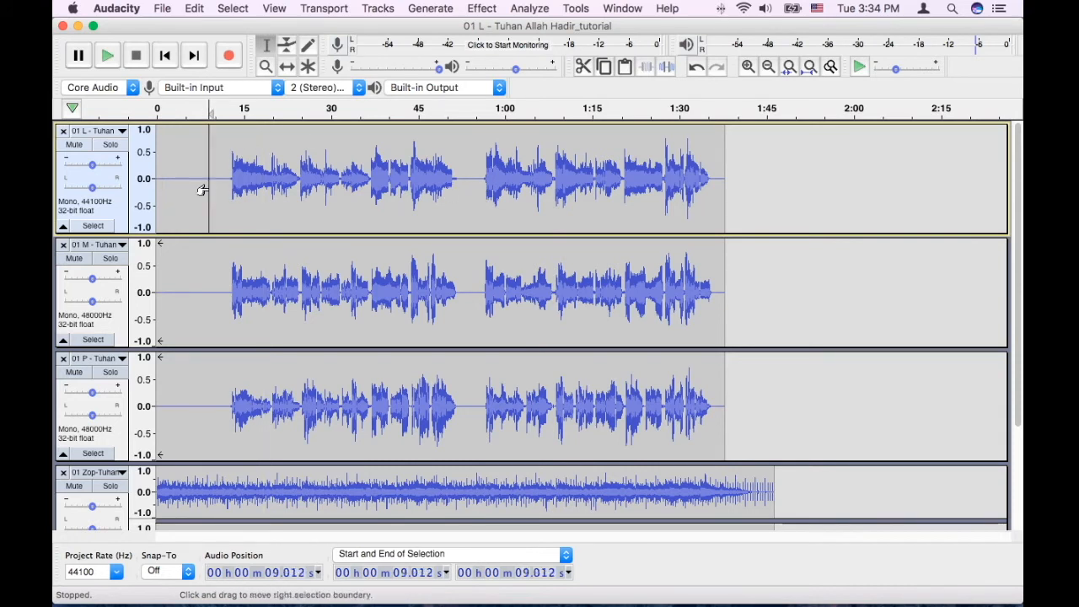
{"action": "left_click_drag", "start_coordinate": [168, 179], "coordinate": [222, 414]}
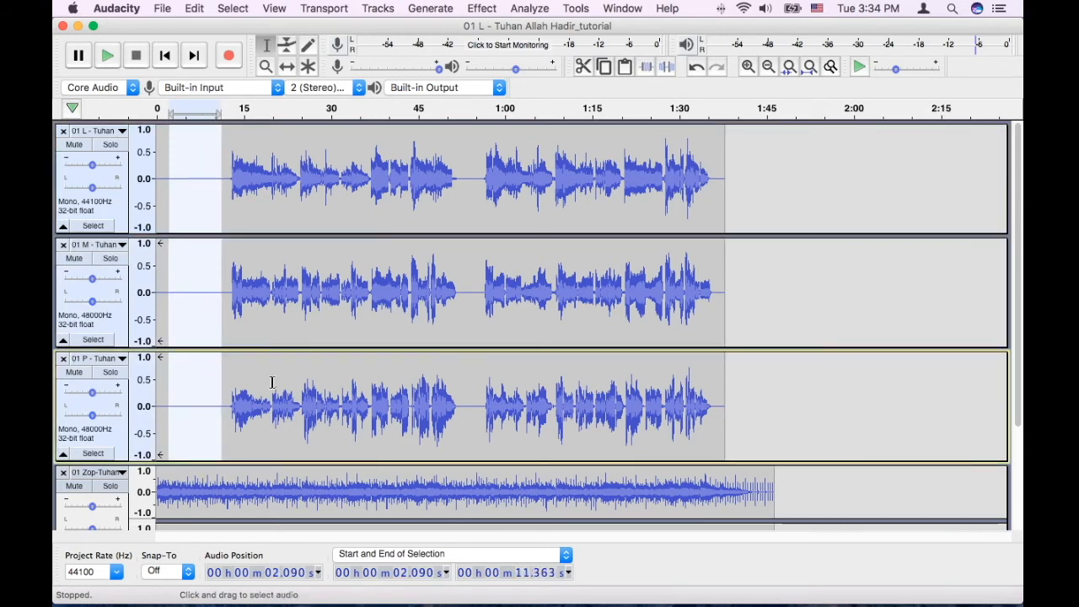
{"action": "left_click", "coordinate": [374, 303]}
{"action": "left_click", "coordinate": [328, 189]}
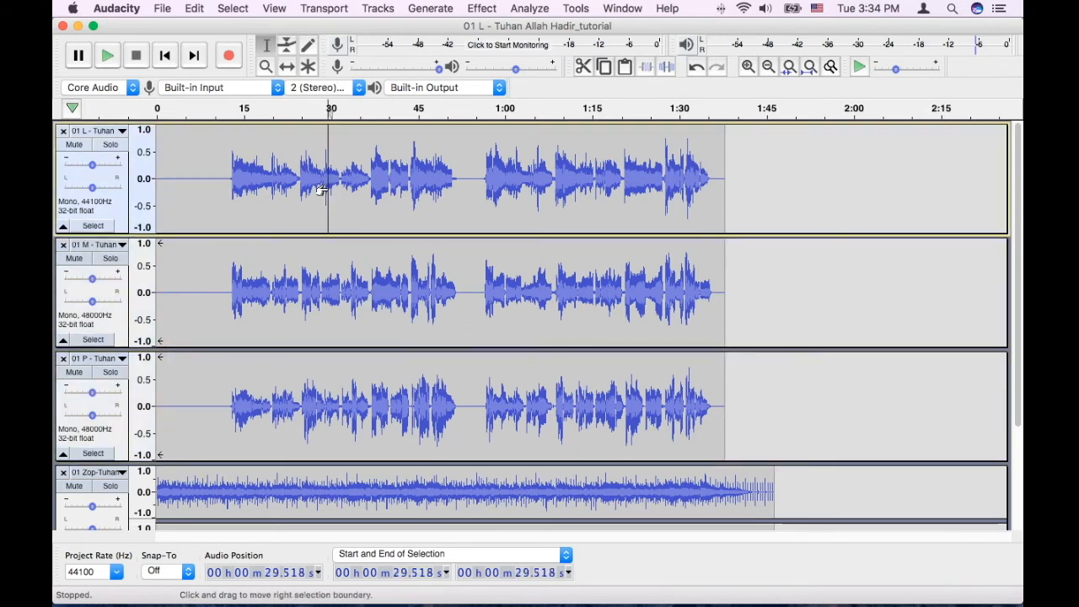
{"action": "left_click", "coordinate": [301, 187]}
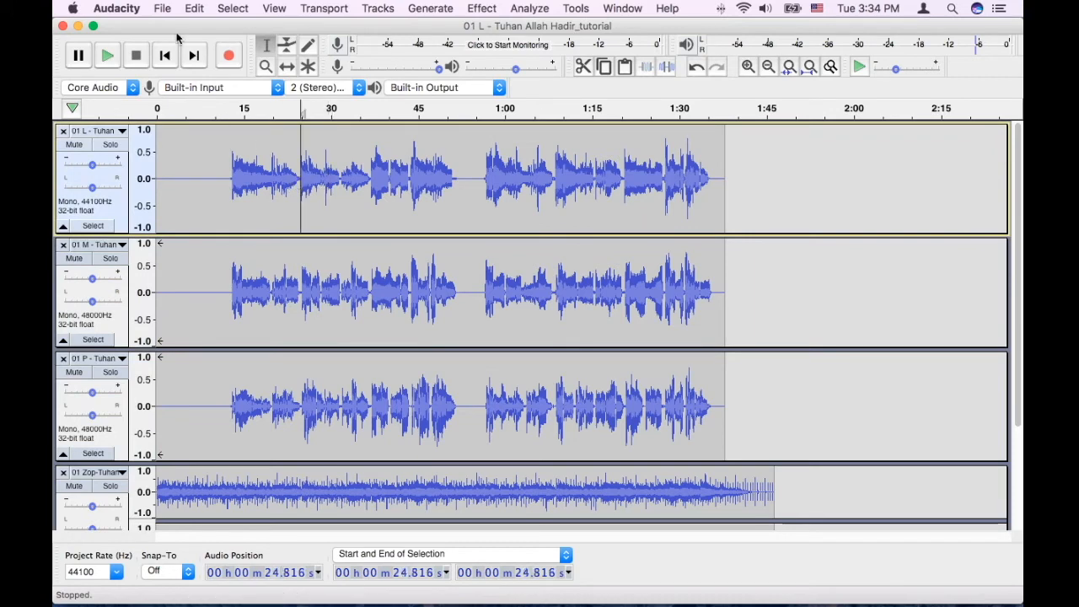
Check in the Libraries preferences which LAME MP3 export library is installed, leaving the preferences unchanged.
{"action": "left_click", "coordinate": [158, 7]}
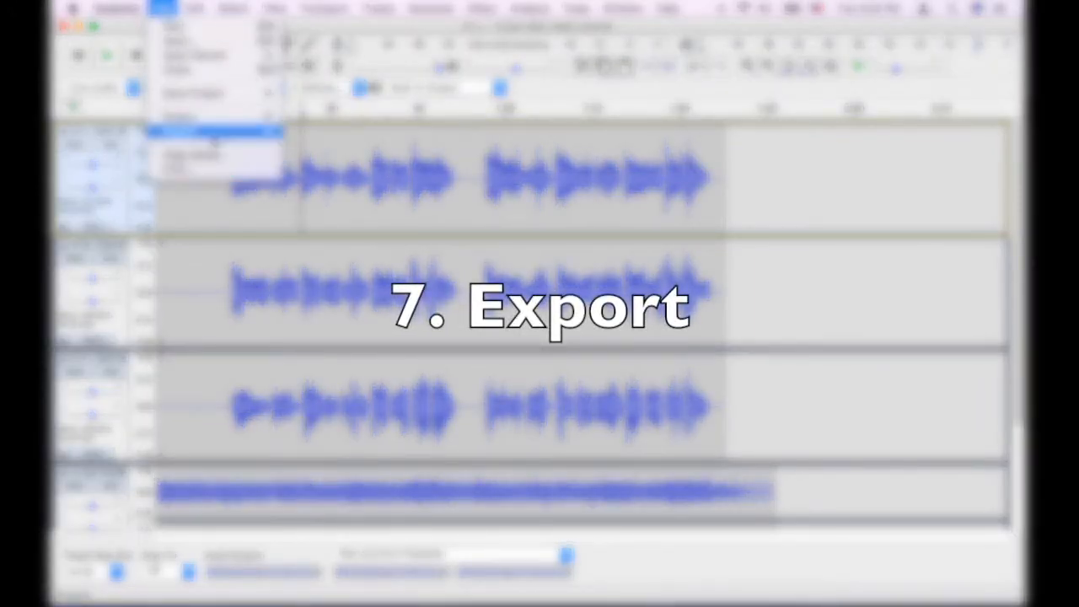
{"action": "mouse_move", "coordinate": [211, 117]}
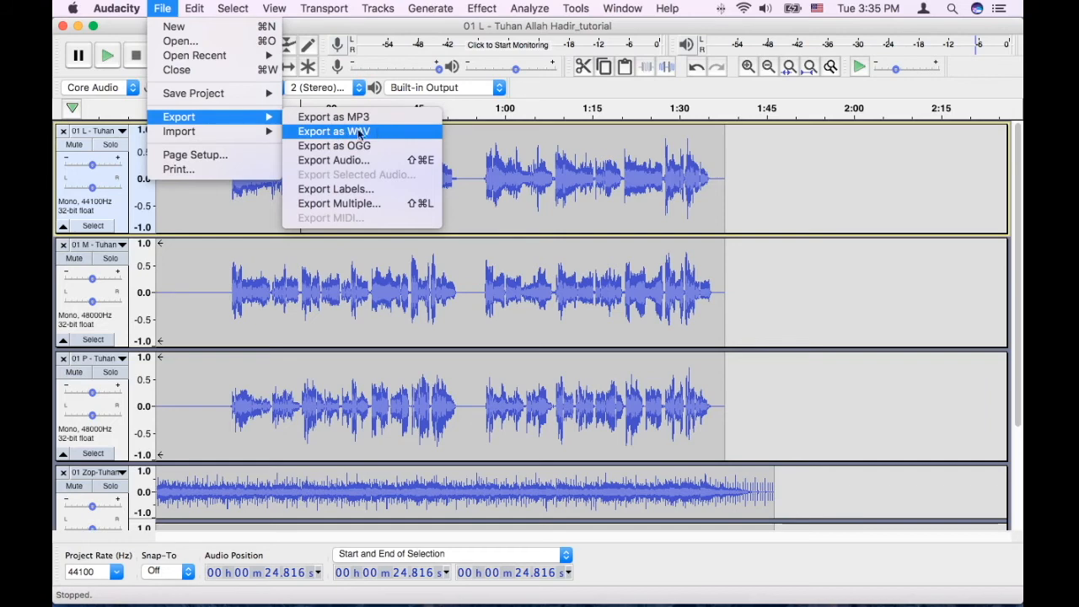
{"action": "mouse_move", "coordinate": [128, 4]}
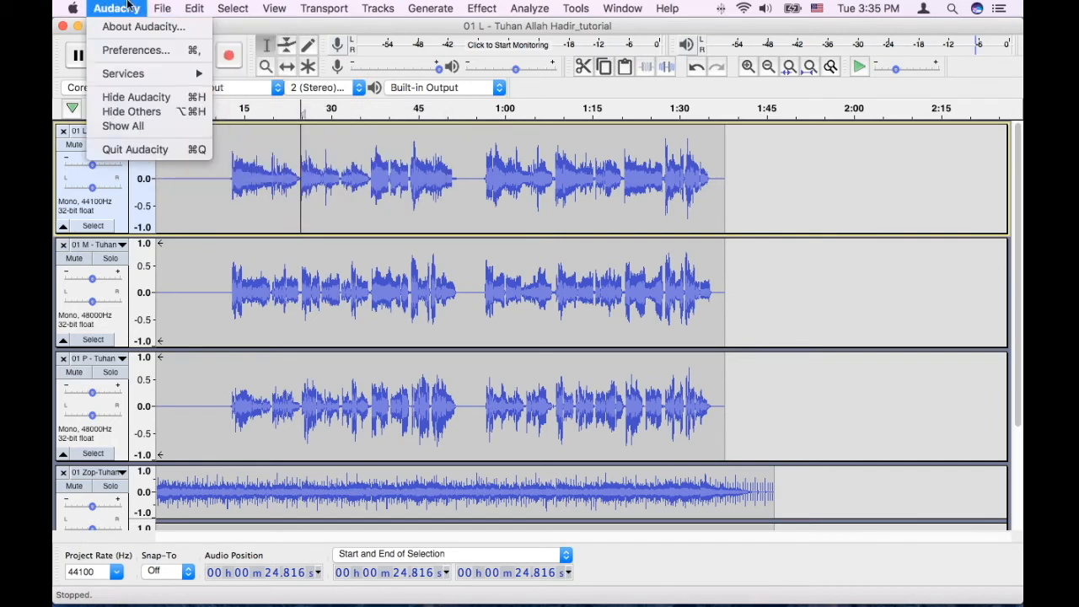
{"action": "left_click", "coordinate": [137, 50]}
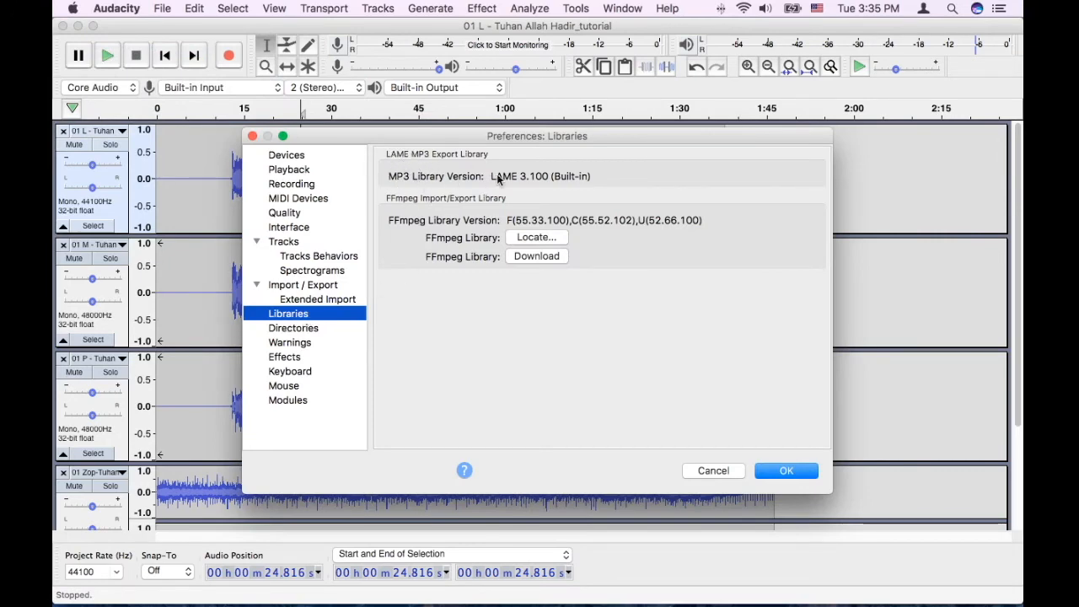
{"action": "left_click", "coordinate": [713, 470]}
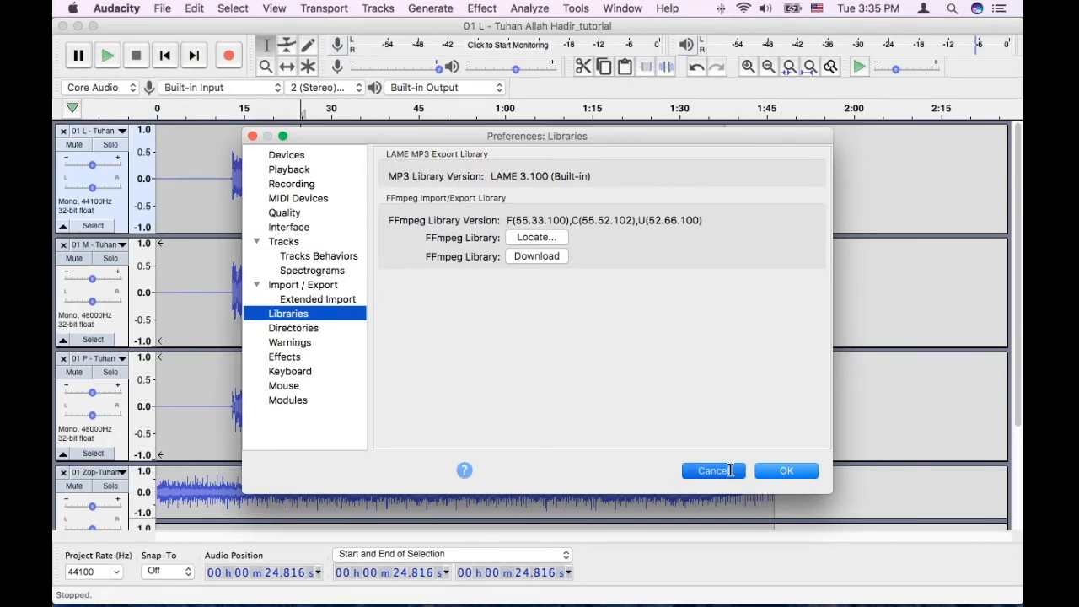
Start an MP3 export of the project into the 04 Export folder, naming the file "01 L - Tuhan Allah Hadir_tutorial_r1".
{"action": "left_click", "coordinate": [163, 8]}
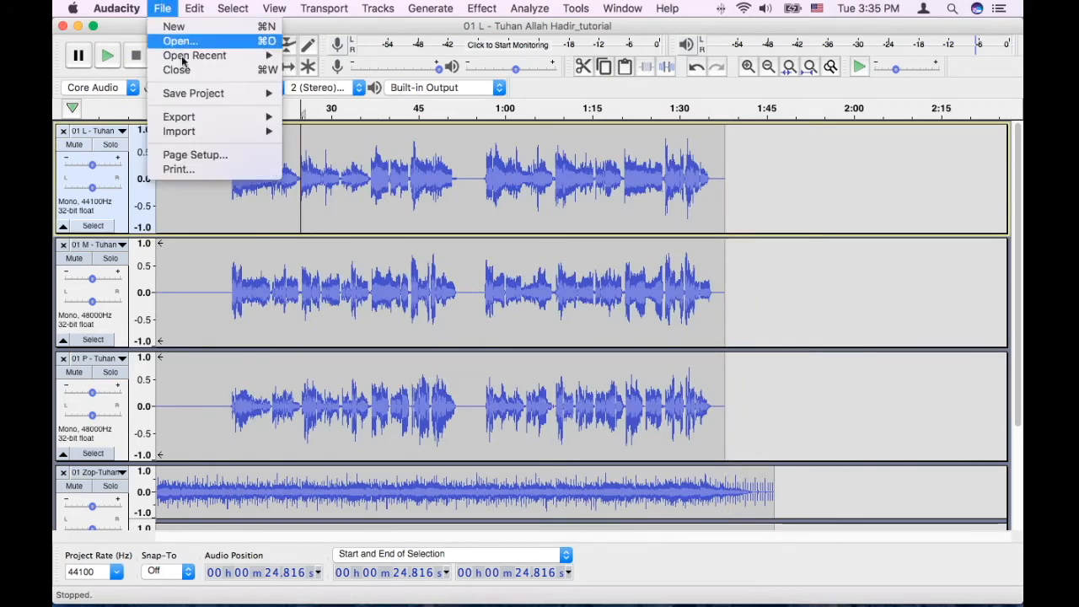
{"action": "mouse_move", "coordinate": [222, 118]}
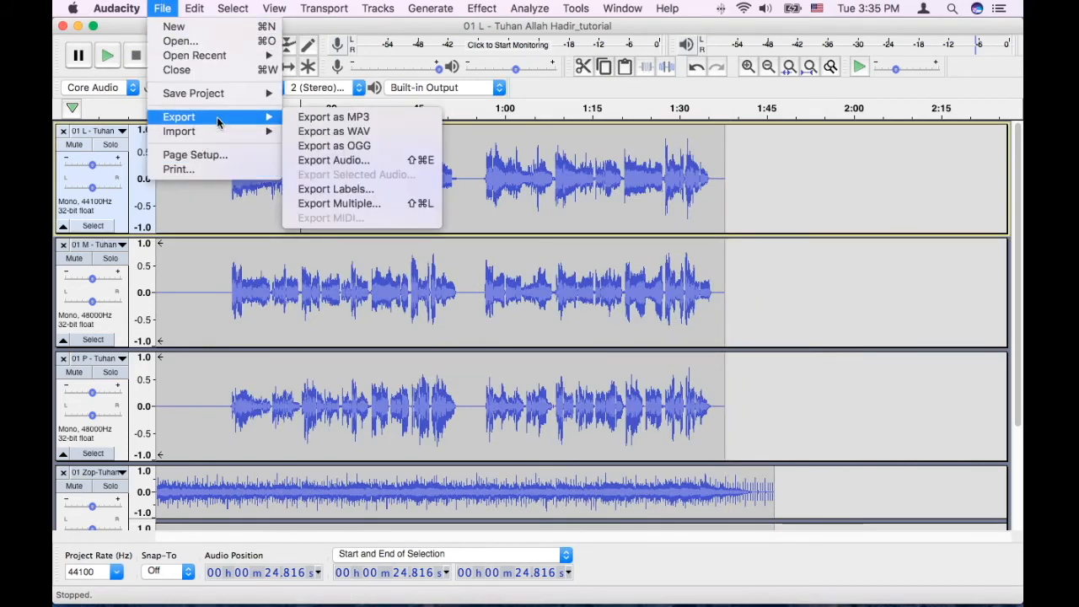
{"action": "left_click", "coordinate": [377, 122]}
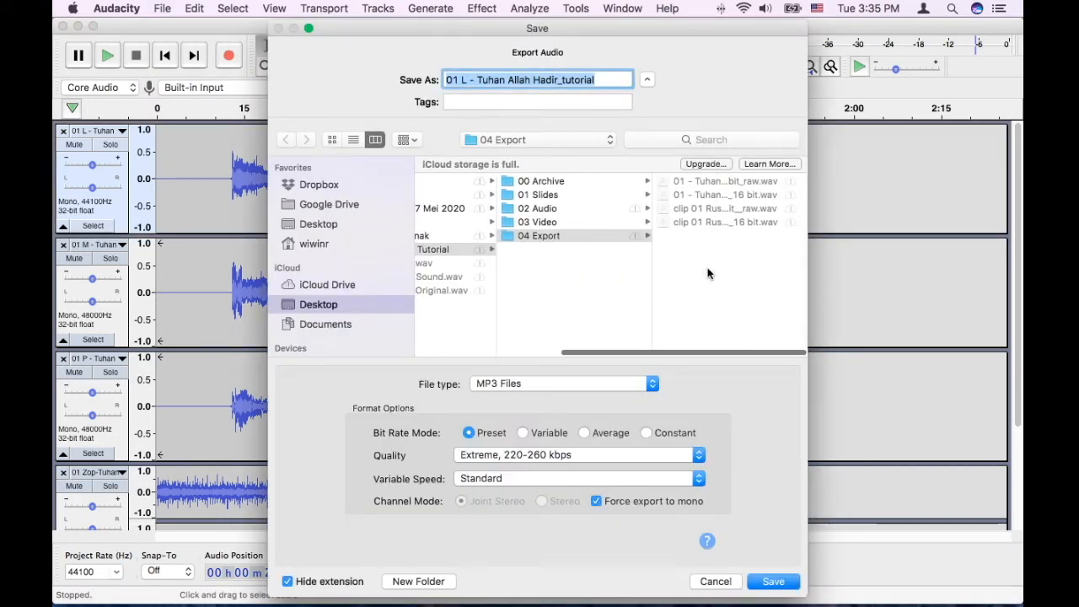
{"action": "left_click", "coordinate": [471, 79]}
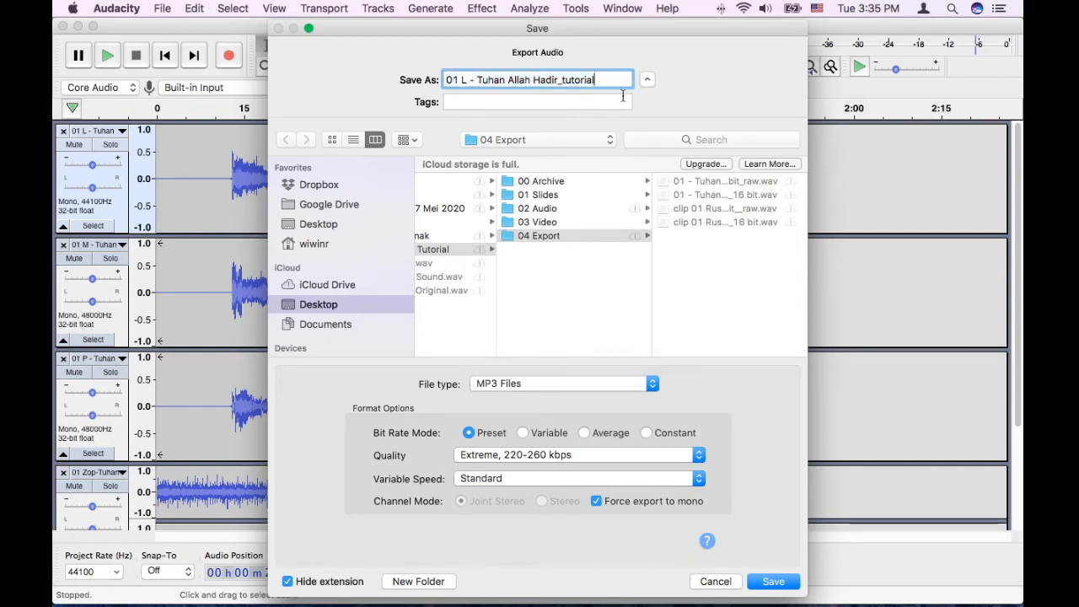
{"action": "double_click", "coordinate": [579, 80]}
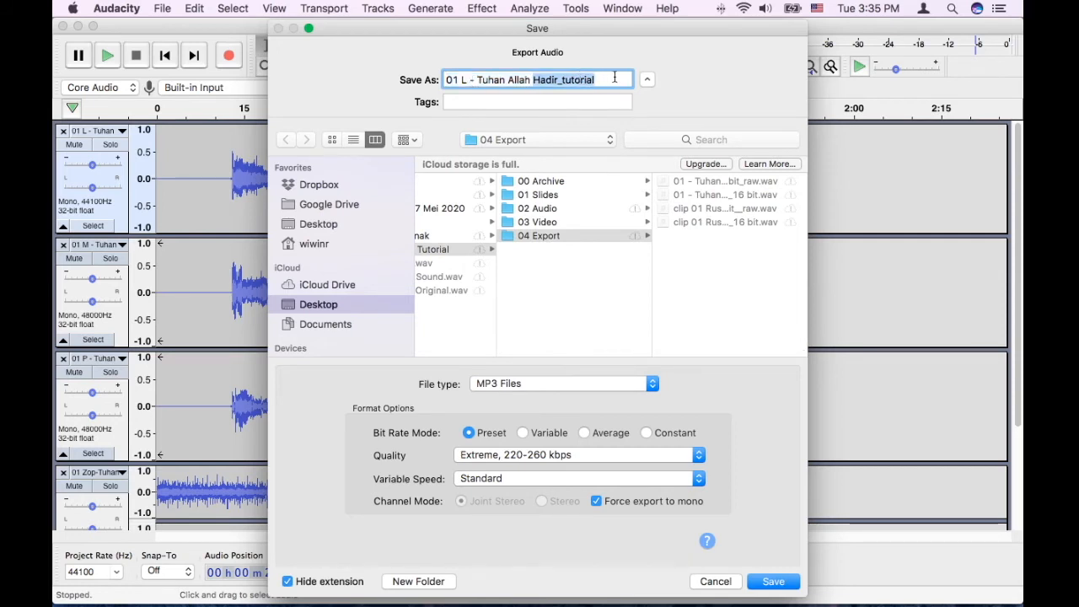
{"action": "left_click", "coordinate": [615, 77]}
{"action": "type", "text": "_r1"}
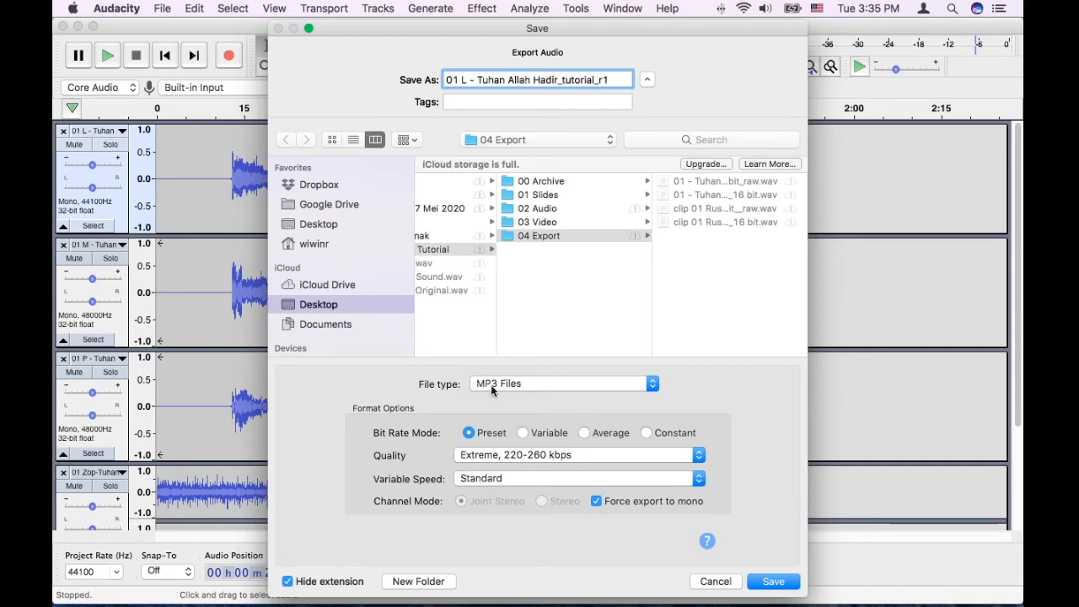
Keep the MP3 quality preset at Extreme, 220-260 kbps, and complete the export without editing the metadata tags.
{"action": "left_click", "coordinate": [501, 454]}
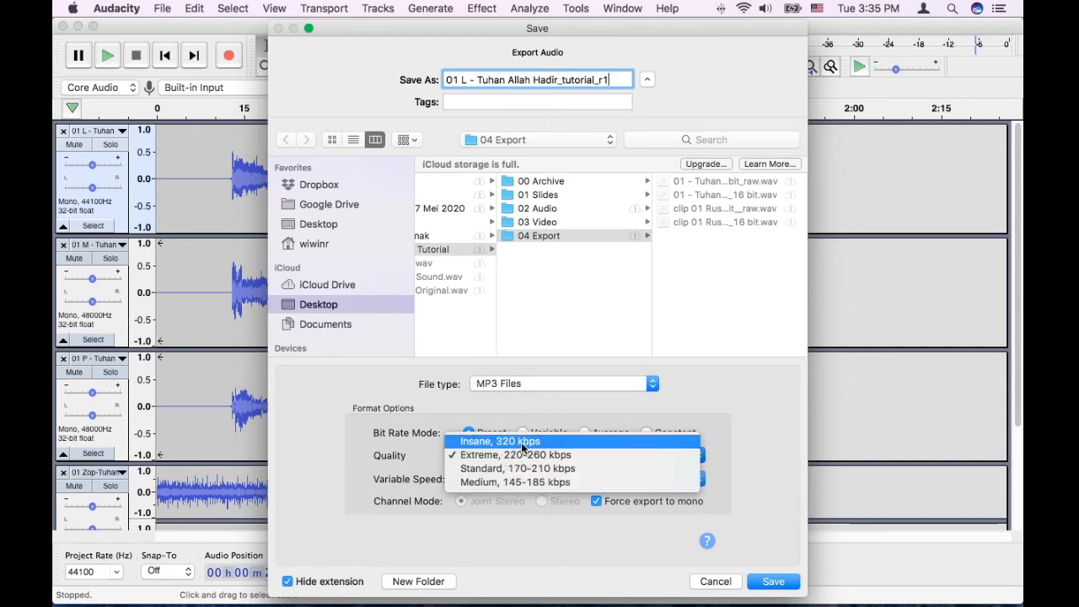
{"action": "left_click", "coordinate": [516, 457]}
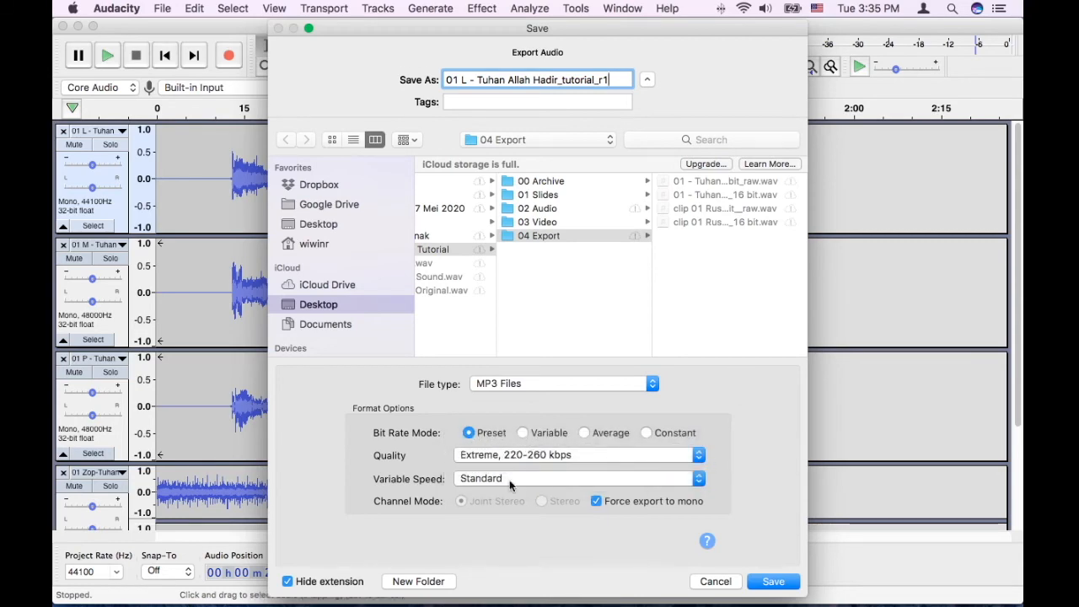
{"action": "left_click", "coordinate": [774, 581]}
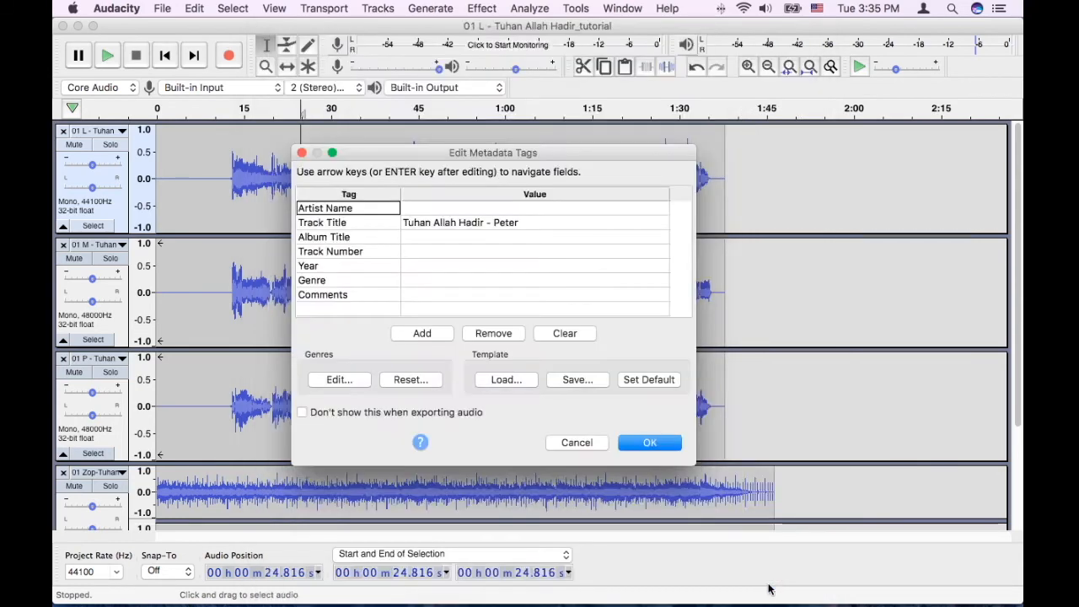
{"action": "left_click", "coordinate": [465, 208]}
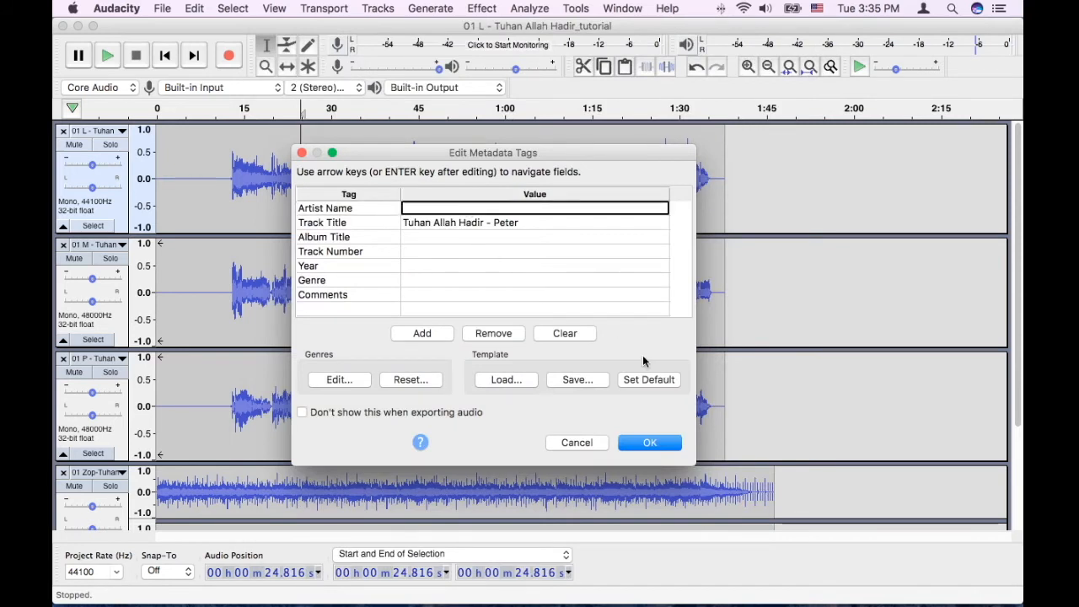
{"action": "left_click", "coordinate": [651, 445]}
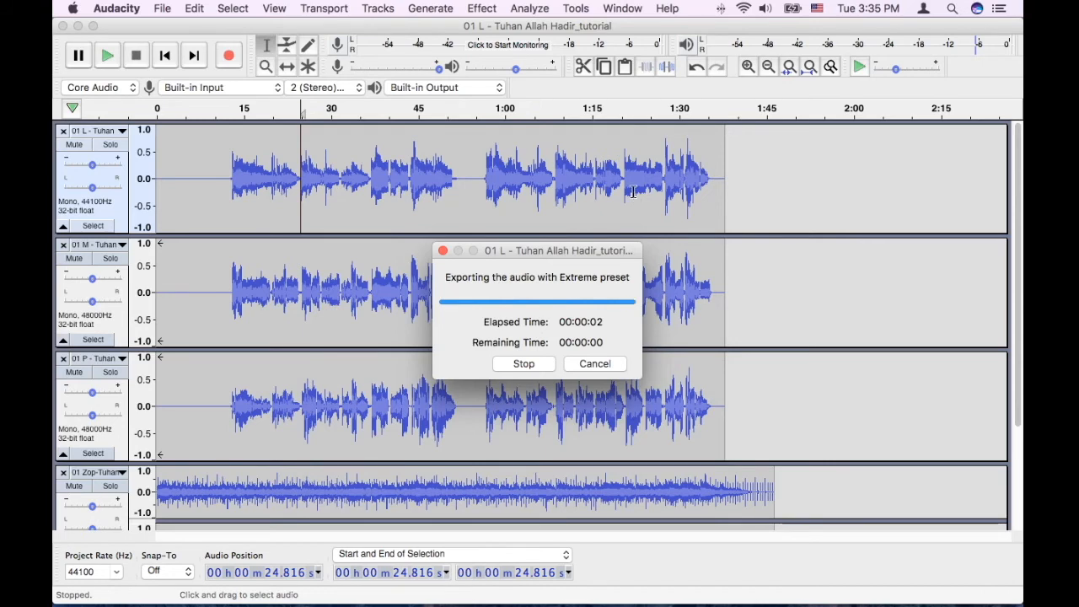
{"action": "left_click", "coordinate": [469, 217]}
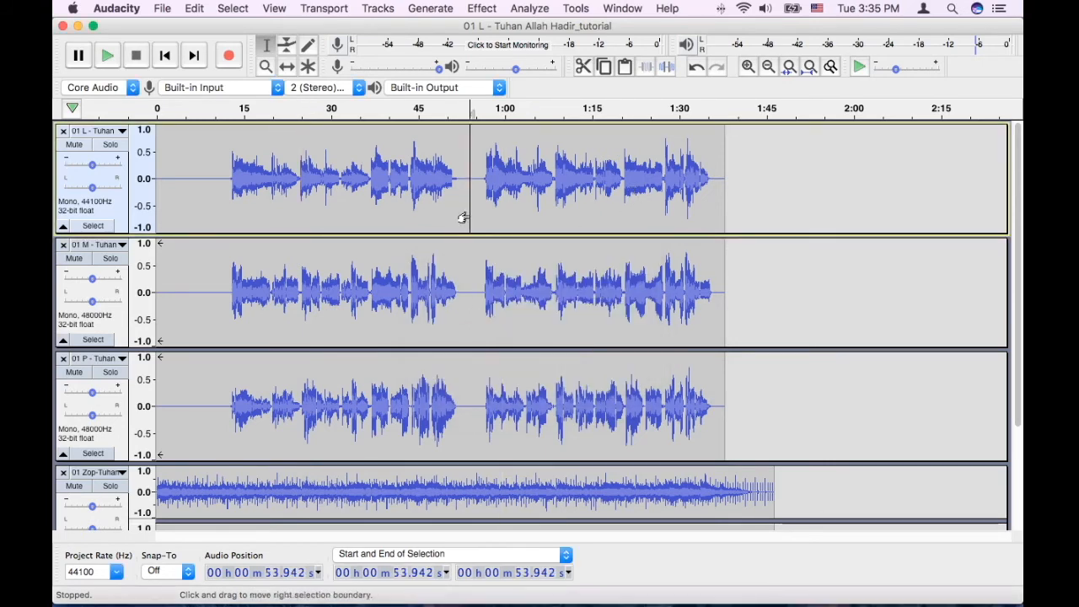
Switch to Finder and compare the exported MP3's file size with the 16-bit raw WAV in the 04 Export folder.
{"action": "key", "text": "super+Tab"}
{"action": "key", "text": "super+Tab"}
{"action": "key", "text": "super+Tab"}
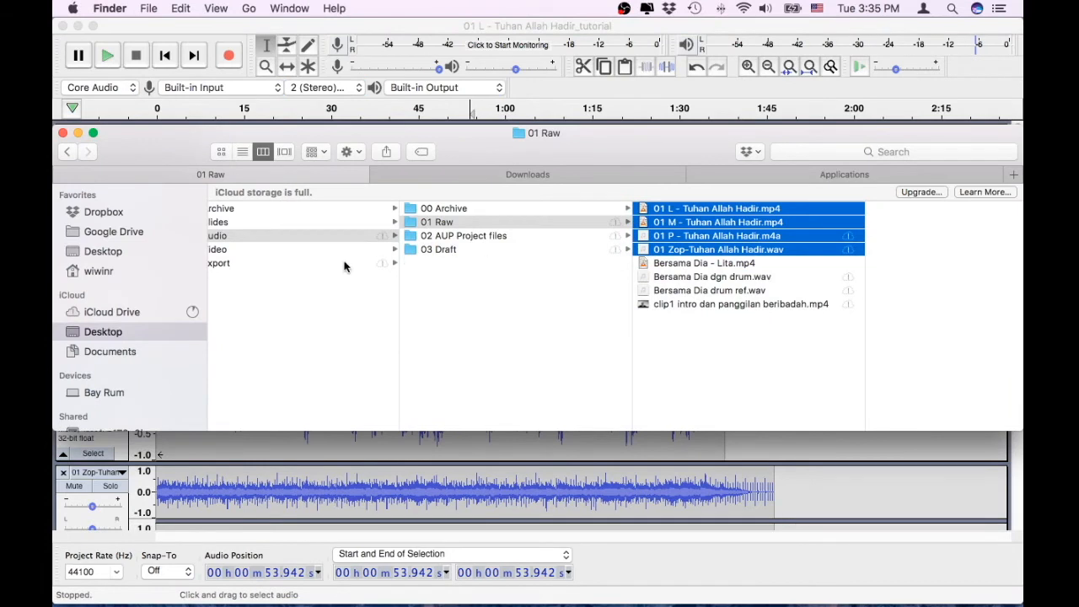
{"action": "scroll", "coordinate": [345, 266], "scroll_direction": "left", "scroll_amount": 2}
{"action": "left_click", "coordinate": [294, 263]}
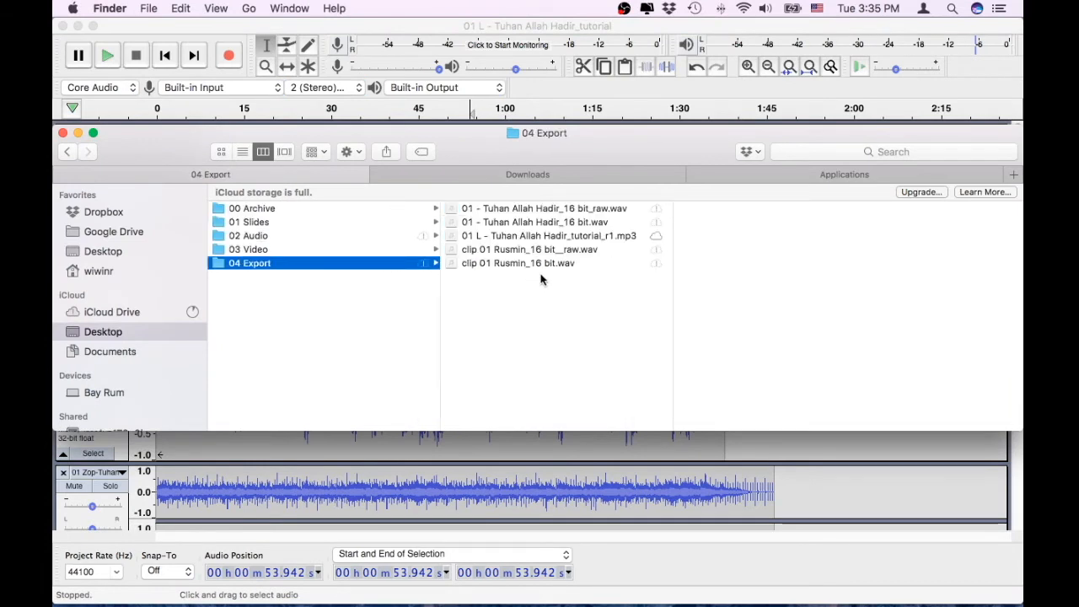
{"action": "left_click", "coordinate": [570, 240]}
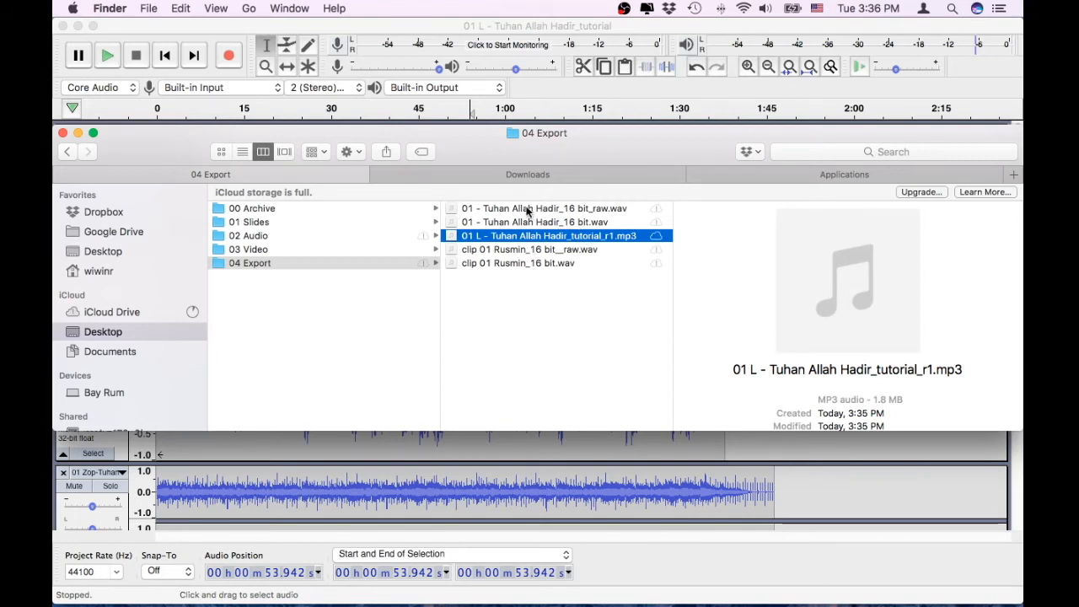
{"action": "left_click", "coordinate": [610, 210]}
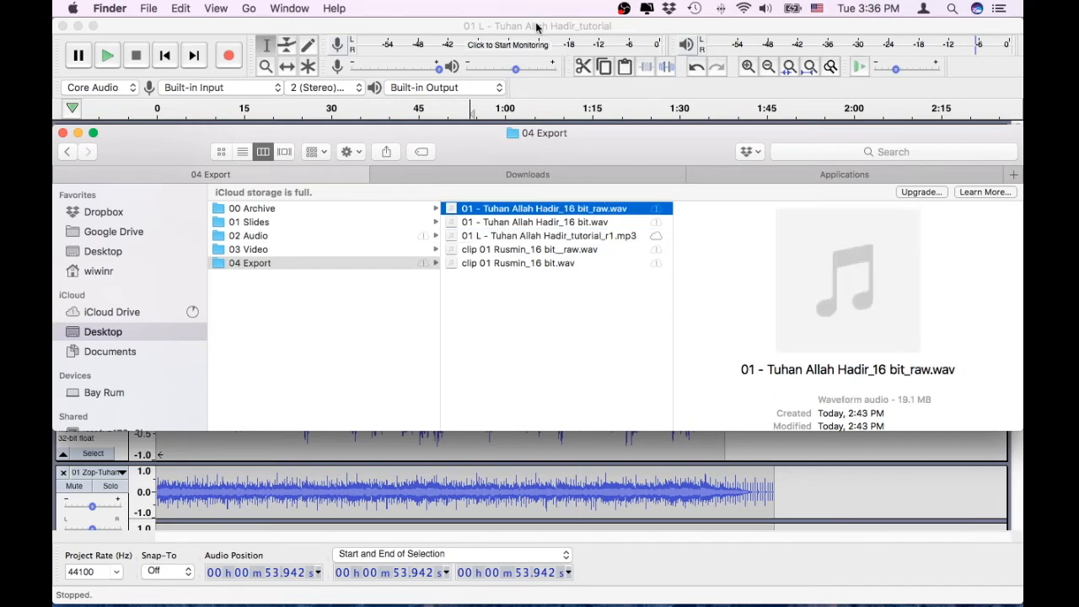
Return to Audacity and review the file types offered for a WAV export, leaving without exporting.
{"action": "left_click", "coordinate": [536, 28]}
{"action": "left_click", "coordinate": [160, 9]}
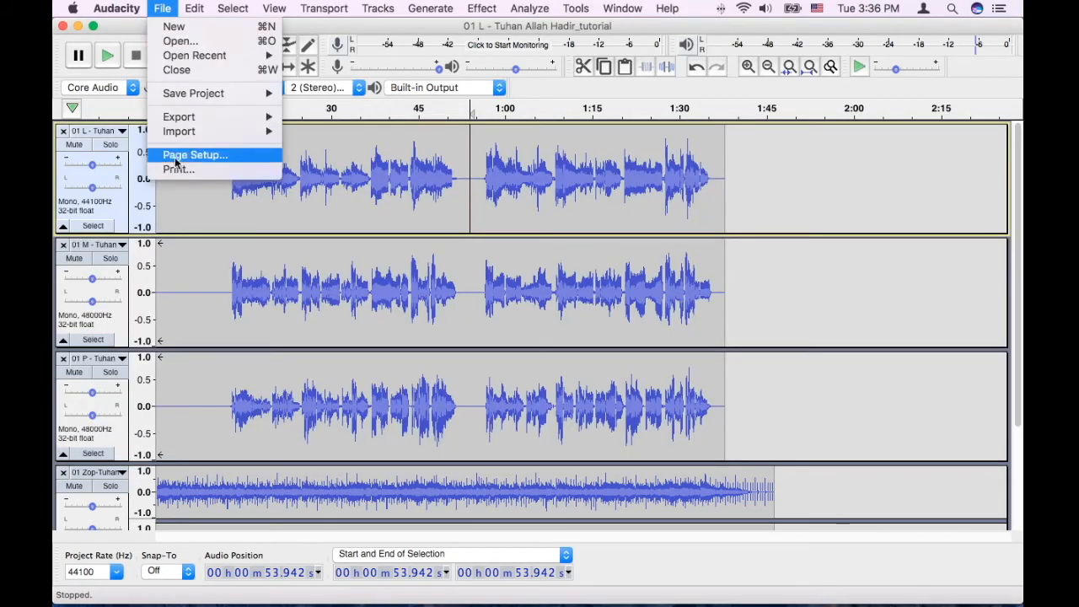
{"action": "mouse_move", "coordinate": [214, 123]}
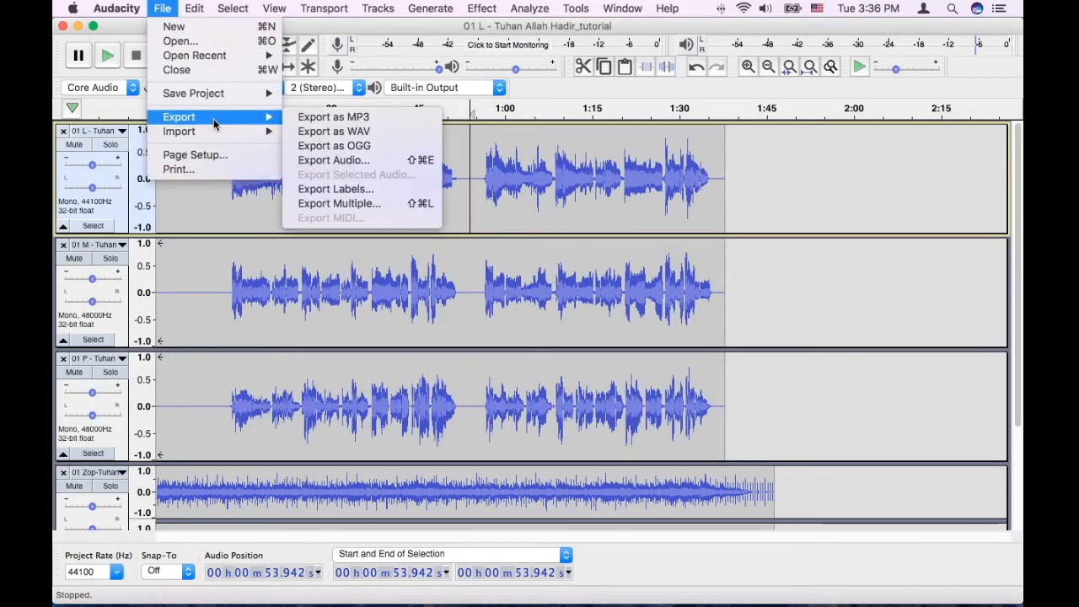
{"action": "left_click", "coordinate": [368, 140]}
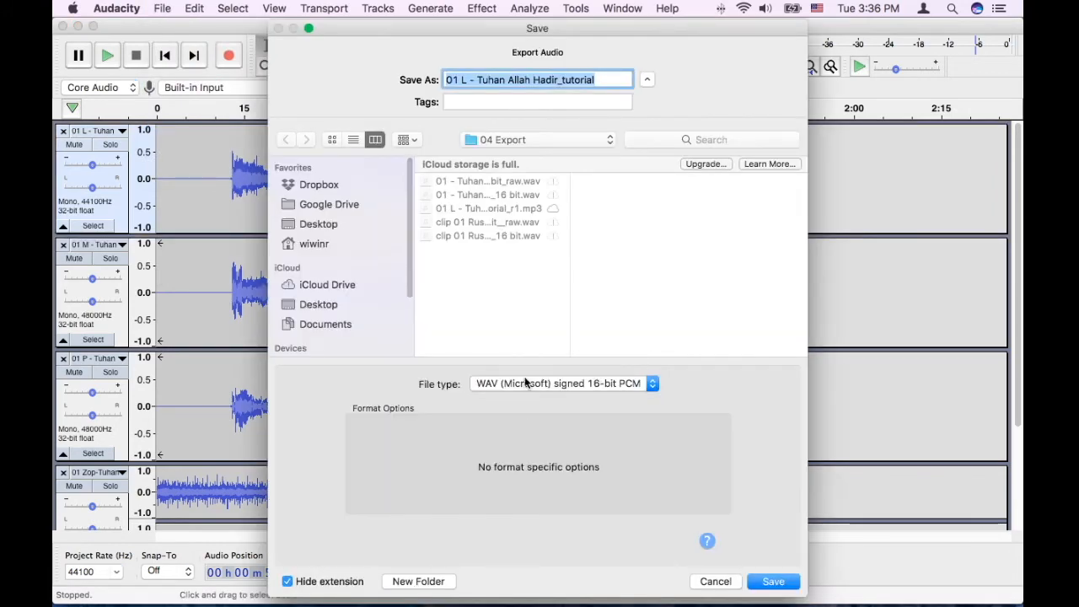
{"action": "left_click", "coordinate": [545, 383]}
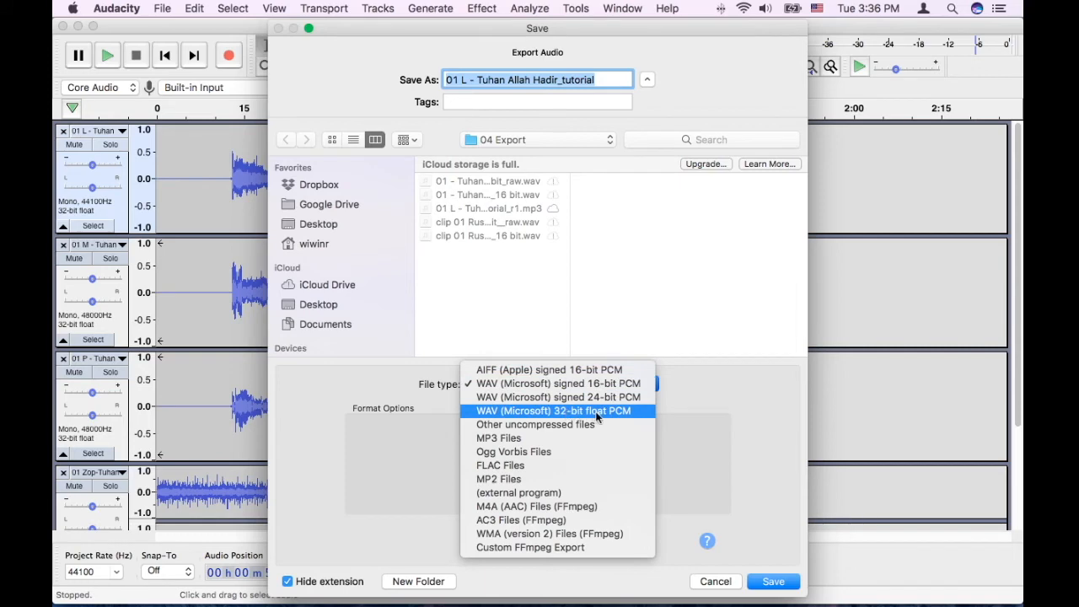
{"action": "left_click", "coordinate": [736, 504]}
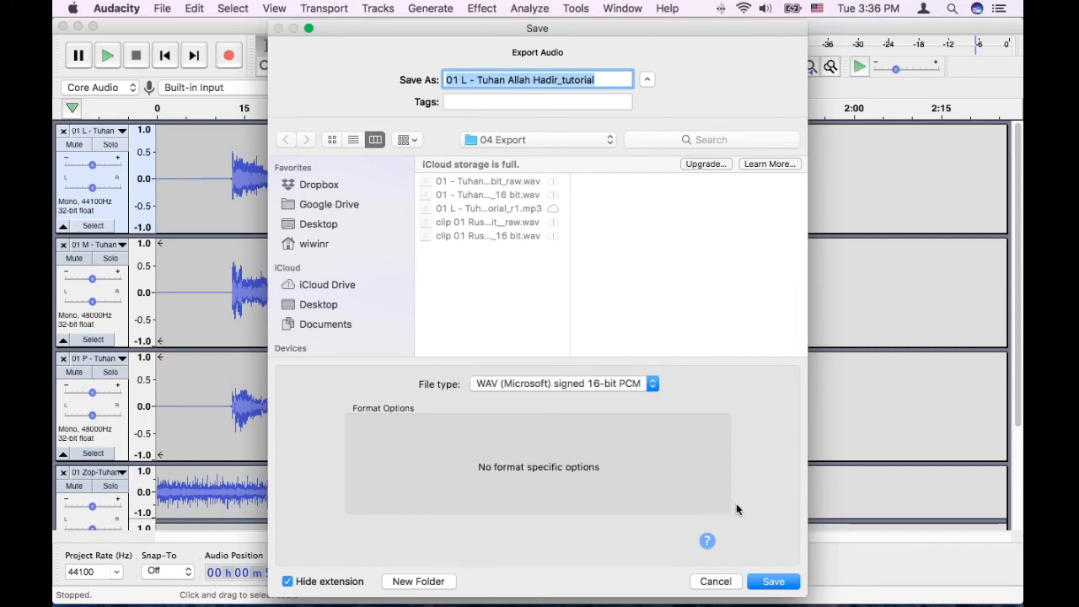
{"action": "left_click", "coordinate": [715, 582]}
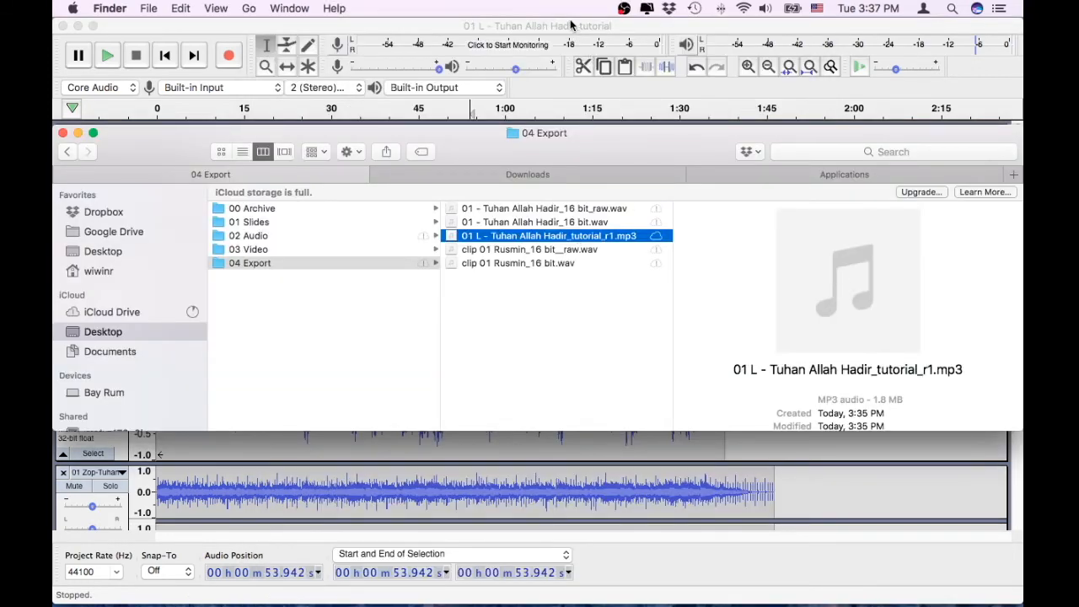
Switch from Finder back to the 01 L - Tuhan Allah Hadir_tutorial project in Audacity.
{"action": "left_click", "coordinate": [570, 25]}
{"action": "left_click", "coordinate": [439, 209]}
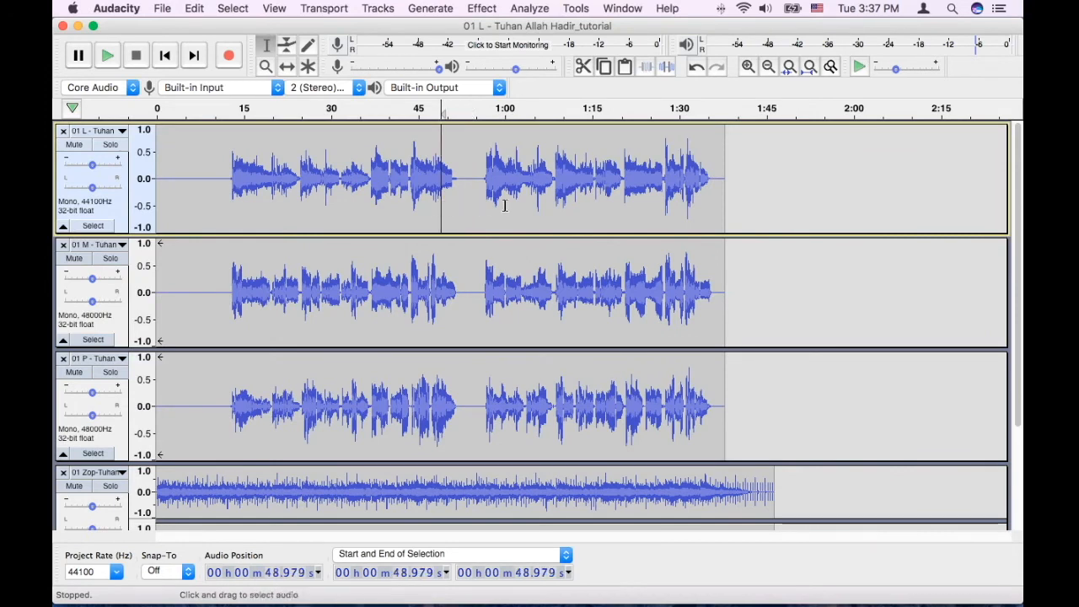
{"action": "left_click", "coordinate": [469, 198]}
{"action": "left_click", "coordinate": [243, 186]}
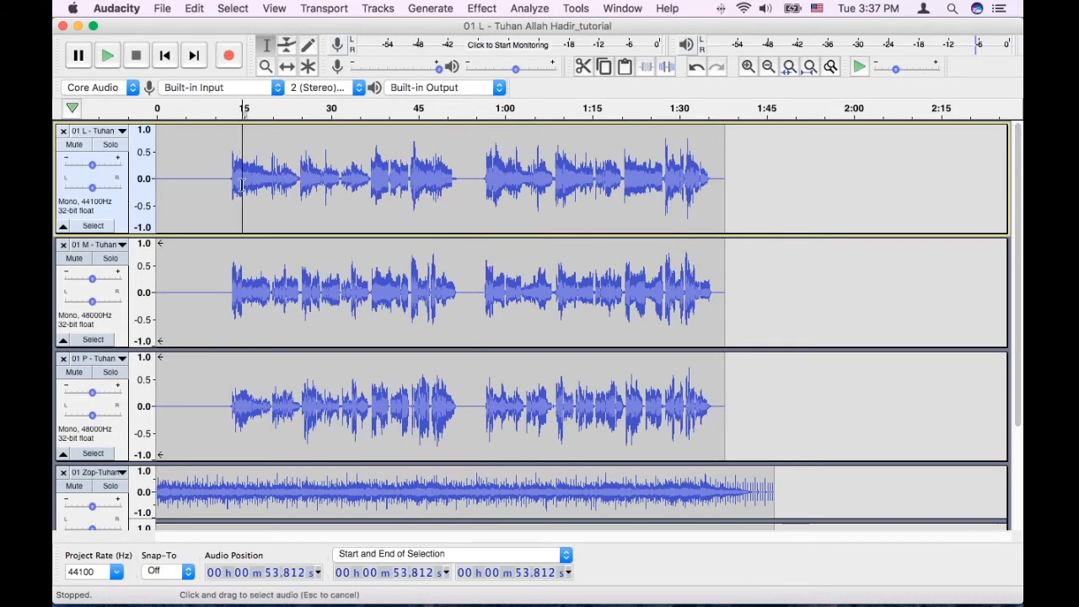
{"action": "left_click", "coordinate": [299, 185]}
{"action": "left_click", "coordinate": [223, 192]}
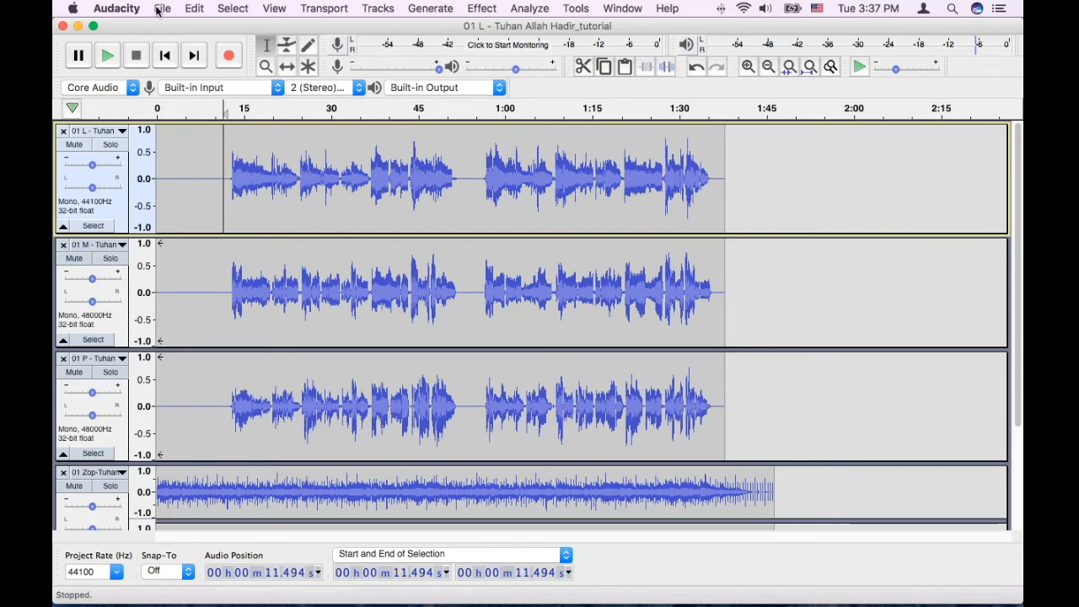
Import the audio of the "clip1 intro dan panggilan beribadah" MP4 file from the 01 Raw folder into the project.
{"action": "scroll", "coordinate": [256, 197], "scroll_direction": "down", "scroll_amount": 4}
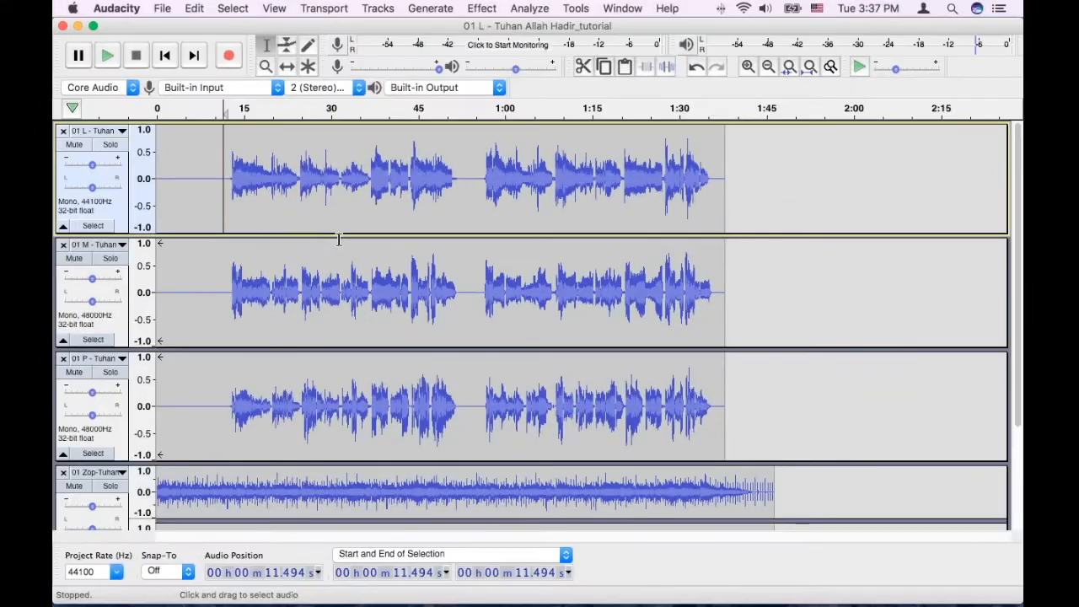
{"action": "scroll", "coordinate": [330, 236], "scroll_direction": "down", "scroll_amount": 4}
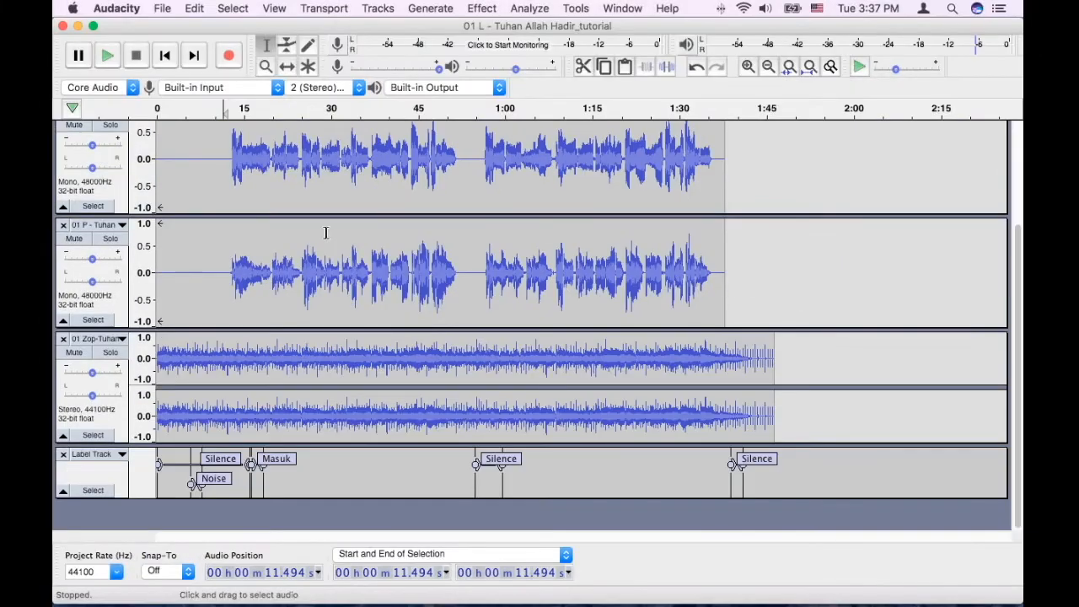
{"action": "left_click", "coordinate": [163, 10]}
{"action": "mouse_move", "coordinate": [198, 131]}
{"action": "left_click", "coordinate": [329, 132]}
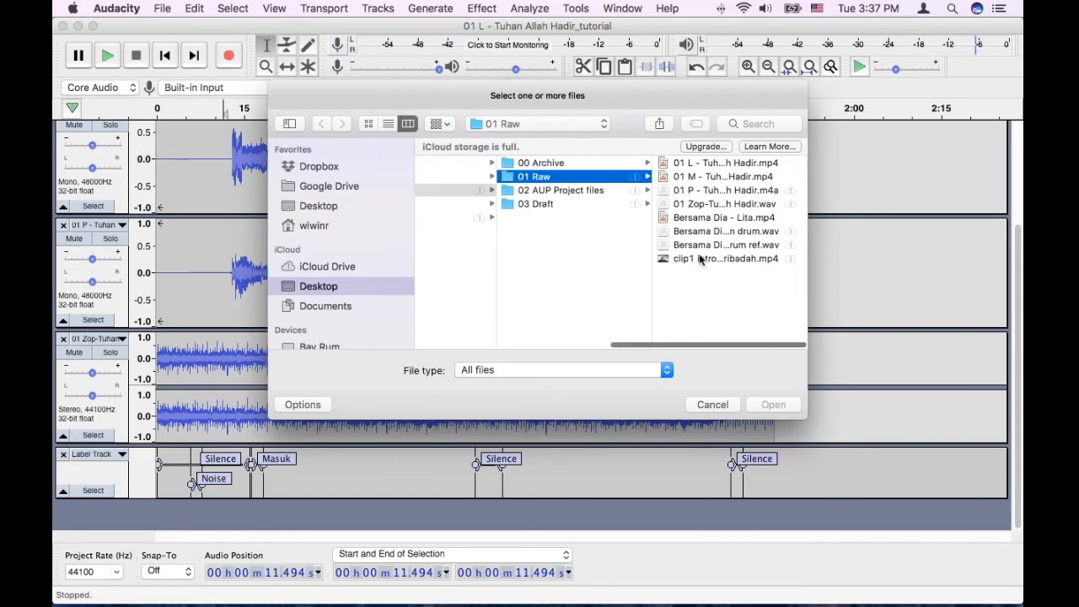
{"action": "left_click", "coordinate": [699, 260]}
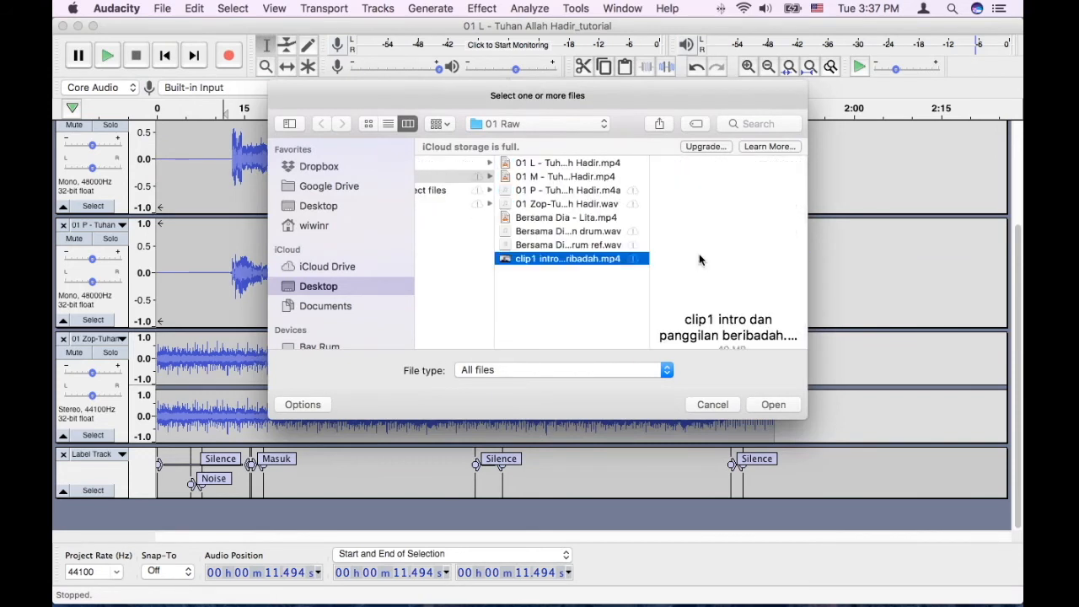
{"action": "left_click", "coordinate": [771, 407]}
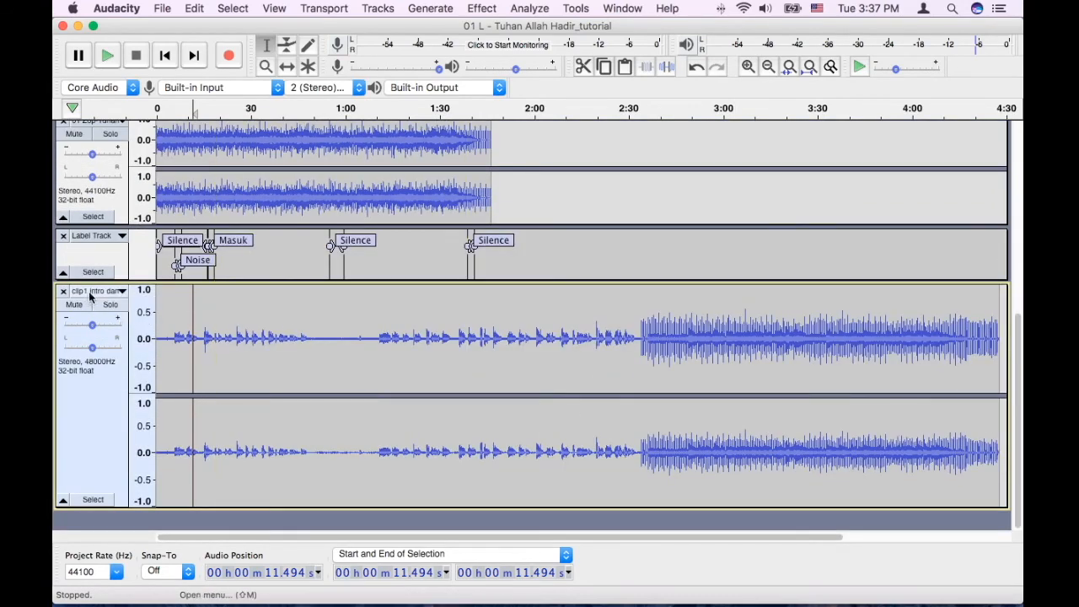
Compare the imported clip's waveform with the sung and silent passages of the 01 P vocal track.
{"action": "left_click", "coordinate": [325, 330]}
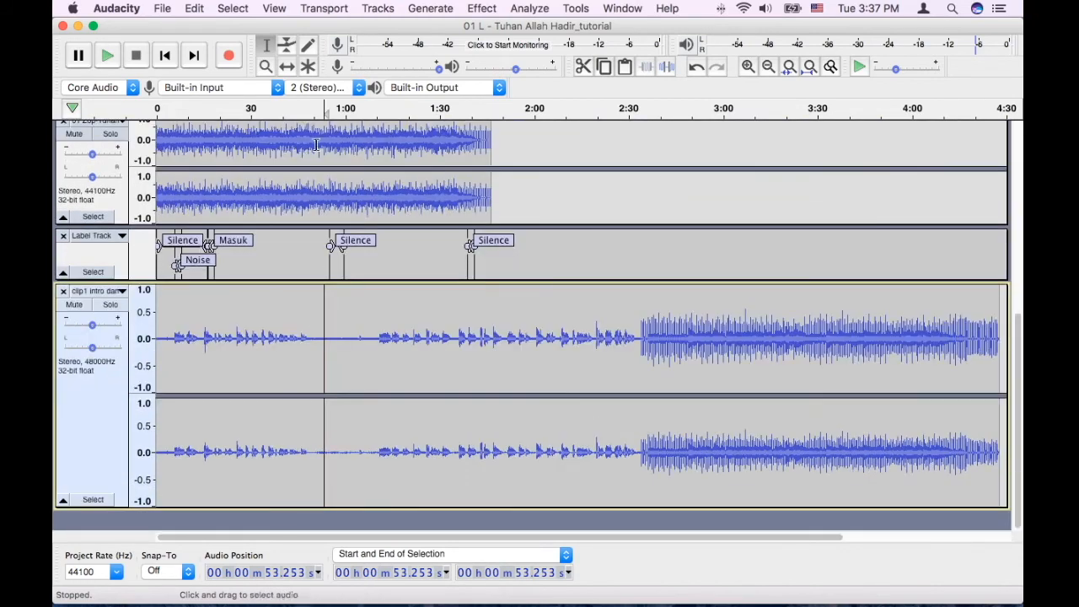
{"action": "scroll", "coordinate": [316, 145], "scroll_direction": "up", "scroll_amount": 3}
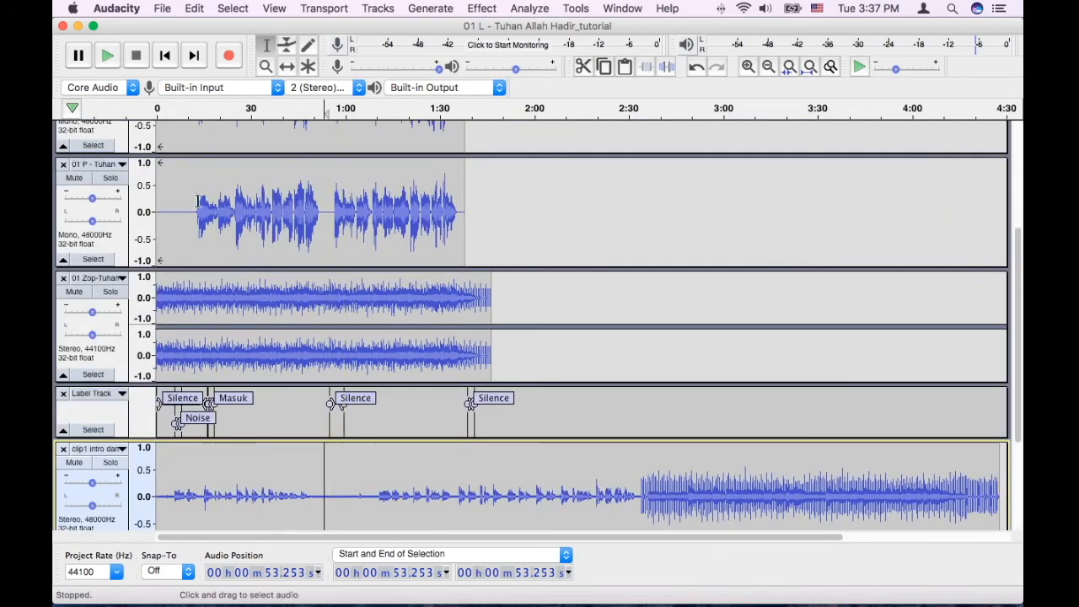
{"action": "left_click_drag", "start_coordinate": [203, 200], "coordinate": [401, 203]}
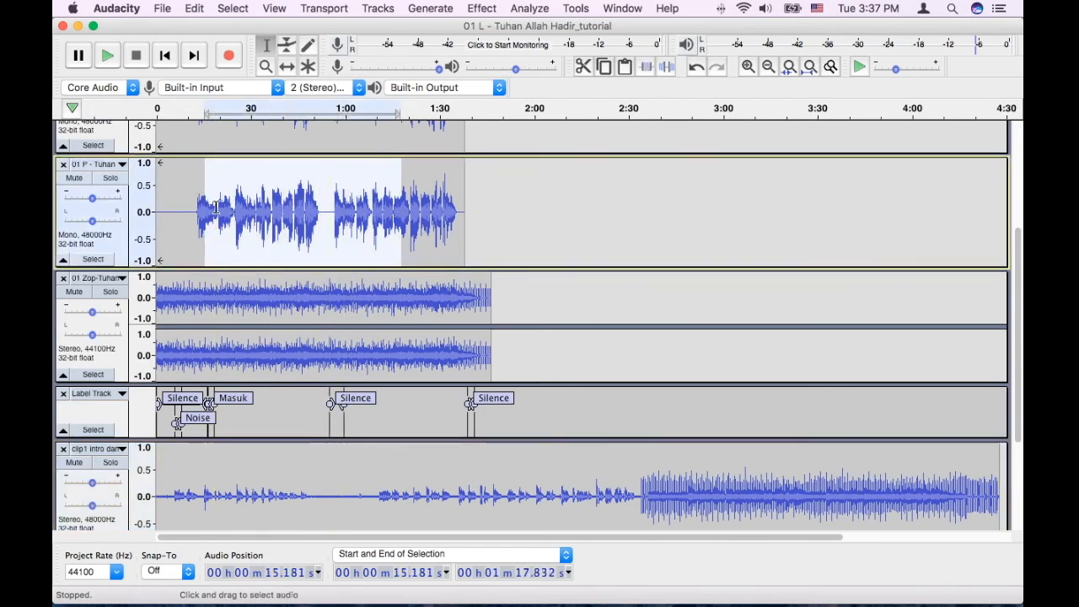
{"action": "left_click", "coordinate": [304, 214]}
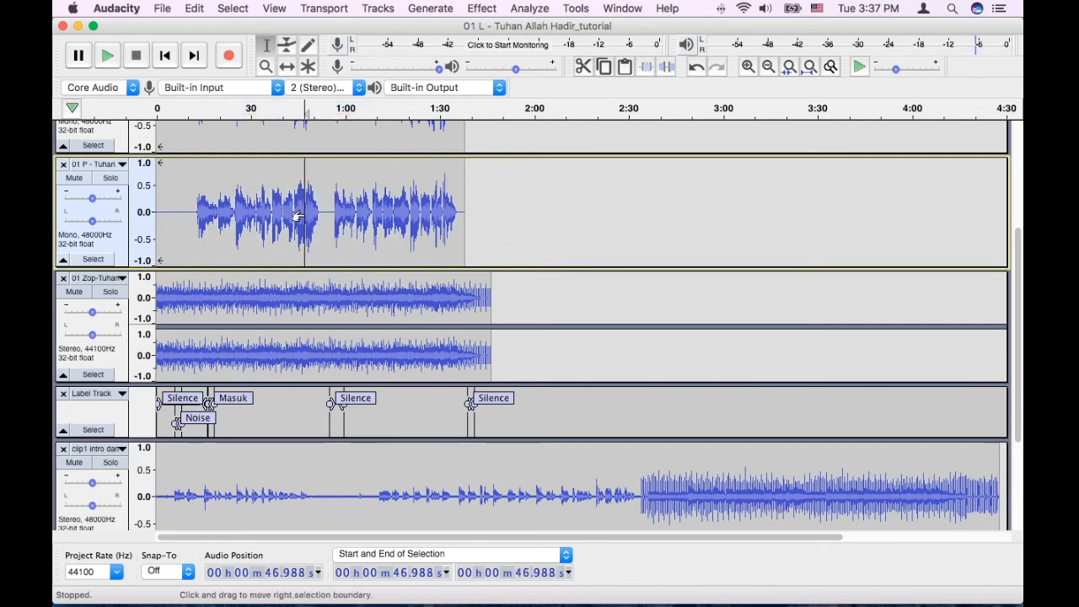
{"action": "left_click_drag", "start_coordinate": [185, 219], "coordinate": [172, 219]}
{"action": "scroll", "coordinate": [176, 219], "scroll_direction": "down", "scroll_amount": 5}
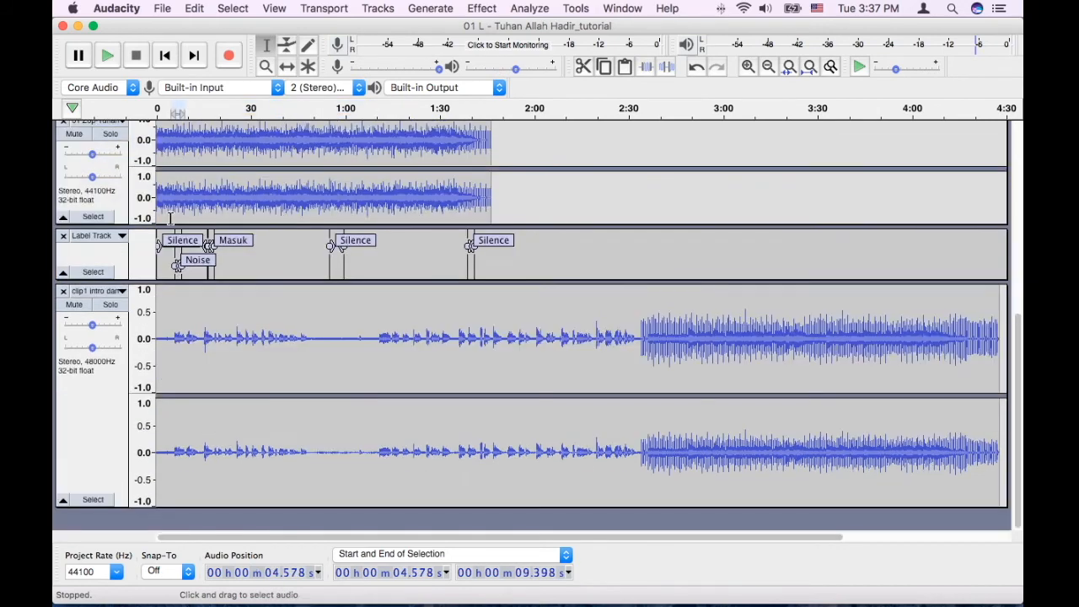
Examine the quiet gap in the imported clip's waveform between about 54 seconds and 1:04.
{"action": "left_click", "coordinate": [206, 361]}
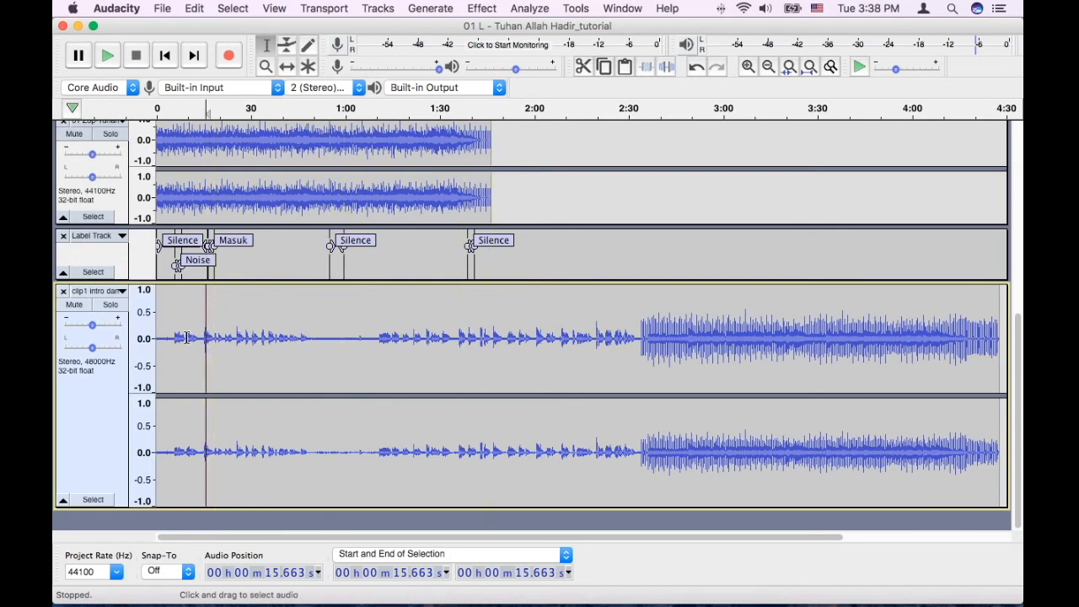
{"action": "left_click_drag", "start_coordinate": [336, 338], "coordinate": [355, 336]}
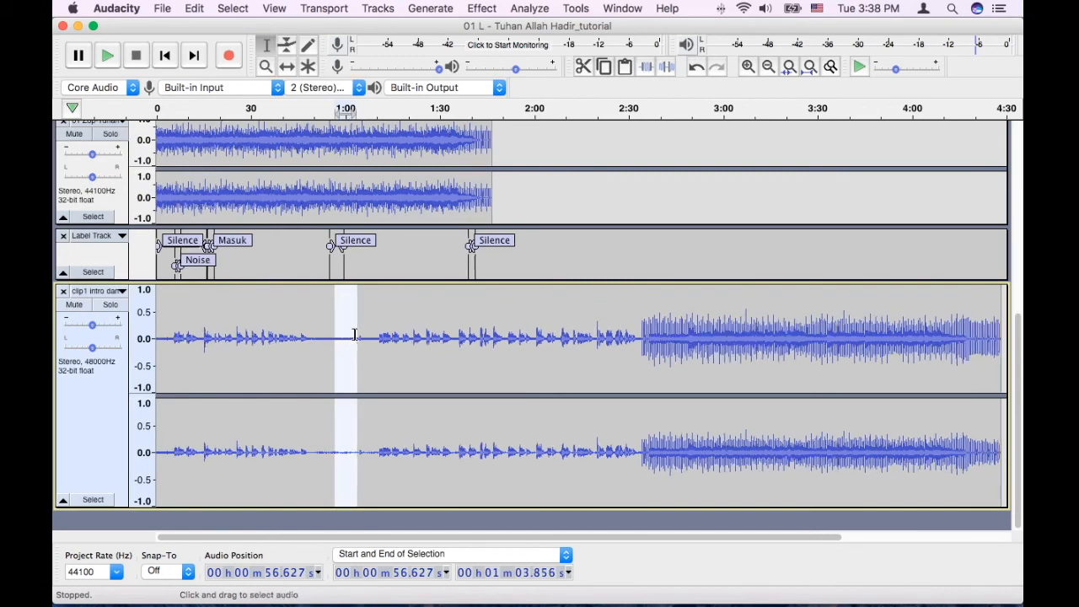
{"action": "scroll", "coordinate": [354, 335], "scroll_direction": "up", "scroll_amount": 2}
{"action": "scroll", "coordinate": [354, 335], "scroll_direction": "down", "scroll_amount": 1}
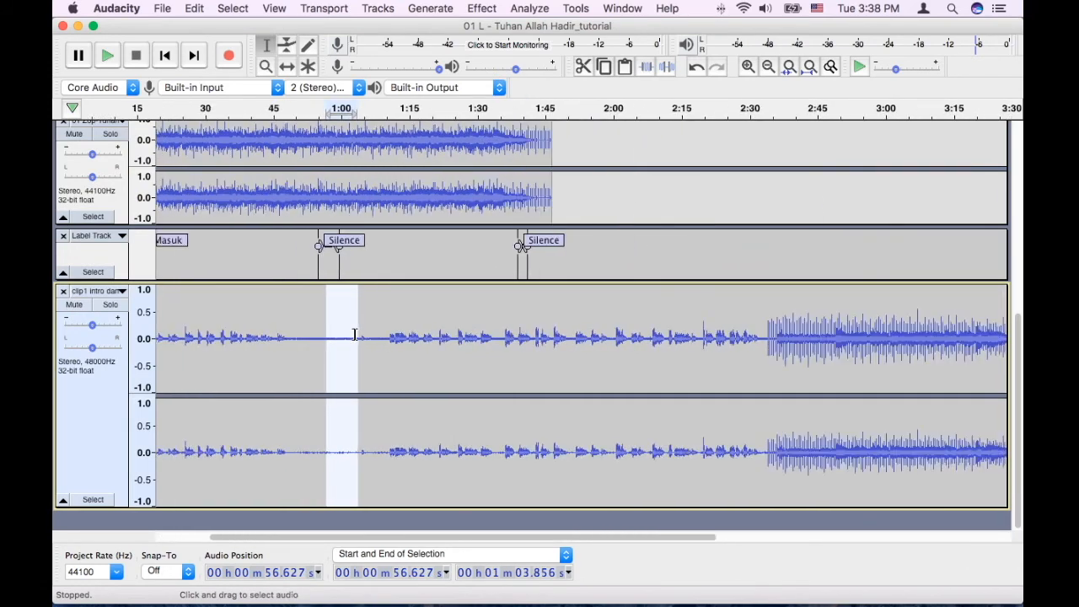
{"action": "left_click", "coordinate": [264, 337]}
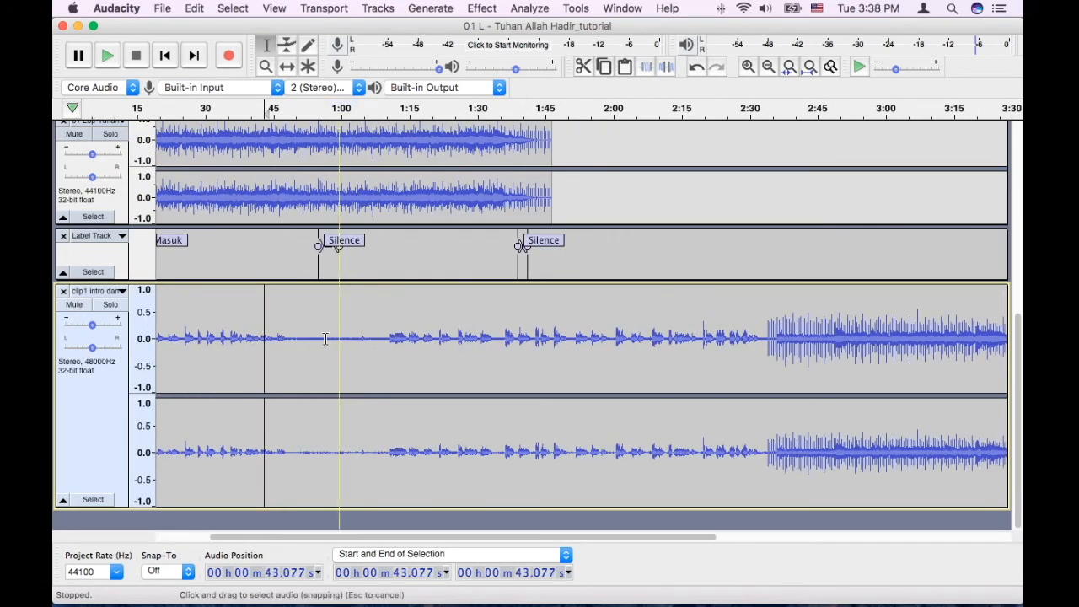
{"action": "left_click_drag", "start_coordinate": [313, 337], "coordinate": [355, 339]}
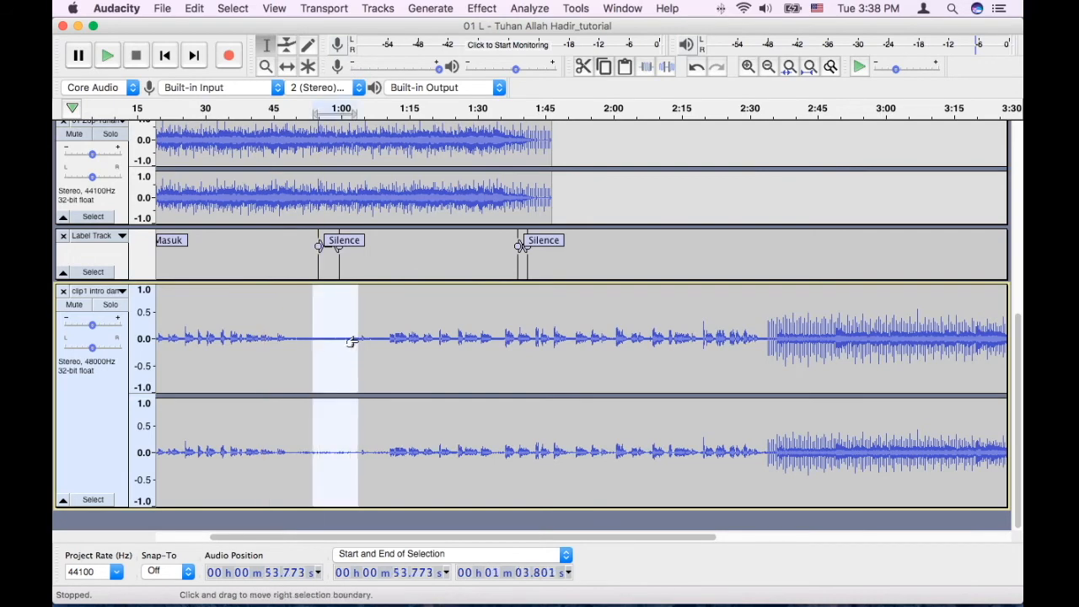
Display the imported clip's track as a spectrogram.
{"action": "left_click", "coordinate": [120, 291]}
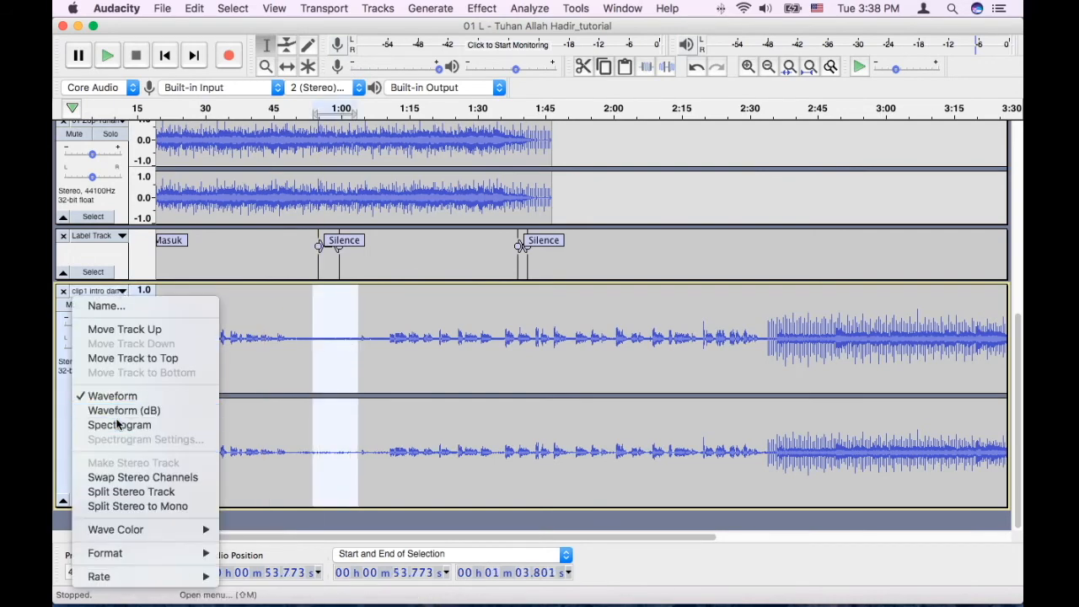
{"action": "left_click", "coordinate": [119, 425]}
{"action": "left_click", "coordinate": [402, 349]}
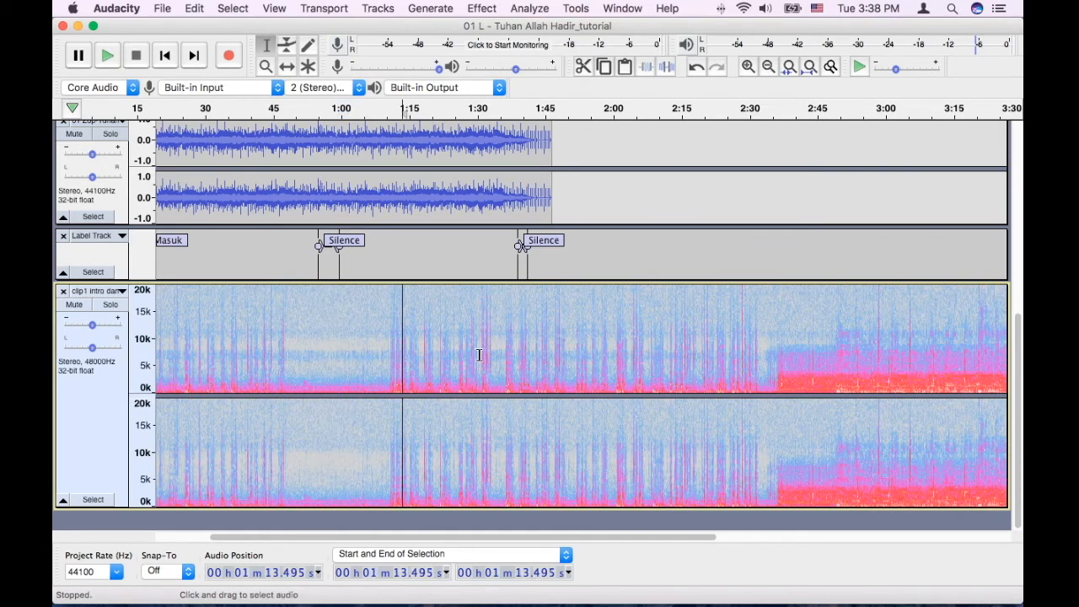
{"action": "left_click", "coordinate": [480, 354]}
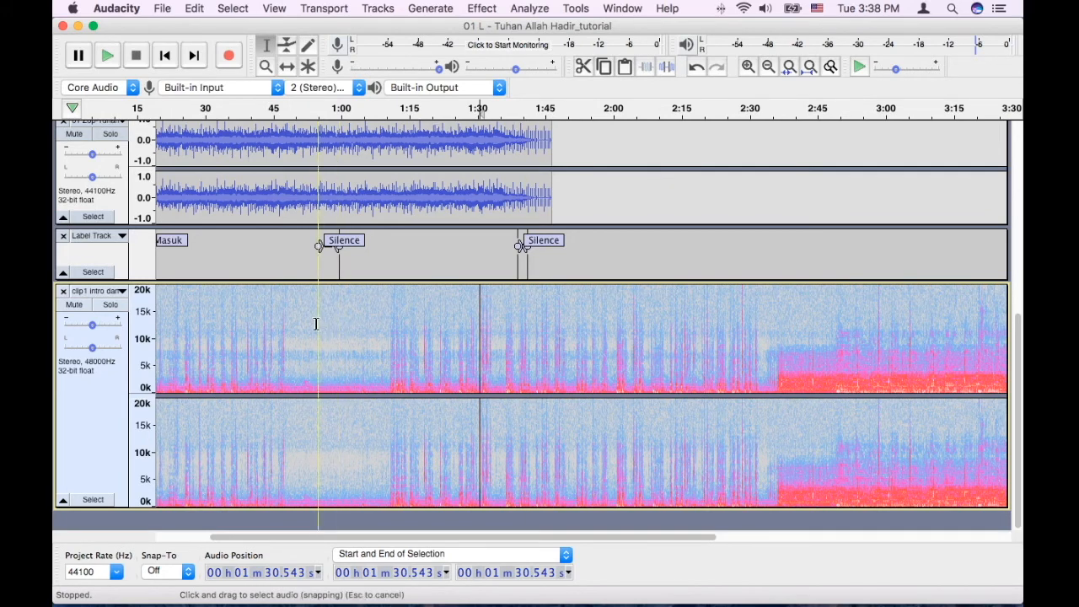
Examine the imported clip's spectrogram from the start to about 1:15 for a speech-free stretch containing only background noise.
{"action": "scroll", "coordinate": [316, 323], "scroll_direction": "left", "scroll_amount": 5}
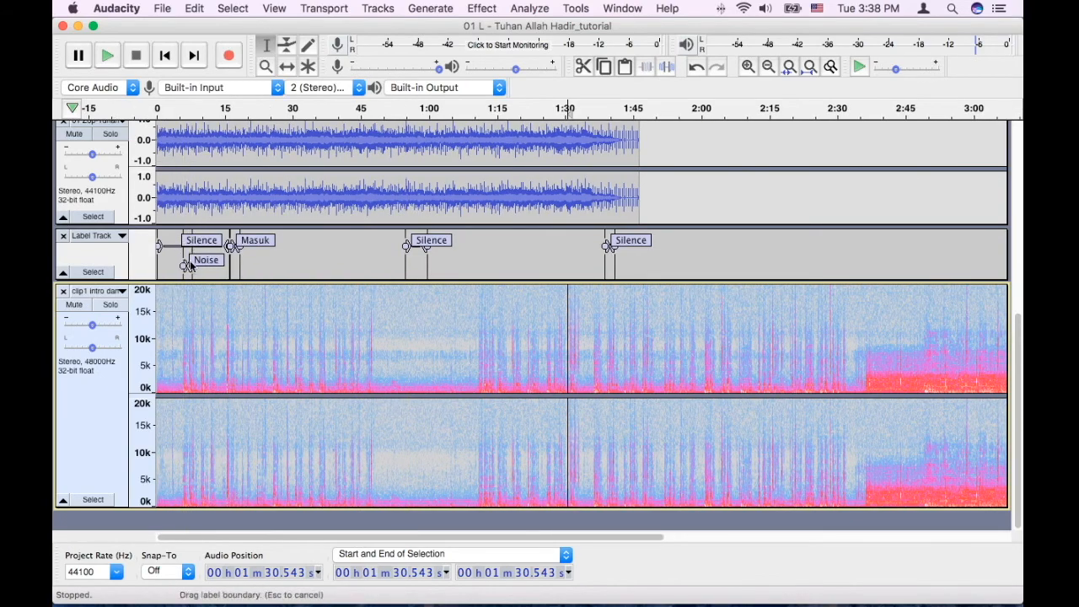
{"action": "scroll", "coordinate": [194, 280], "scroll_direction": "up", "scroll_amount": 2}
{"action": "scroll", "coordinate": [194, 280], "scroll_direction": "up", "scroll_amount": 1}
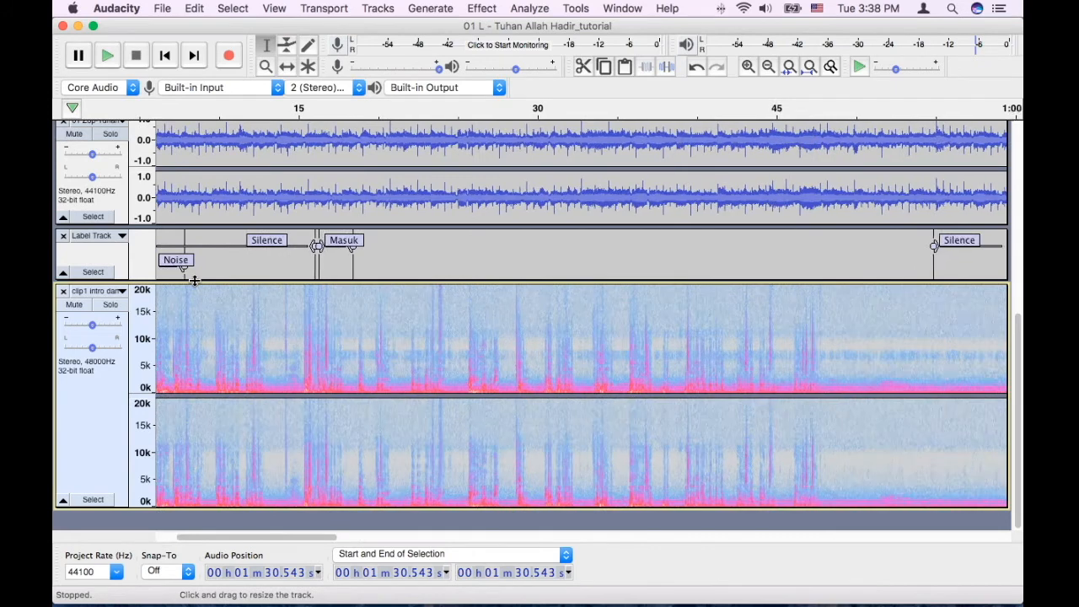
{"action": "scroll", "coordinate": [194, 280], "scroll_direction": "left", "scroll_amount": 3}
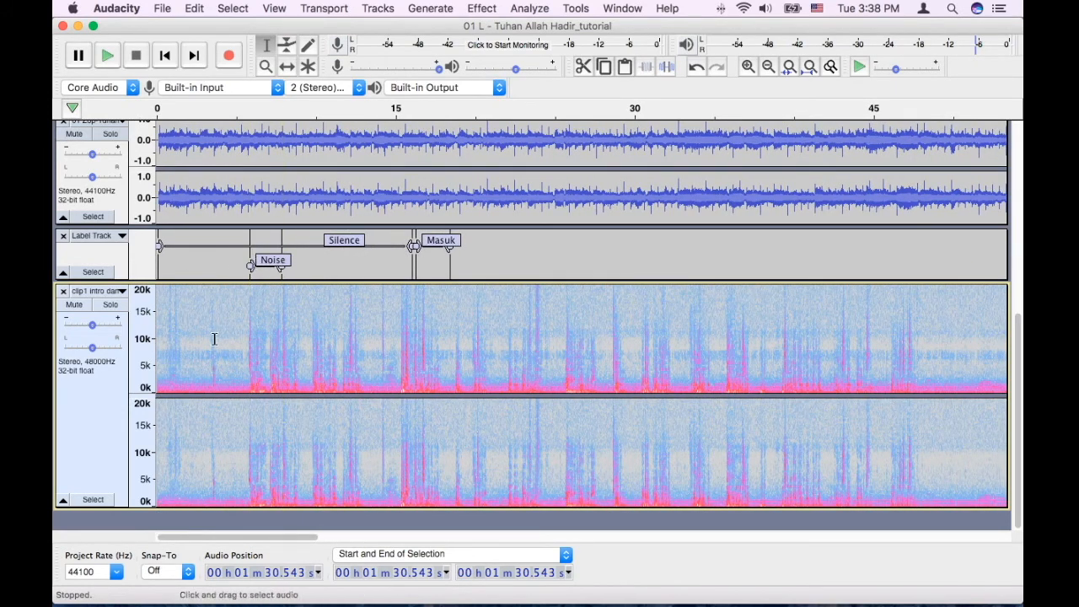
{"action": "scroll", "coordinate": [415, 346], "scroll_direction": "right", "scroll_amount": 10}
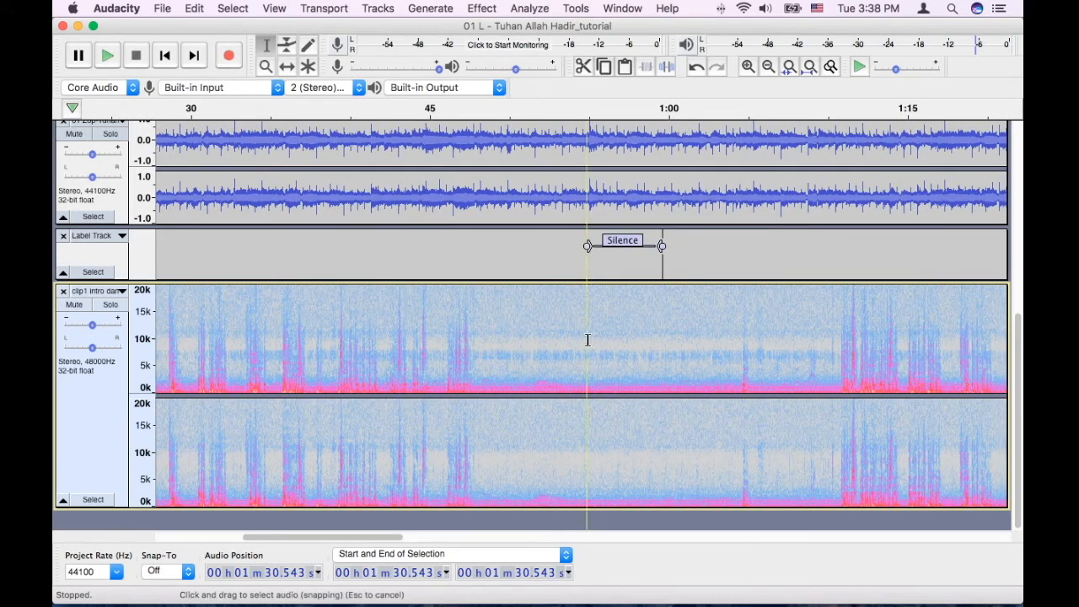
{"action": "left_click_drag", "start_coordinate": [587, 339], "coordinate": [648, 336]}
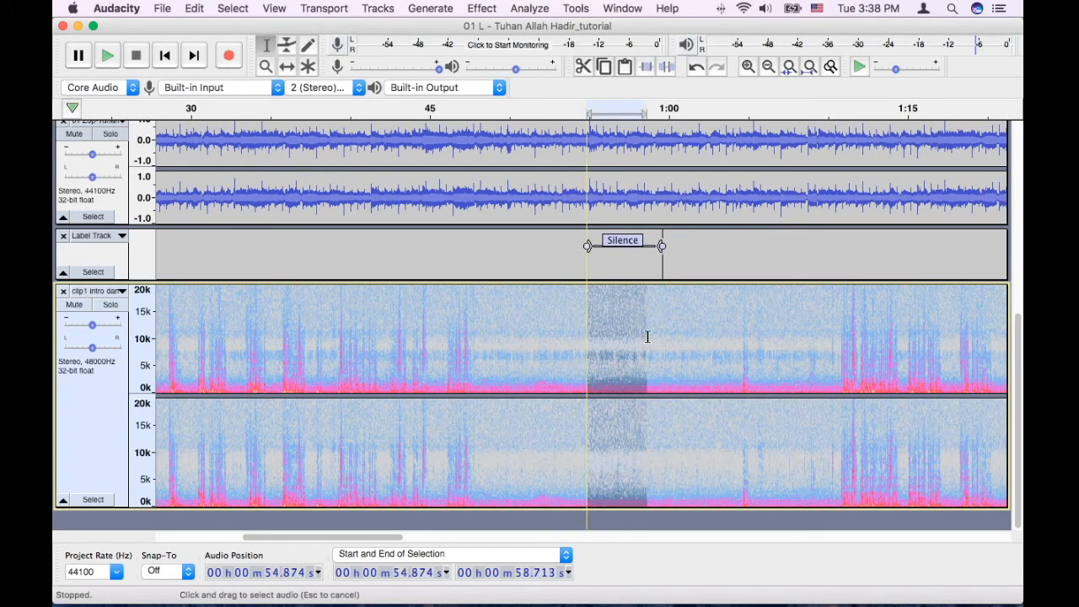
{"action": "left_click", "coordinate": [602, 338]}
{"action": "double_click", "coordinate": [629, 338]}
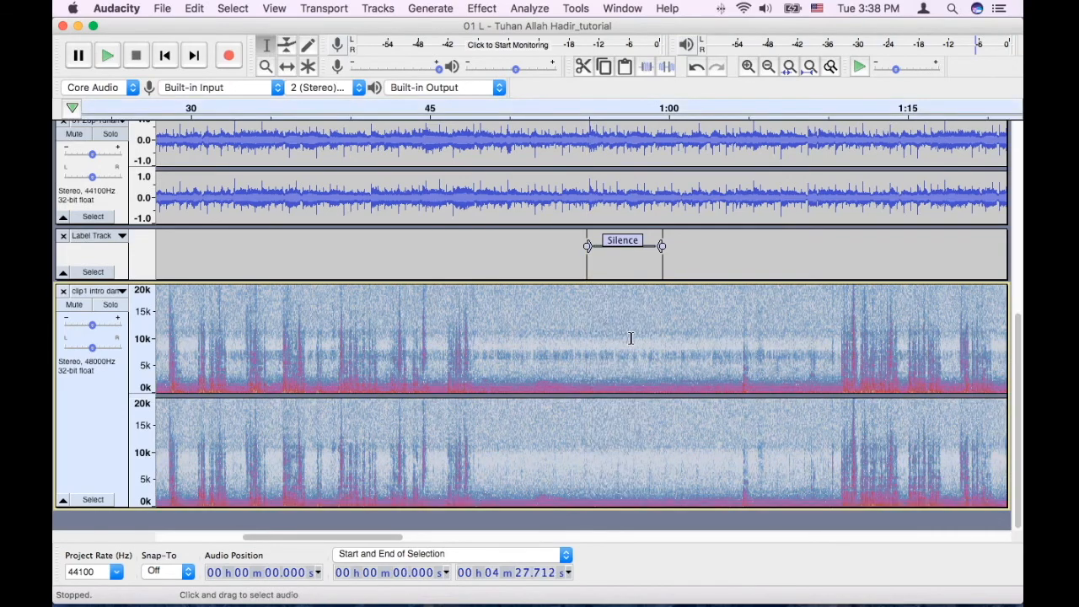
{"action": "left_click", "coordinate": [632, 338]}
Select about 56.2 to 58.5 seconds in the imported clip's speech-free stretch and label that selection "Noise".
{"action": "left_click_drag", "start_coordinate": [644, 337], "coordinate": [608, 338]}
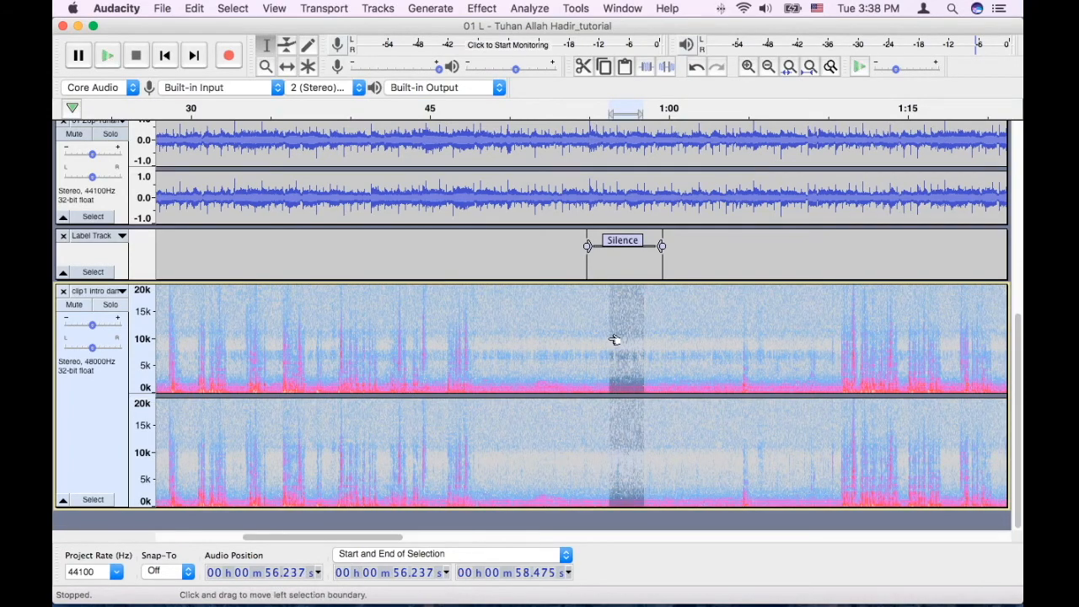
{"action": "key", "text": "super+b"}
{"action": "scroll", "coordinate": [673, 371], "scroll_direction": "down", "scroll_amount": 2}
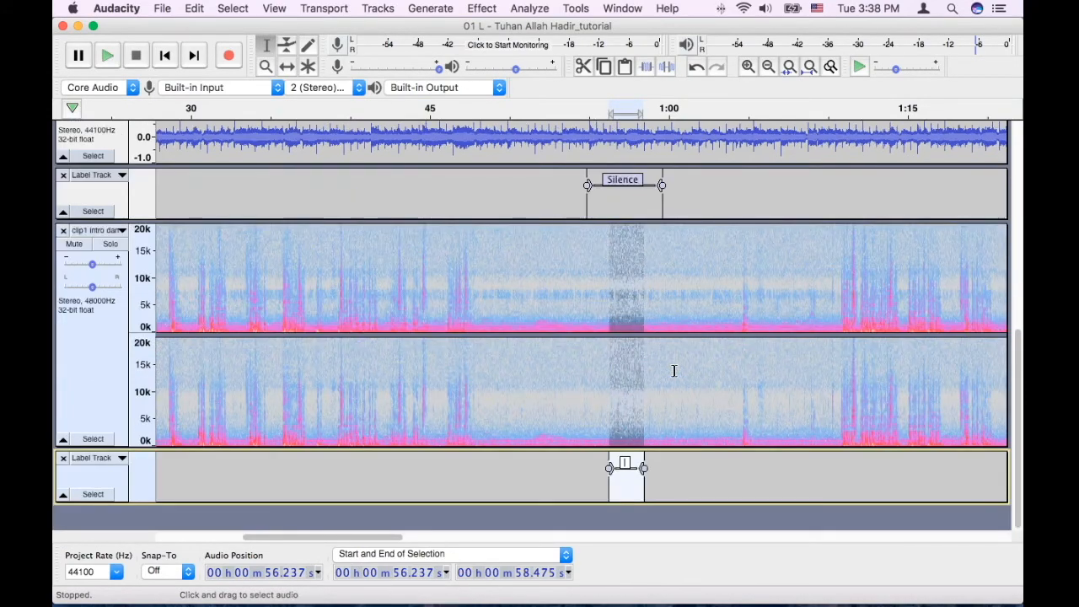
{"action": "type", "text": "Ni"}
{"action": "type", "text": "oise"}
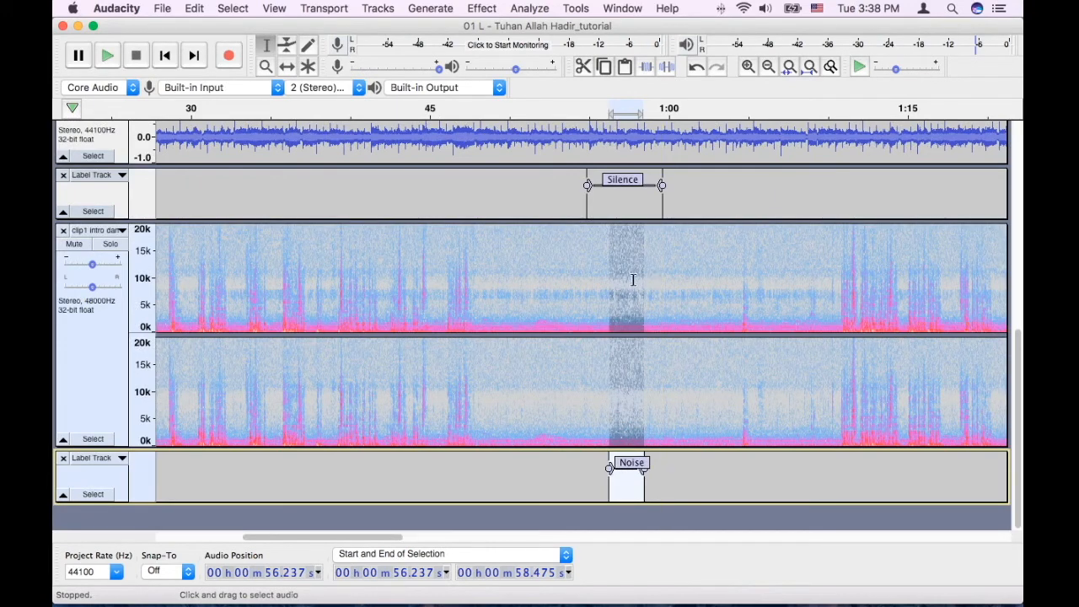
Find Noise Reduction among the available effects without applying it, and clear the range selection in the imported clip.
{"action": "left_click", "coordinate": [482, 7]}
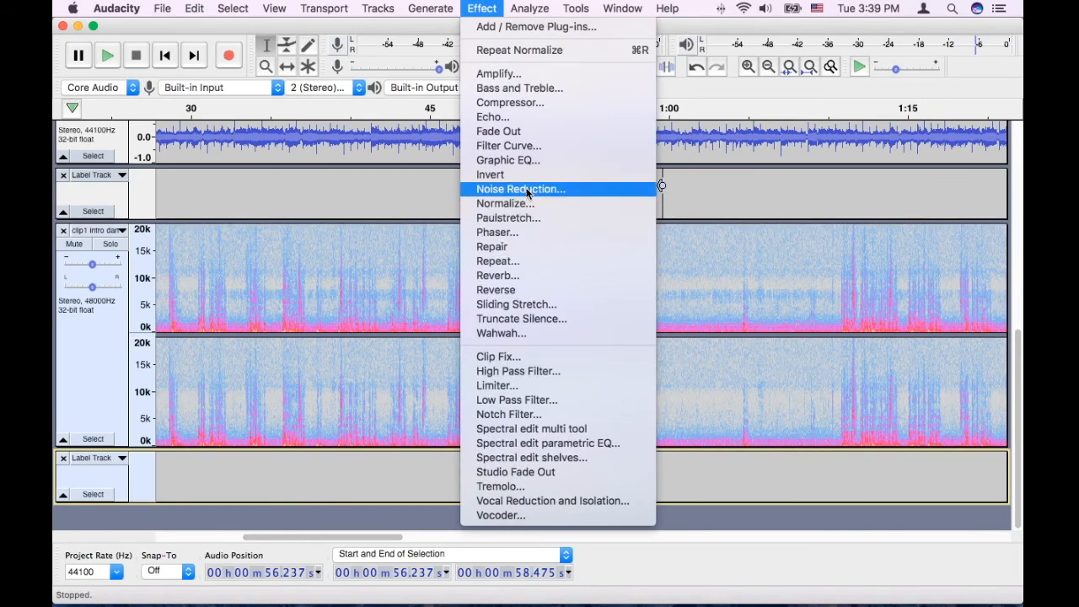
{"action": "left_click", "coordinate": [686, 262]}
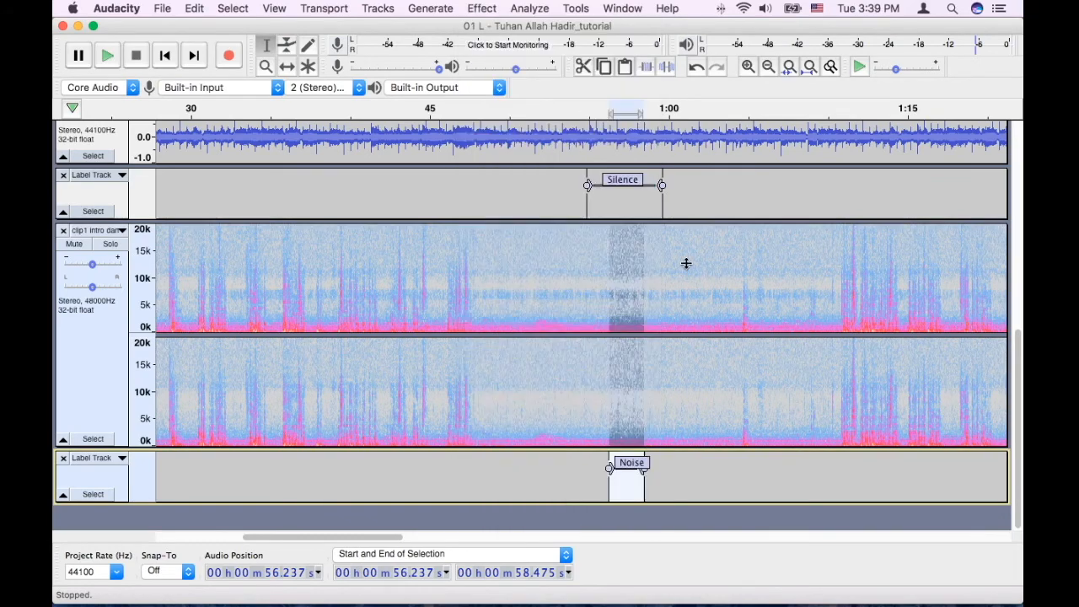
{"action": "left_click", "coordinate": [571, 285]}
{"action": "left_click", "coordinate": [634, 292]}
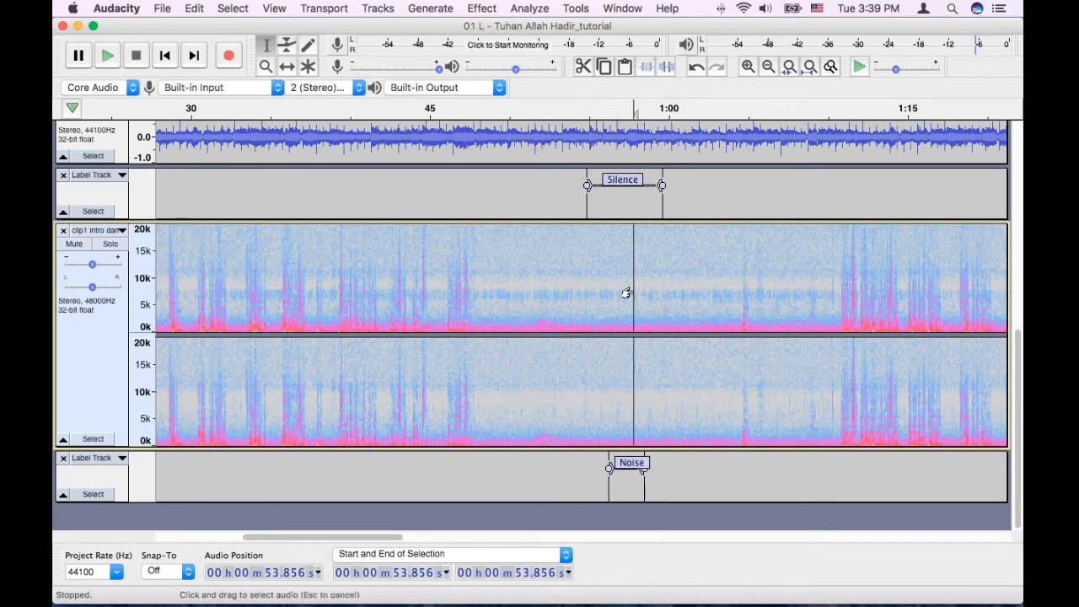
Switch the imported clip's track back to the Waveform view.
{"action": "left_click", "coordinate": [122, 231]}
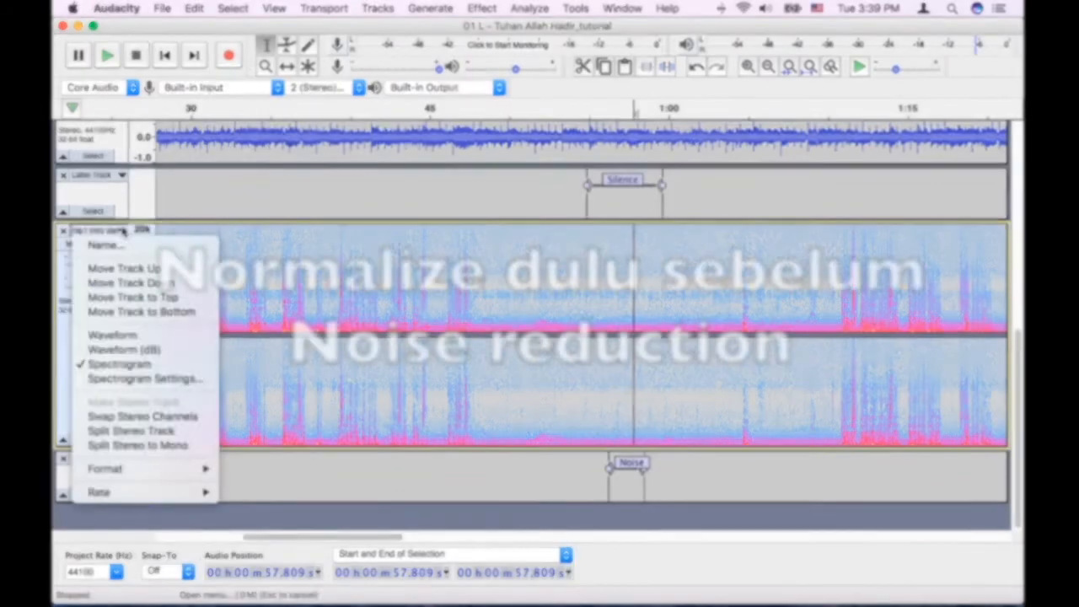
{"action": "left_click", "coordinate": [148, 335]}
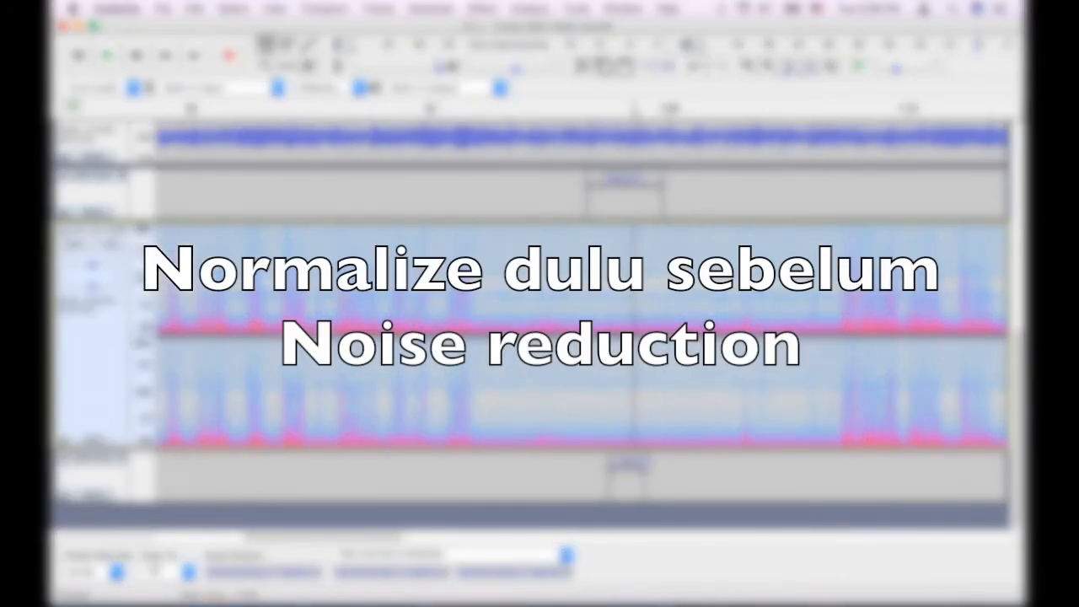
{"action": "scroll", "coordinate": [468, 296], "scroll_direction": "down", "scroll_amount": 3}
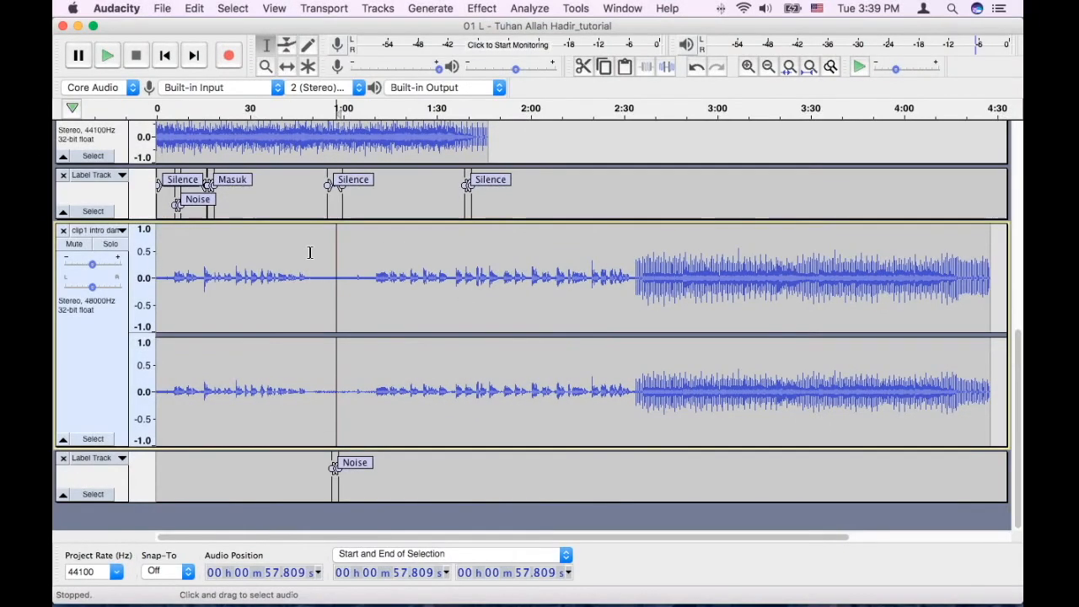
{"action": "left_click", "coordinate": [696, 277]}
{"action": "left_click", "coordinate": [760, 279]}
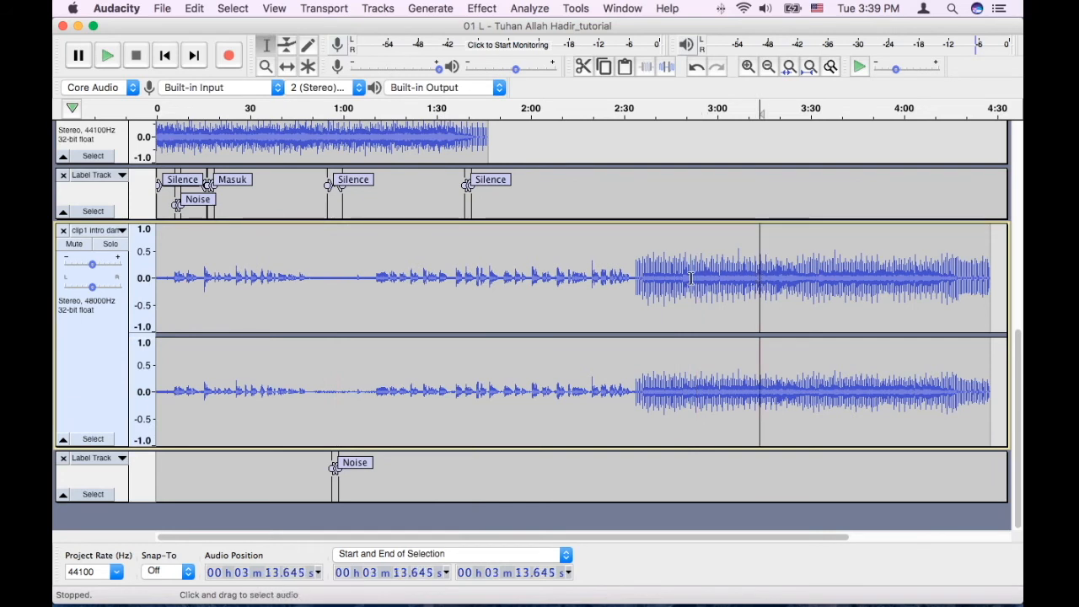
{"action": "left_click", "coordinate": [692, 277]}
{"action": "left_click_drag", "start_coordinate": [635, 275], "coordinate": [971, 302]}
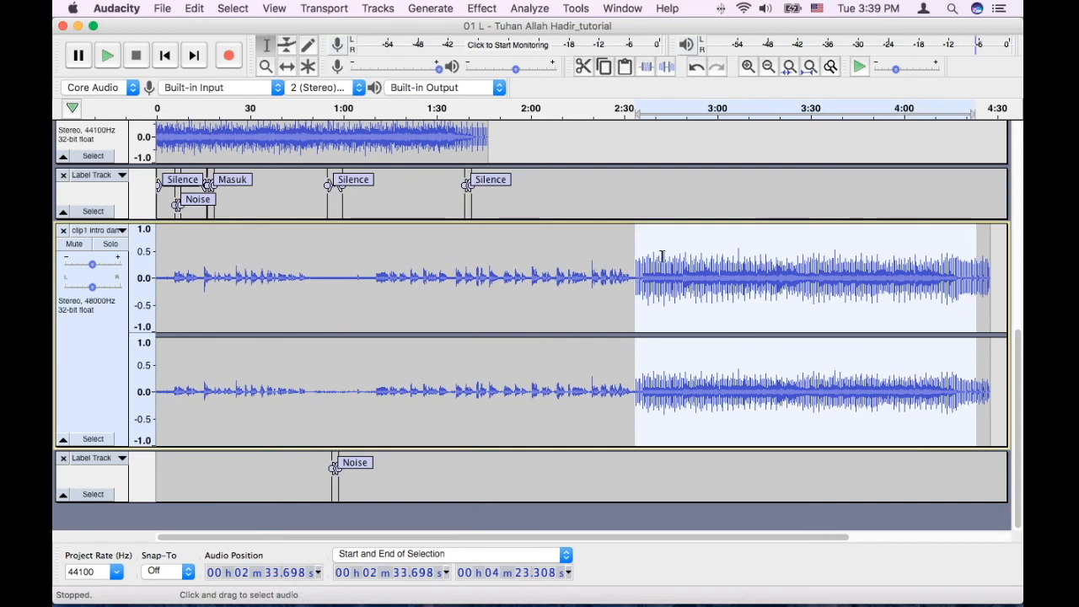
Select about 1:08.6 to 2:32.7 in the imported clip, covering the second speech passage, and label that selection "Vokal 2".
{"action": "left_click", "coordinate": [631, 275]}
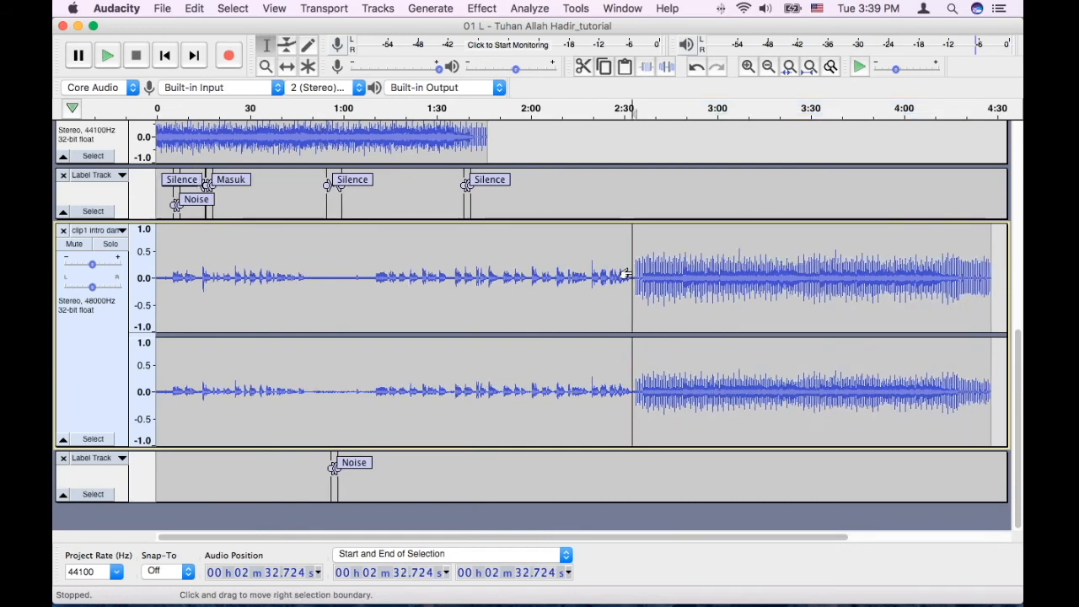
{"action": "scroll", "coordinate": [626, 275], "scroll_direction": "up", "scroll_amount": 1}
{"action": "left_click_drag", "start_coordinate": [636, 275], "coordinate": [206, 271]}
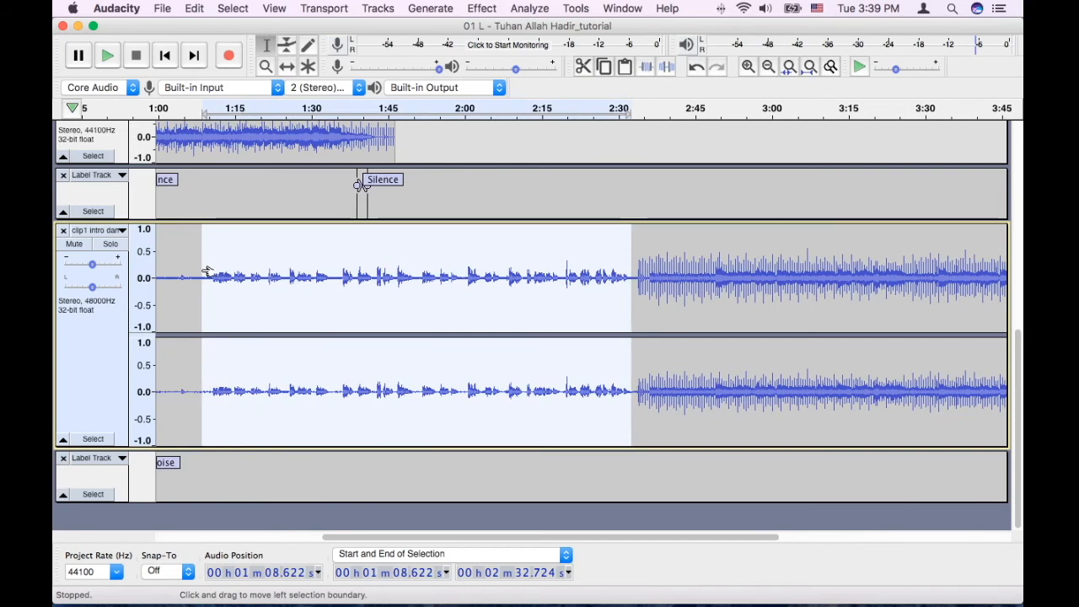
{"action": "key", "text": "super+b"}
{"action": "type", "text": "Vok"}
{"action": "key", "text": "Return"}
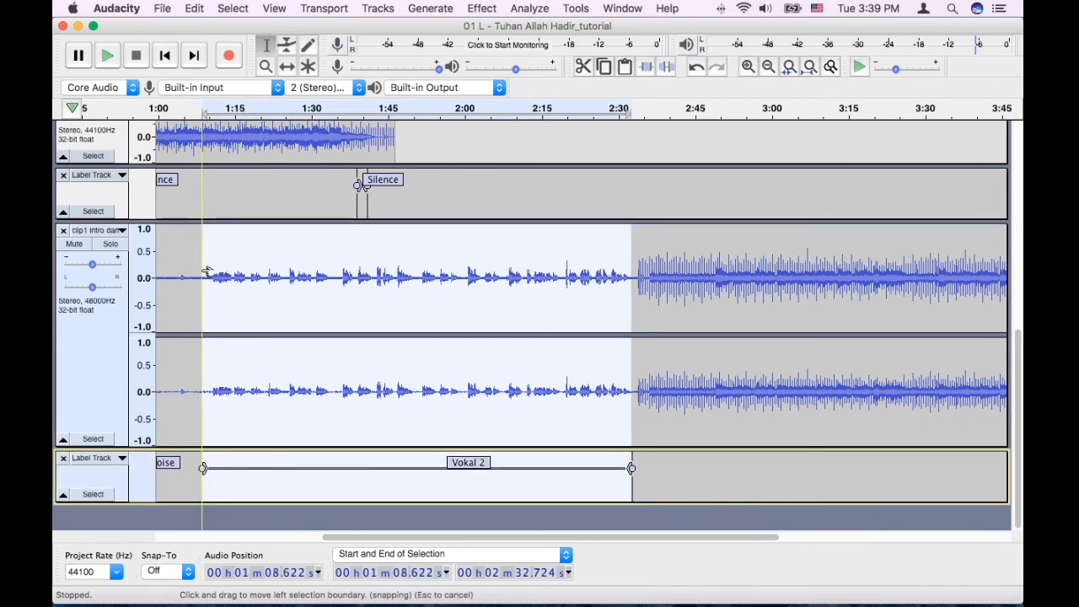
Select about 4.2 to 51.6 seconds in the imported clip, covering the first speech passage, and label that selection "Vokal 1".
{"action": "scroll", "coordinate": [295, 253], "scroll_direction": "left", "scroll_amount": 6}
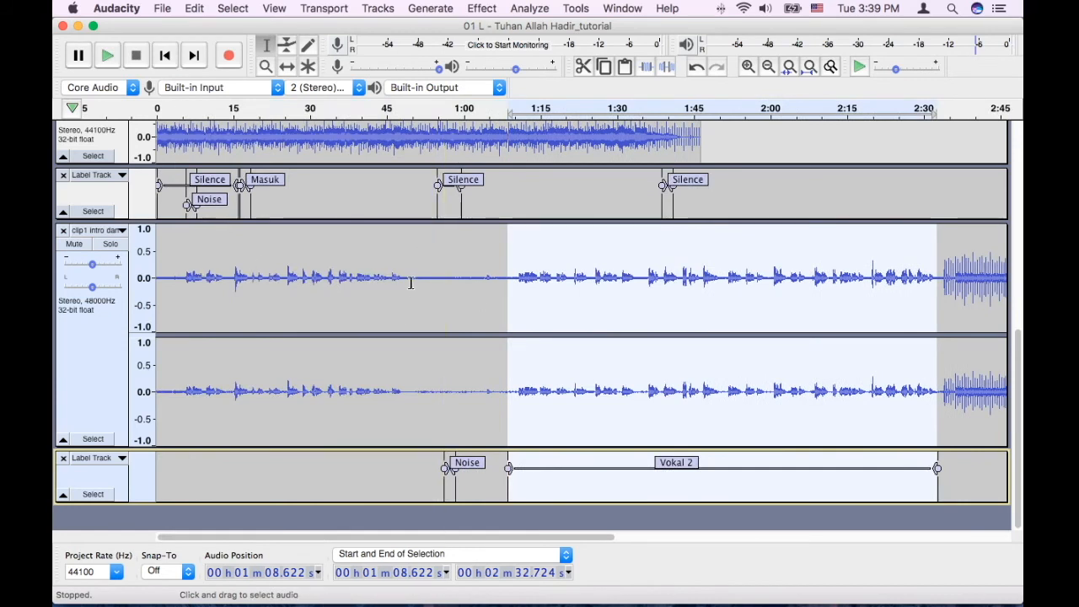
{"action": "left_click_drag", "start_coordinate": [419, 278], "coordinate": [177, 268]}
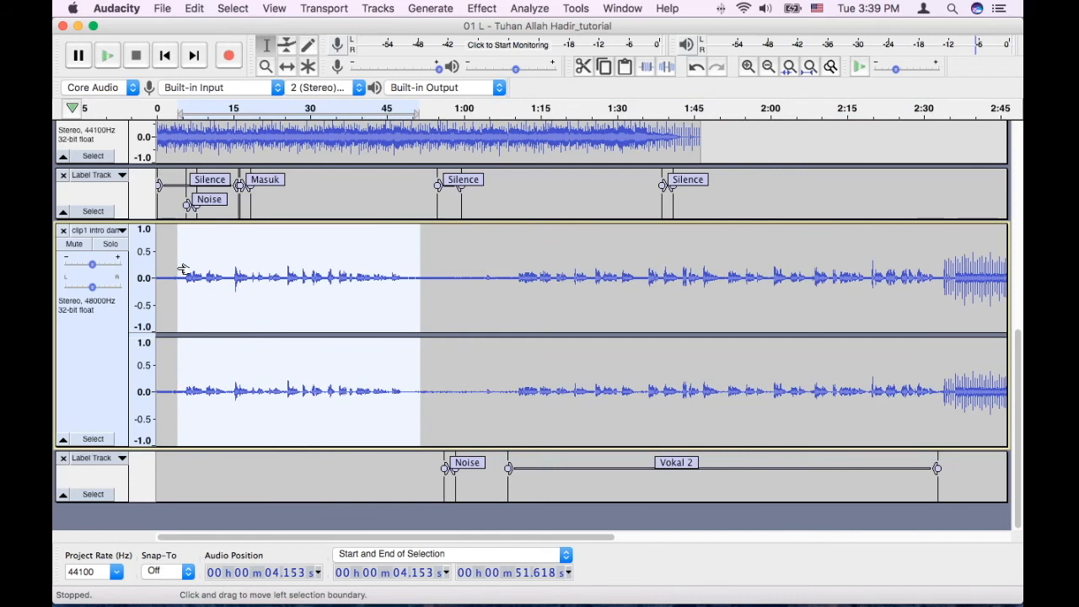
{"action": "key", "text": "super+b"}
{"action": "type", "text": "Vokal 1"}
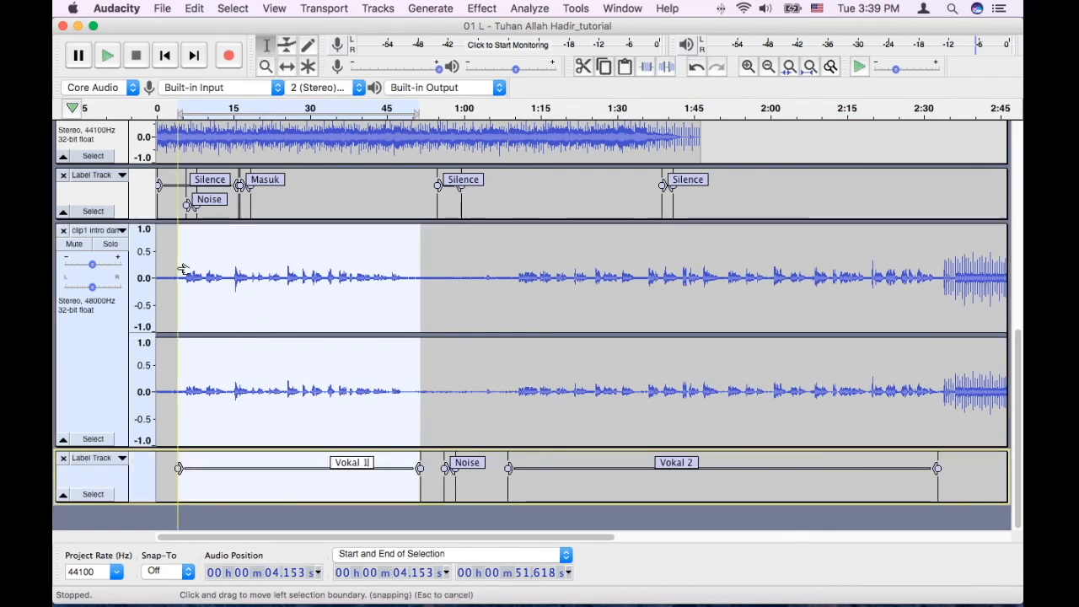
{"action": "left_click", "coordinate": [304, 269]}
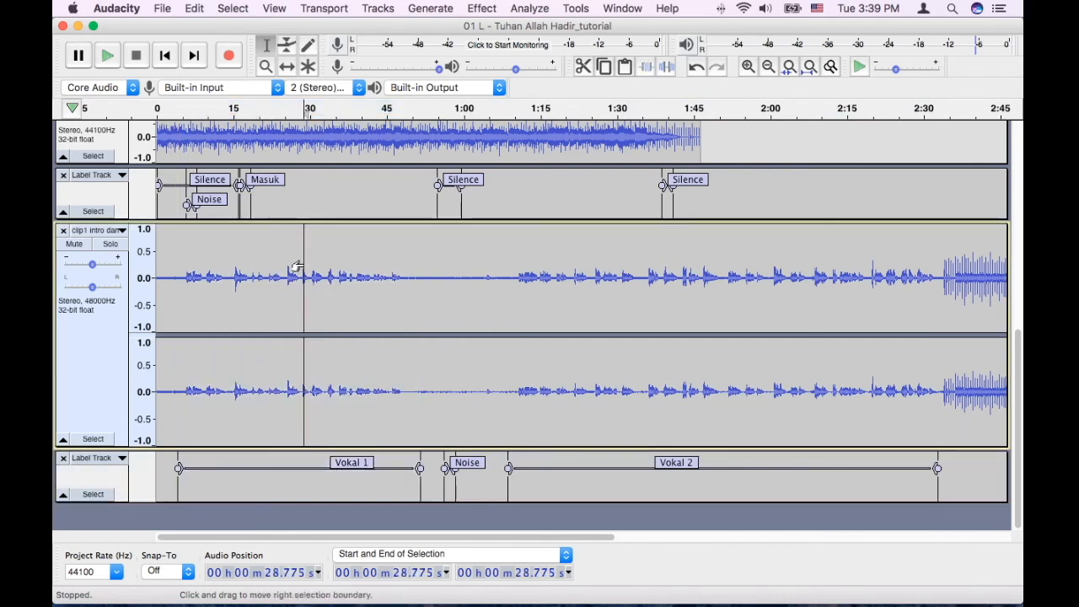
Normalize the imported clip from the start of Vokal 1 to the end of Vokal 2 to a -2.5 dB peak, removing DC offset.
{"action": "left_click", "coordinate": [178, 261]}
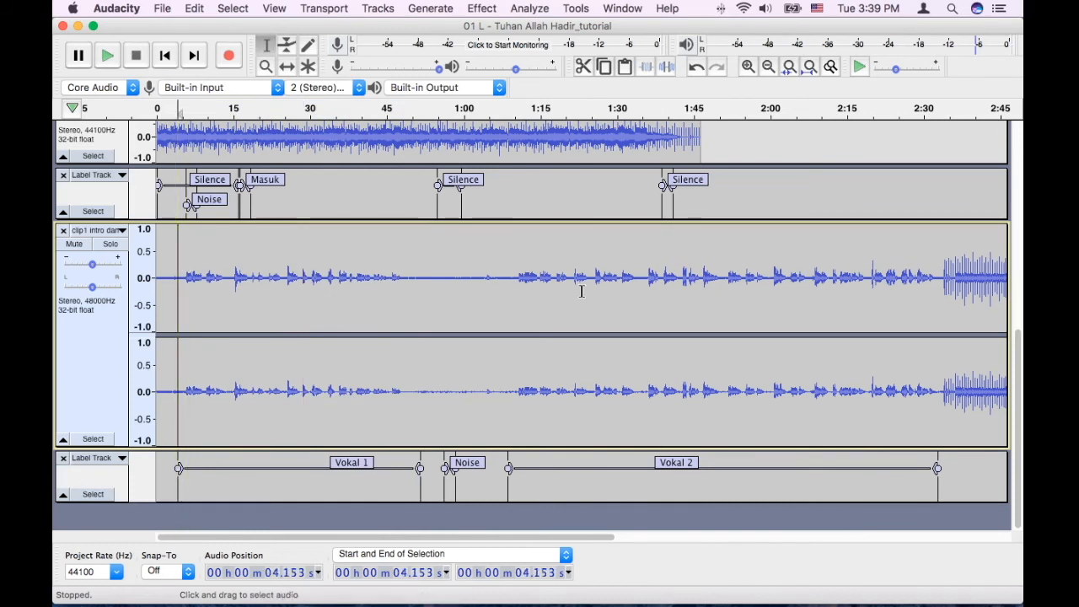
{"action": "left_click", "coordinate": [931, 309], "text": "shift"}
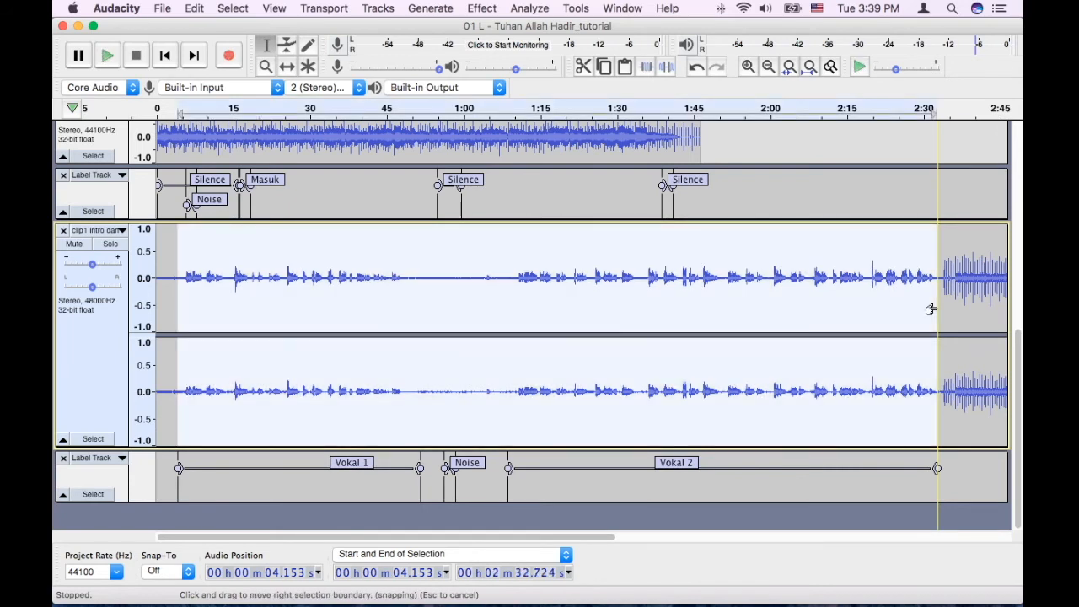
{"action": "left_click", "coordinate": [481, 8]}
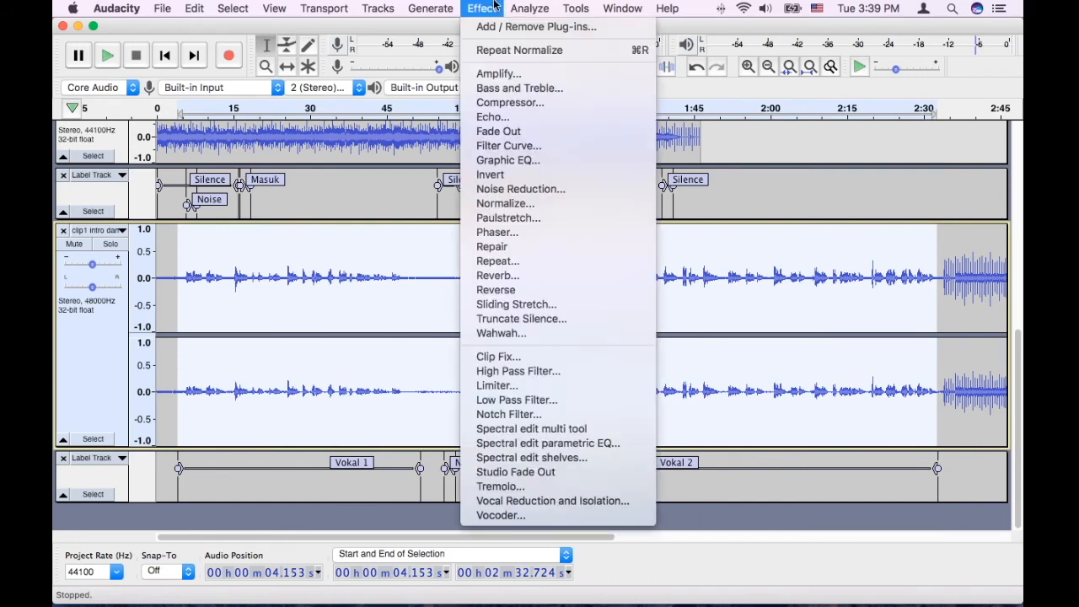
{"action": "left_click", "coordinate": [505, 203]}
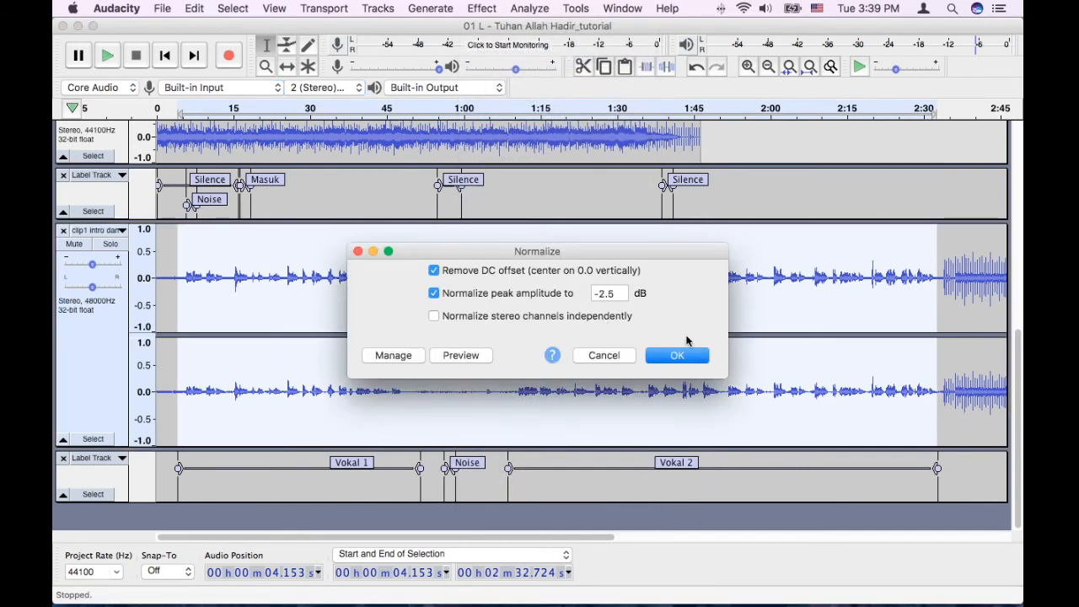
{"action": "left_click", "coordinate": [675, 355]}
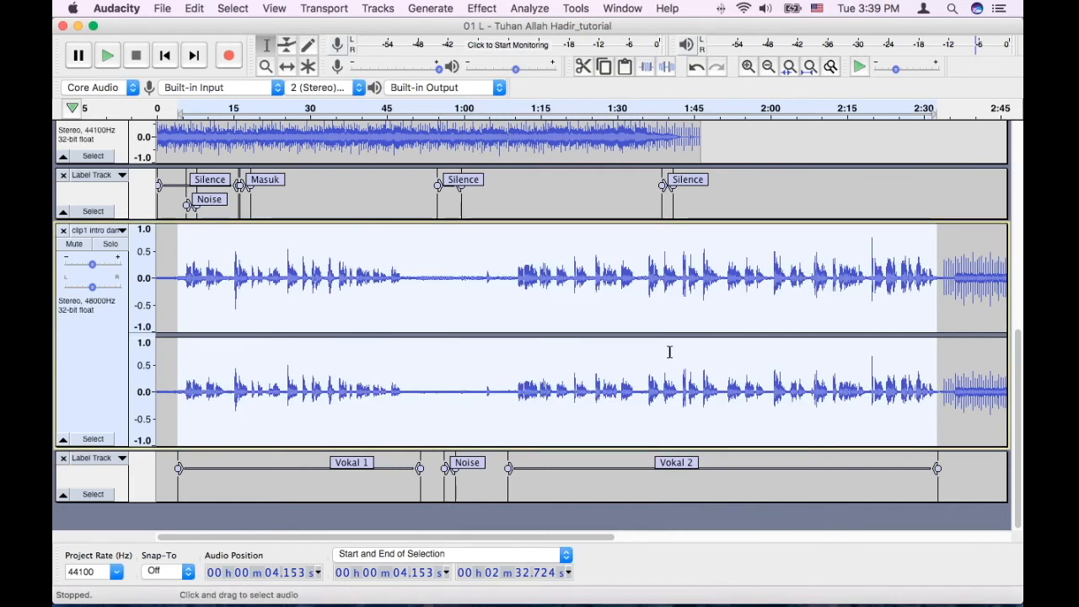
Select the range of the Noise label in the imported clip, about 56.2 to 58.5 seconds, and capture it as the Noise Reduction profile.
{"action": "left_click", "coordinate": [432, 7]}
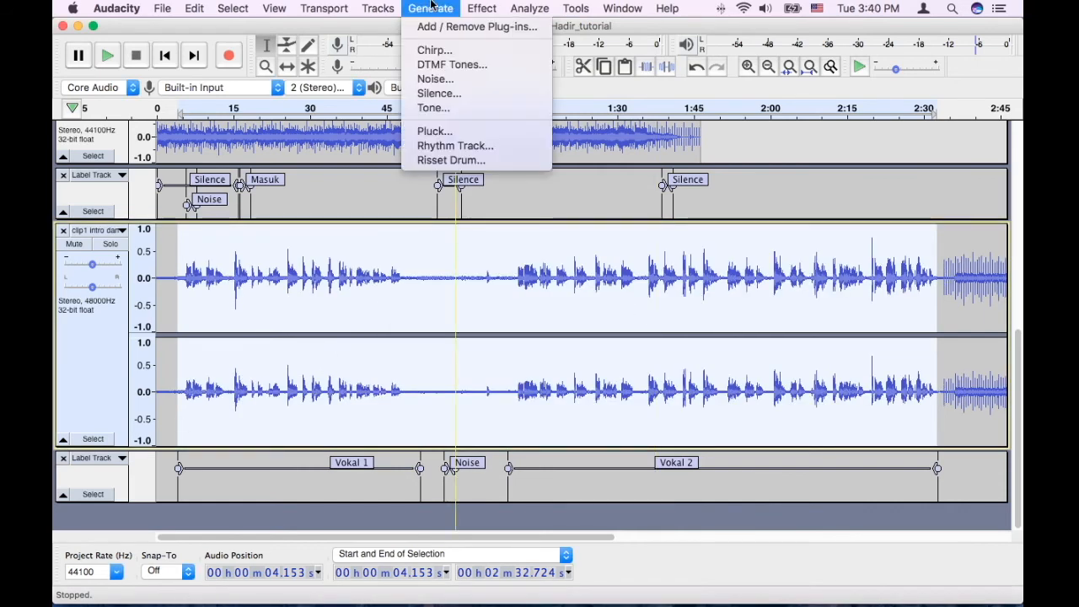
{"action": "mouse_move", "coordinate": [468, 5]}
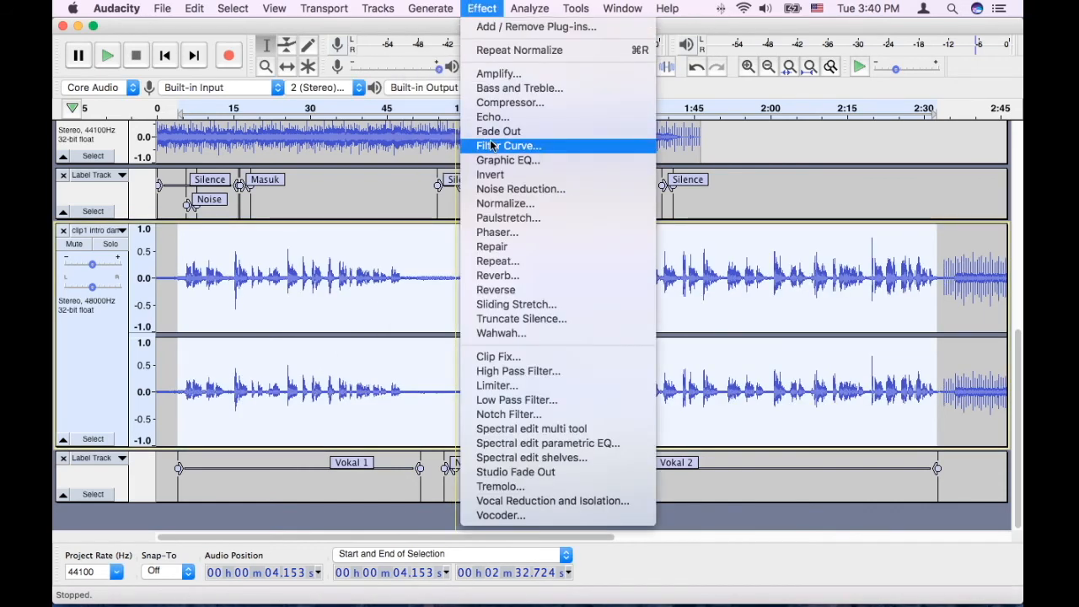
{"action": "left_click", "coordinate": [427, 263]}
{"action": "left_click", "coordinate": [447, 331]}
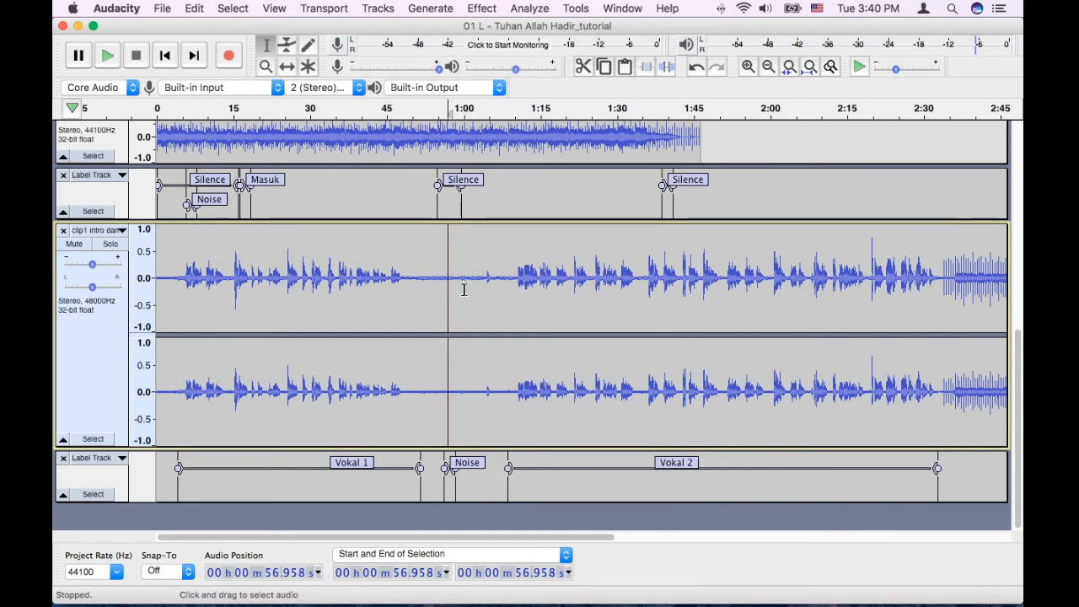
{"action": "scroll", "coordinate": [455, 379], "scroll_direction": "up", "scroll_amount": 2}
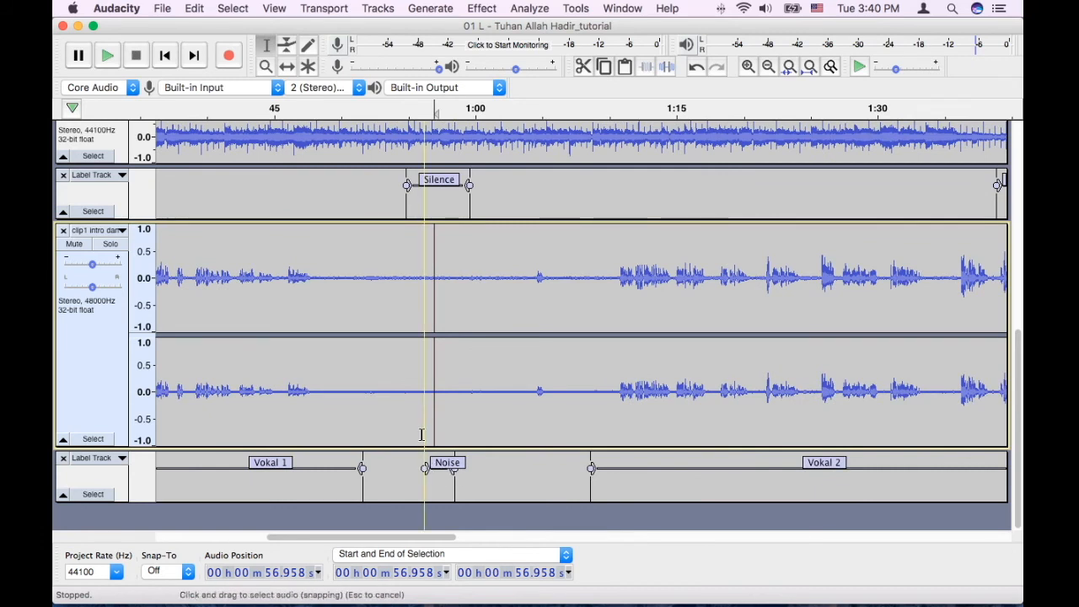
{"action": "left_click_drag", "start_coordinate": [422, 434], "coordinate": [450, 433]}
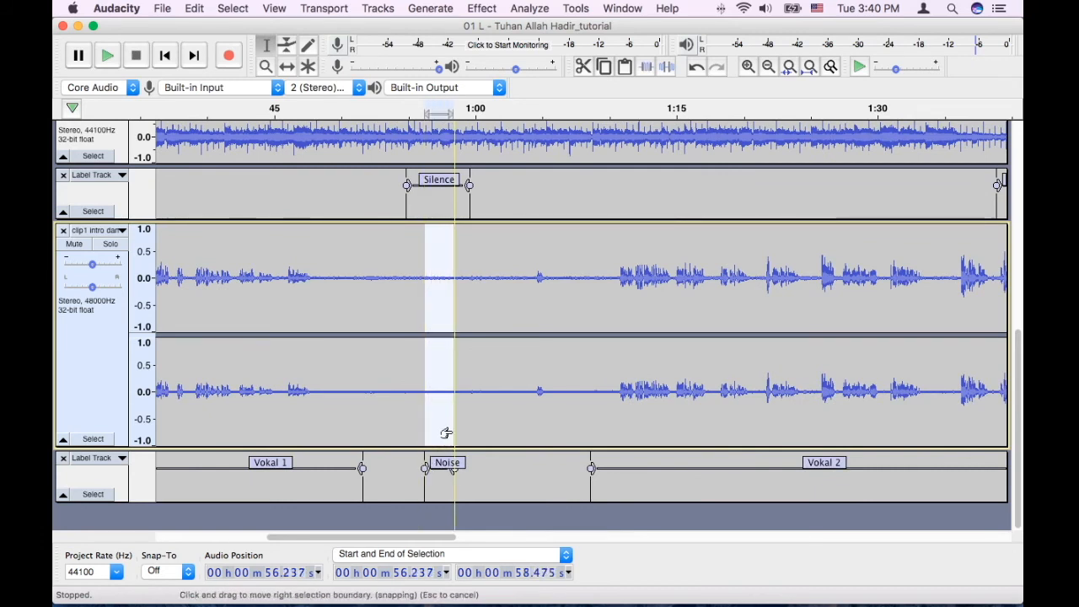
{"action": "left_click", "coordinate": [482, 9]}
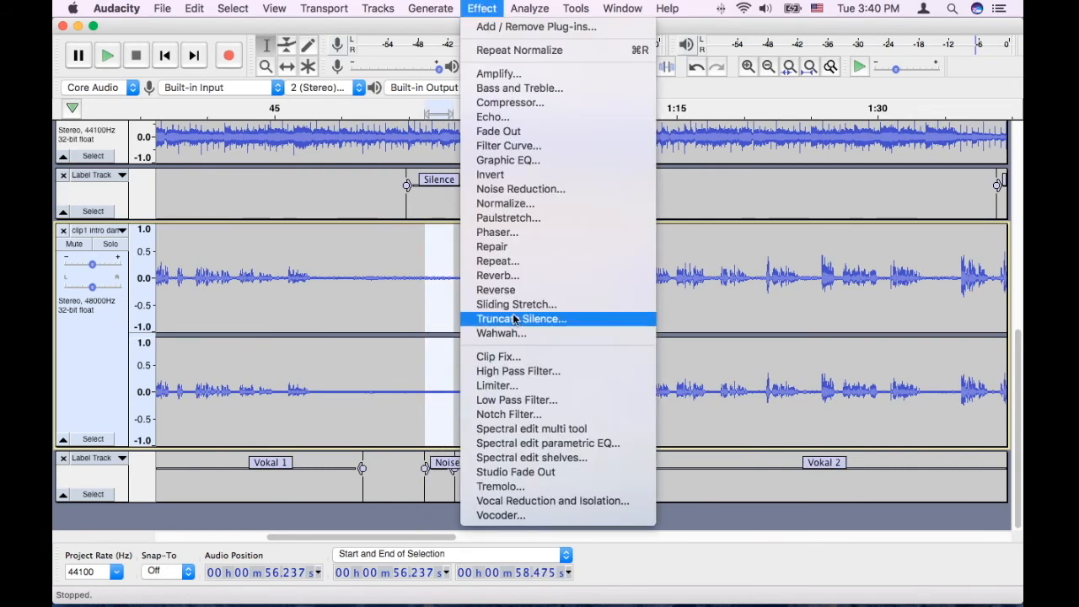
{"action": "left_click", "coordinate": [518, 192]}
{"action": "left_click", "coordinate": [544, 236]}
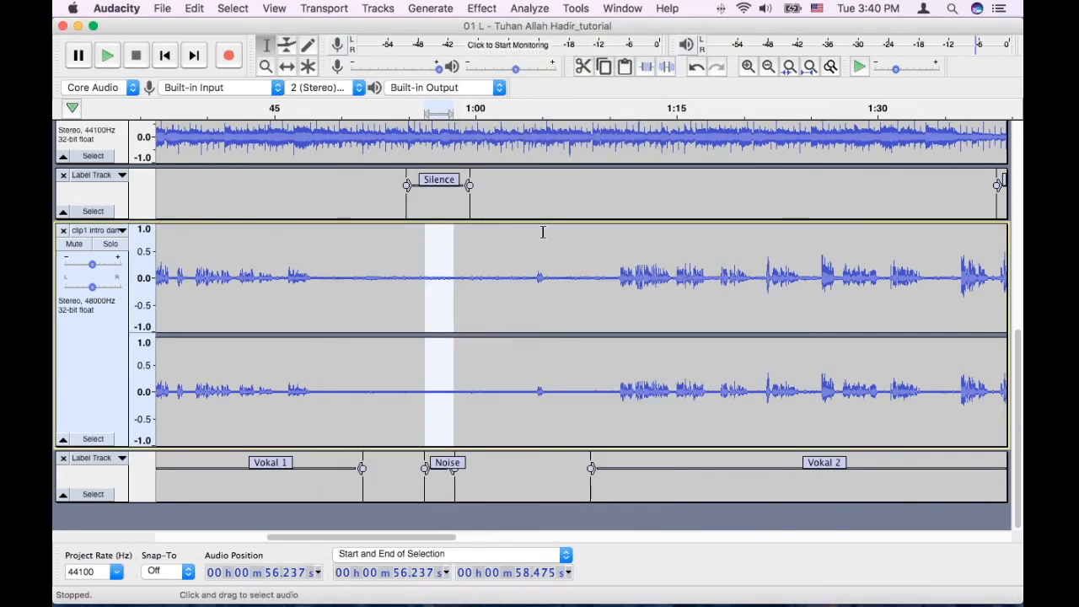
Select the imported clip from its start to the end of Vokal 2 at about 2:32.7 and apply Noise Reduction again using the captured profile.
{"action": "left_click", "coordinate": [387, 276]}
{"action": "scroll", "coordinate": [386, 276], "scroll_direction": "down", "scroll_amount": 3}
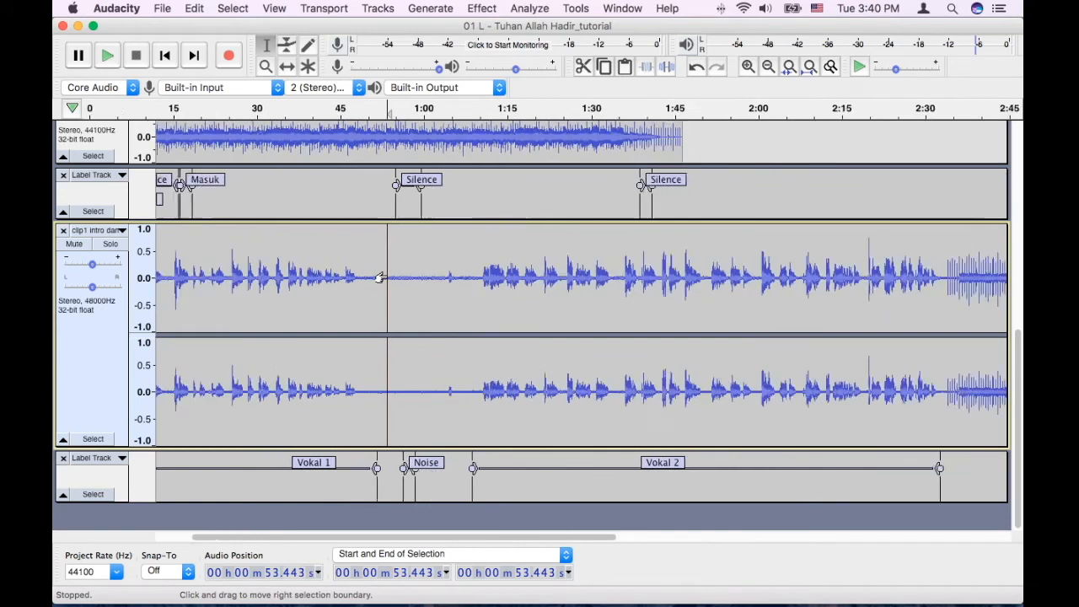
{"action": "scroll", "coordinate": [386, 276], "scroll_direction": "down", "scroll_amount": 1}
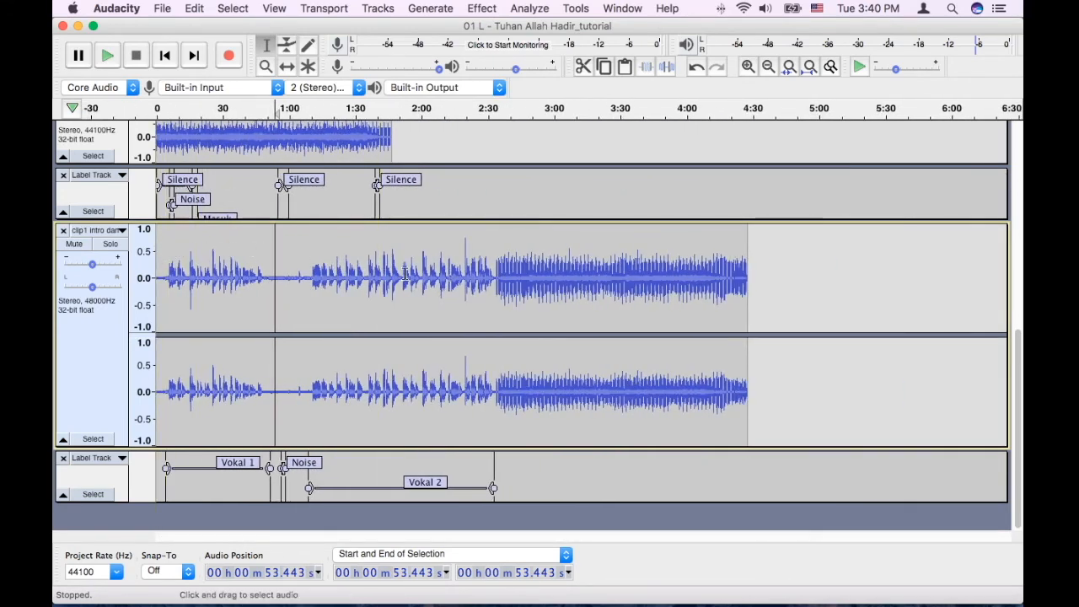
{"action": "left_click", "coordinate": [494, 428]}
{"action": "left_click_drag", "start_coordinate": [489, 430], "coordinate": [140, 403]}
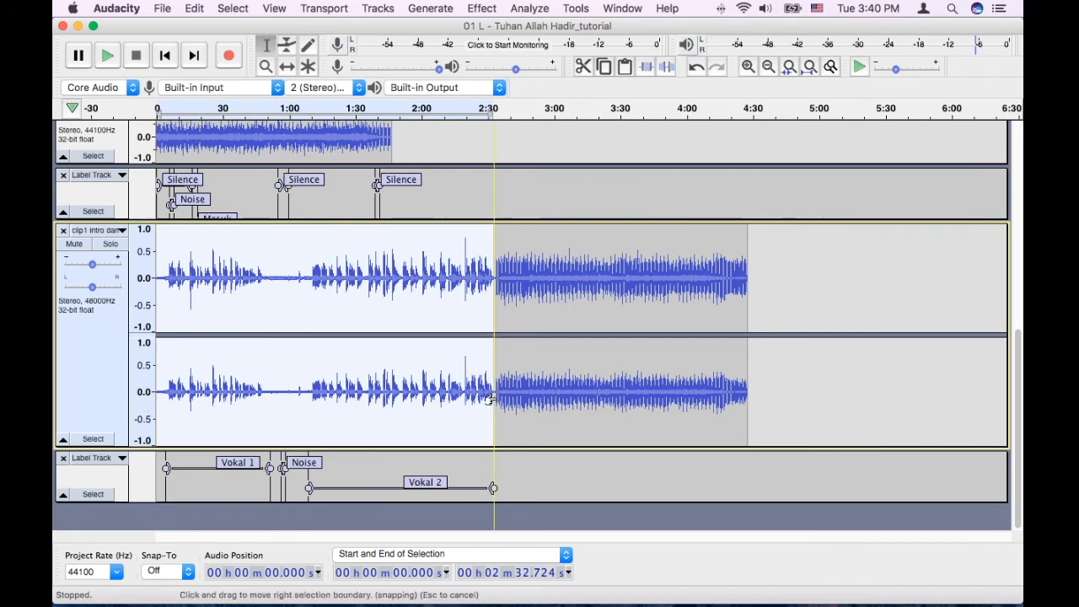
{"action": "scroll", "coordinate": [486, 400], "scroll_direction": "up", "scroll_amount": 3}
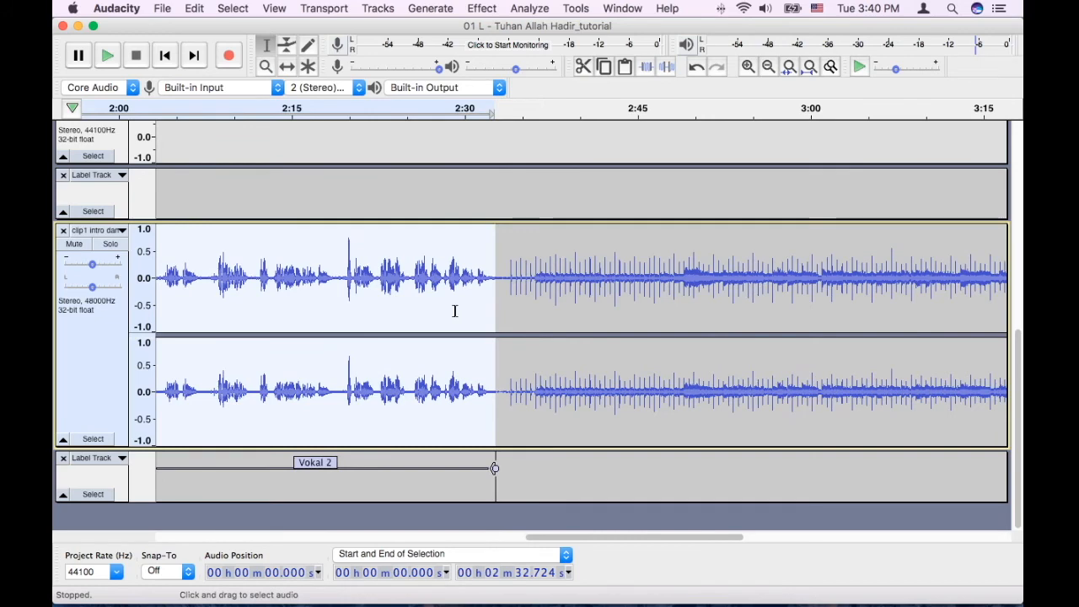
{"action": "scroll", "coordinate": [453, 312], "scroll_direction": "down", "scroll_amount": 3}
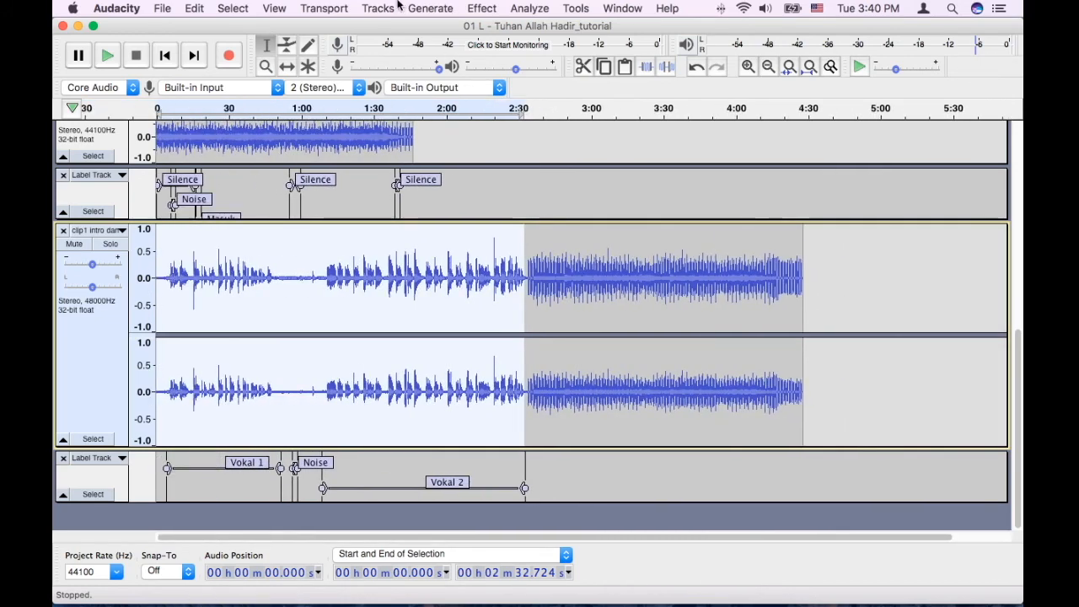
{"action": "left_click", "coordinate": [483, 8]}
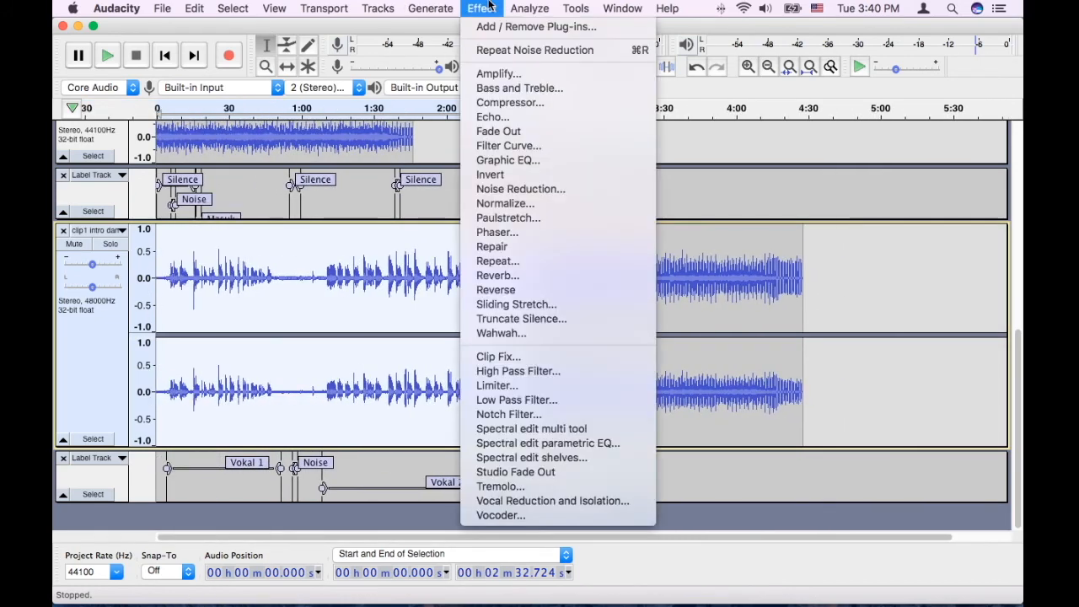
{"action": "left_click", "coordinate": [516, 50]}
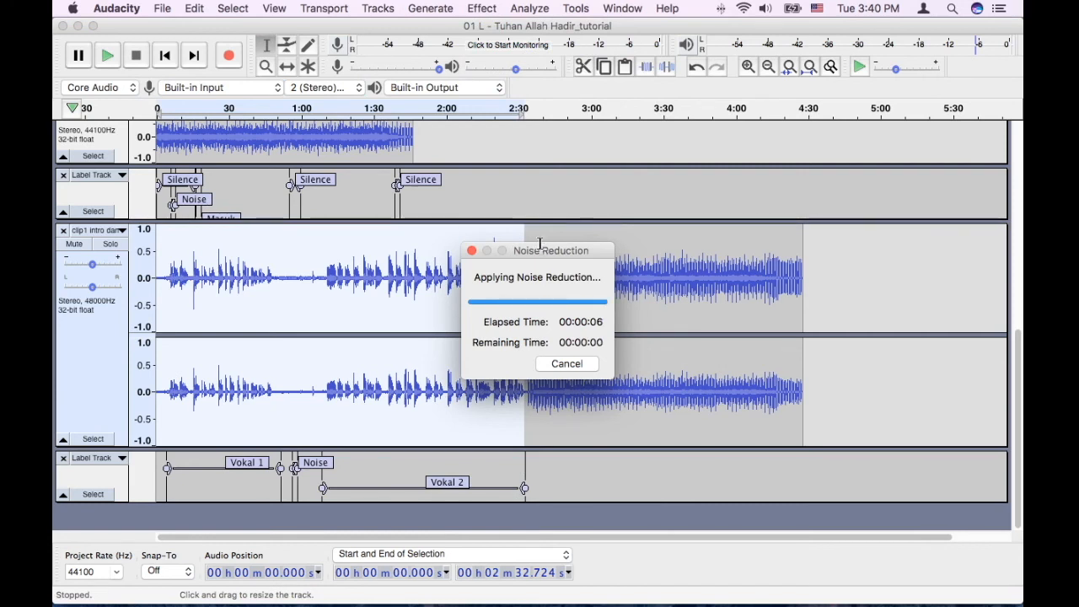
Select the speech-free gap between the two vocal passages, about 48.7 seconds to 1:10.3, and label that selection "Silence".
{"action": "left_click", "coordinate": [283, 287]}
{"action": "scroll", "coordinate": [283, 287], "scroll_direction": "up", "scroll_amount": 3}
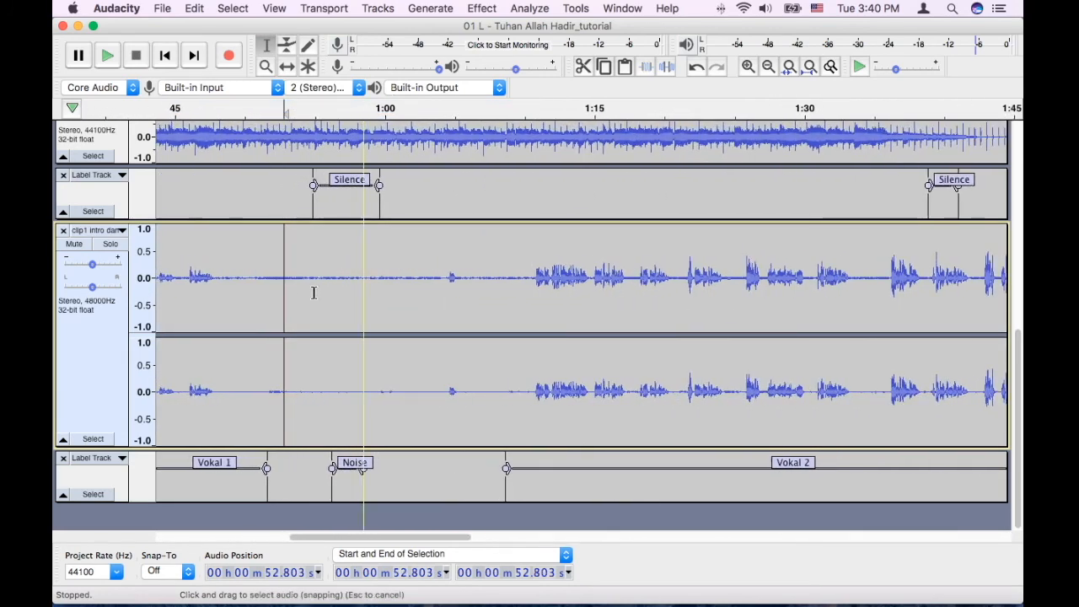
{"action": "left_click", "coordinate": [260, 284]}
{"action": "left_click", "coordinate": [224, 277]}
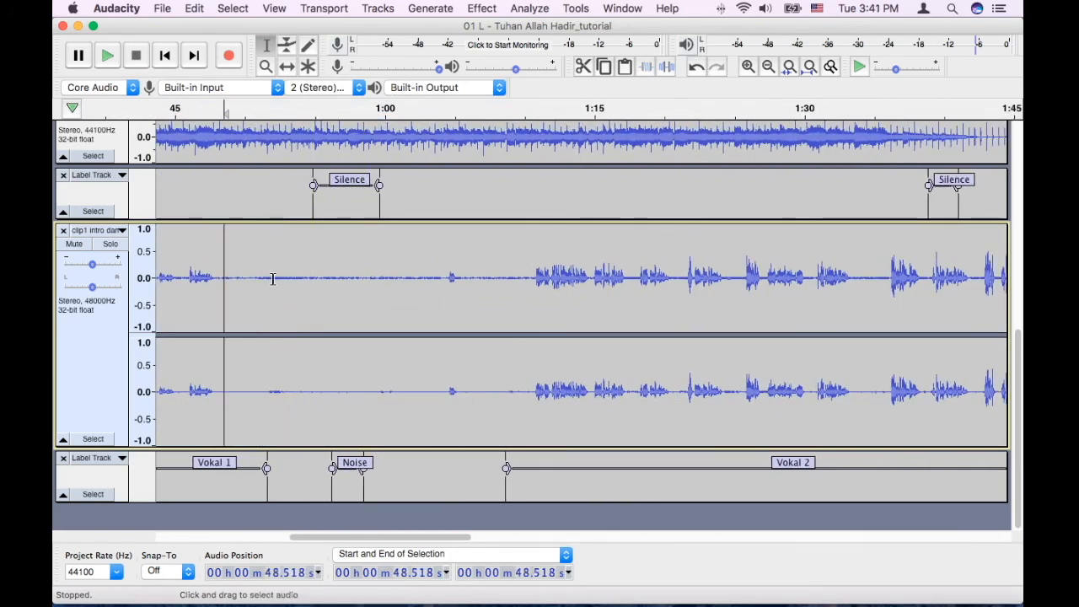
{"action": "left_click_drag", "start_coordinate": [226, 276], "coordinate": [527, 279]}
{"action": "key", "text": "super+b"}
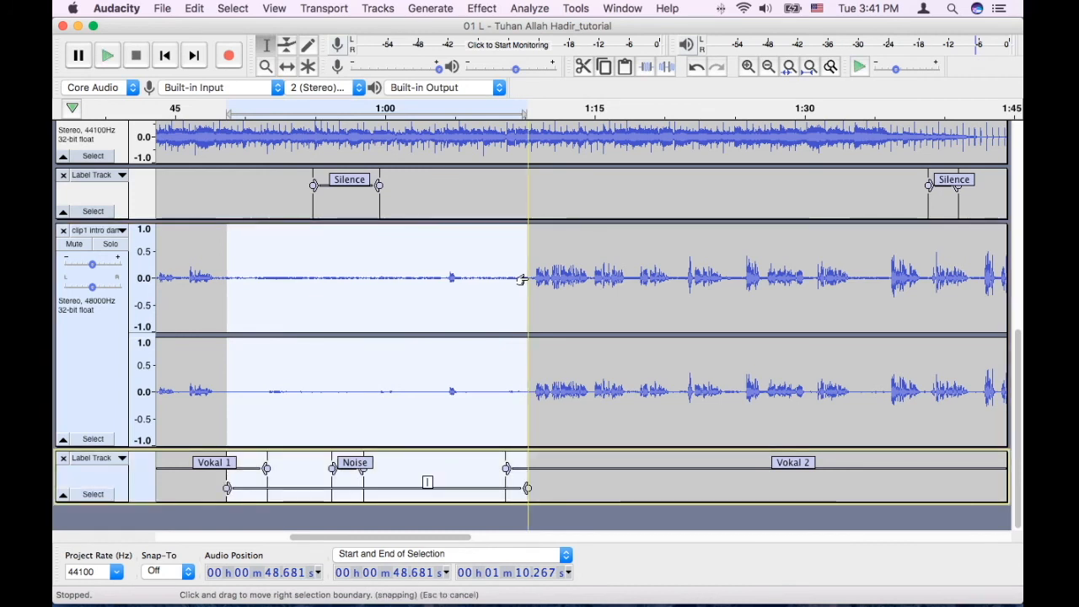
{"action": "type", "text": "Silence"}
{"action": "key", "text": "Return"}
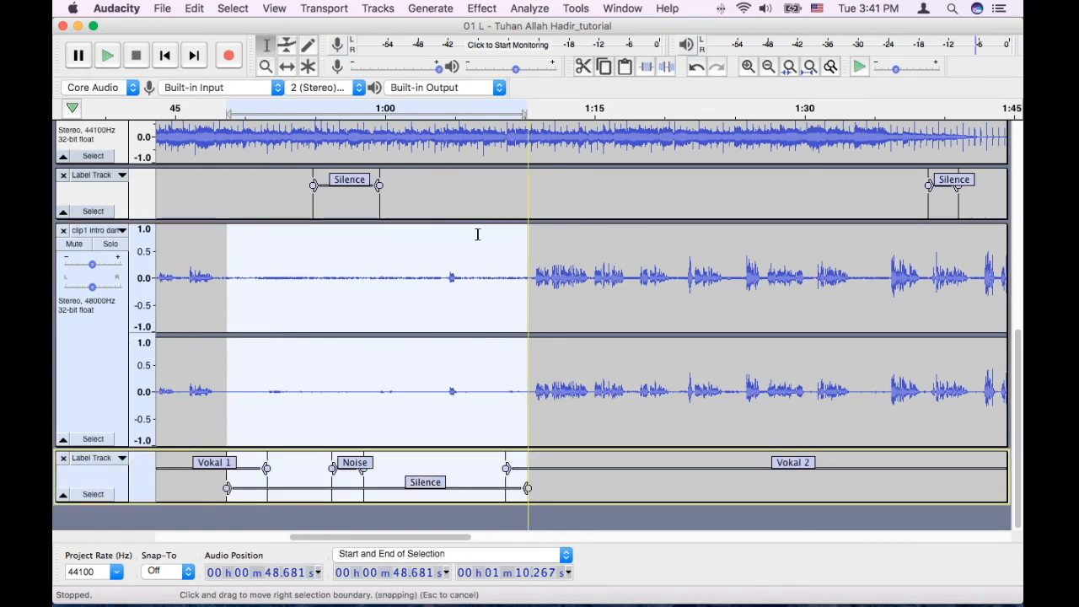
Silence the audio in the selected gap between the two vocal passages and clear the range selection.
{"action": "left_click", "coordinate": [669, 67]}
{"action": "left_click", "coordinate": [408, 293]}
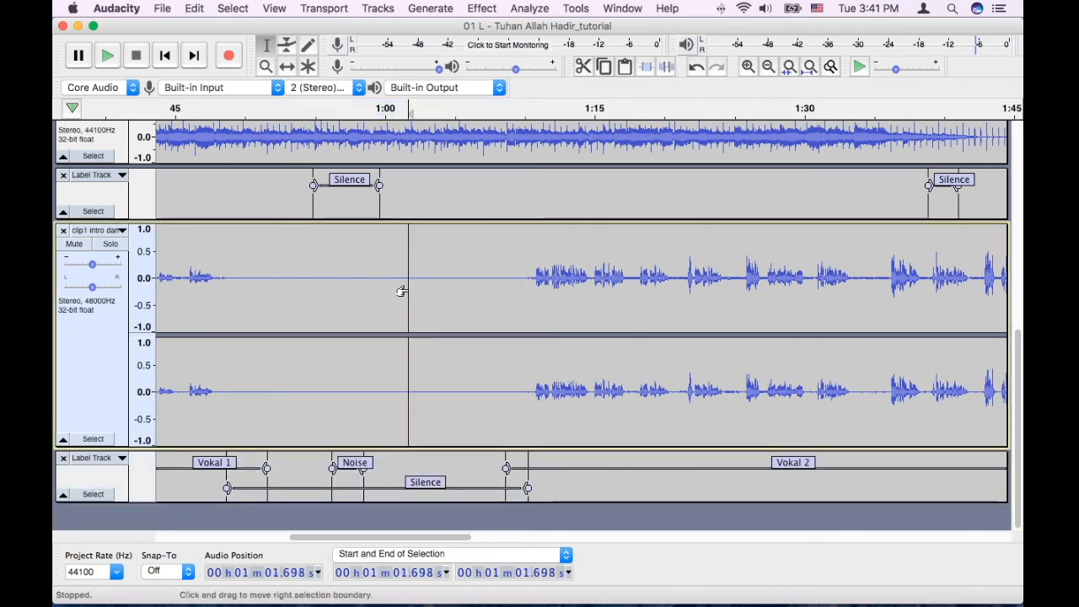
{"action": "scroll", "coordinate": [402, 291], "scroll_direction": "down", "scroll_amount": 1}
{"action": "scroll", "coordinate": [402, 291], "scroll_direction": "down", "scroll_amount": 1}
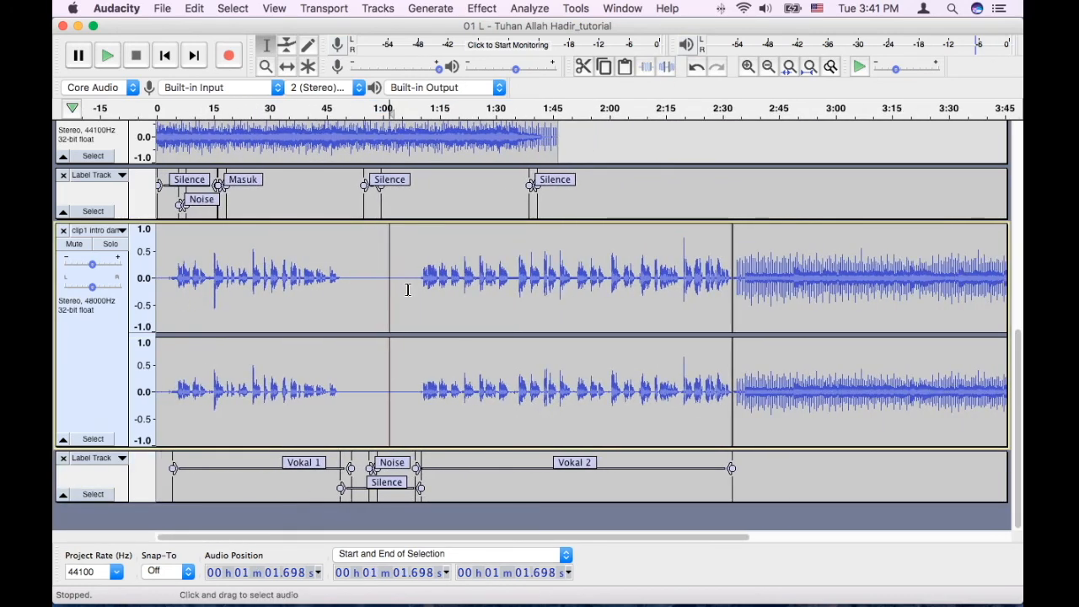
Select the imported clip's opening from 0 to about 5.6 seconds and label that selection "Silence".
{"action": "scroll", "coordinate": [168, 268], "scroll_direction": "up", "scroll_amount": 2}
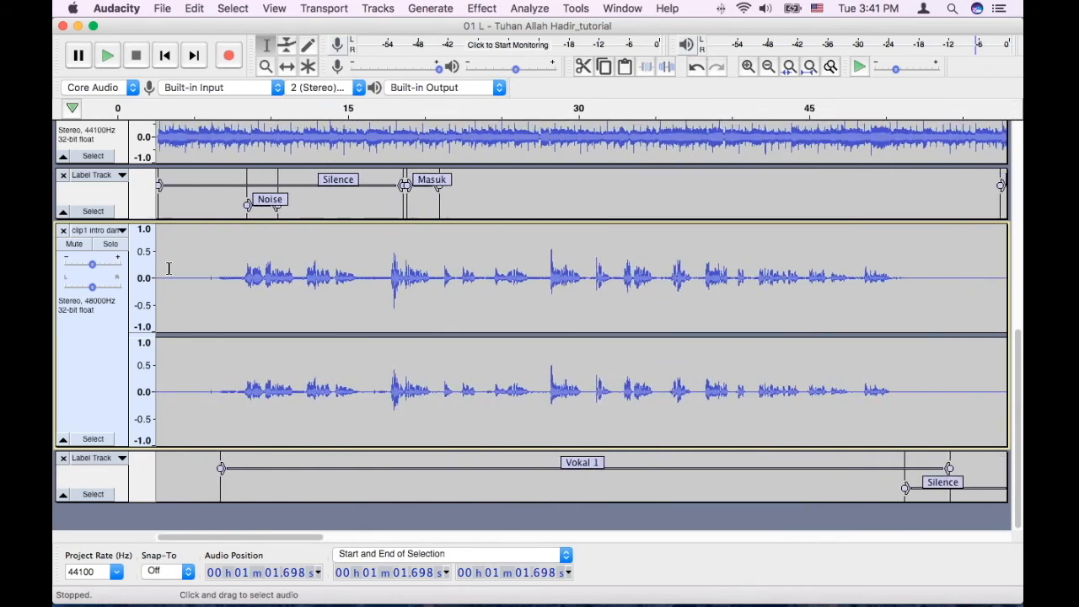
{"action": "left_click", "coordinate": [242, 279]}
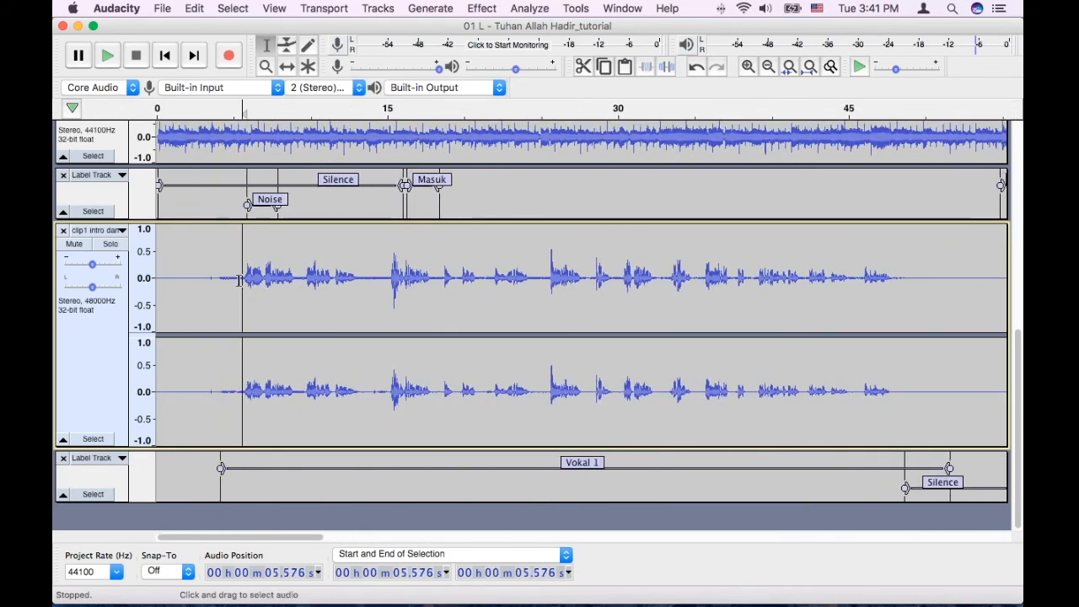
{"action": "scroll", "coordinate": [239, 281], "scroll_direction": "up", "scroll_amount": 2}
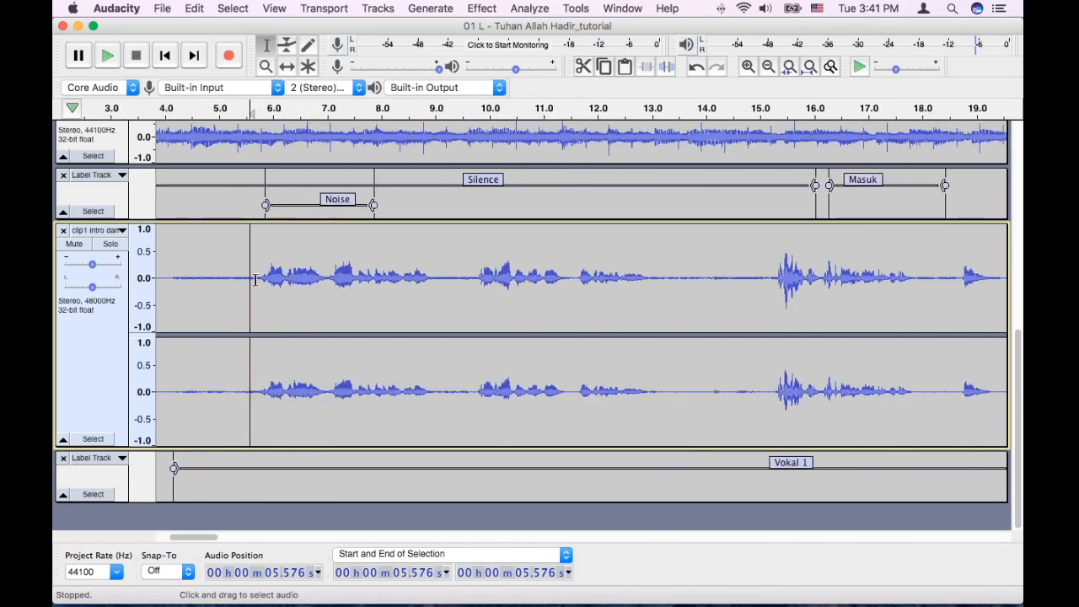
{"action": "left_click_drag", "start_coordinate": [253, 281], "coordinate": [55, 289]}
{"action": "key", "text": "super+b"}
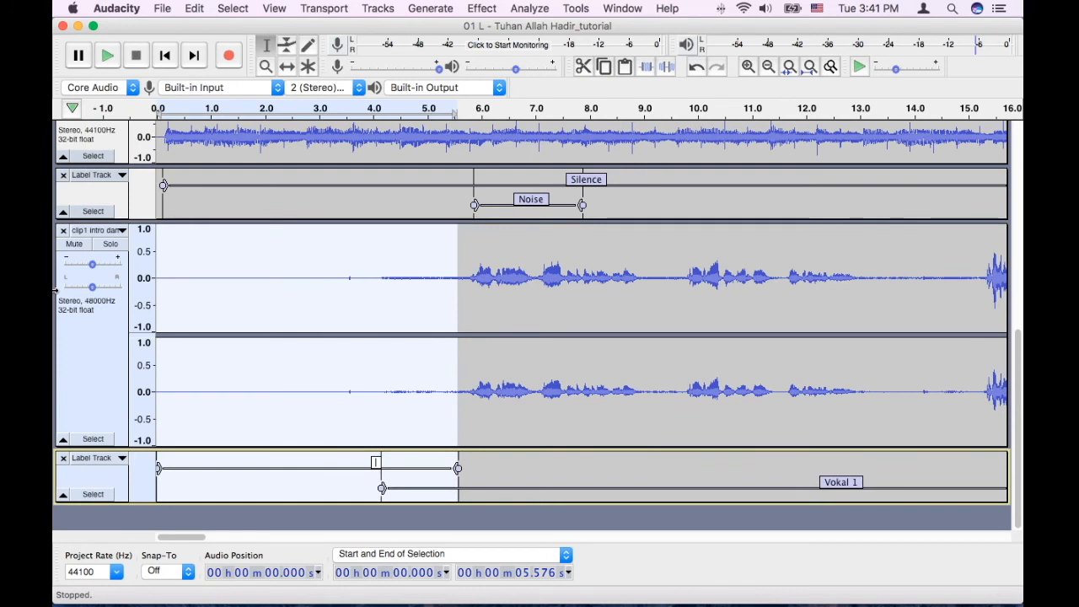
{"action": "type", "text": "Silence"}
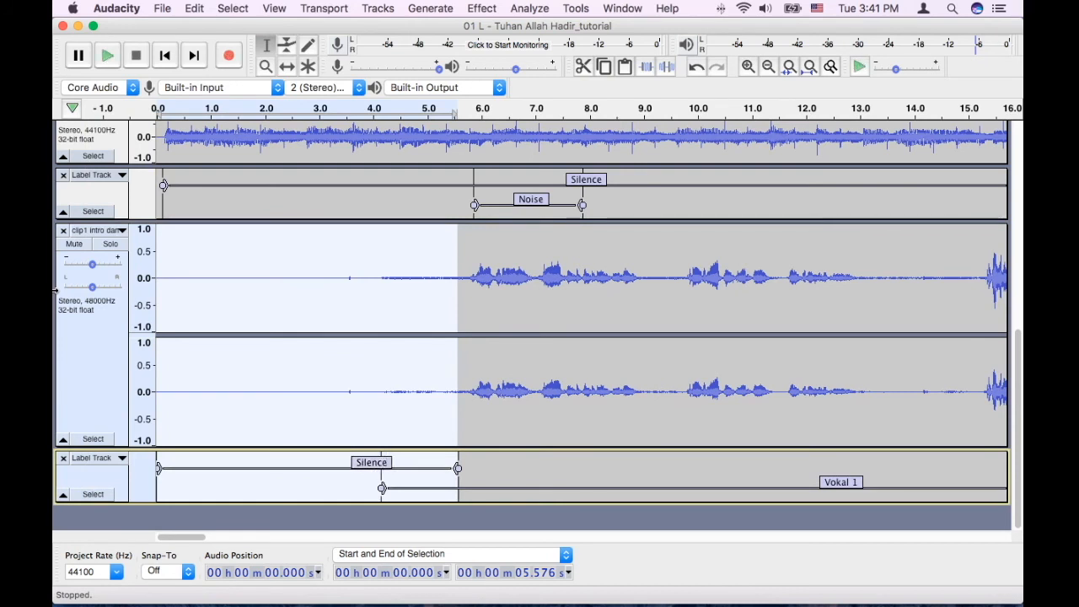
Silence the audio in the selected opening of the imported clip.
{"action": "left_click", "coordinate": [667, 66]}
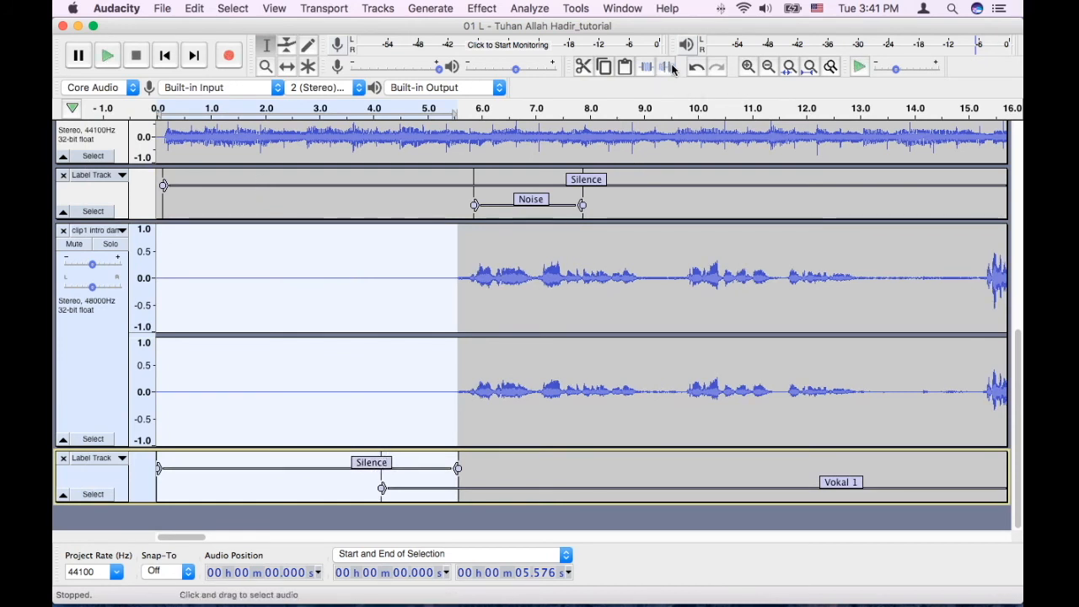
{"action": "key", "text": "super+3"}
{"action": "key", "text": "super+3"}
{"action": "key", "text": "super+3"}
{"action": "key", "text": "super+3"}
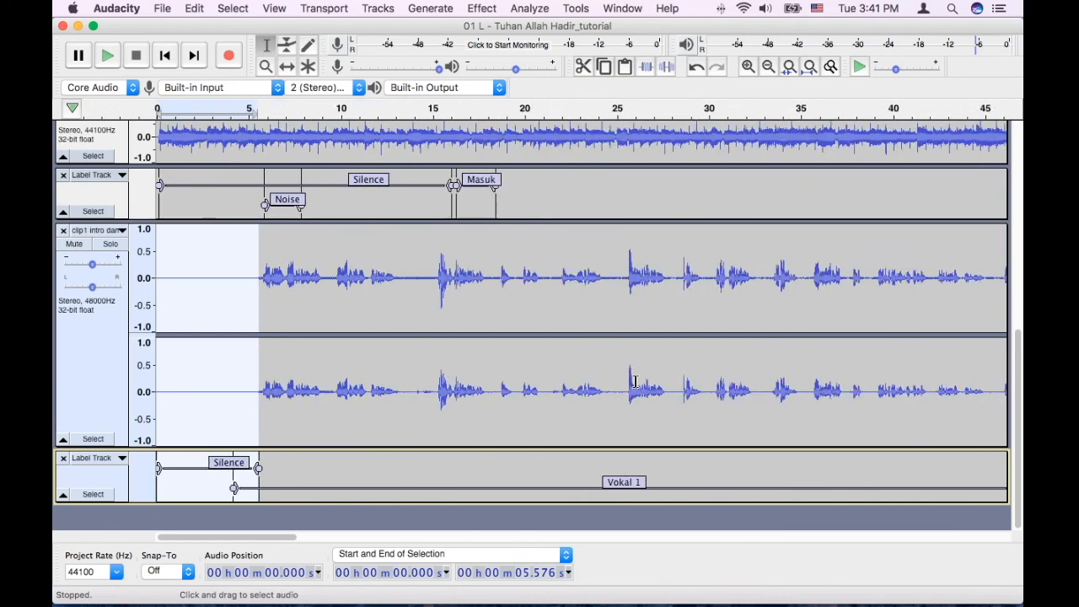
Select the imported clip from its start to about 2:32.3 and compress it with threshold -9 dB, noise floor -25 dB and ratio 8:1.
{"action": "scroll", "coordinate": [636, 382], "scroll_direction": "right", "scroll_amount": 10}
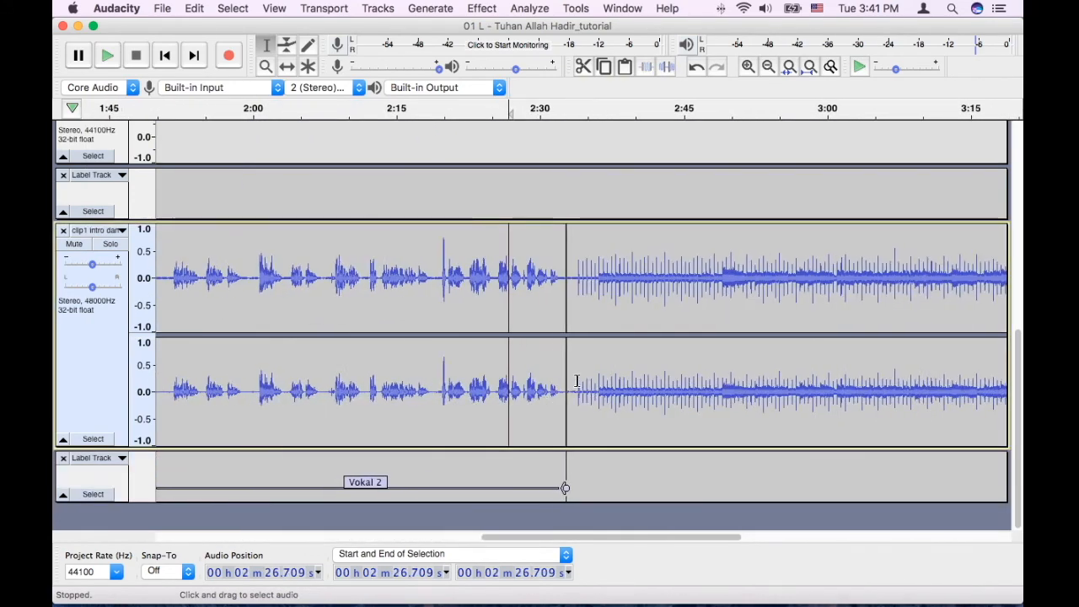
{"action": "left_click", "coordinate": [561, 378]}
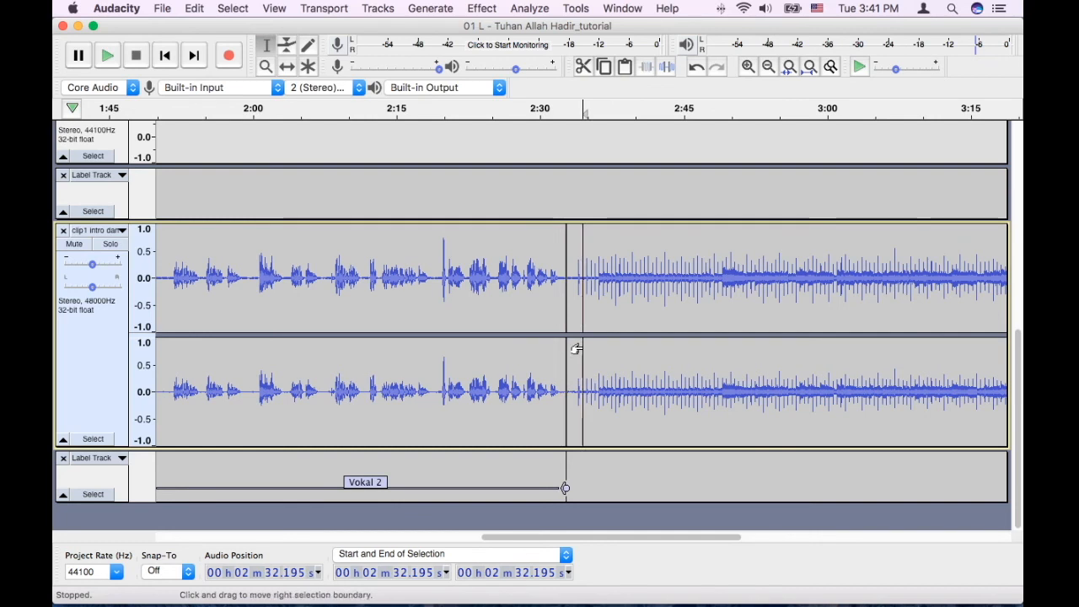
{"action": "left_click", "coordinate": [656, 236]}
{"action": "left_click", "coordinate": [565, 253]}
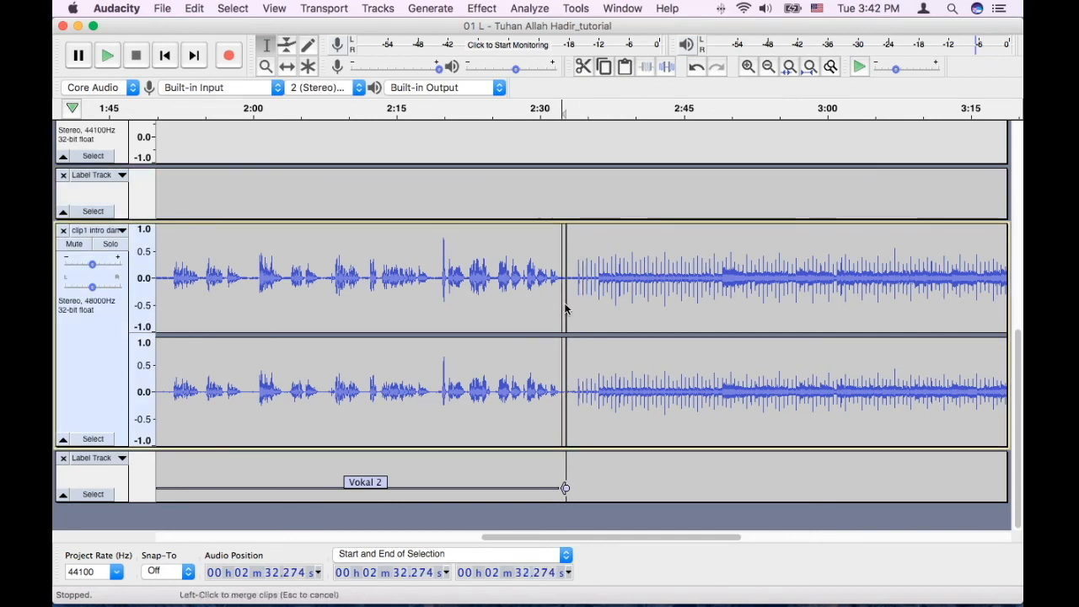
{"action": "left_click_drag", "start_coordinate": [556, 305], "coordinate": [281, 326]}
{"action": "scroll", "coordinate": [282, 326], "scroll_direction": "down", "scroll_amount": 3}
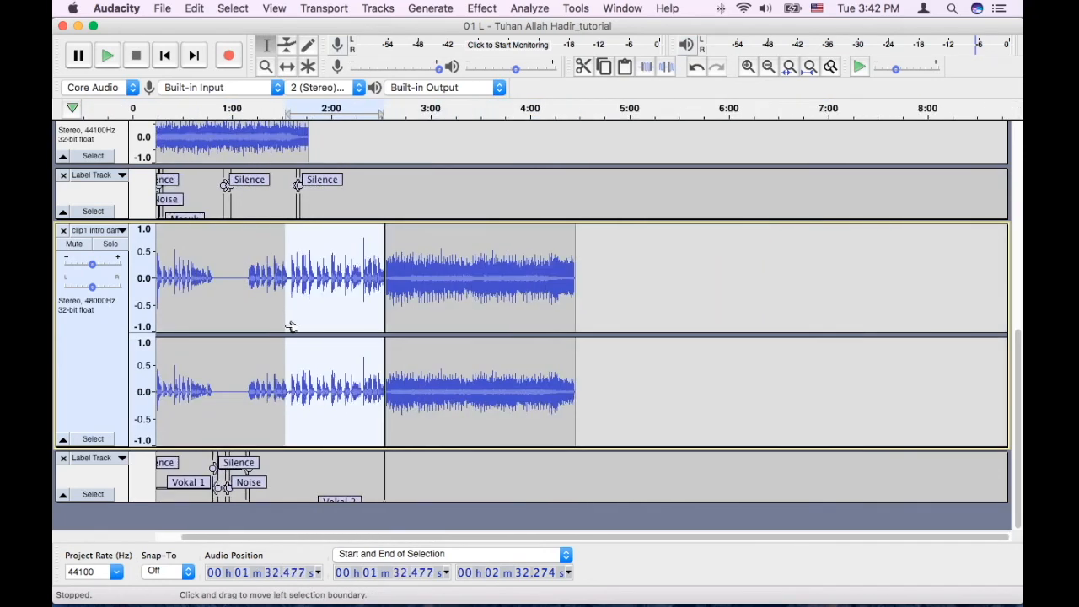
{"action": "left_click_drag", "start_coordinate": [288, 310], "coordinate": [96, 310]}
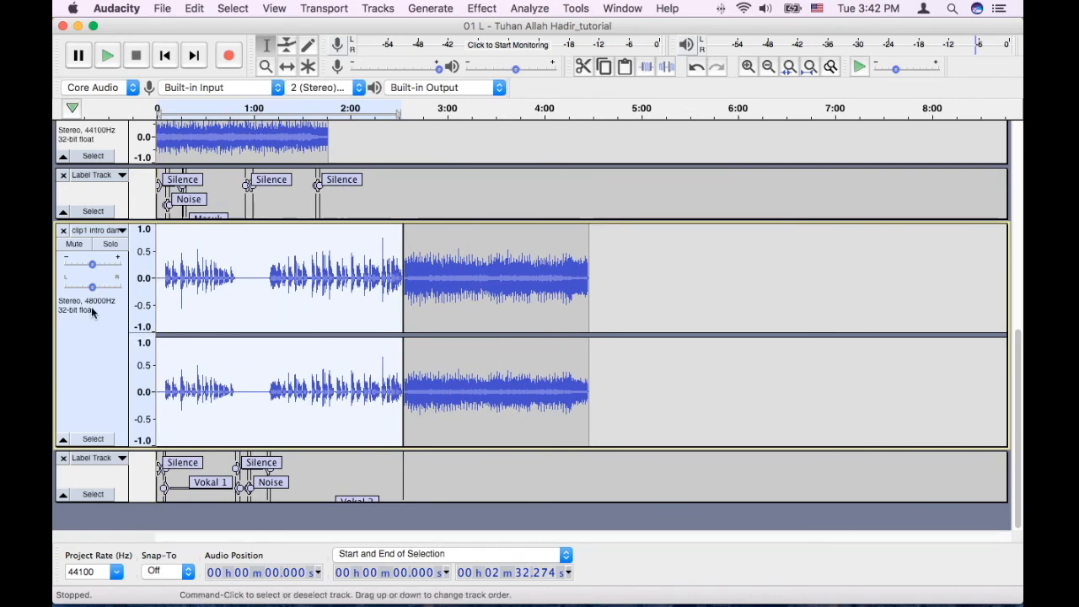
{"action": "left_click", "coordinate": [482, 8]}
{"action": "left_click", "coordinate": [535, 103]}
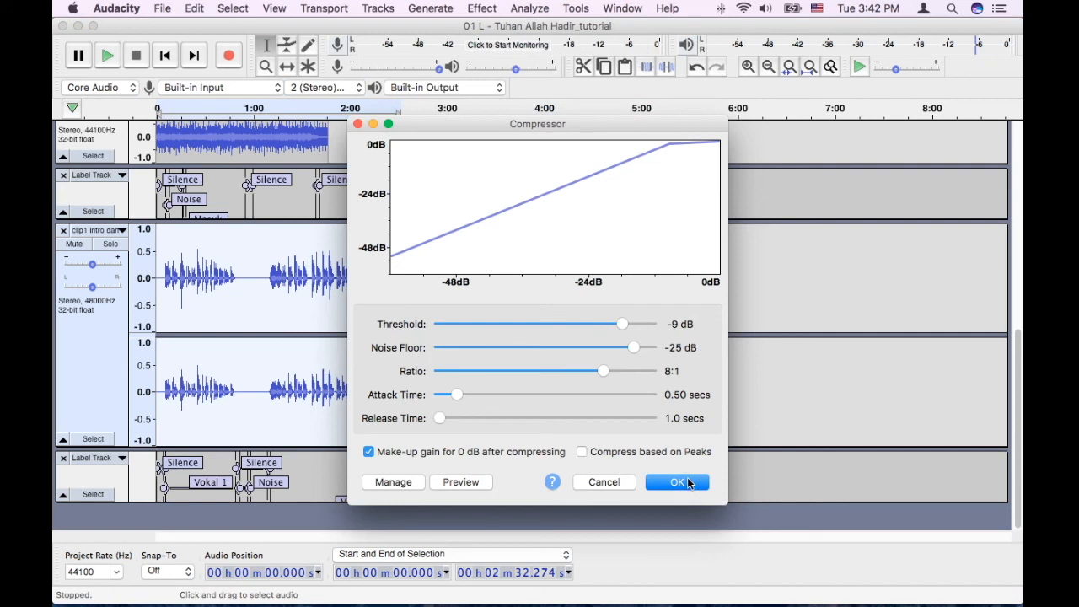
{"action": "left_click", "coordinate": [688, 482]}
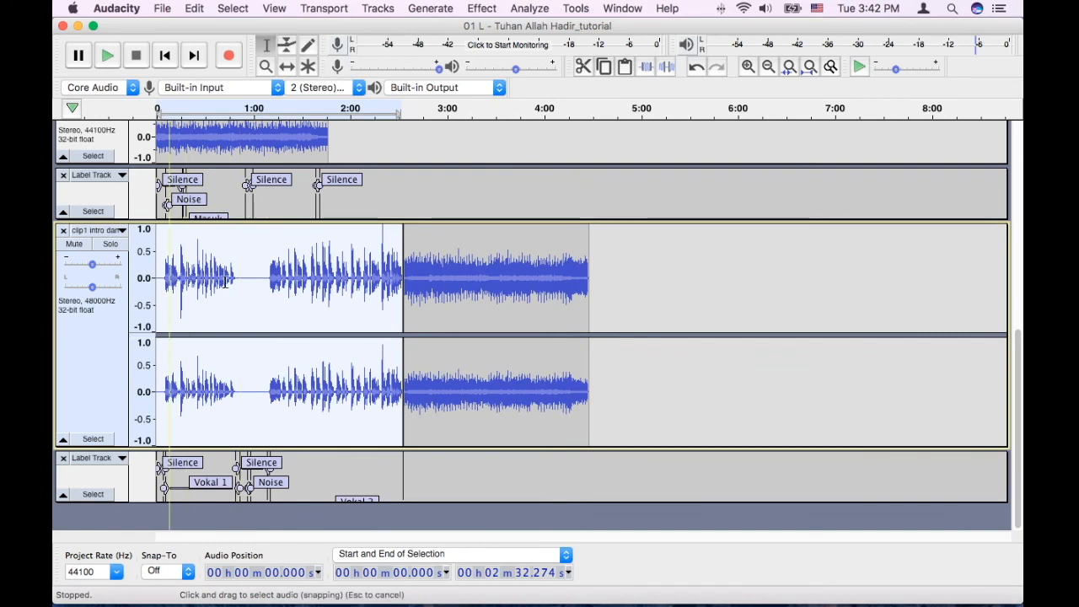
Normalize the compressed section of the imported clip to a peak amplitude of -2.5 dB with DC offset removed, and clear the range selection.
{"action": "left_click", "coordinate": [487, 8]}
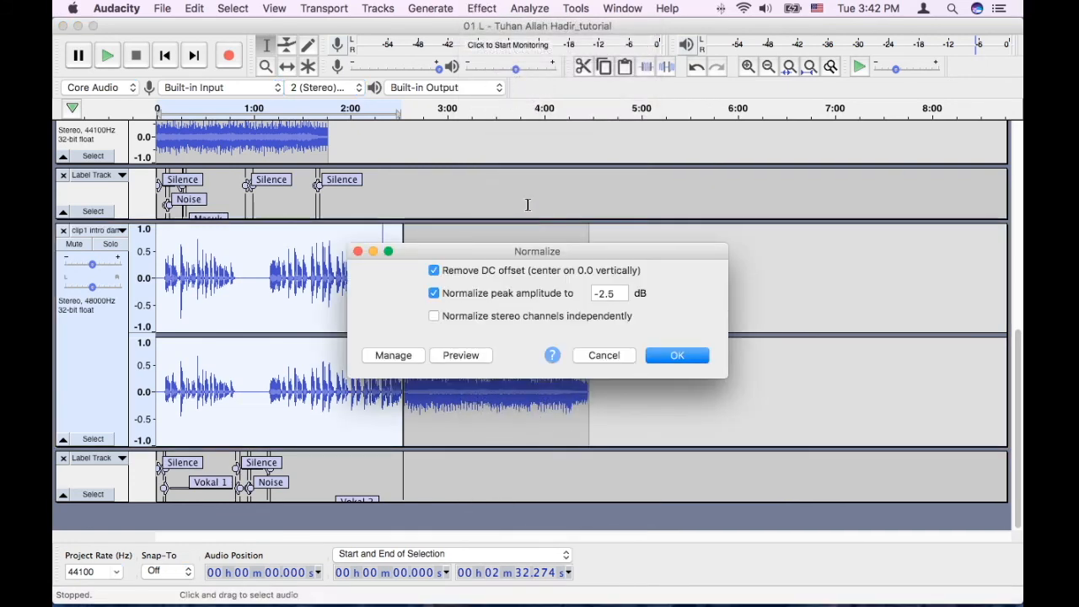
{"action": "key", "text": "Return"}
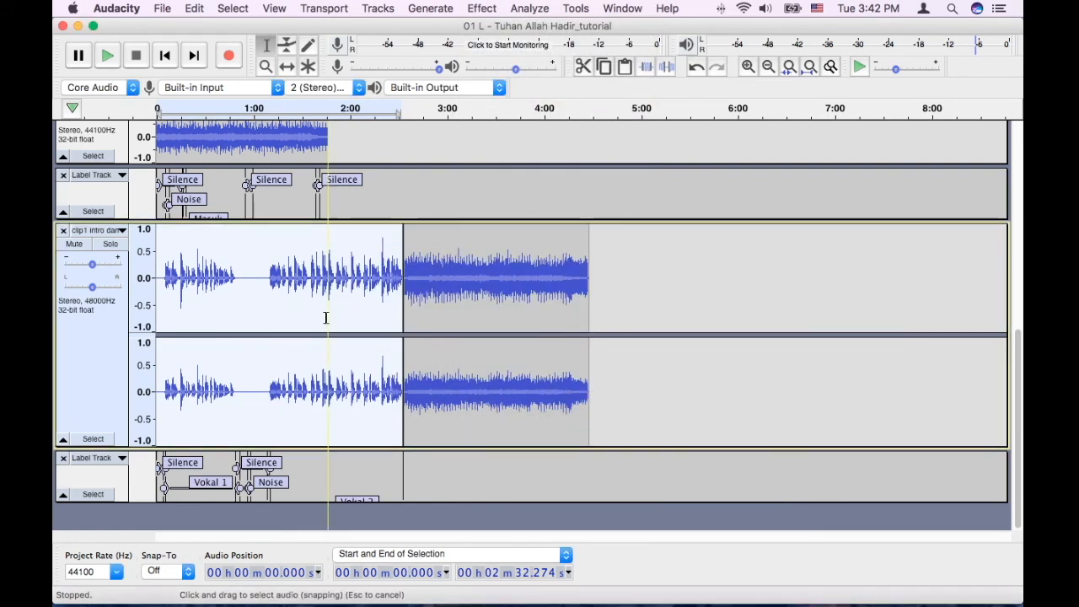
{"action": "left_click", "coordinate": [204, 285]}
{"action": "left_click", "coordinate": [347, 274]}
{"action": "left_click", "coordinate": [385, 271]}
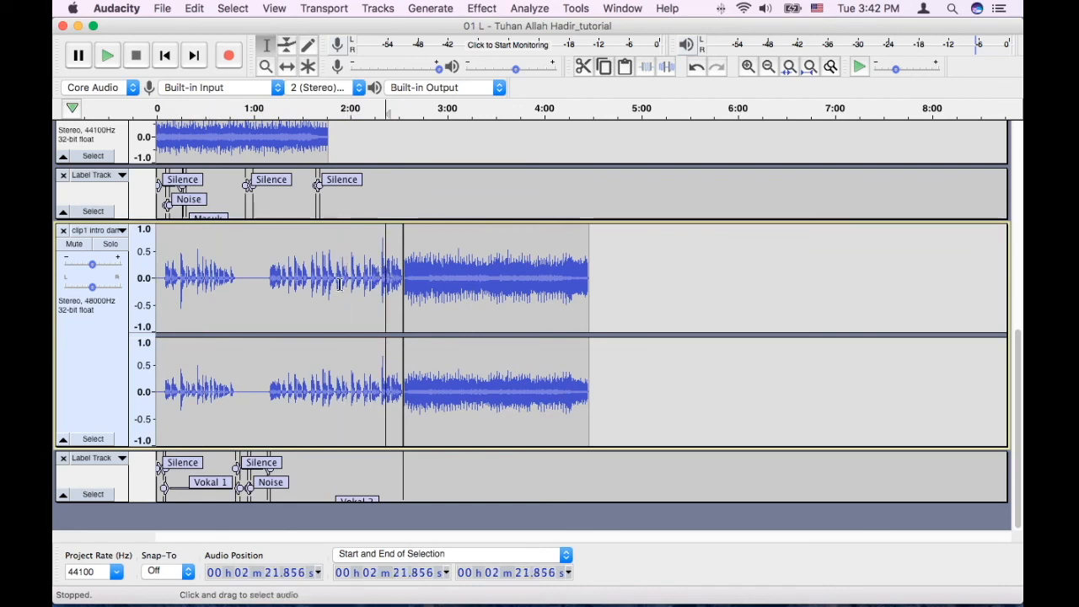
{"action": "scroll", "coordinate": [339, 284], "scroll_direction": "up", "scroll_amount": 2, "text": "ctrl"}
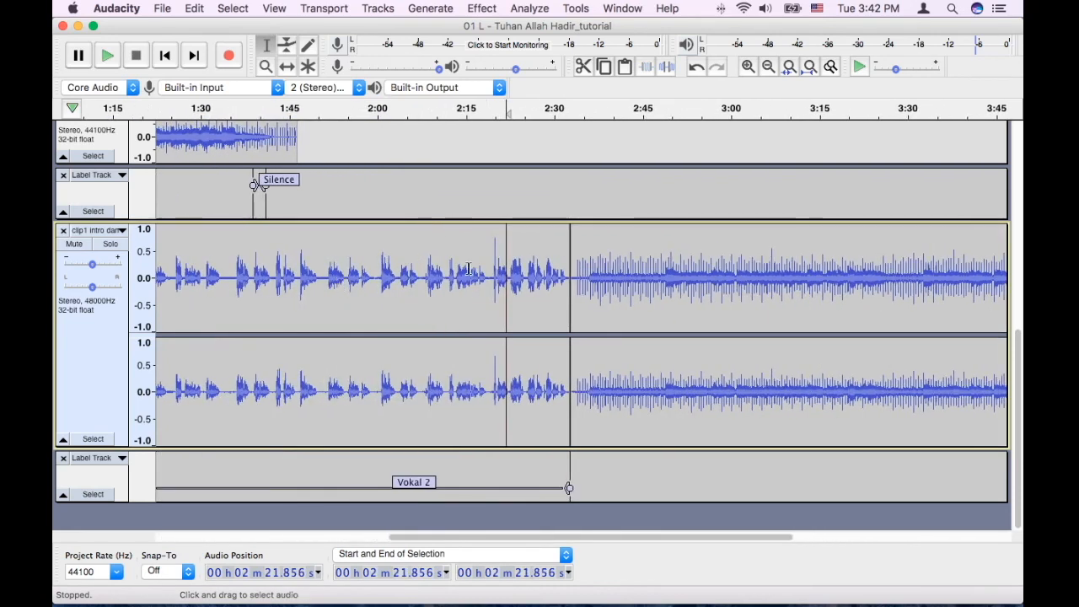
{"action": "scroll", "coordinate": [630, 273], "scroll_direction": "up", "scroll_amount": 1, "text": "ctrl"}
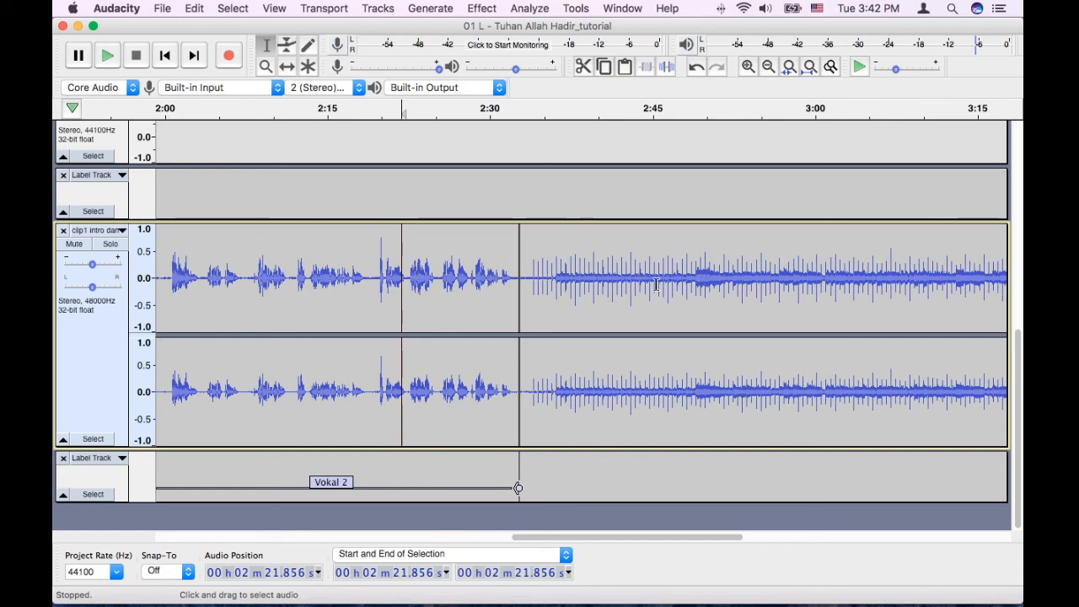
{"action": "left_click", "coordinate": [432, 280]}
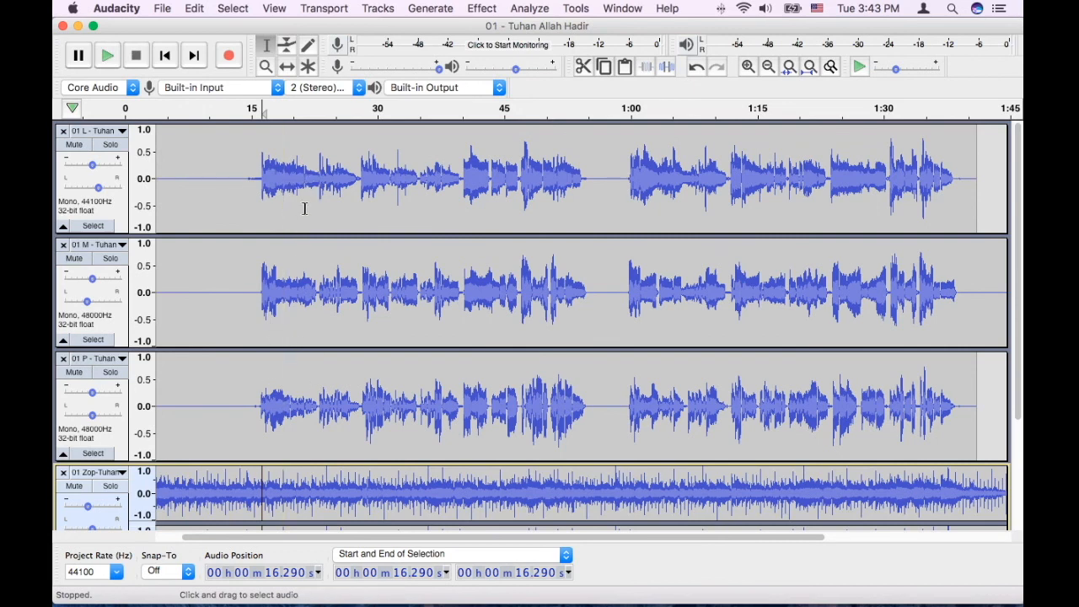
{"action": "left_click", "coordinate": [282, 402]}
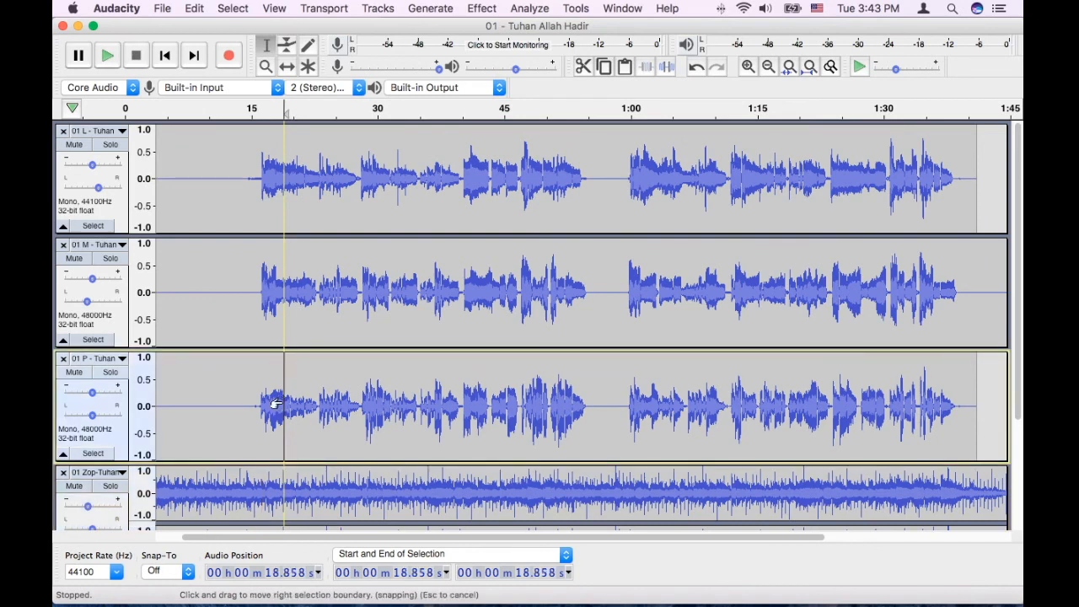
{"action": "left_click", "coordinate": [319, 401]}
{"action": "left_click", "coordinate": [247, 390]}
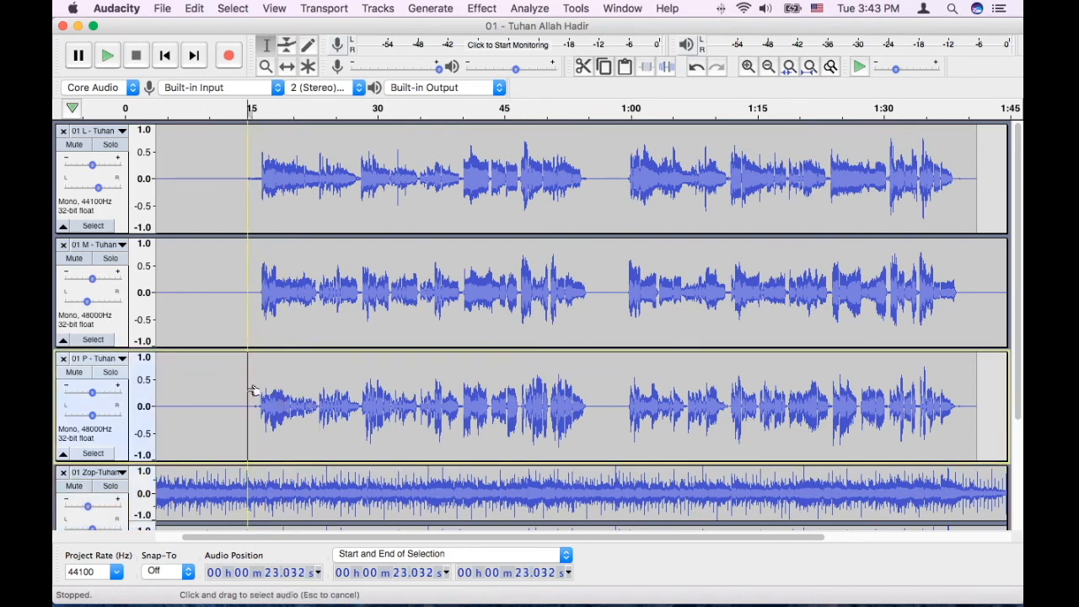
{"action": "left_click", "coordinate": [301, 389]}
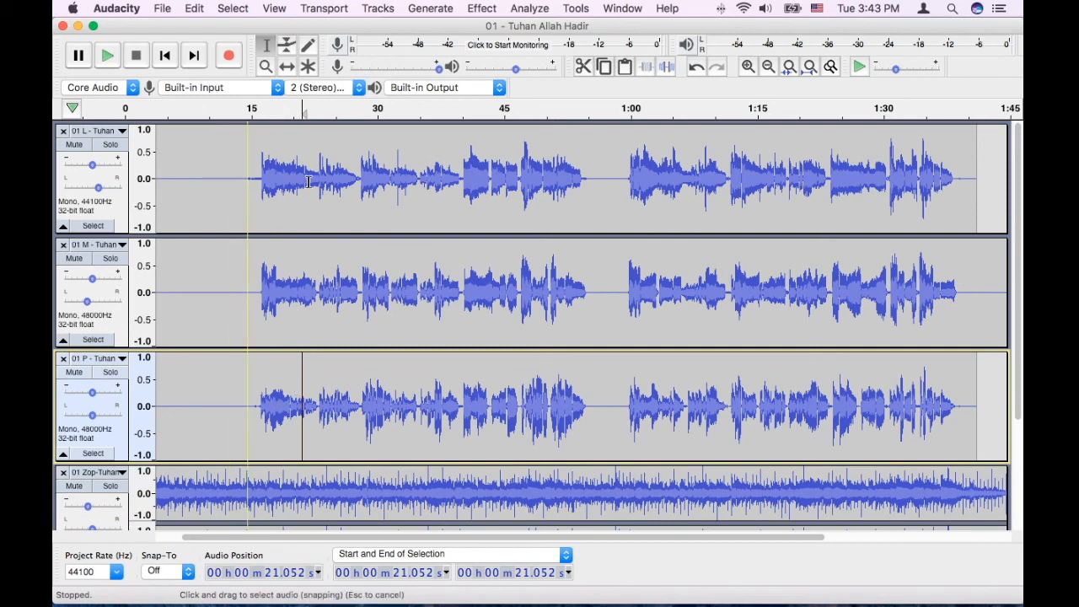
{"action": "left_click", "coordinate": [281, 172]}
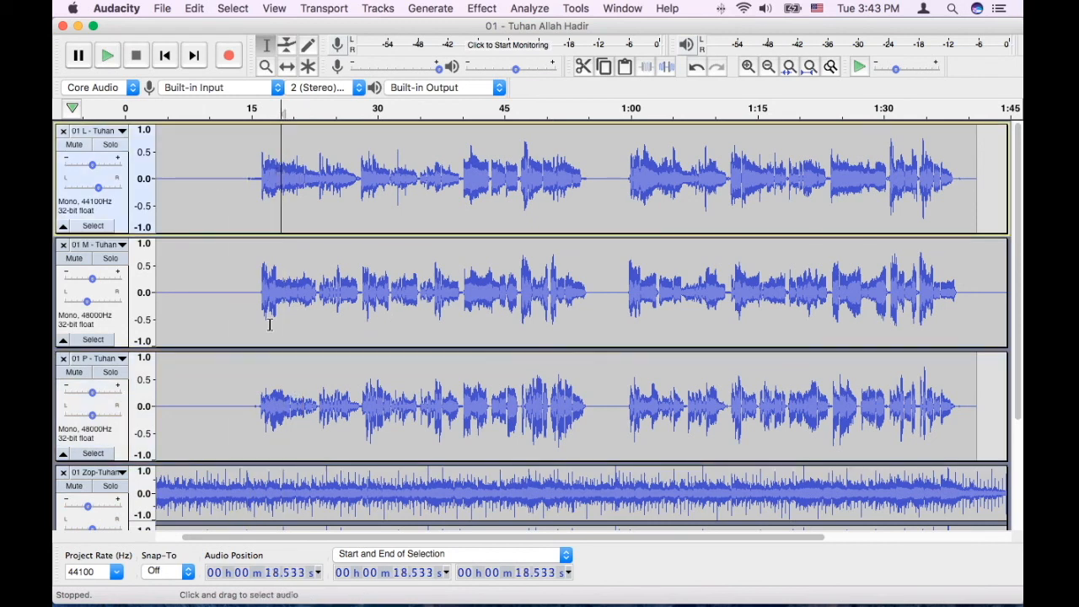
{"action": "left_click", "coordinate": [275, 297]}
{"action": "left_click", "coordinate": [285, 182]}
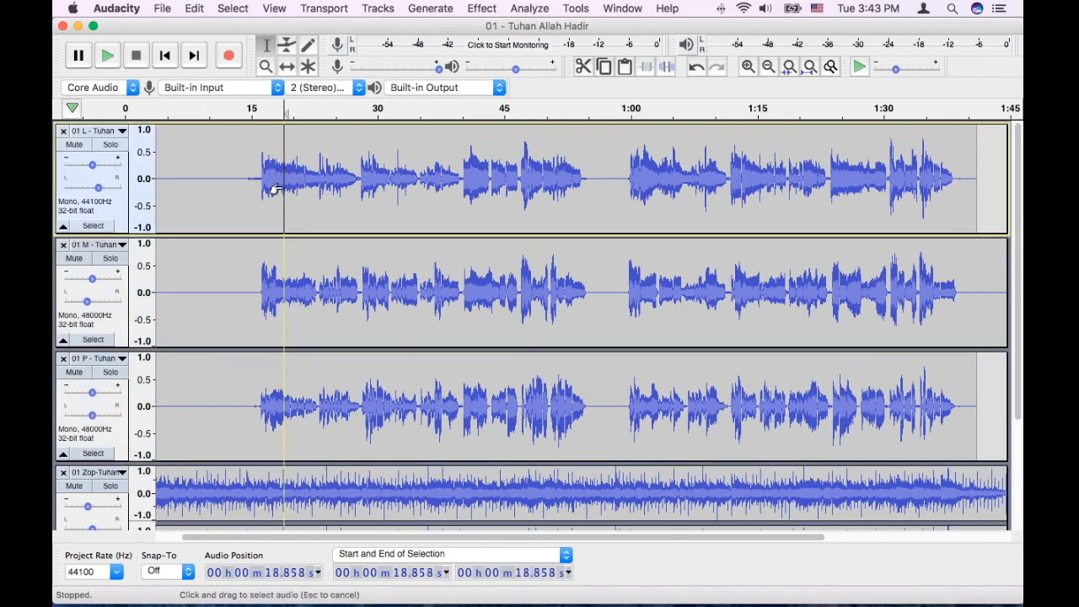
Check the pan settings of the 01 L, 01 M and 01 P vocal tracks.
{"action": "left_click", "coordinate": [99, 189]}
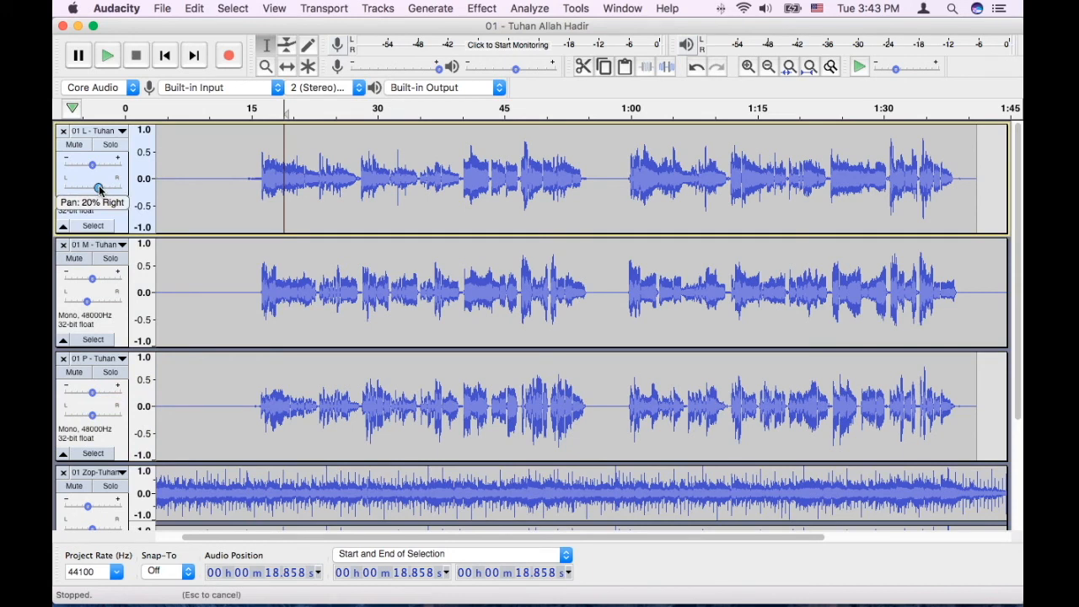
{"action": "left_click", "coordinate": [87, 303]}
{"action": "left_click_drag", "start_coordinate": [91, 304], "coordinate": [88, 302]}
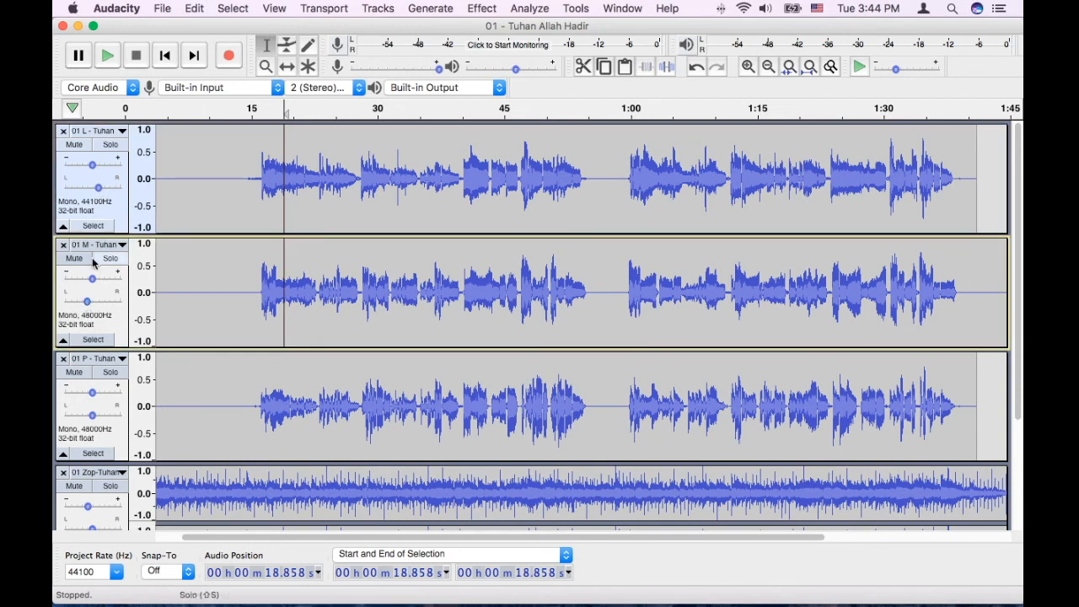
{"action": "left_click", "coordinate": [93, 415]}
{"action": "left_click_drag", "start_coordinate": [93, 415], "coordinate": [93, 414]}
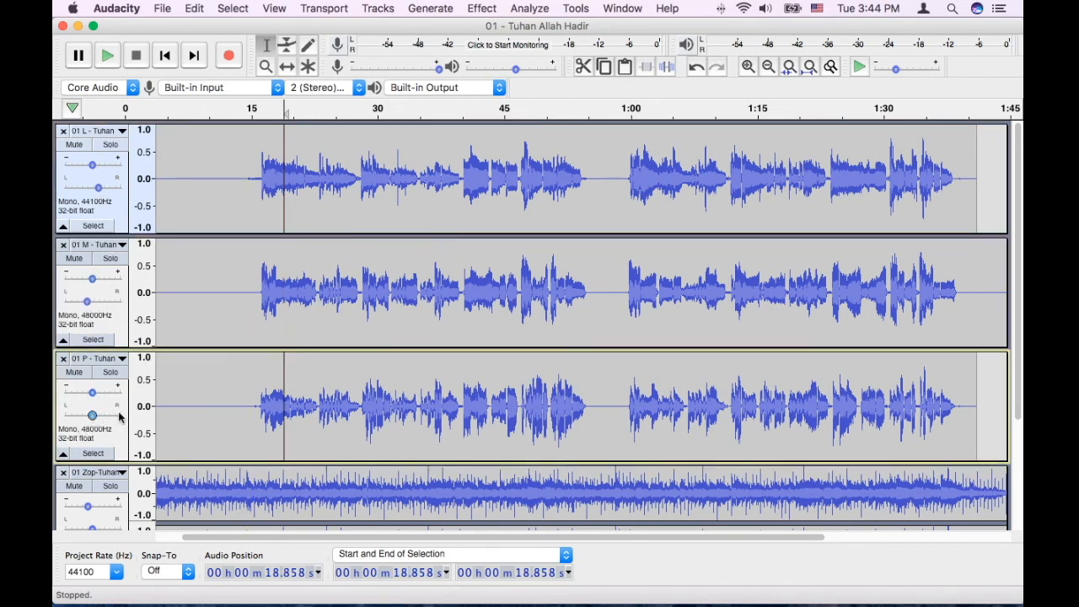
{"action": "left_click_drag", "start_coordinate": [267, 409], "coordinate": [396, 411]}
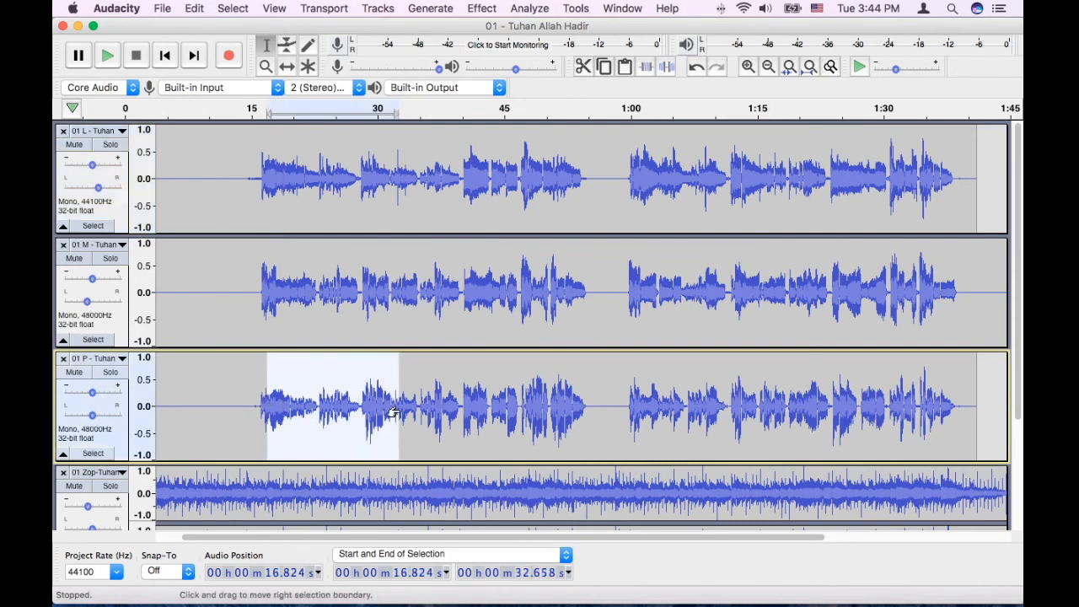
{"action": "left_click", "coordinate": [481, 410]}
{"action": "left_click_drag", "start_coordinate": [555, 410], "coordinate": [327, 413]}
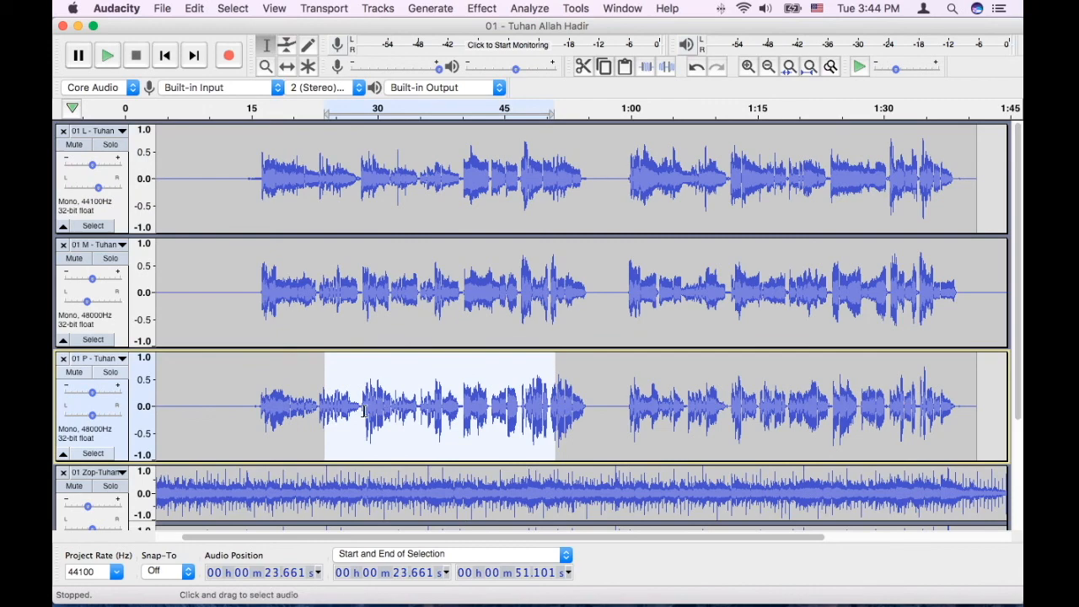
{"action": "left_click", "coordinate": [365, 412]}
{"action": "left_click_drag", "start_coordinate": [305, 406], "coordinate": [553, 409]}
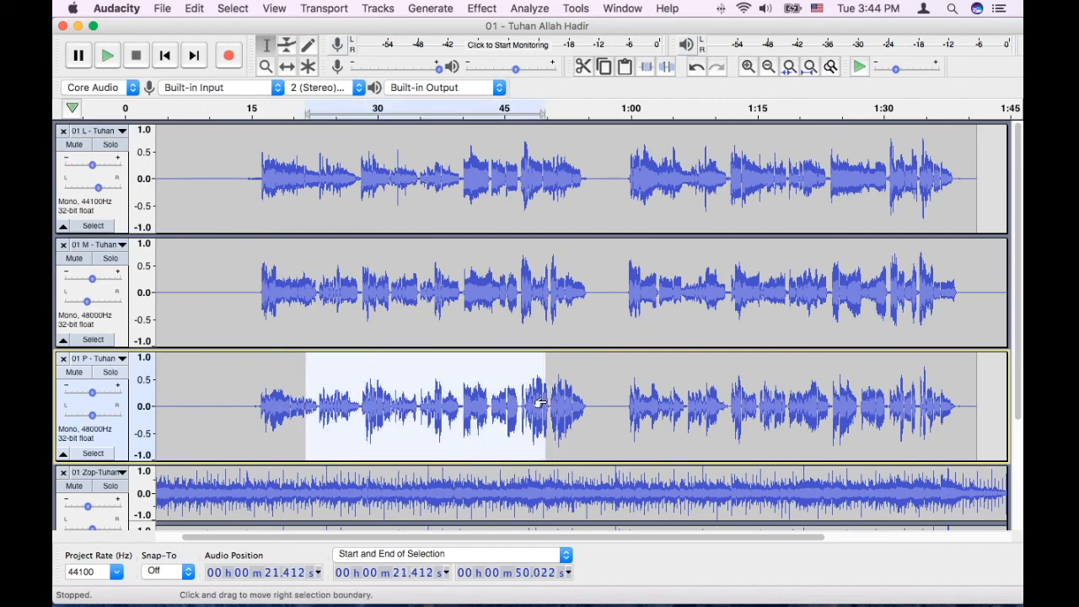
{"action": "left_click", "coordinate": [584, 403]}
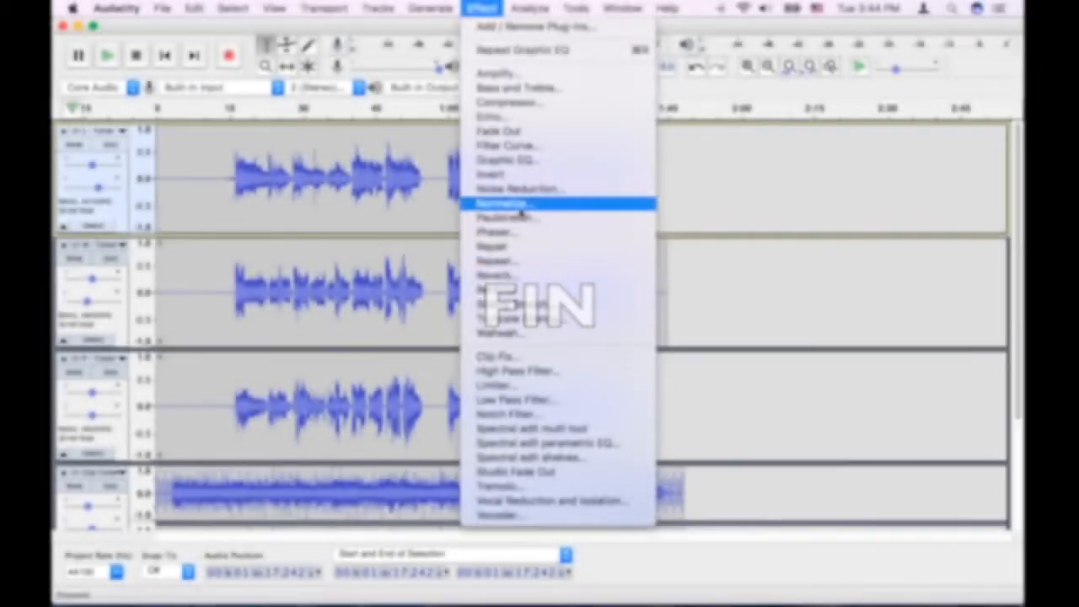
{"action": "left_click", "coordinate": [366, 203]}
{"action": "left_click", "coordinate": [366, 202]}
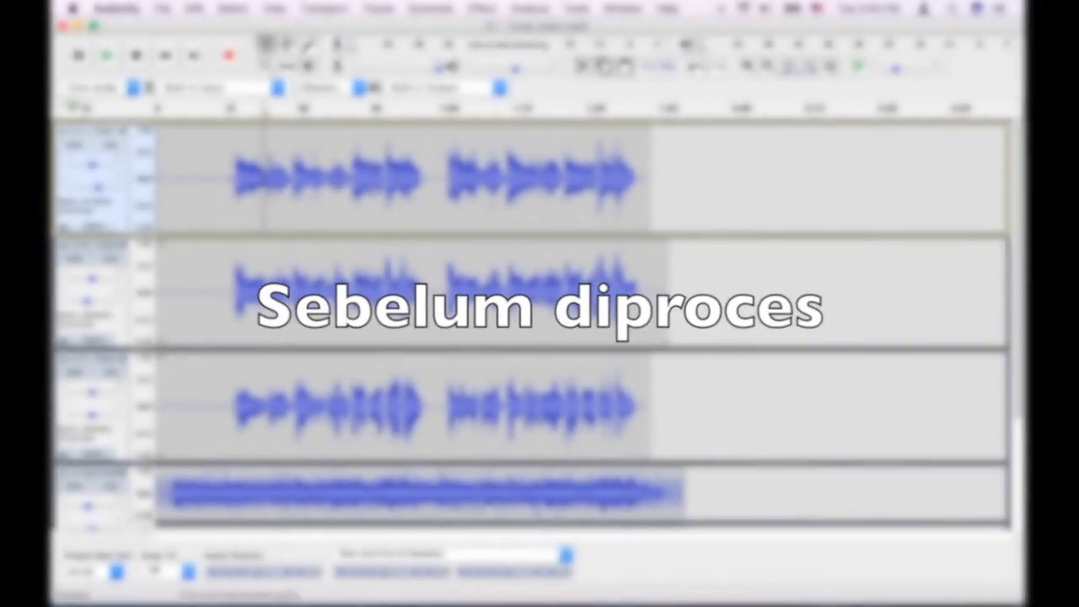
{"action": "left_click_drag", "start_coordinate": [341, 178], "coordinate": [516, 180]}
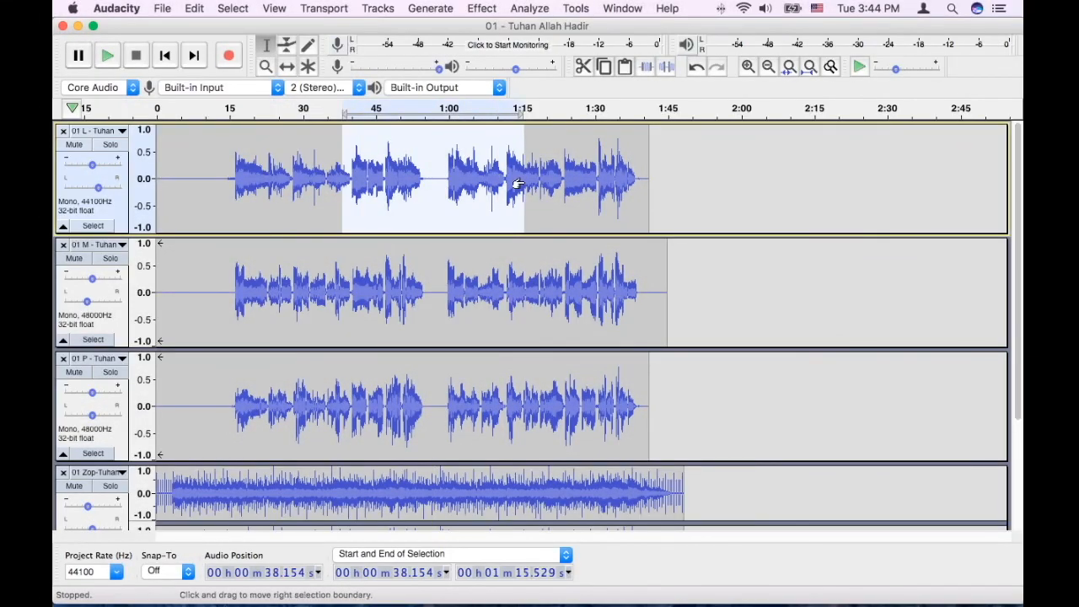
{"action": "left_click", "coordinate": [420, 181]}
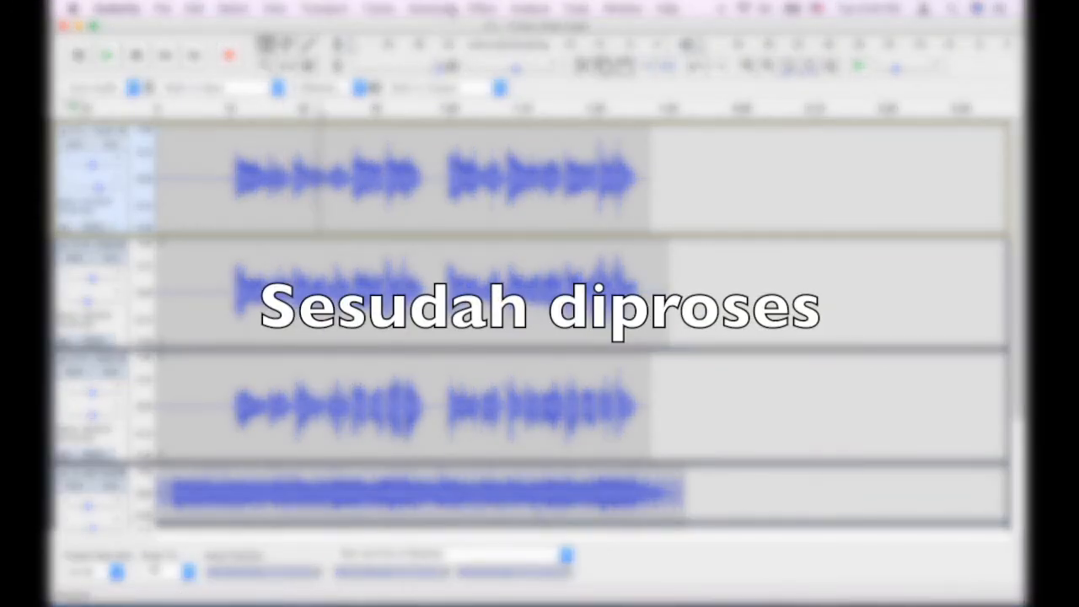
{"action": "left_click", "coordinate": [481, 7]}
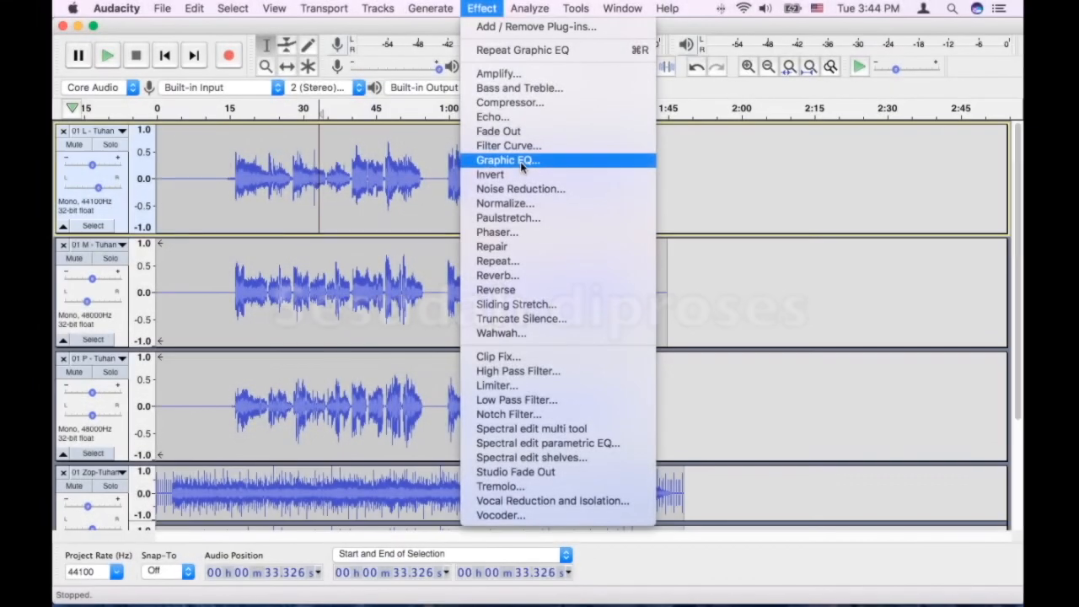
{"action": "left_click", "coordinate": [281, 194]}
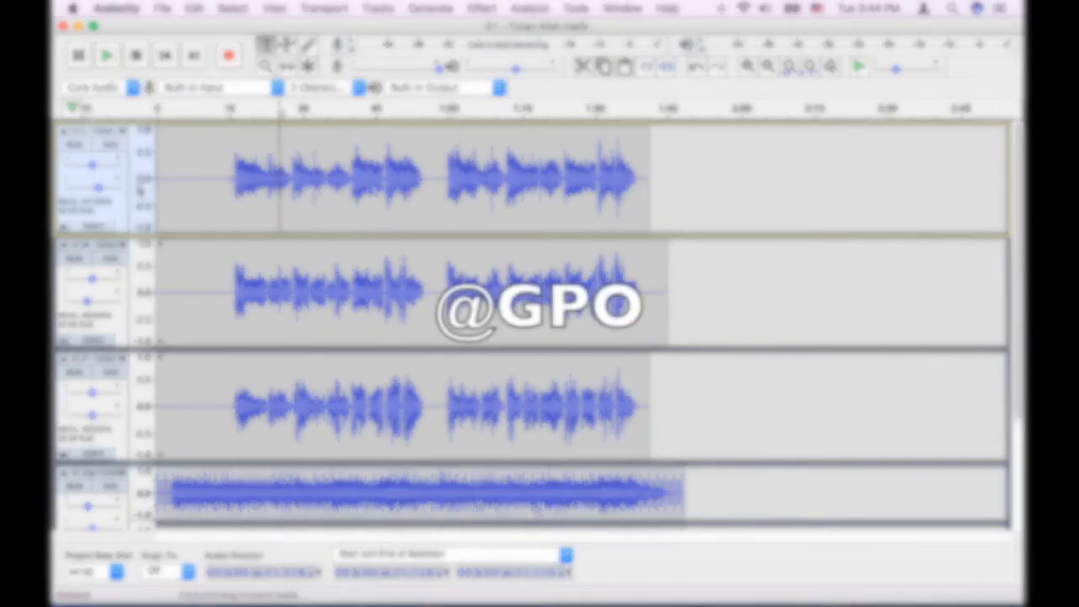
{"action": "left_click", "coordinate": [91, 226]}
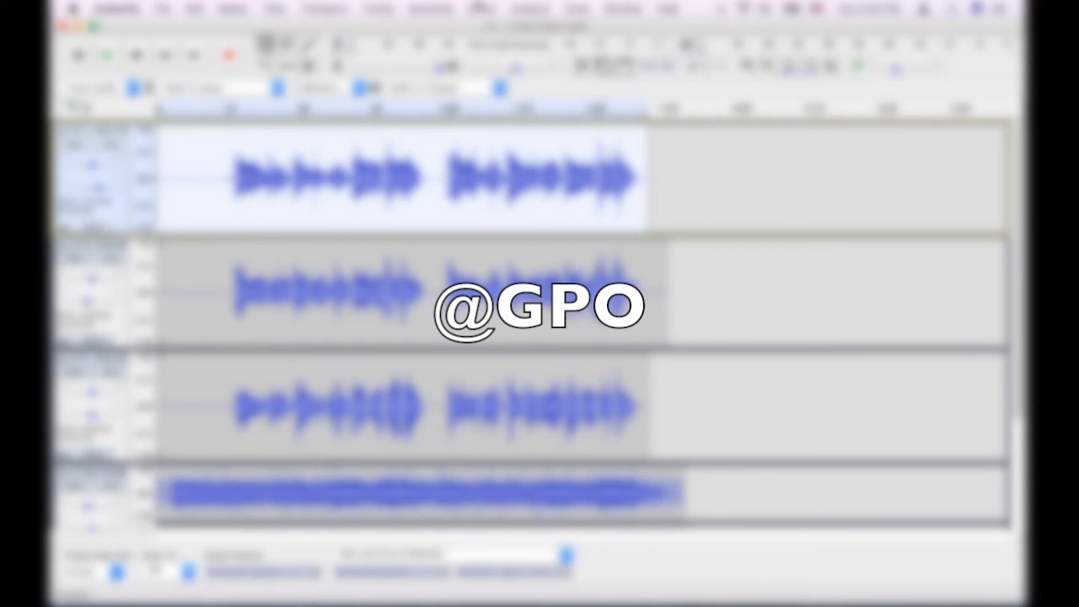
{"action": "left_click", "coordinate": [481, 7]}
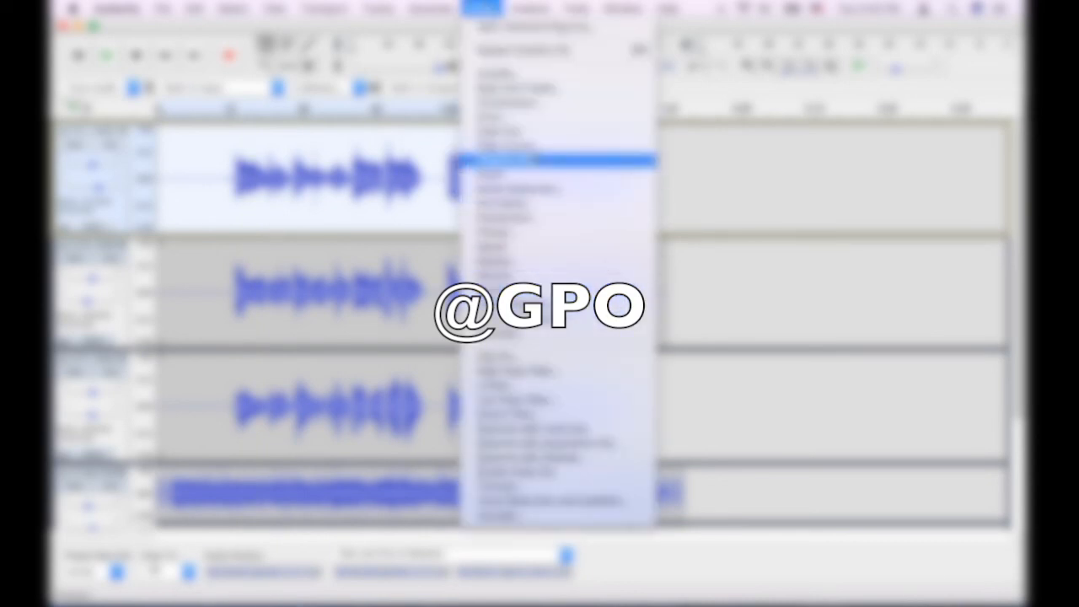